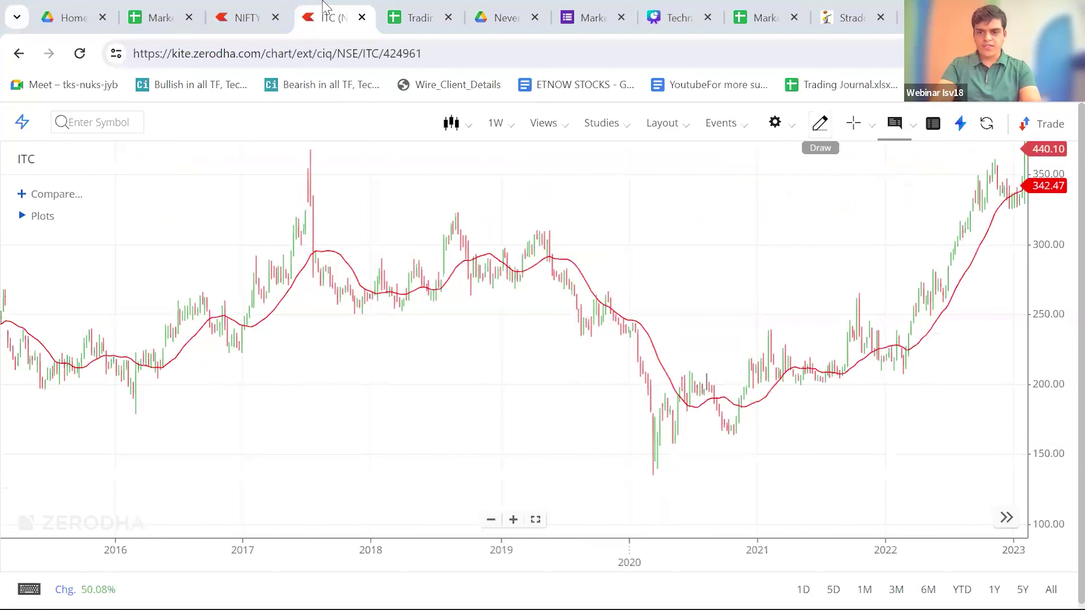
pyautogui.click(820, 123)
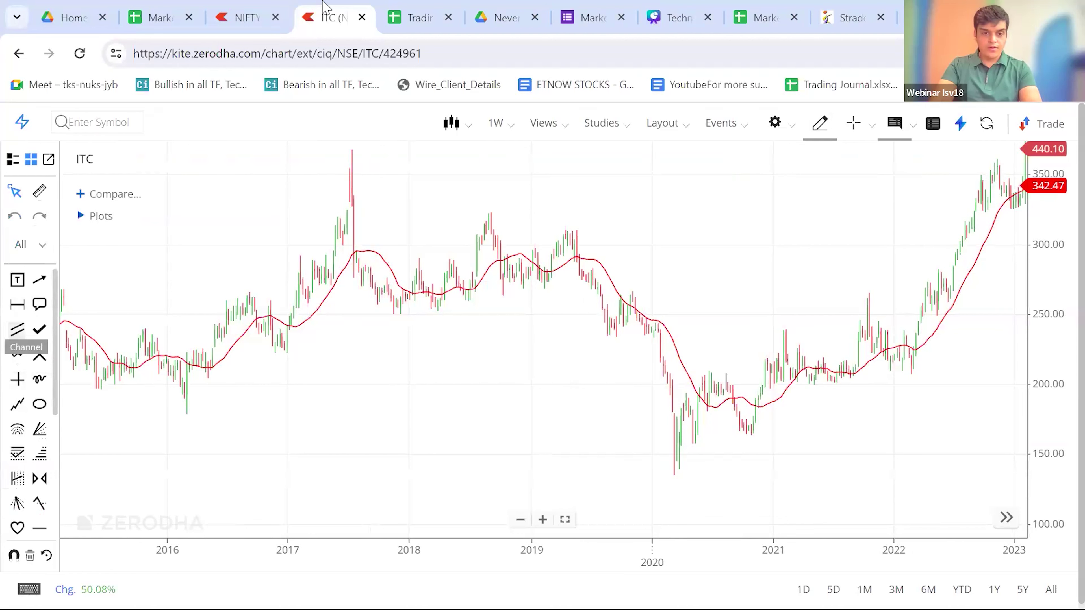
pyautogui.click(17, 304)
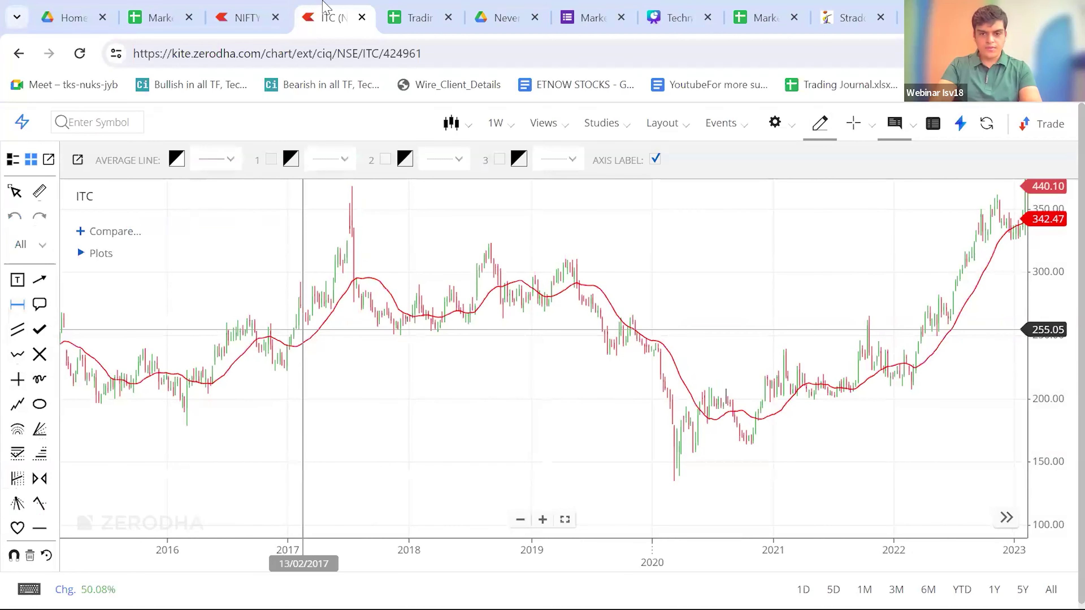
pyautogui.click(303, 337)
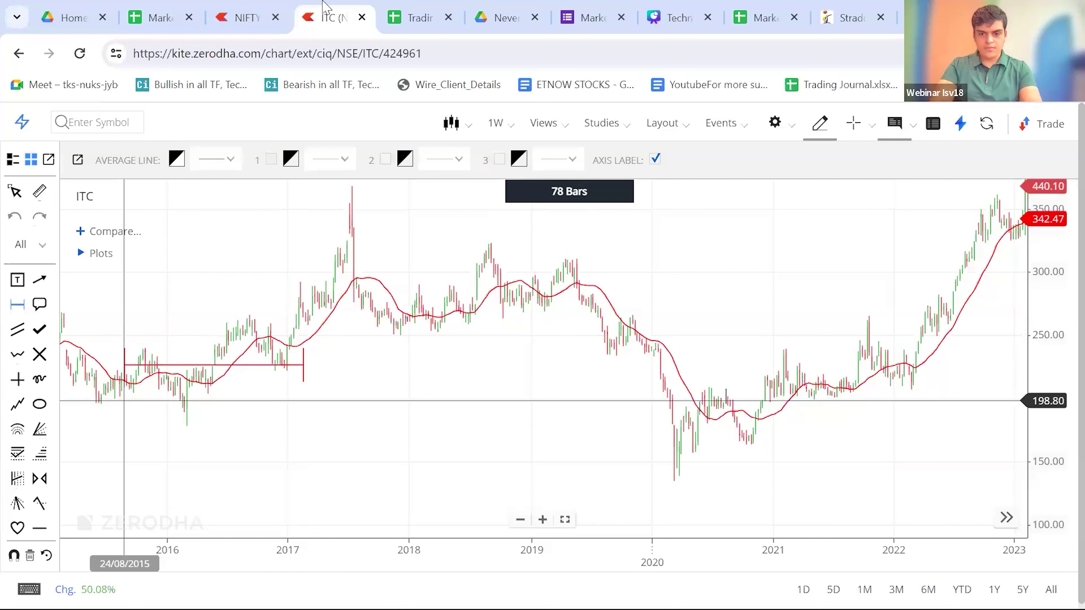
pyautogui.click(171, 338)
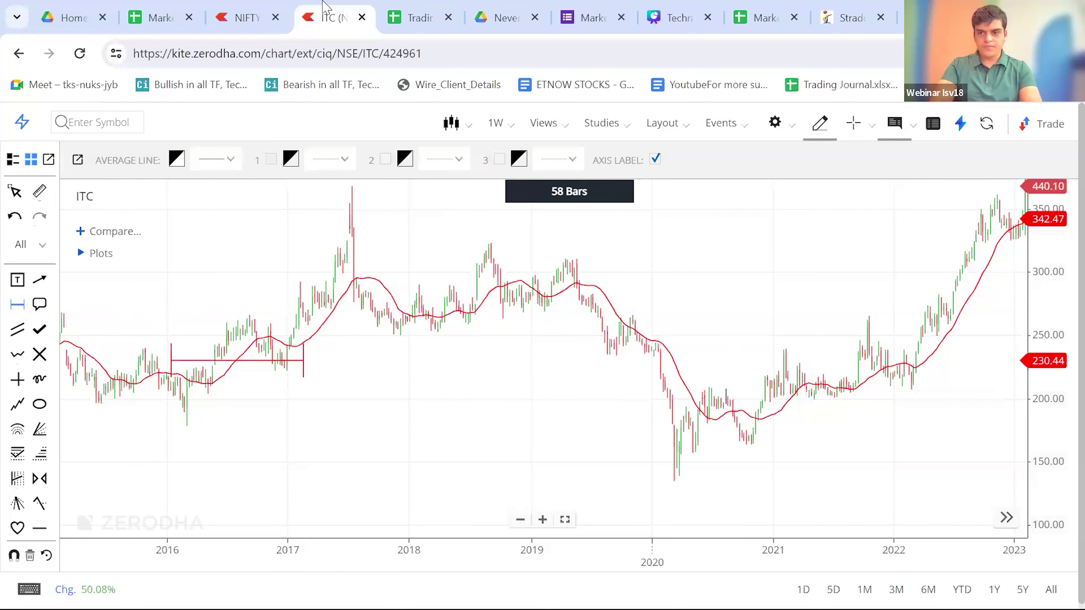
pyautogui.click(819, 123)
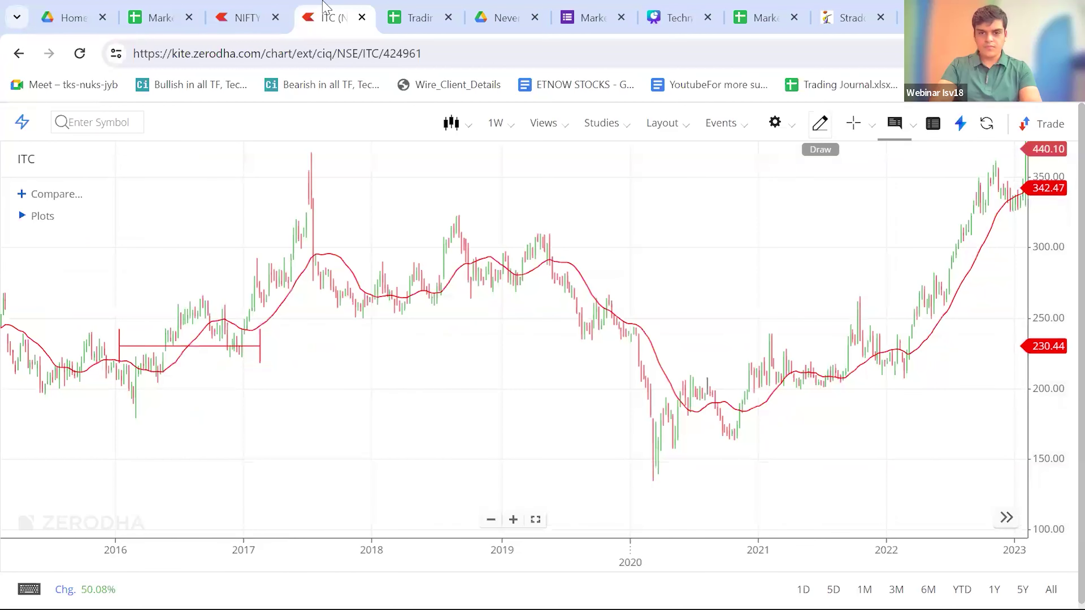
# - Clear the existing measurement drawing and place a horizontal support line at about 253 on the weekly ITC chart
pyautogui.click(819, 124)
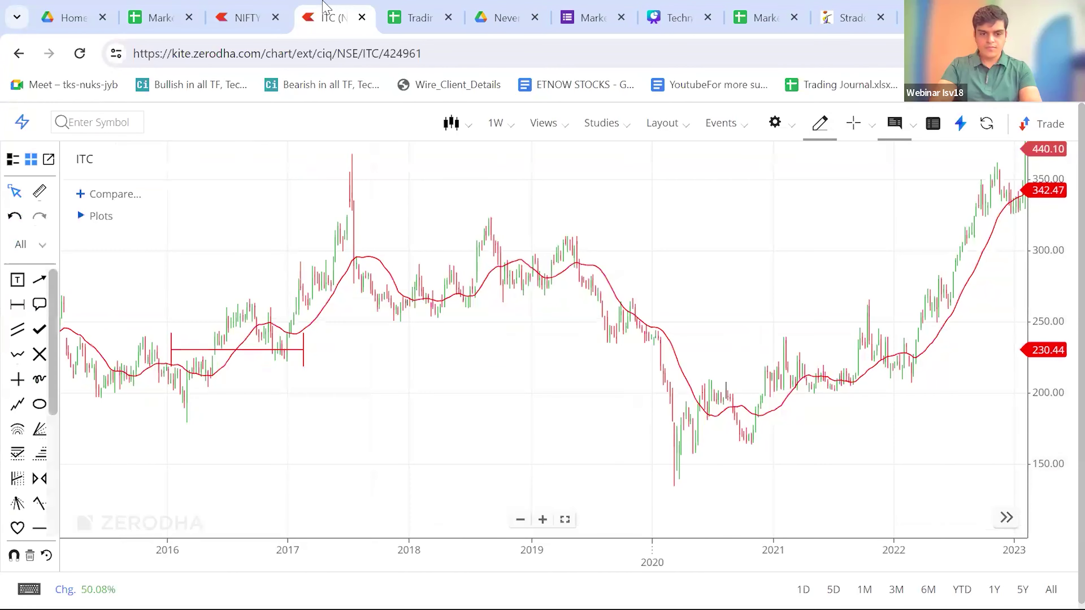
pyautogui.click(30, 556)
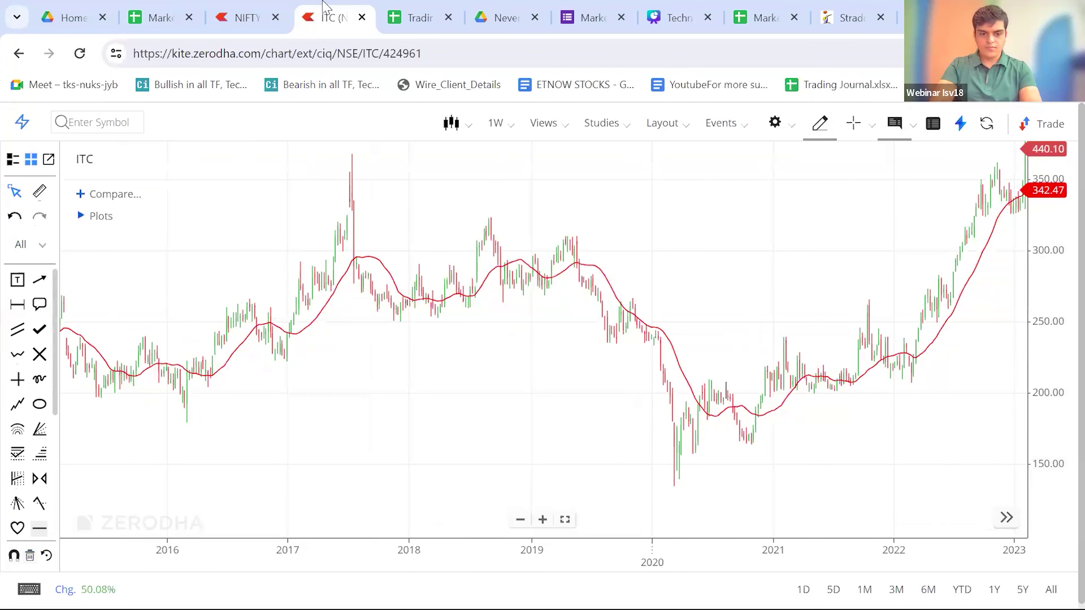
pyautogui.click(39, 529)
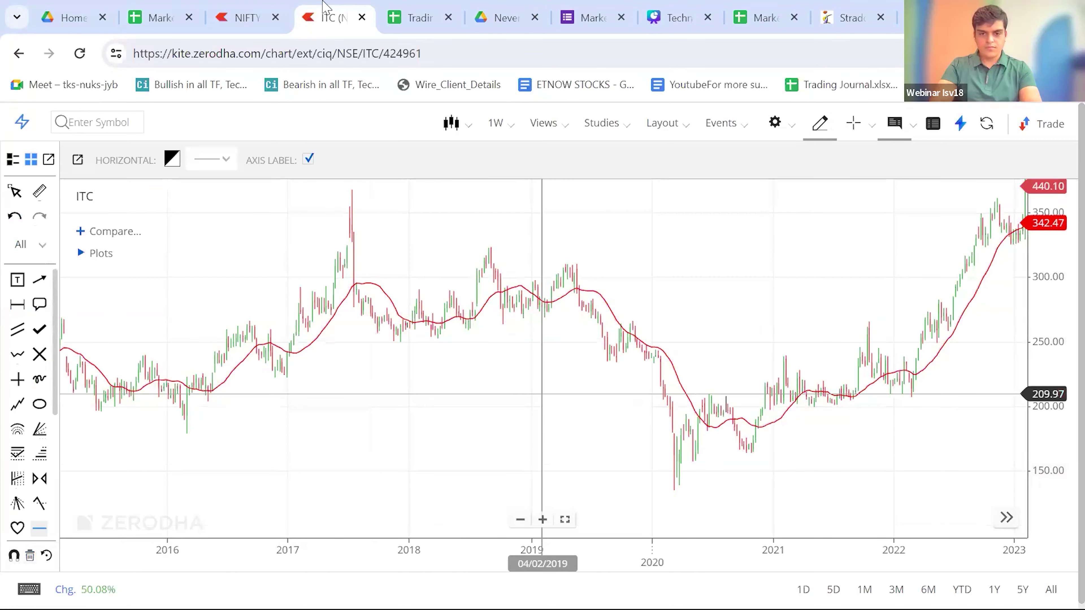
pyautogui.click(263, 338)
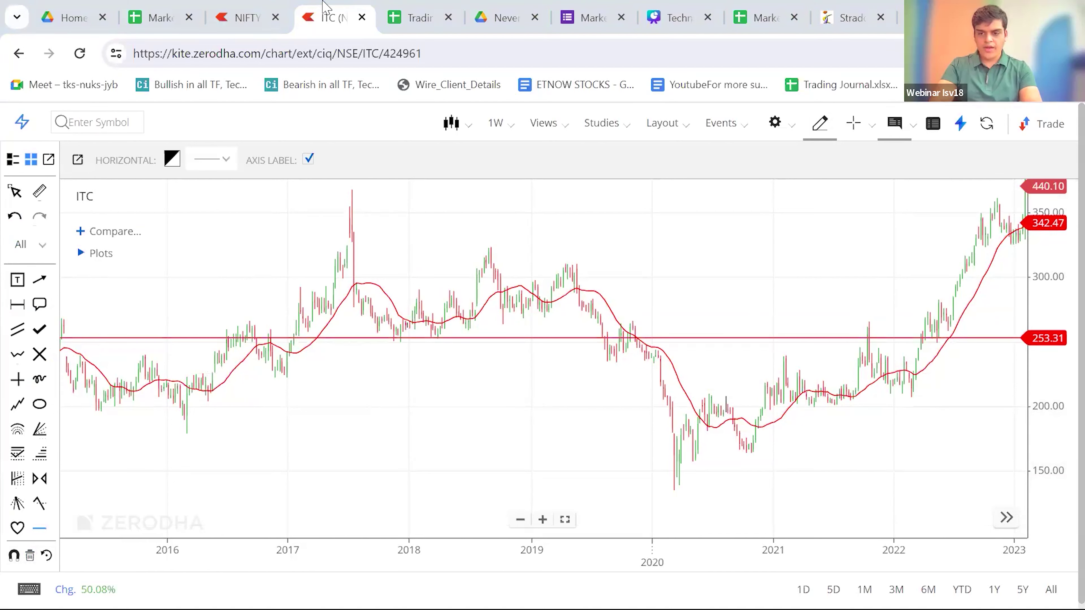
# - Highlight the horizontal line from late 2016 to mid-2019, circle its price label, and erase the pen marks
pyautogui.moveTo(261, 340); pyautogui.dragTo(605, 338)
pyautogui.moveTo(1018, 315)
pyautogui.mouseDown()
pyautogui.moveTo(1059, 367)
pyautogui.moveTo(1044, 299)
pyautogui.moveTo(992, 310)
pyautogui.mouseUp()
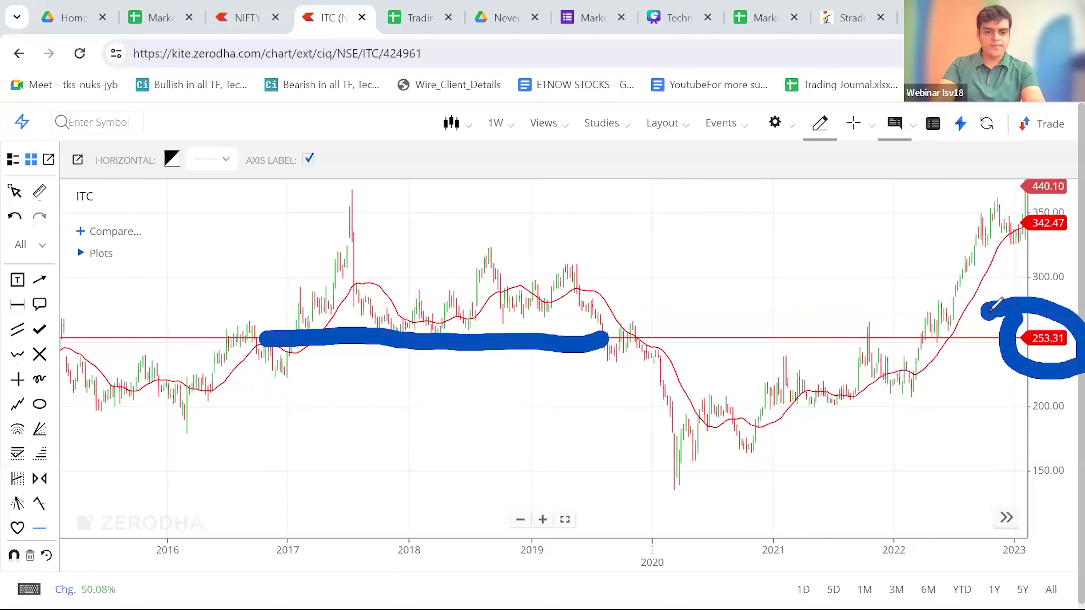
pyautogui.press('Escape')
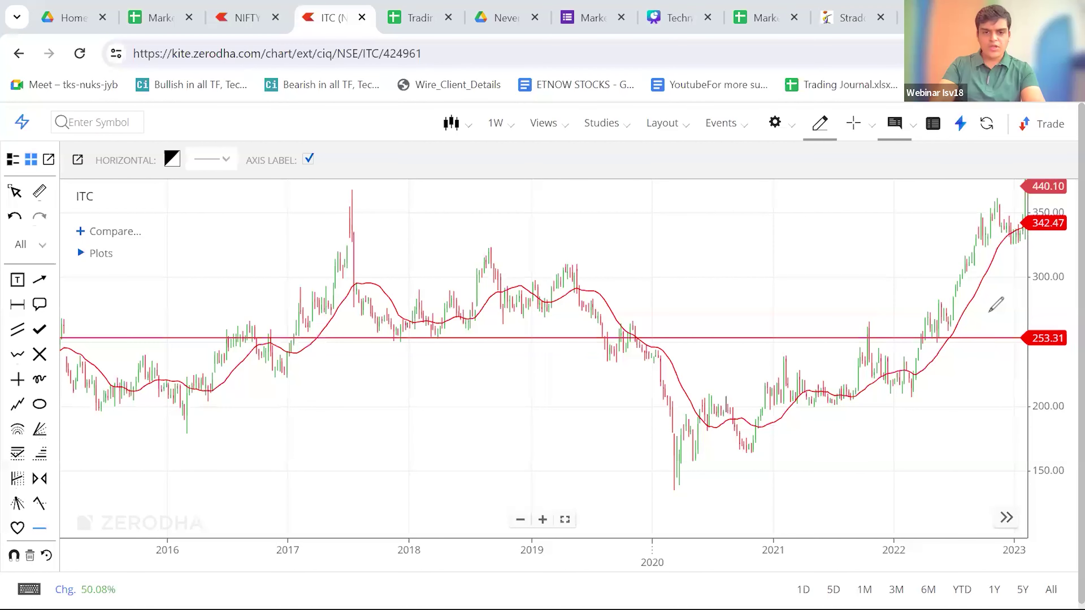
# - Mark where price touches the horizontal line in early 2017 and around early 2018, and erase the pen marks
pyautogui.moveTo(375, 336)
pyautogui.mouseDown()
pyautogui.moveTo(367, 359)
pyautogui.moveTo(423, 346)
pyautogui.moveTo(384, 336)
pyautogui.moveTo(452, 351)
pyautogui.mouseUp()
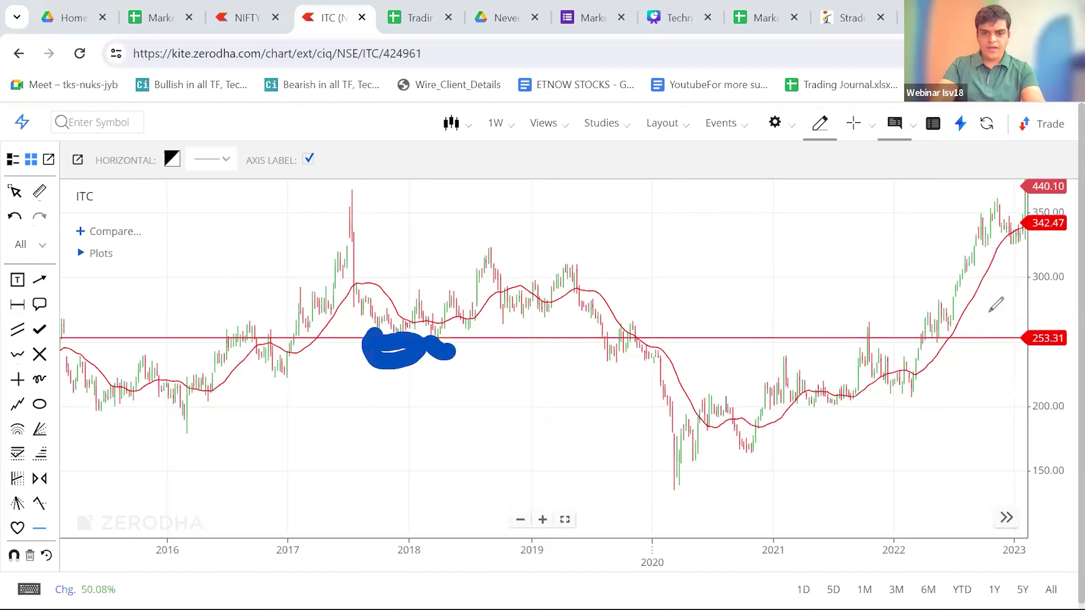
pyautogui.moveTo(297, 338)
pyautogui.mouseDown()
pyautogui.moveTo(315, 342)
pyautogui.moveTo(304, 328)
pyautogui.mouseUp()
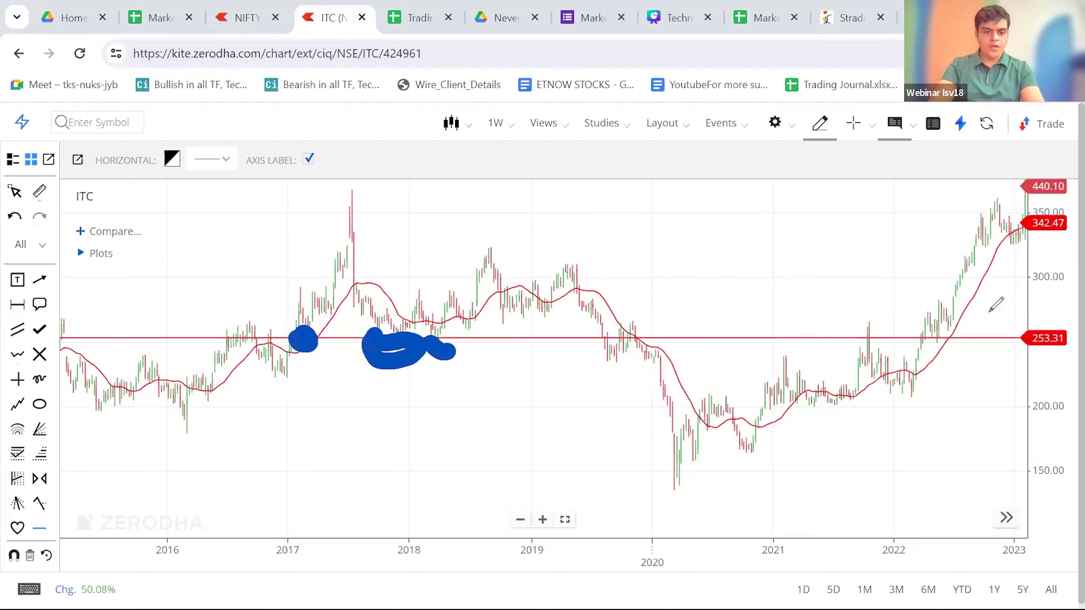
pyautogui.press('e')
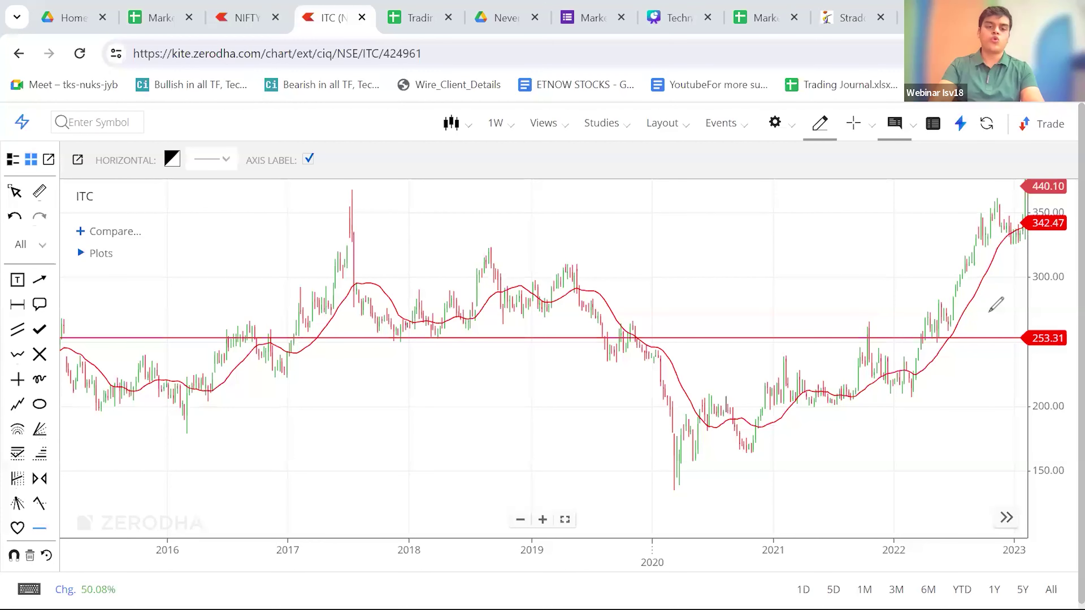
# - Circle the support areas between 2017 and 2019 below the horizontal line and draw a downward arrow along the late-2019 breakdown
pyautogui.moveTo(305, 336)
pyautogui.mouseDown()
pyautogui.moveTo(291, 374)
pyautogui.moveTo(331, 342)
pyautogui.moveTo(316, 334)
pyautogui.mouseUp()
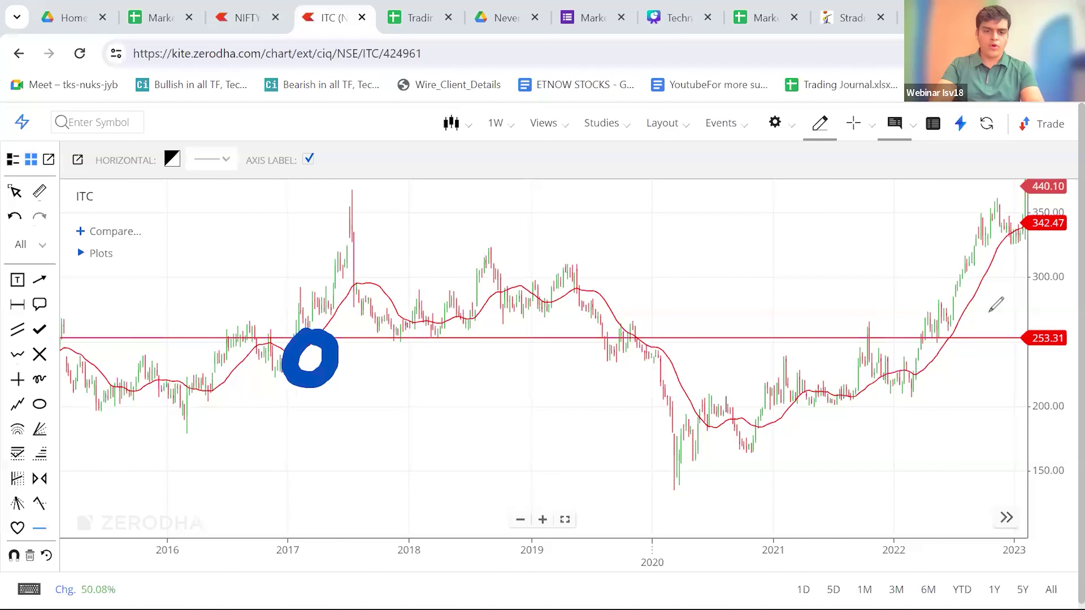
pyautogui.moveTo(394, 342)
pyautogui.mouseDown()
pyautogui.moveTo(363, 383)
pyautogui.moveTo(422, 355)
pyautogui.moveTo(393, 338)
pyautogui.moveTo(446, 345)
pyautogui.moveTo(454, 386)
pyautogui.moveTo(483, 361)
pyautogui.moveTo(455, 336)
pyautogui.mouseUp()
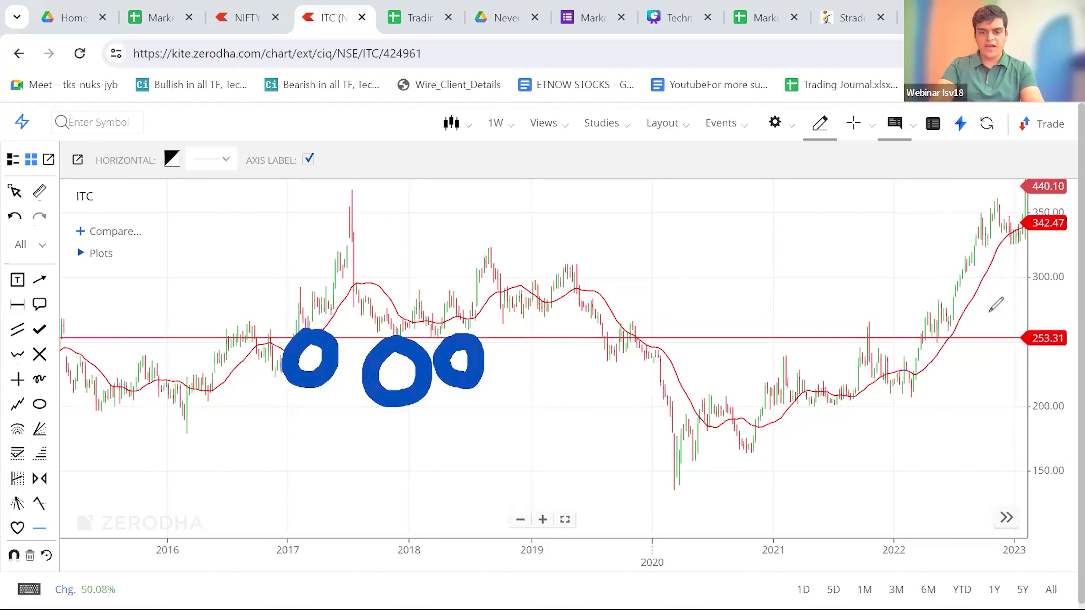
pyautogui.moveTo(531, 328)
pyautogui.mouseDown()
pyautogui.moveTo(523, 385)
pyautogui.moveTo(579, 345)
pyautogui.moveTo(541, 330)
pyautogui.mouseUp()
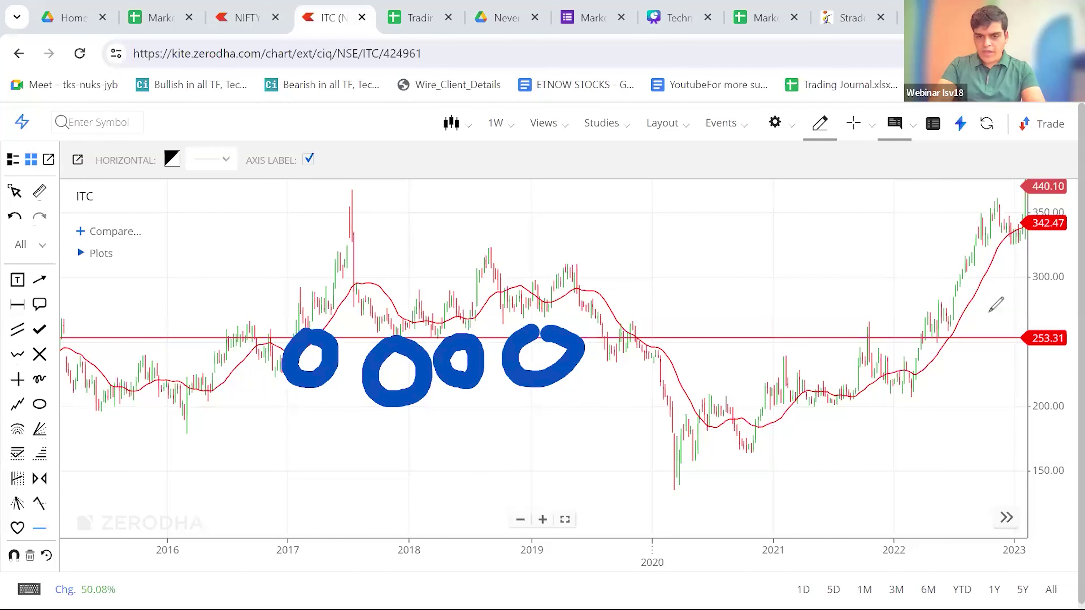
pyautogui.moveTo(584, 349); pyautogui.dragTo(637, 342)
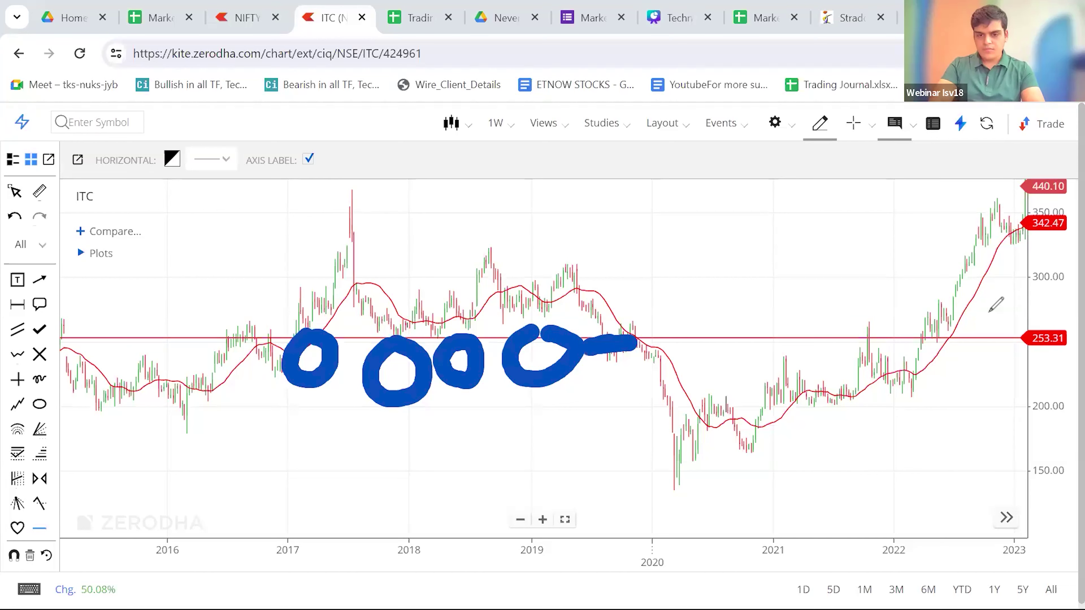
pyautogui.moveTo(611, 370)
pyautogui.mouseDown()
pyautogui.moveTo(638, 504)
pyautogui.moveTo(616, 486)
pyautogui.moveTo(660, 468)
pyautogui.mouseUp()
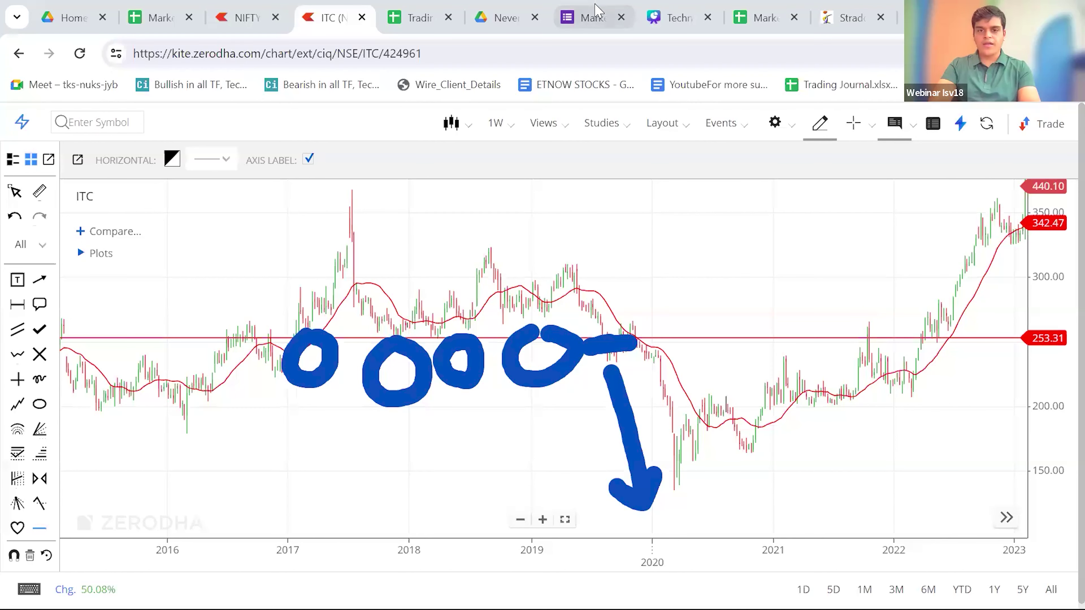
# - Switch to the Technical Analysis presentation in Canva, show page 57 on support and resistance, and erase the pen marks
pyautogui.click(695, 9)
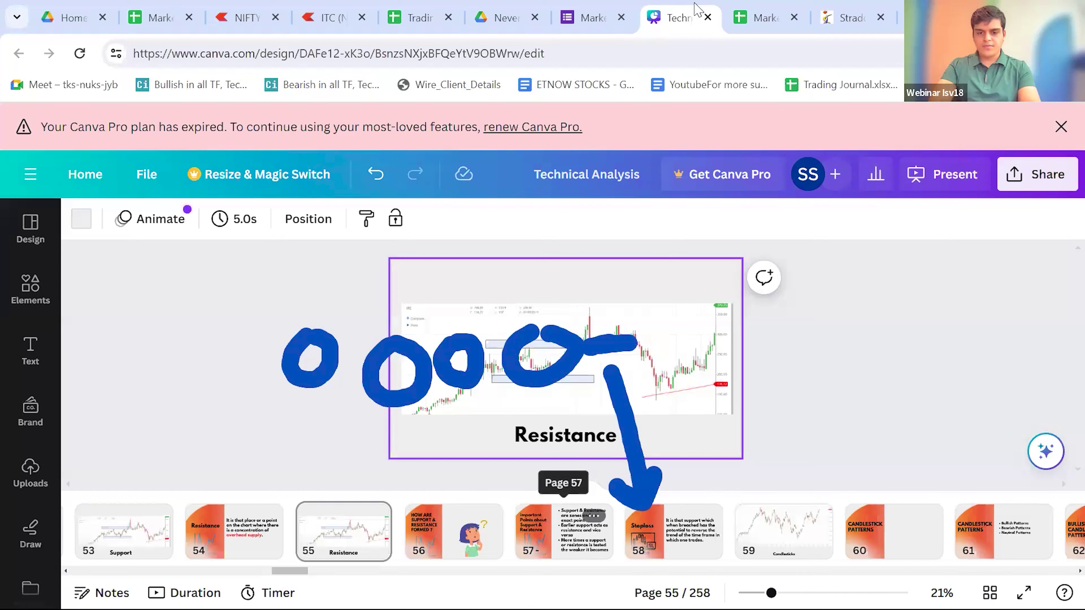
pyautogui.click(564, 530)
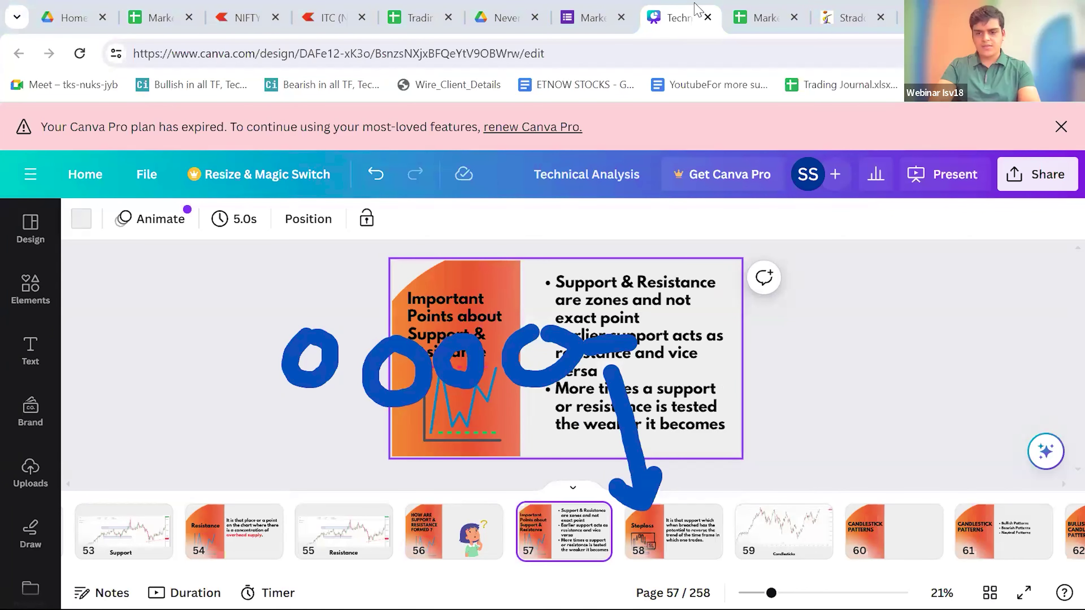
pyautogui.press('Escape')
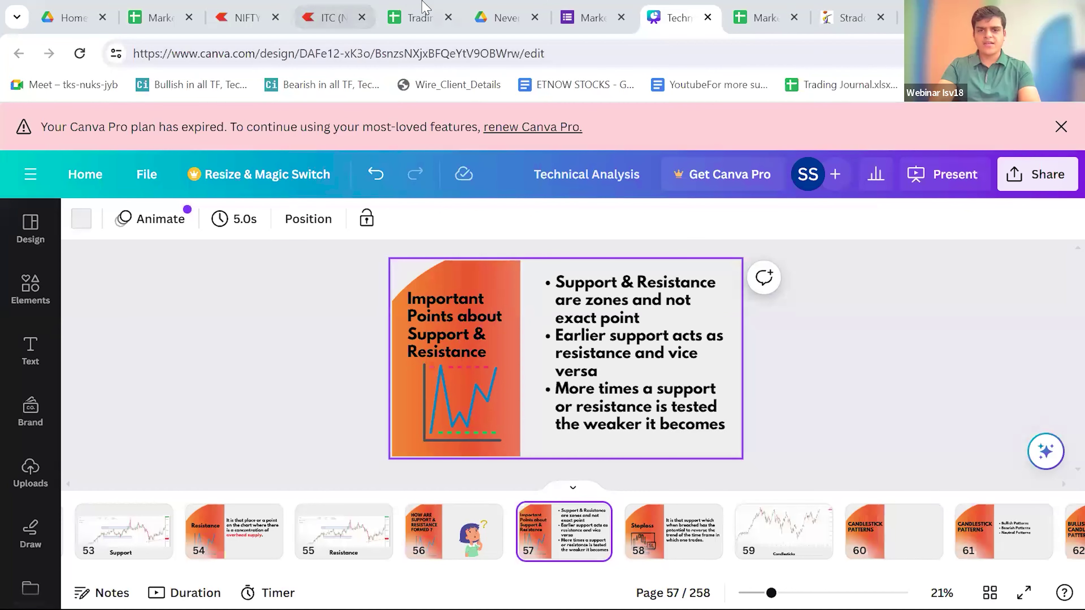
# - Return to the ITC chart in Kite and mark the support touches with strokes and arrows for the breakdown and the upward move
pyautogui.click(326, 8)
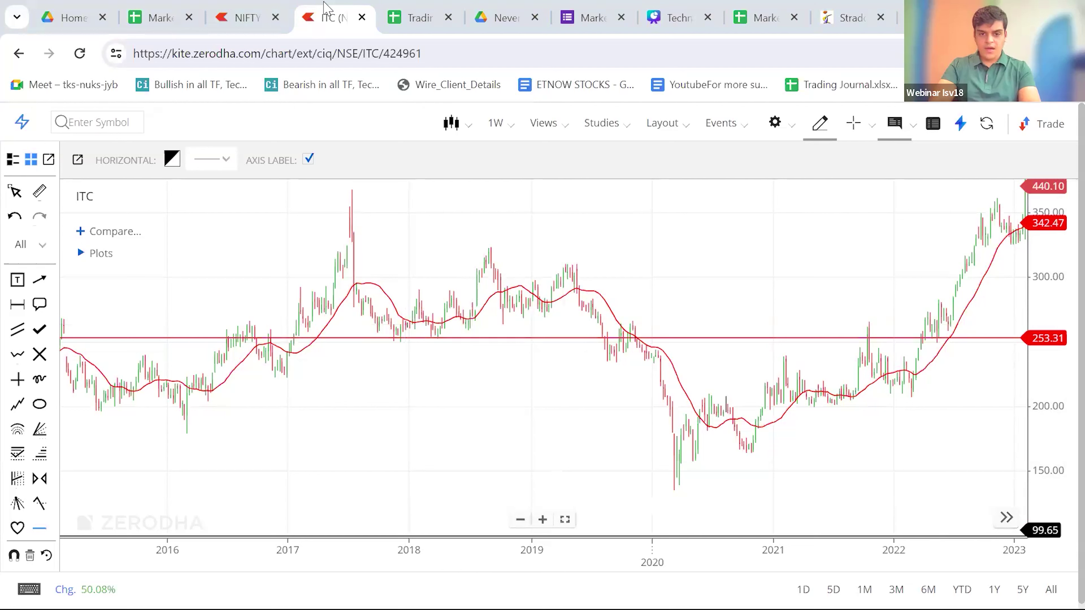
pyautogui.moveTo(286, 342); pyautogui.dragTo(594, 337)
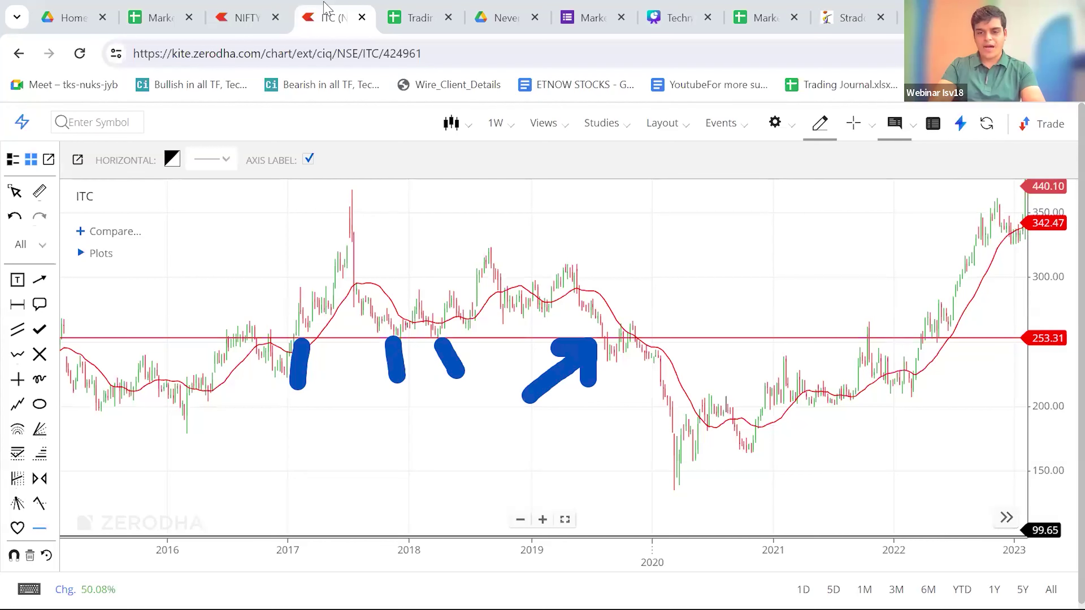
pyautogui.moveTo(616, 362)
pyautogui.mouseDown()
pyautogui.moveTo(650, 510)
pyautogui.moveTo(615, 487)
pyautogui.moveTo(688, 478)
pyautogui.mouseUp()
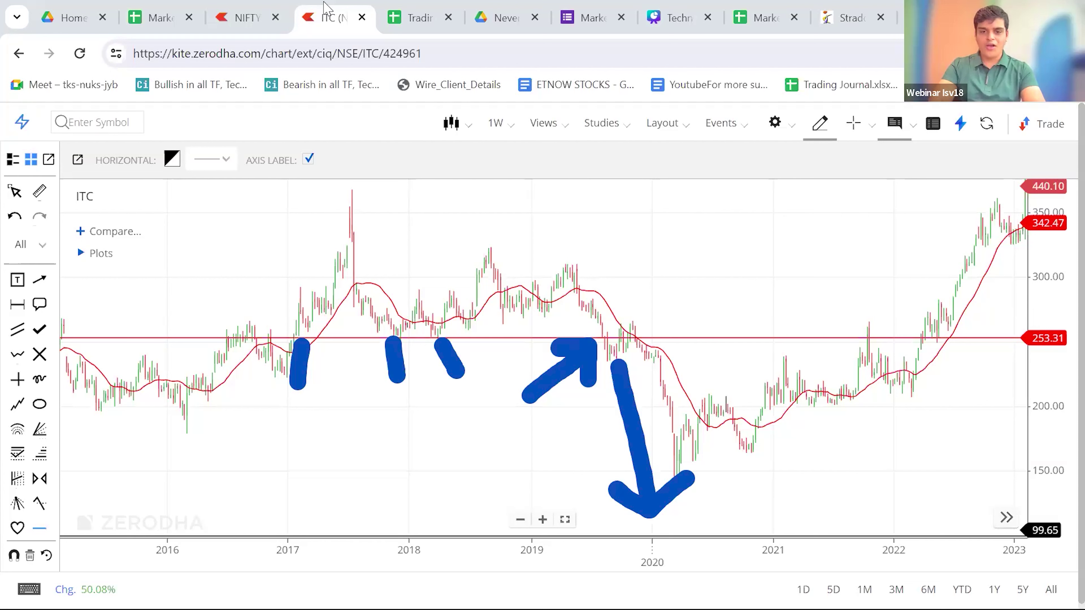
pyautogui.moveTo(499, 331)
pyautogui.mouseDown()
pyautogui.moveTo(529, 246)
pyautogui.moveTo(559, 262)
pyautogui.mouseUp()
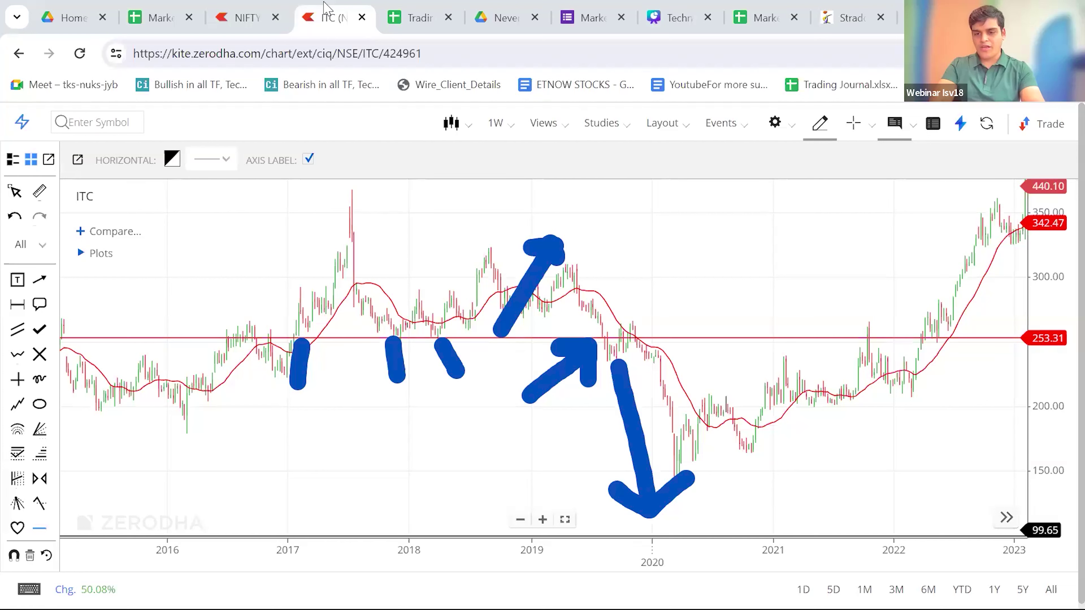
pyautogui.moveTo(753, 360)
pyautogui.mouseDown()
pyautogui.moveTo(807, 360)
pyautogui.moveTo(764, 352)
pyautogui.mouseUp()
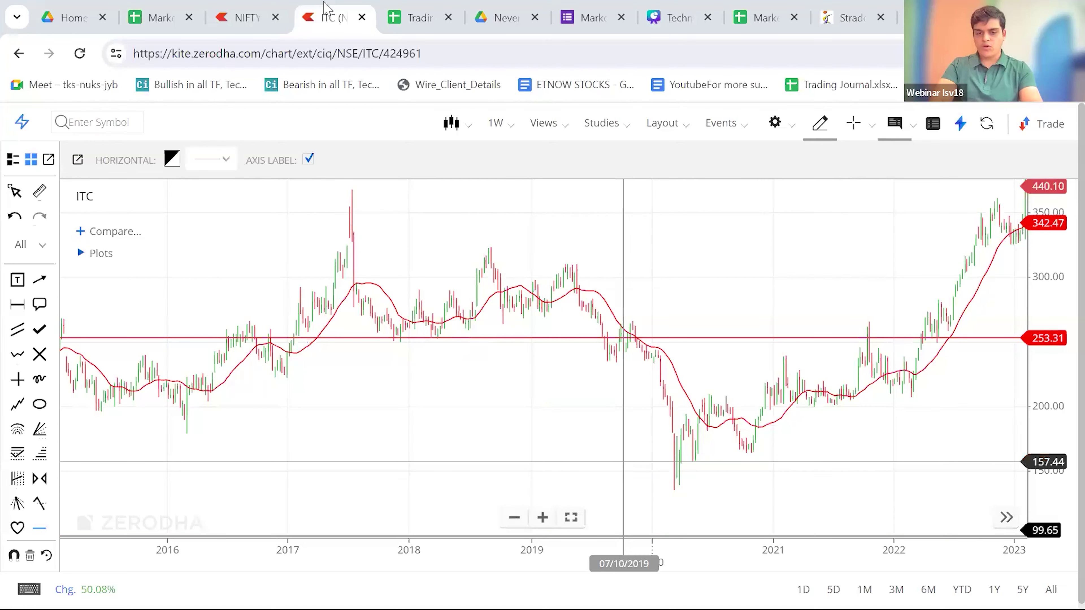
# - Examine how ITC's price behaves around the 253.31 line from 2020 to 2023, and erase the pen marks made there
pyautogui.hscroll(5, 625, 460)
pyautogui.hscroll(2, 399, 470)
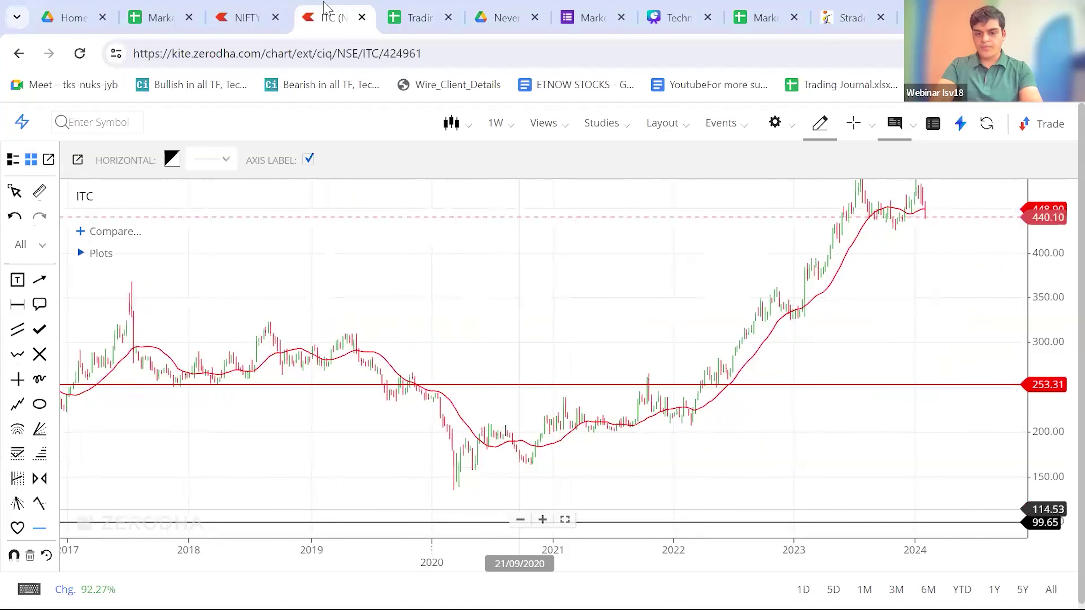
pyautogui.scroll(8, 512, 494)
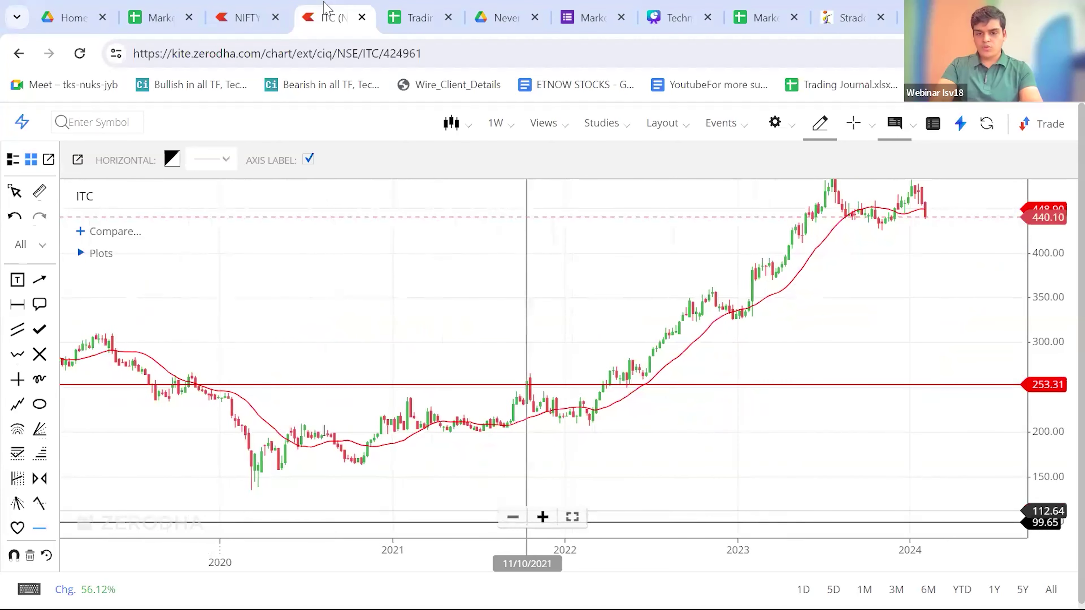
pyautogui.hscroll(-5, 512, 494)
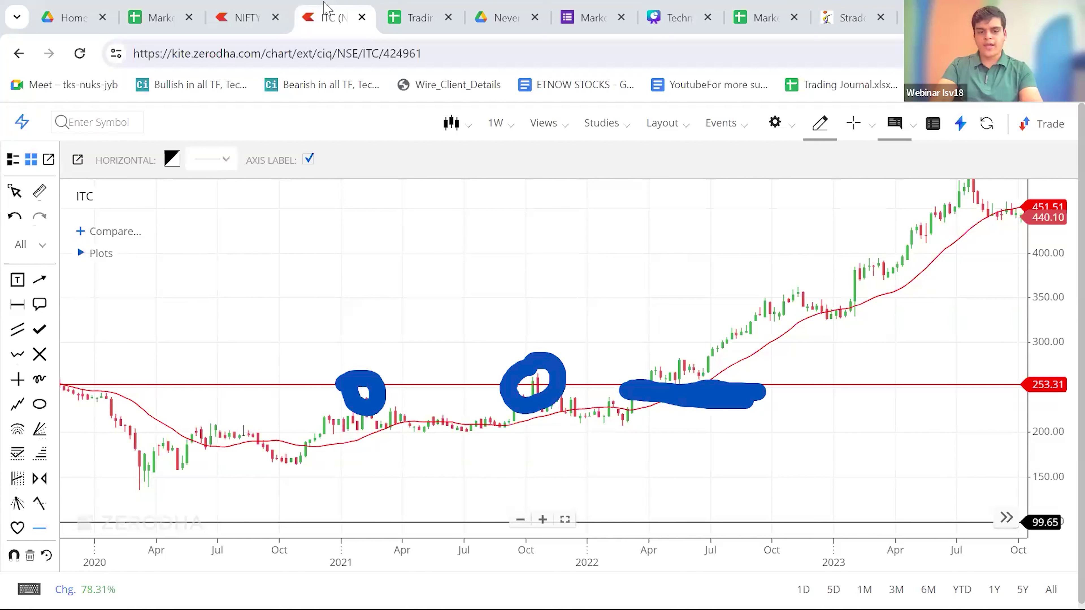
pyautogui.press('Escape')
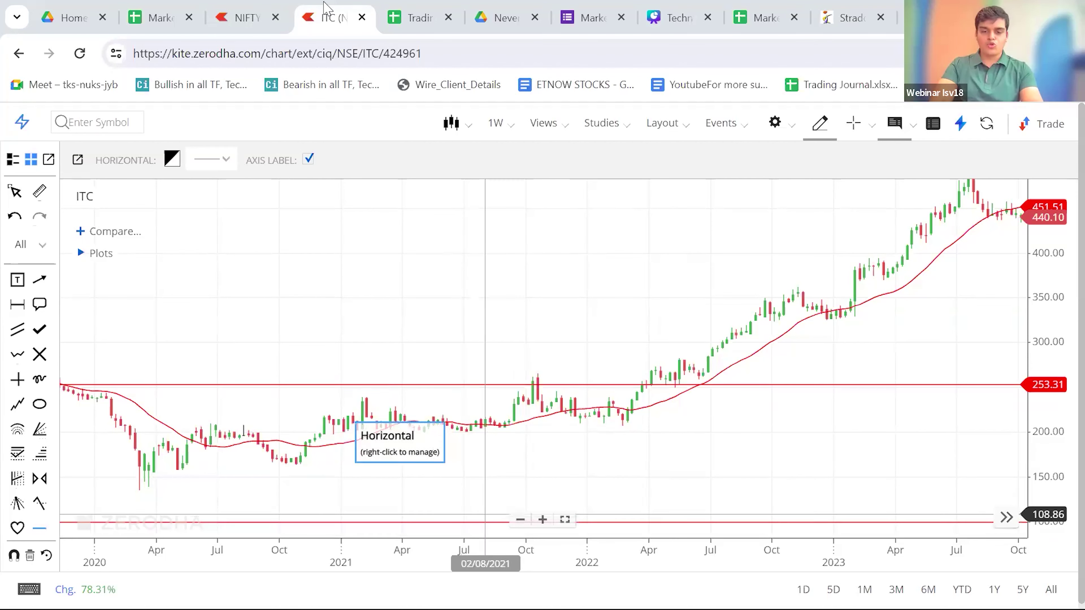
pyautogui.click(482, 522)
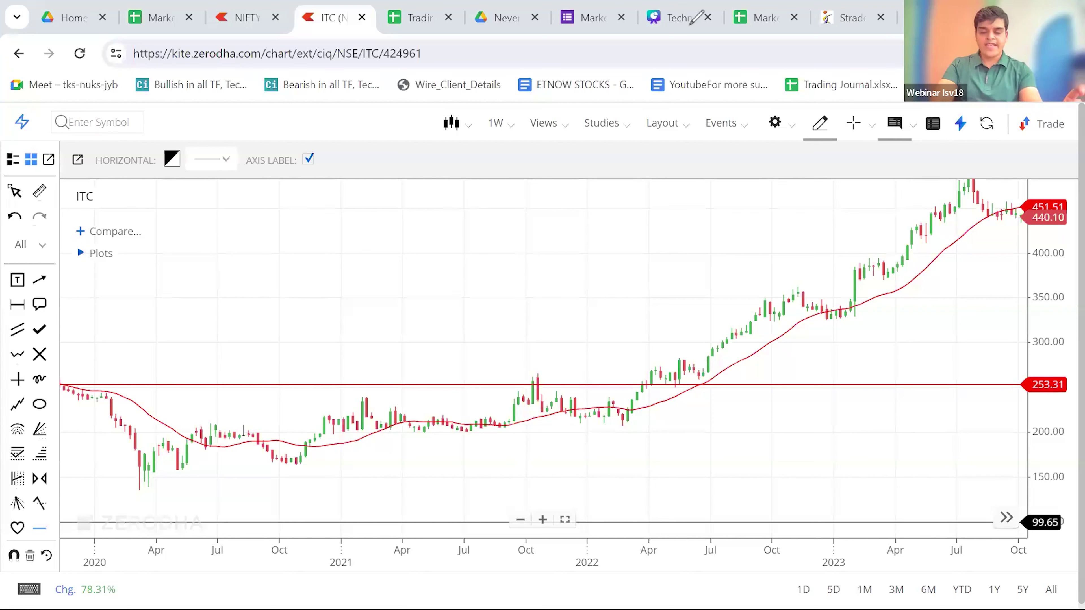
# - Check the support and resistance slide in Canva and clear all drawings from the ITC chart in Kite
pyautogui.click(667, 6)
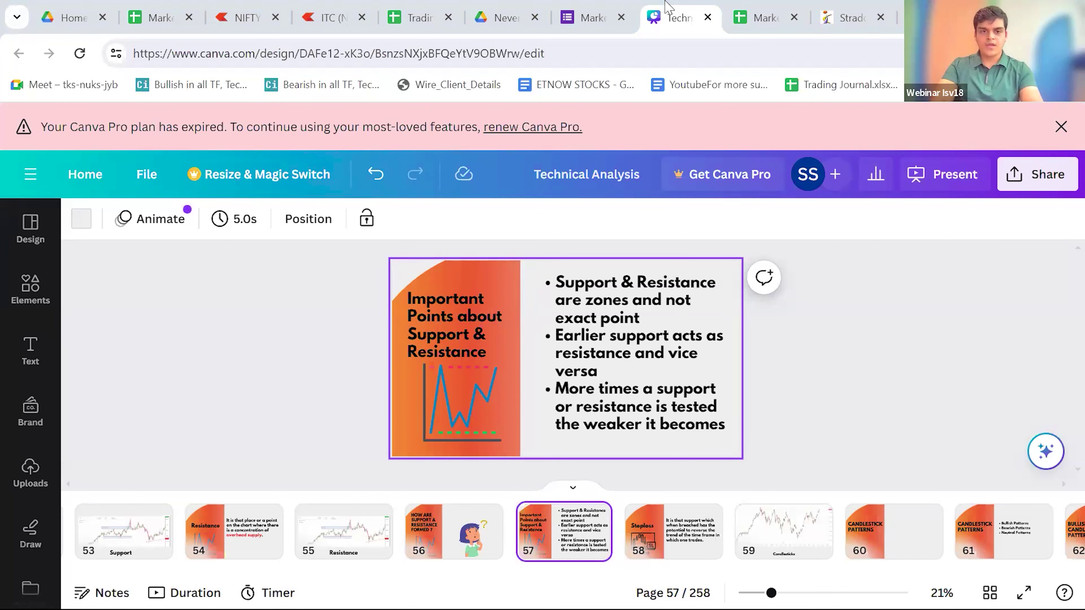
pyautogui.click(337, 6)
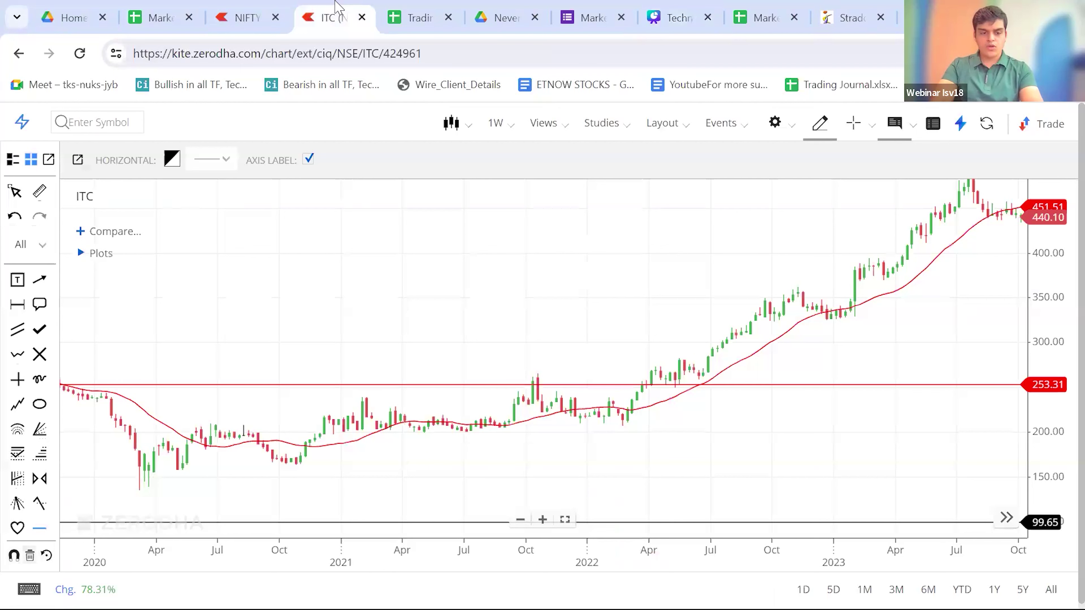
pyautogui.click(30, 556)
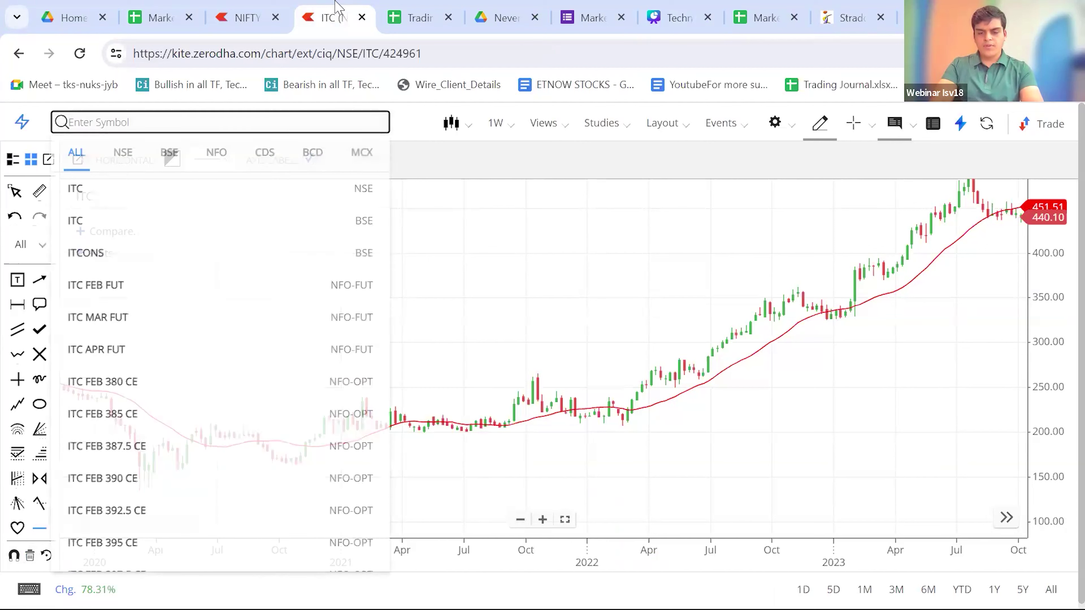
# - Switch the ITC chart to the one-day interval and show prices from about May 2023 to February 2024
pyautogui.press('Escape')
pyautogui.press('Right')
pyautogui.press('Right')
pyautogui.press('Right')
pyautogui.press('Right')
pyautogui.press('Right')
pyautogui.press('Right')
pyautogui.press('Right')
pyautogui.press('Right')
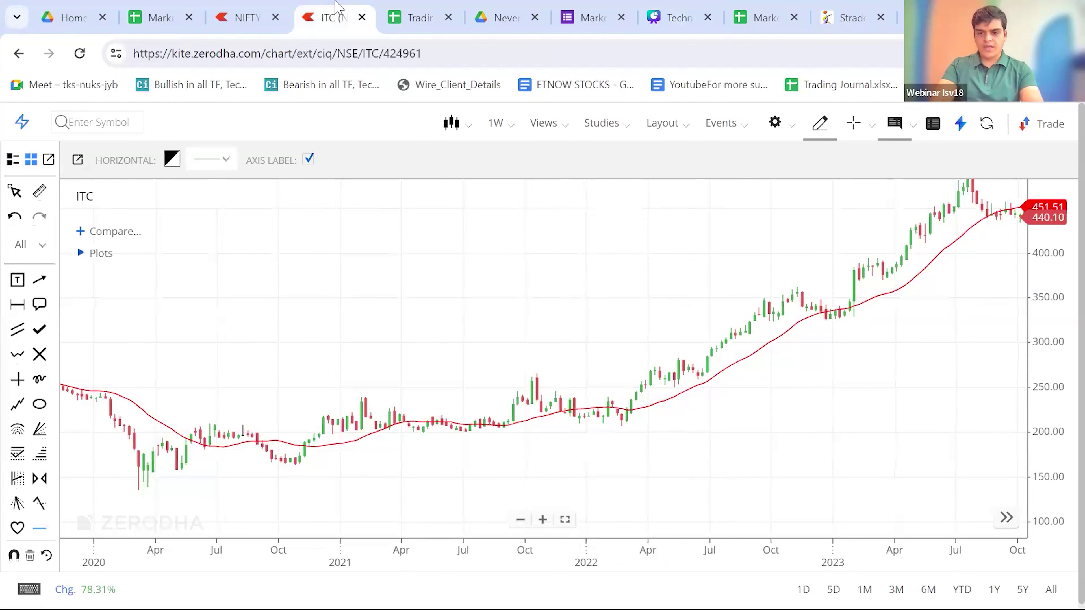
pyautogui.press('Right')
pyautogui.press('Right')
pyautogui.press('Right')
pyautogui.press('Right')
pyautogui.press('Right')
pyautogui.press('Right')
pyautogui.press('Right')
pyautogui.press('Right')
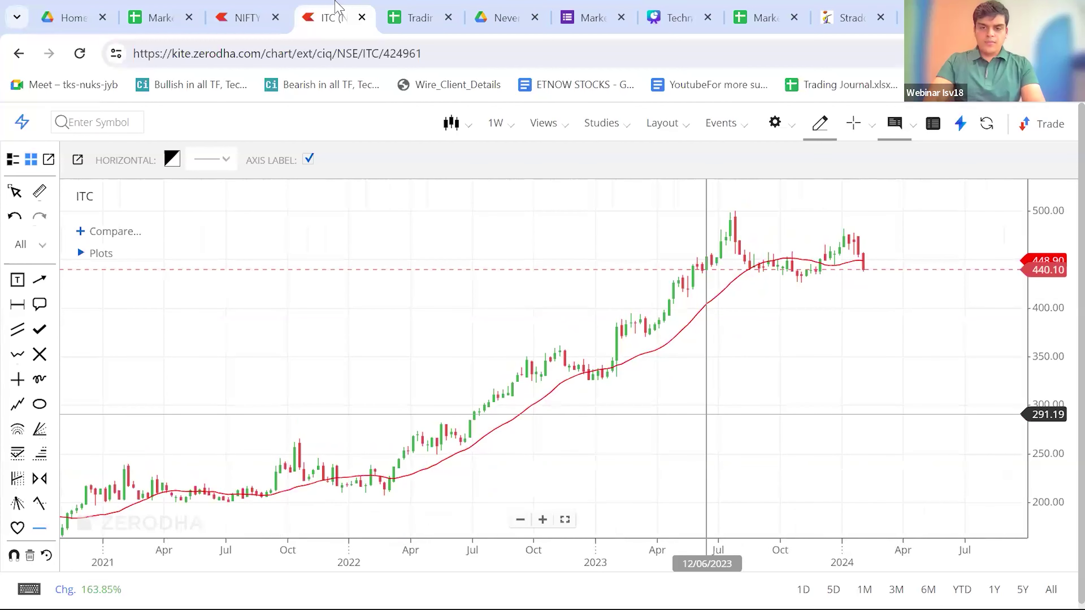
pyautogui.press('Escape')
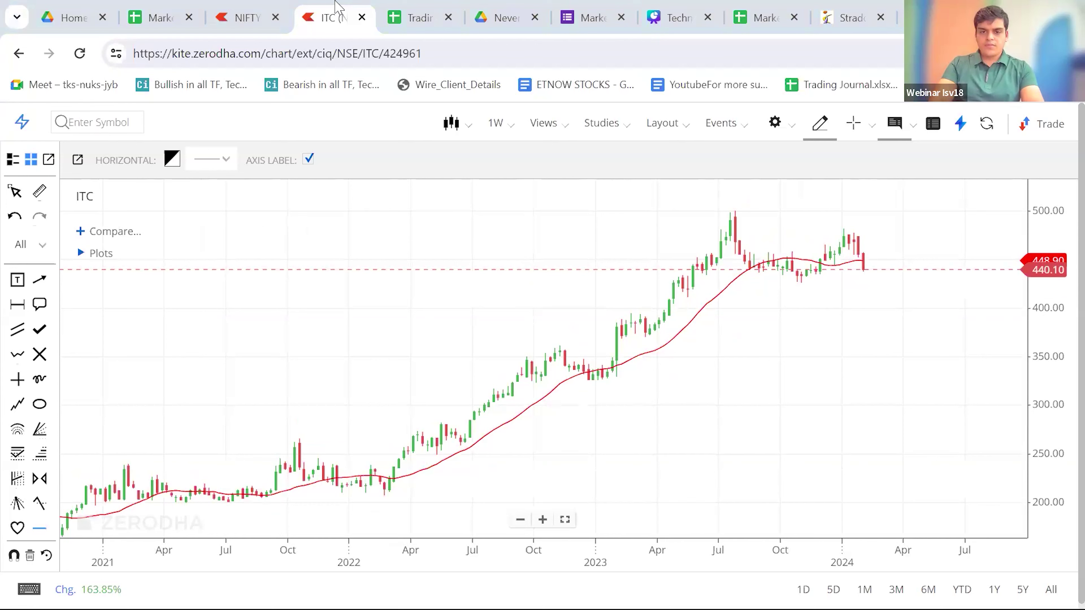
pyautogui.press('1')
pyautogui.press('d')
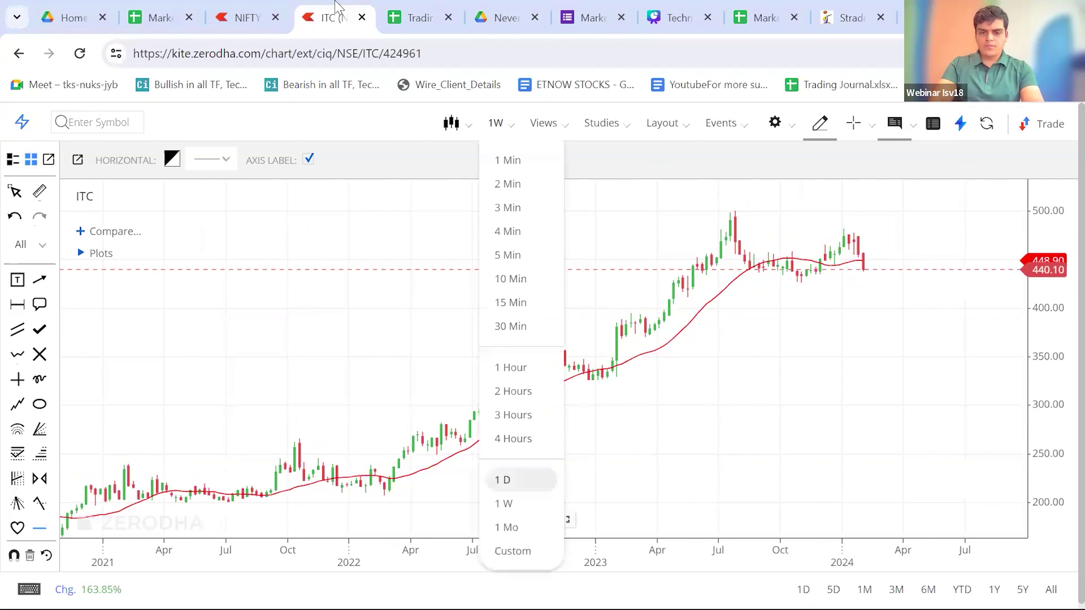
pyautogui.press('Return')
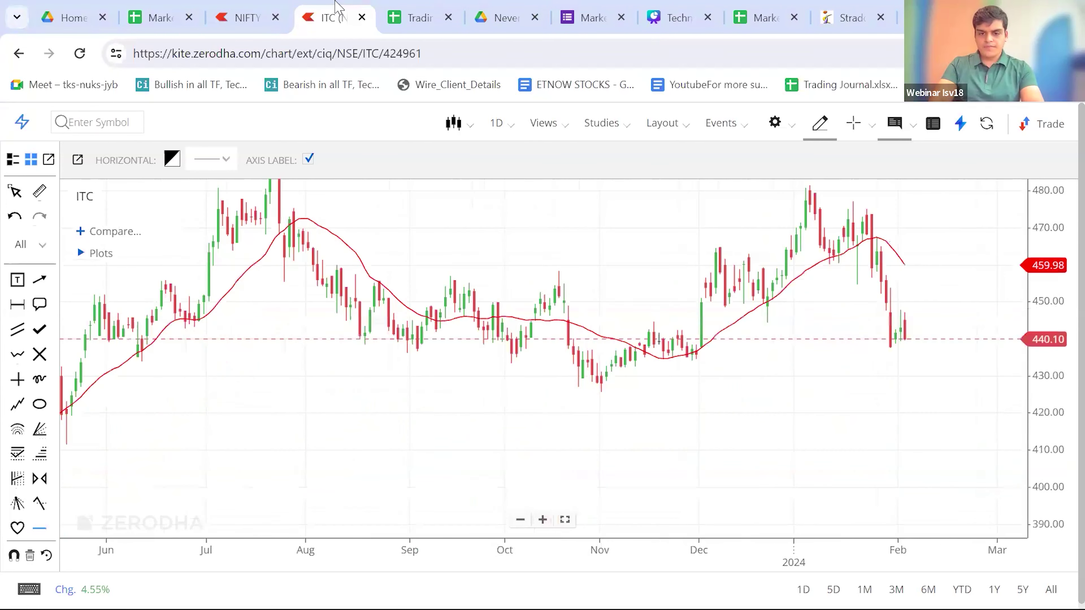
pyautogui.click(513, 517)
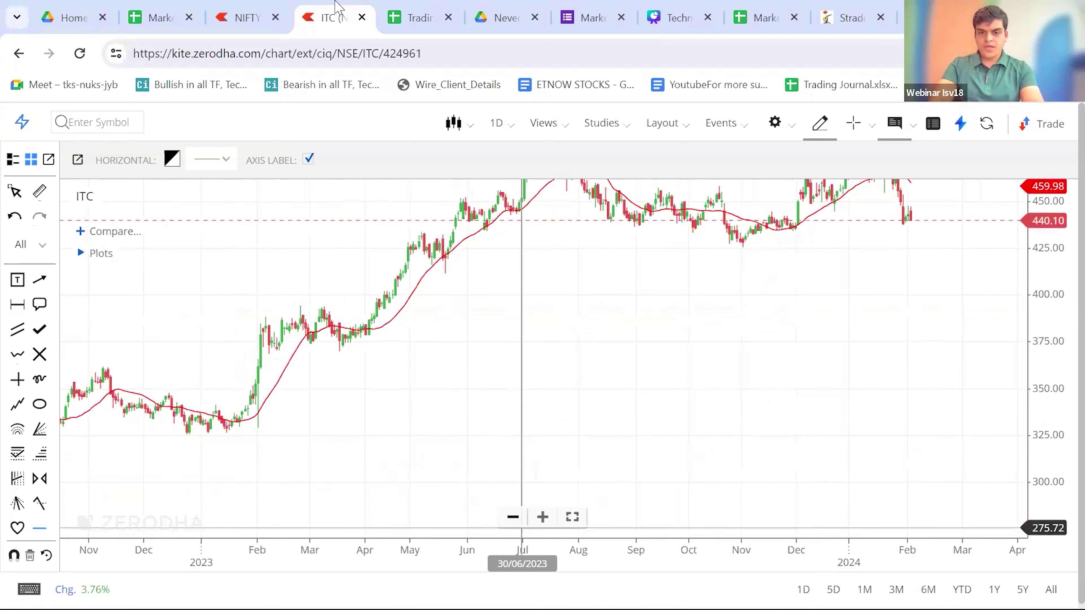
pyautogui.click(542, 519)
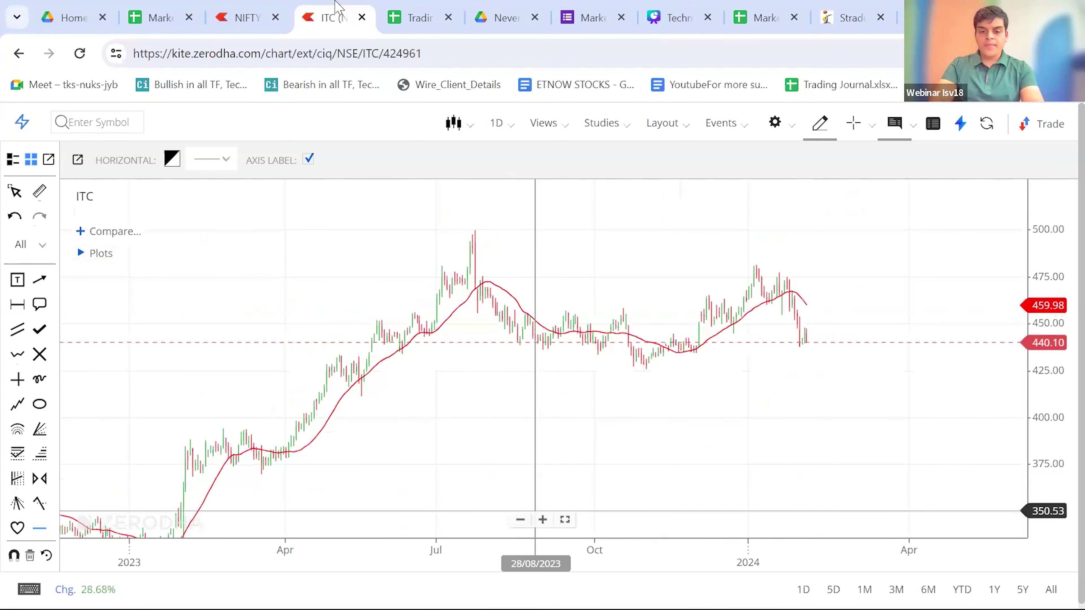
pyautogui.click(542, 517)
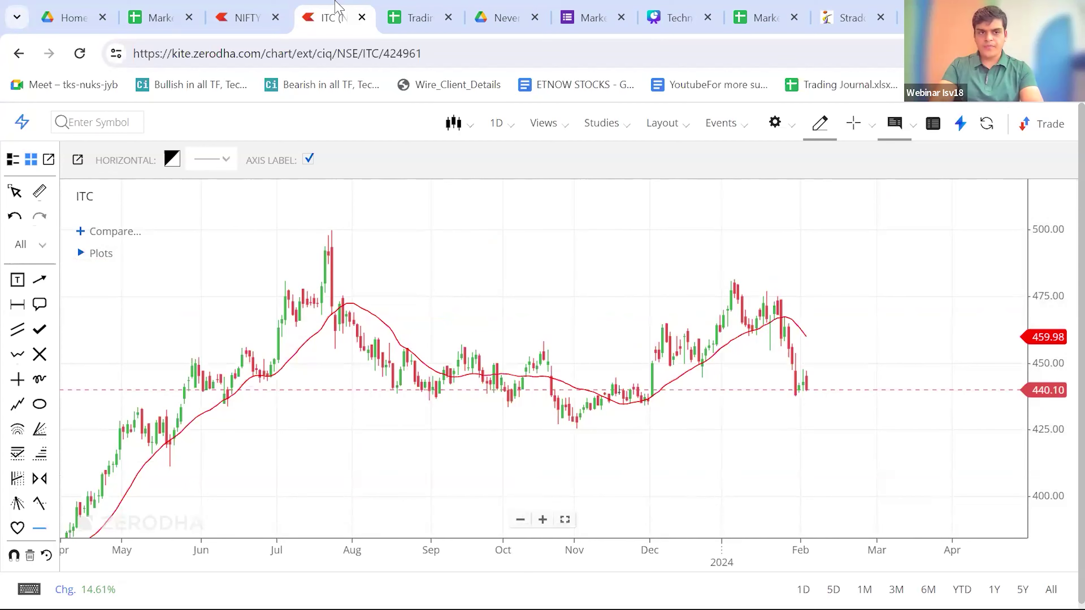
# - Check the Agenda sheet of the Market kya lagta hai spreadsheet in Google Sheets and return to the ITC chart in Kite
pyautogui.click(159, 6)
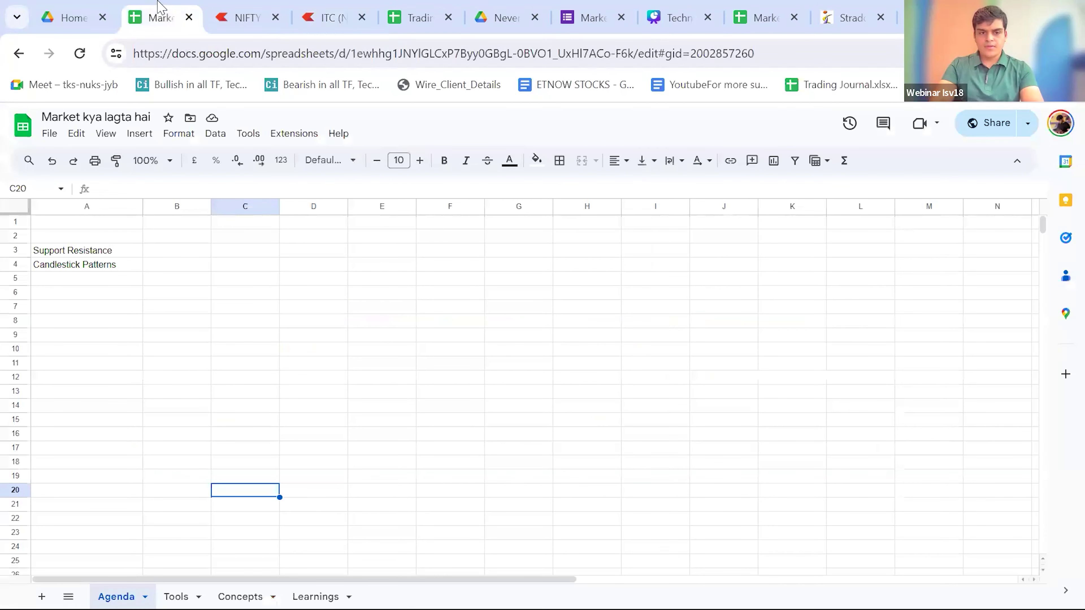
pyautogui.click(176, 250)
pyautogui.press('Return')
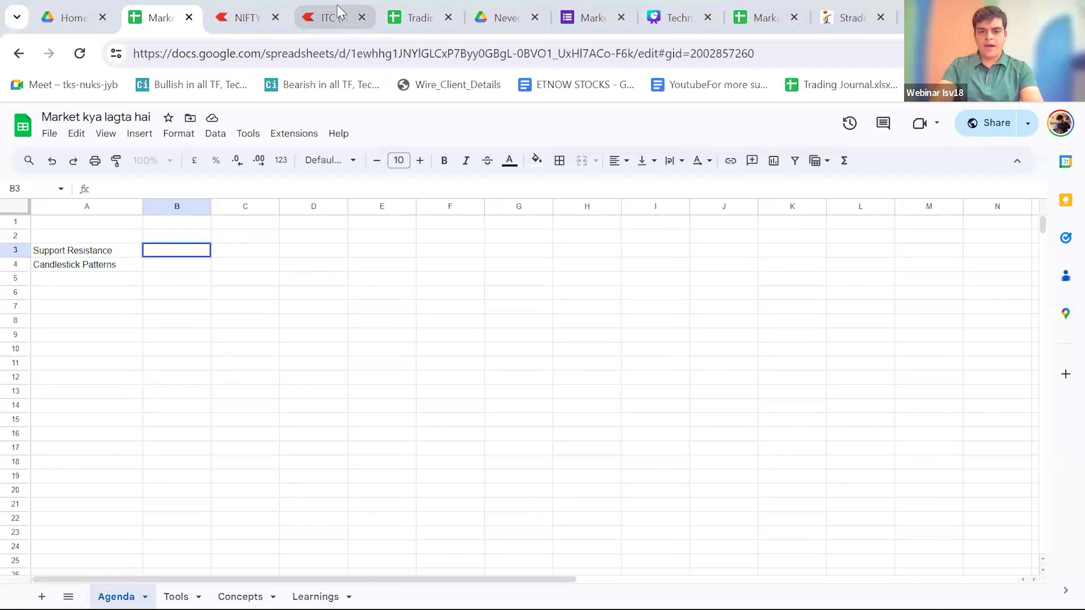
pyautogui.click(339, 12)
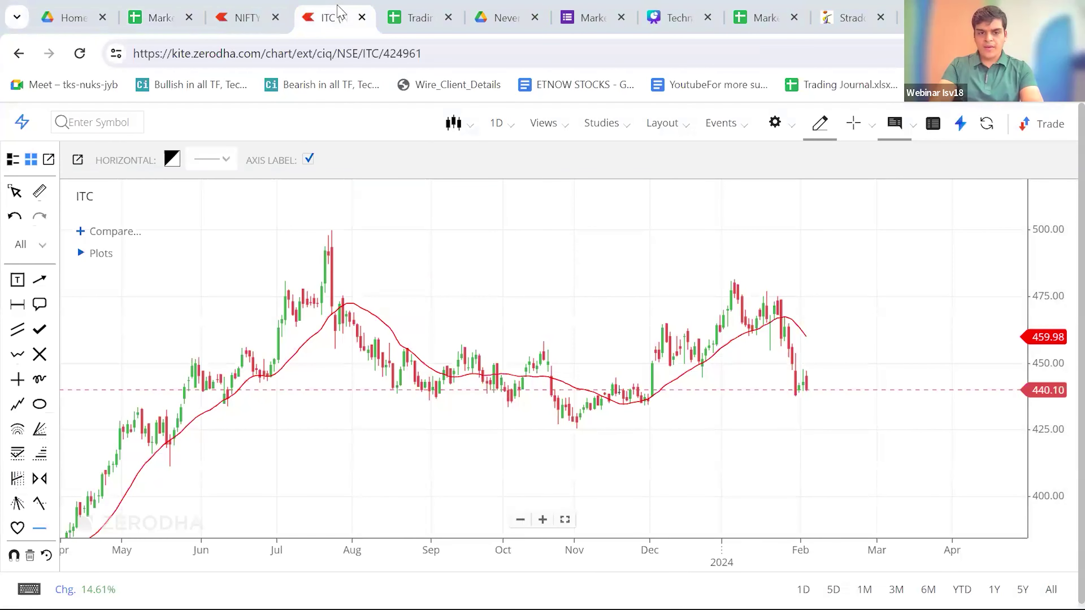
# - Mark ITC's resistance near 500 and 480 and its support near 422 and 410 with horizontal pen strokes
pyautogui.moveTo(293, 229); pyautogui.dragTo(679, 239)
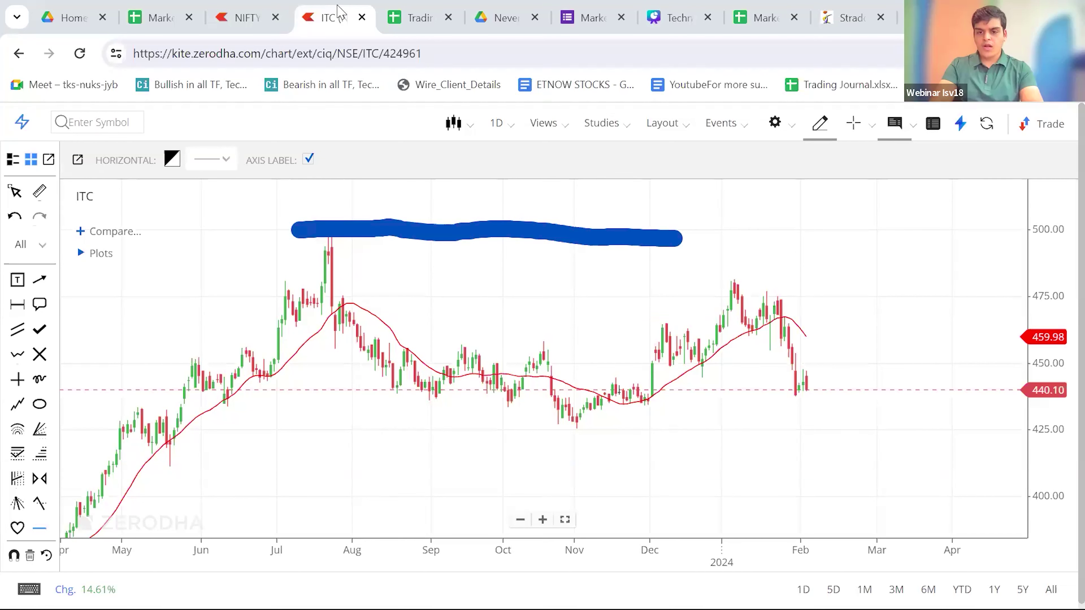
pyautogui.moveTo(646, 285); pyautogui.dragTo(849, 282)
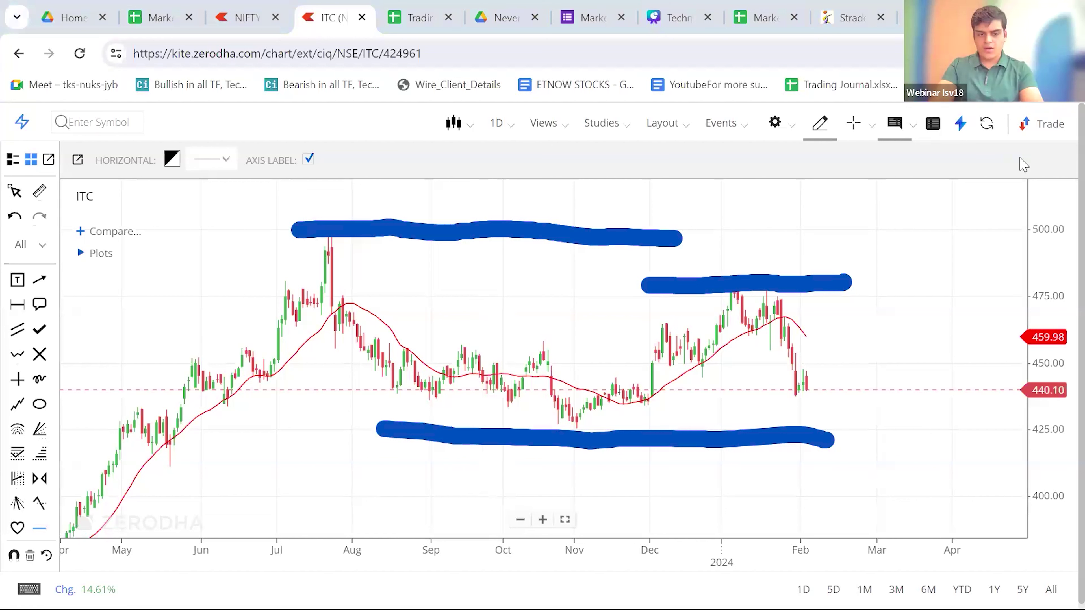
pyautogui.moveTo(104, 468); pyautogui.dragTo(227, 474)
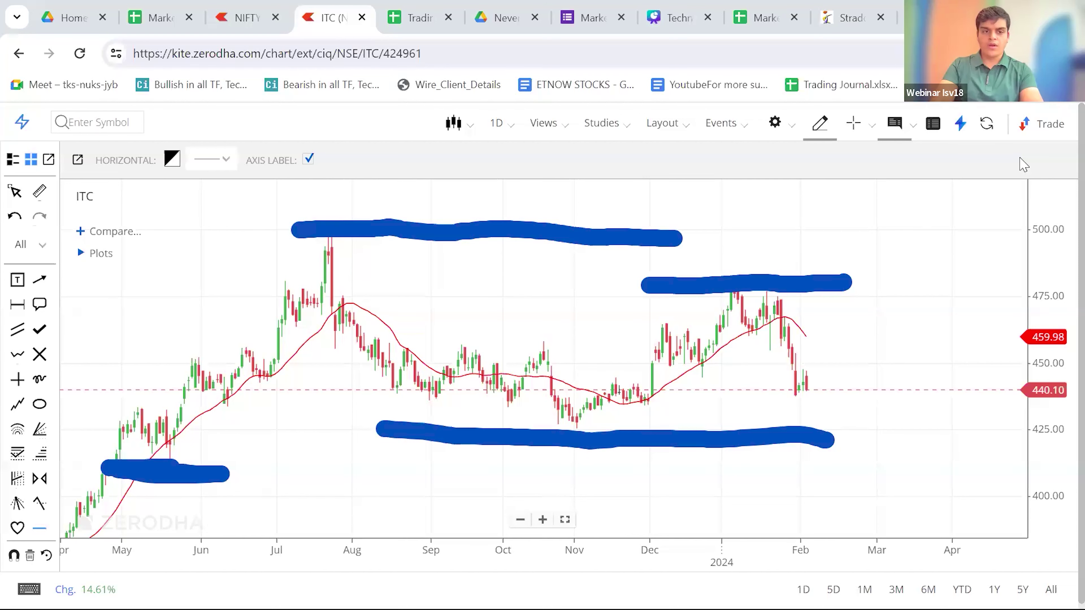
# - Load the HDFCBANK chart in place of ITC
pyautogui.write('hdfc')
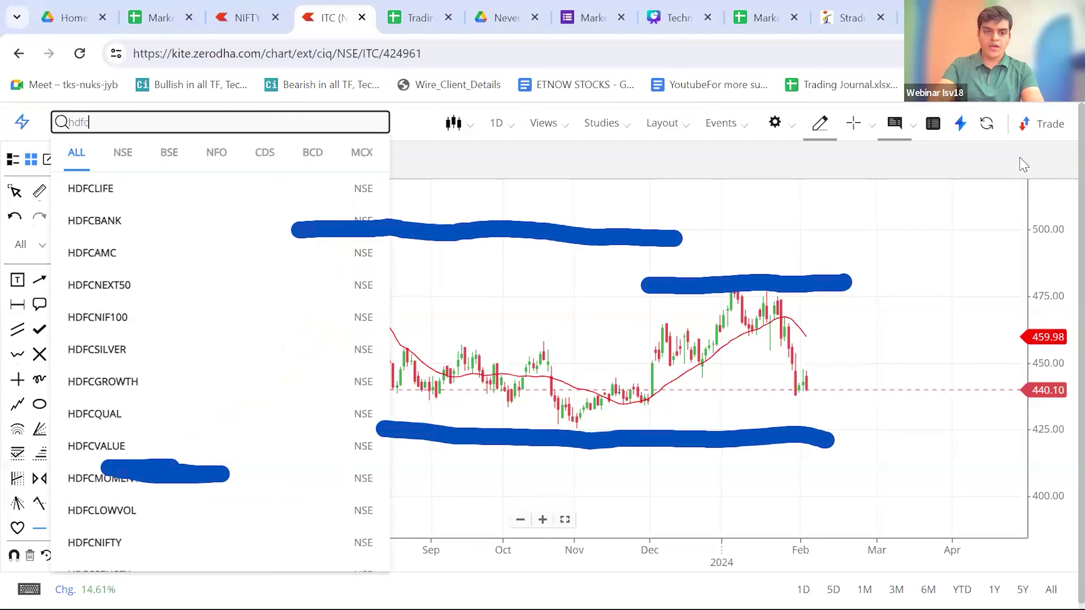
pyautogui.press('Down')
pyautogui.press('Return')
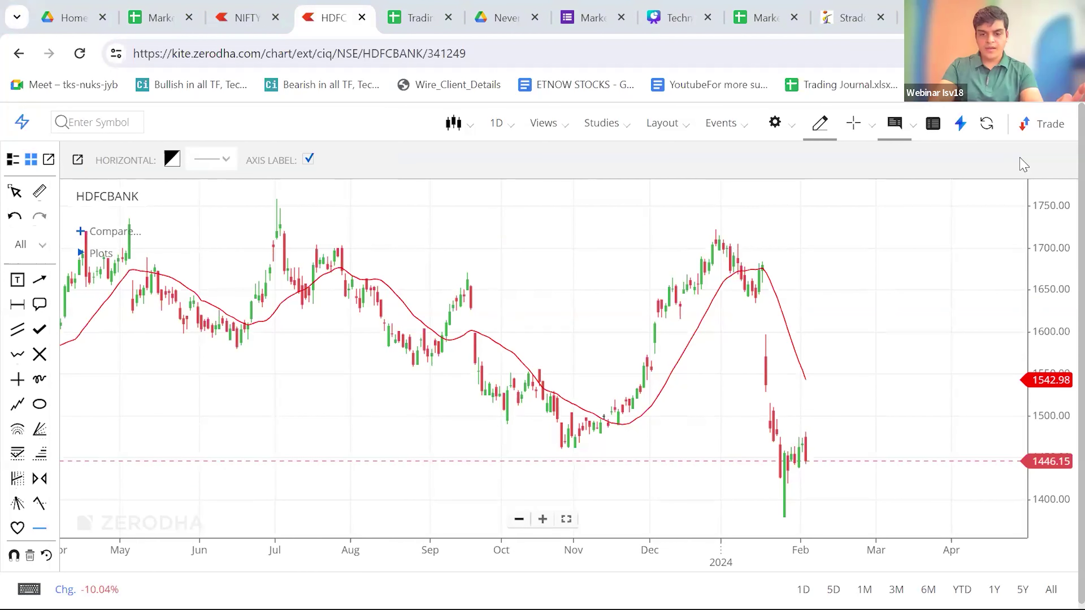
# - Mark HDFCBANK's January, May and July 2023 peaks with pen strokes and outline them together as one resistance zone
pyautogui.press('Down')
pyautogui.press('Left')
pyautogui.press('Left')
pyautogui.press('Left')
pyautogui.press('Left')
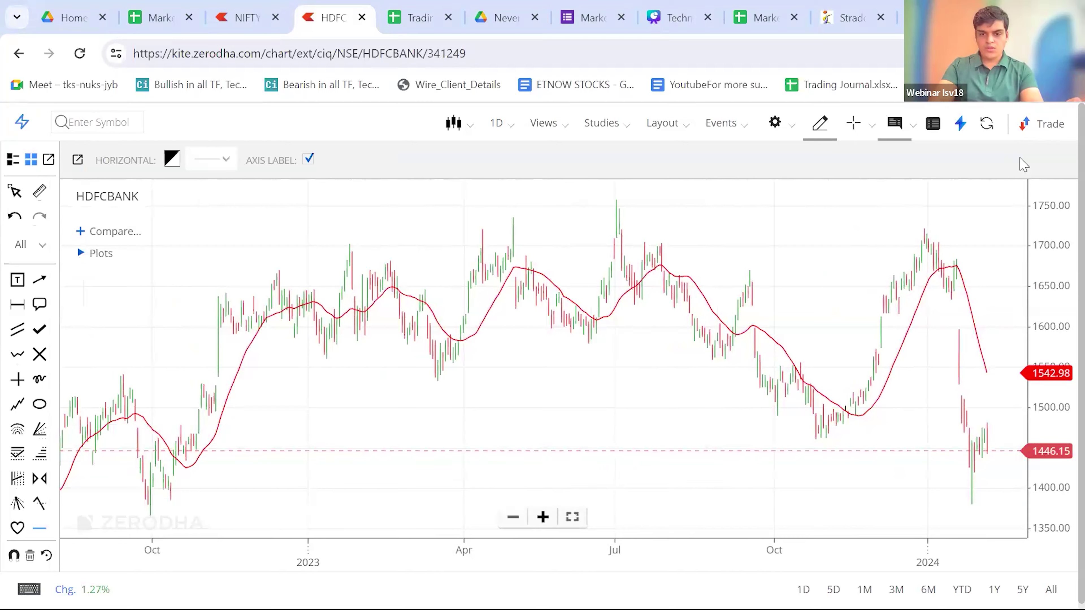
pyautogui.press('Up')
pyautogui.press('Left')
pyautogui.press('Left')
pyautogui.press('Left')
pyautogui.press('Left')
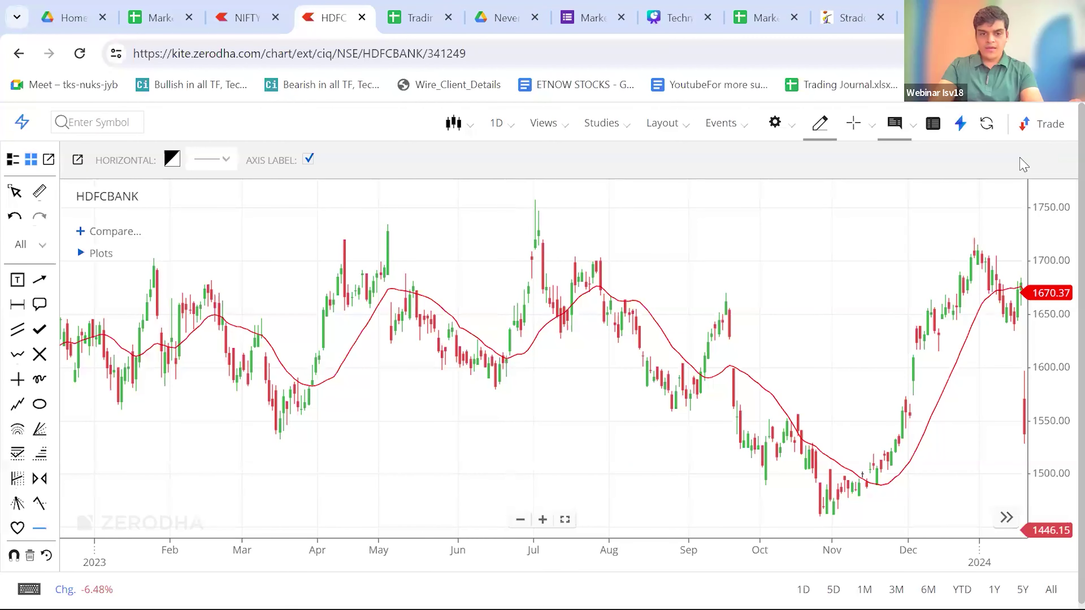
pyautogui.moveTo(99, 265); pyautogui.dragTo(271, 262)
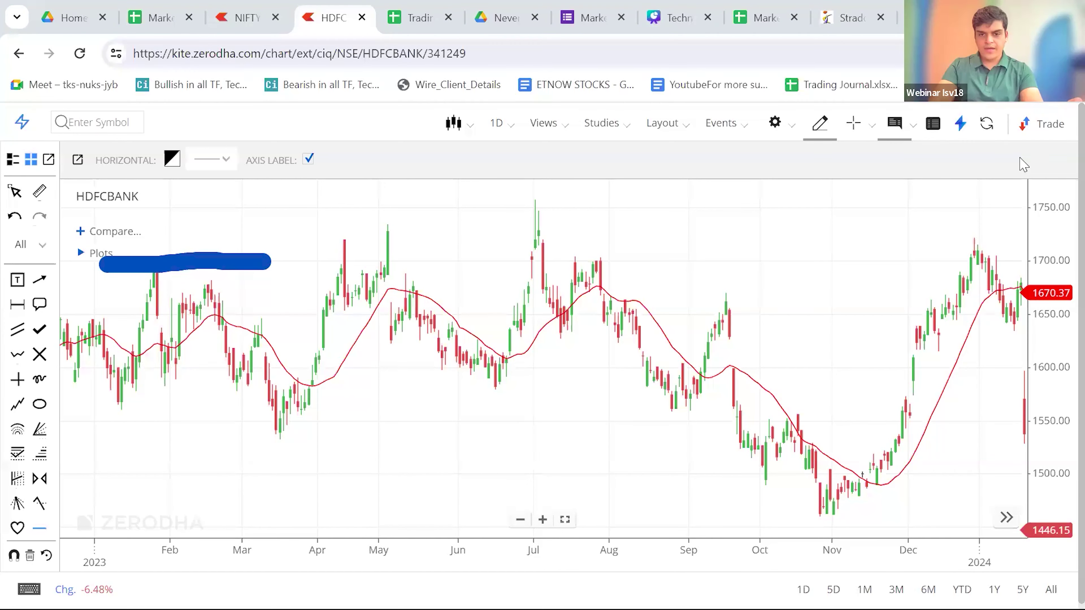
pyautogui.moveTo(319, 245); pyautogui.dragTo(433, 245)
pyautogui.moveTo(498, 214); pyautogui.dragTo(613, 213)
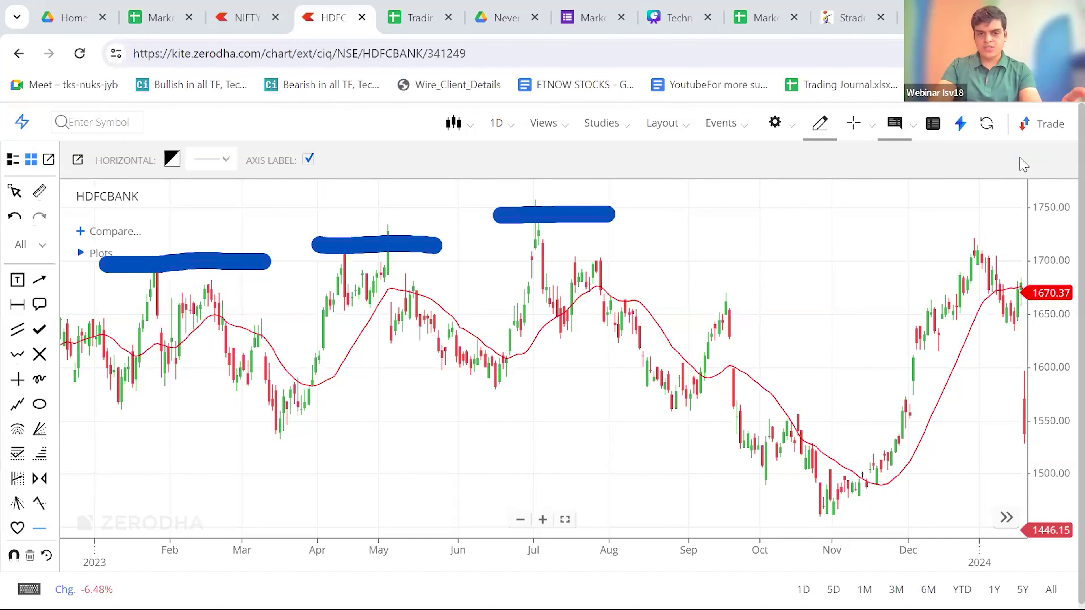
pyautogui.moveTo(96, 265)
pyautogui.mouseDown()
pyautogui.moveTo(128, 212)
pyautogui.moveTo(622, 208)
pyautogui.moveTo(619, 257)
pyautogui.moveTo(226, 250)
pyautogui.mouseUp()
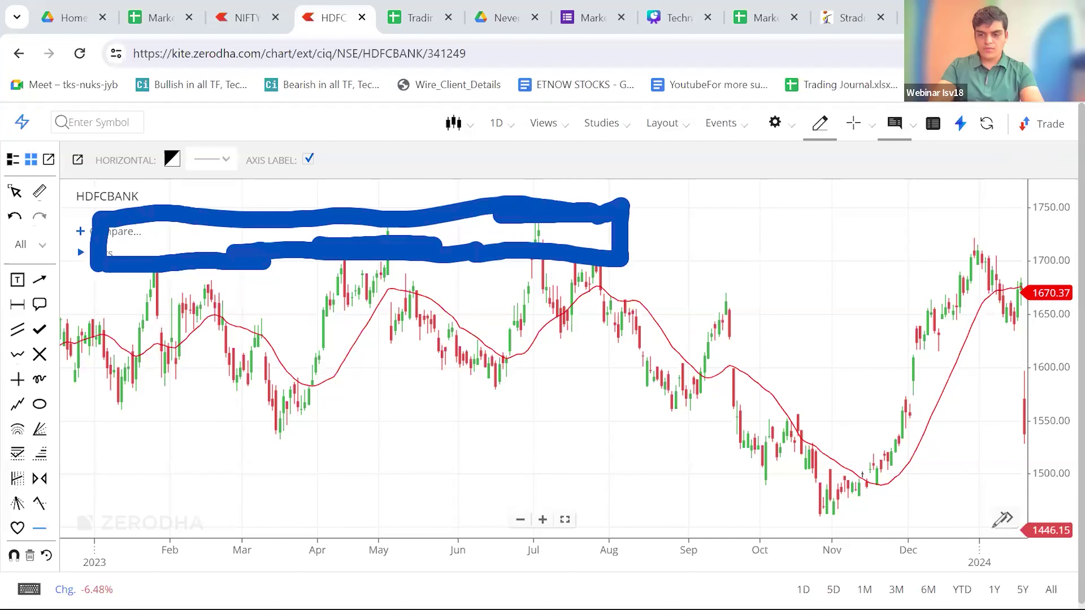
# - Clear the pen marks and draw a rectangle from about 1767 to 1724 over HDFCBANK's resistance zone, July 2023 to January 2024
pyautogui.hscroll(10, 970, 434)
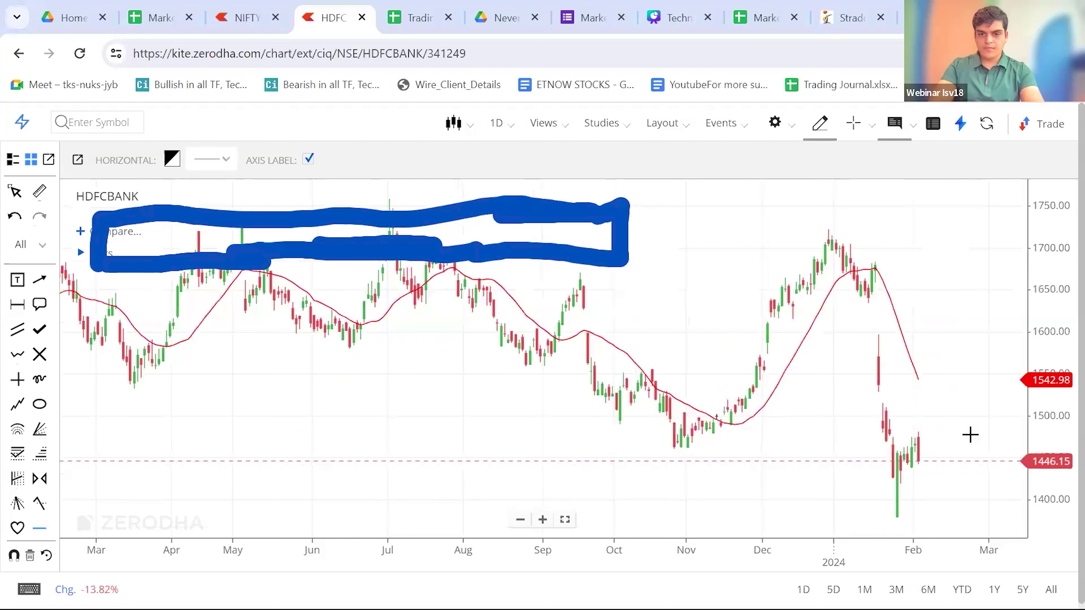
pyautogui.hscroll(2, 969, 435)
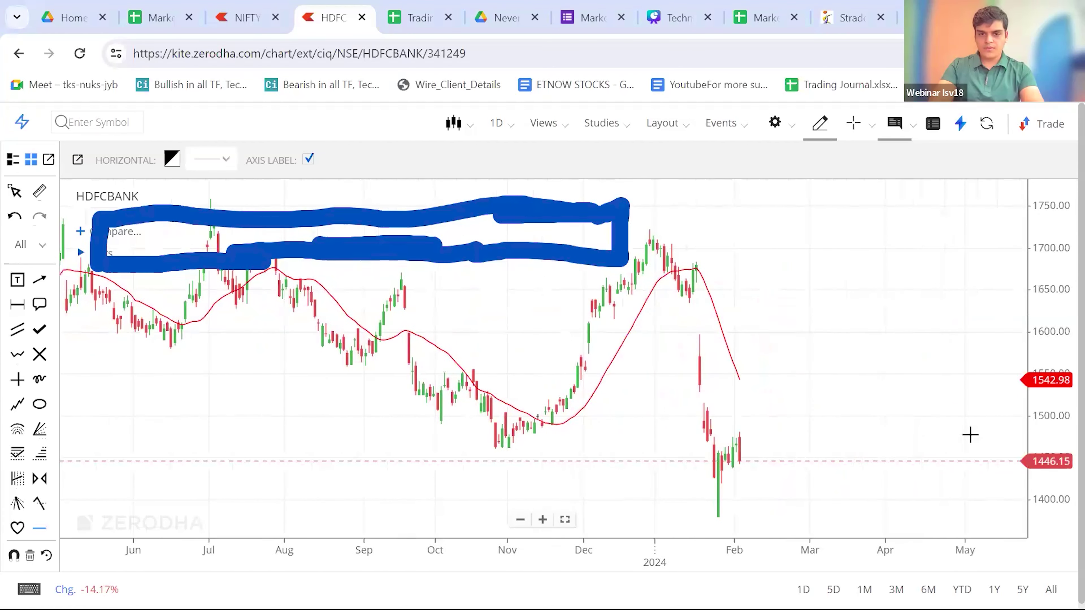
pyautogui.scroll(3, 969, 435)
pyautogui.hscroll(-8, 970, 434)
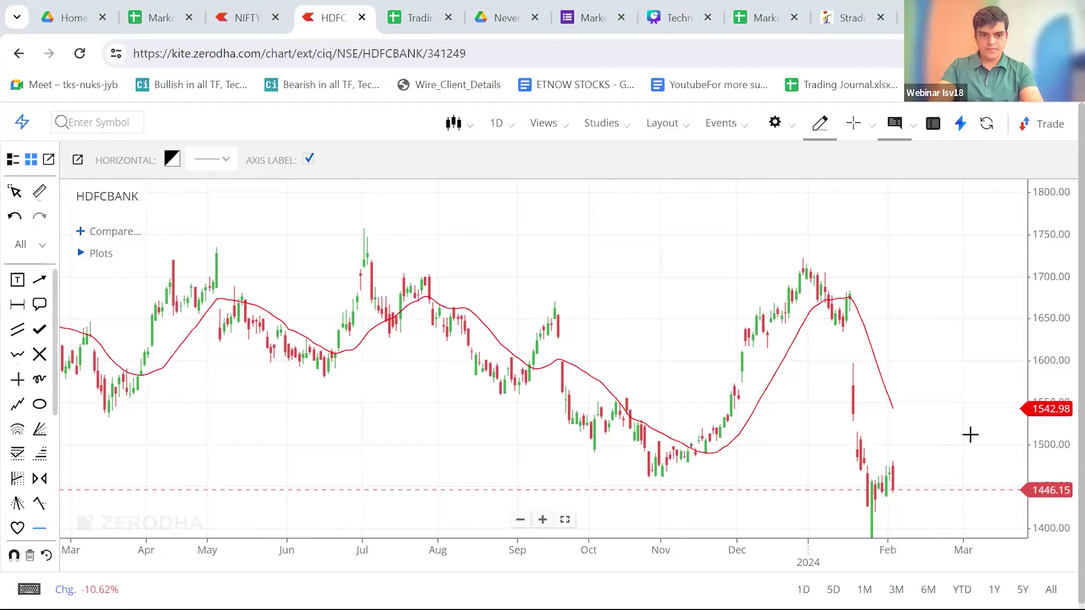
pyautogui.scroll(-3, 28, 384)
pyautogui.click(17, 499)
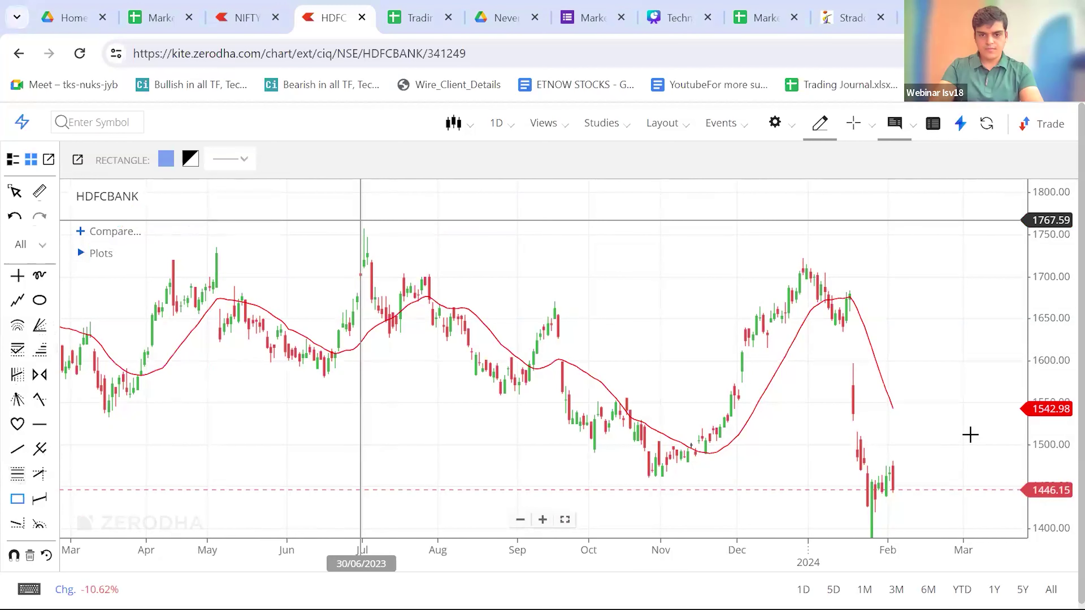
pyautogui.click(361, 221)
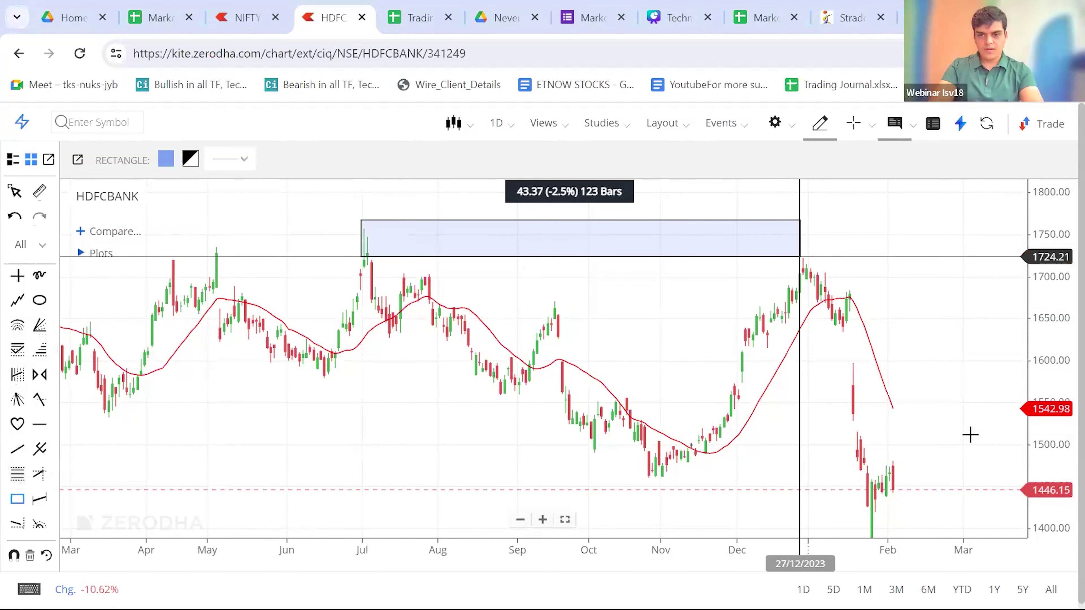
pyautogui.click(824, 256)
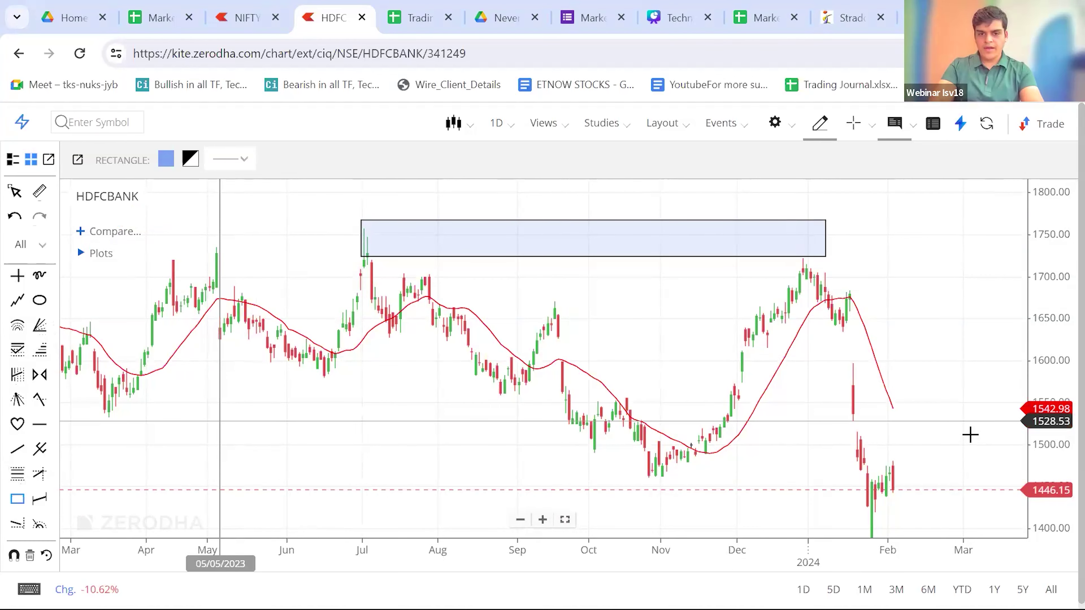
# - Draw a second rectangle from about 1767 to 1720 over HDFCBANK's earlier peaks, from early November 2022 to early June 2023
pyautogui.hscroll(-10, 970, 435)
pyautogui.hscroll(-5, 970, 434)
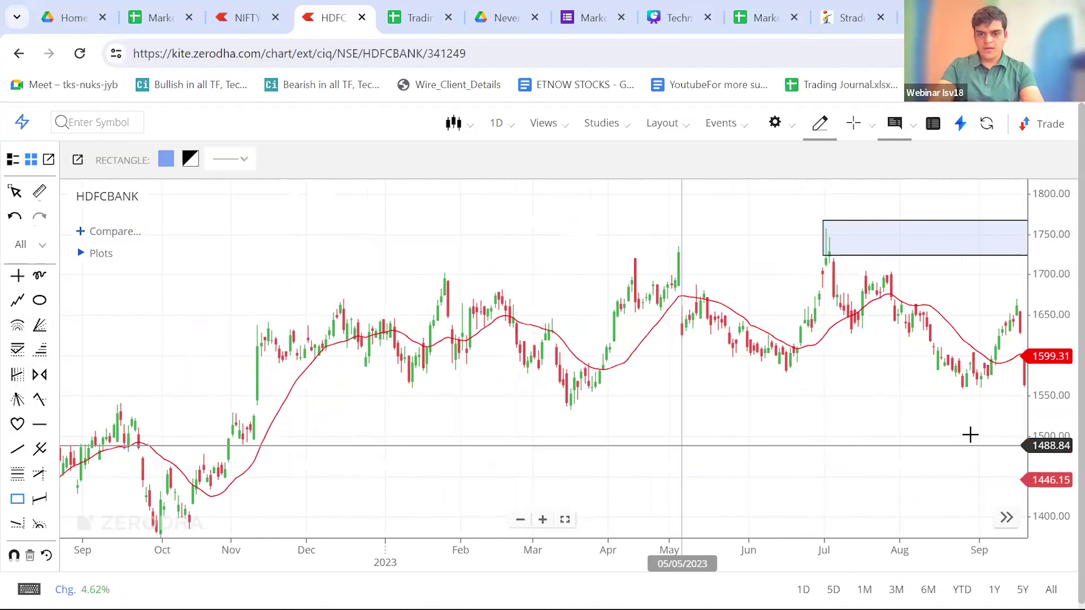
pyautogui.hscroll(-3, 970, 435)
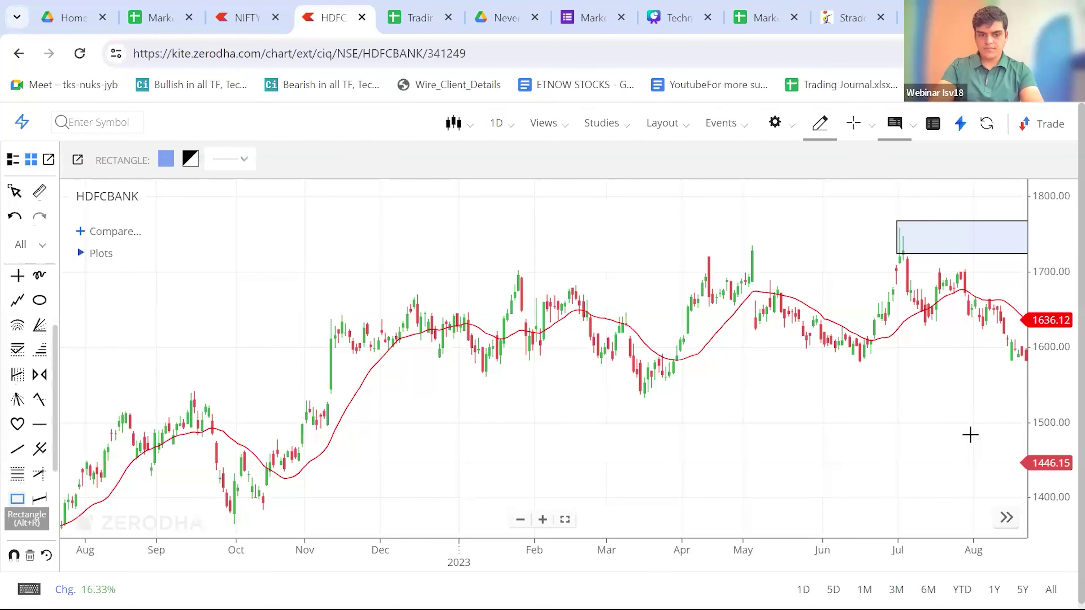
pyautogui.moveTo(314, 221); pyautogui.dragTo(831, 258)
# - Mark the late January 2023 peak with a short pen stroke and circle the retest of the resistance zone around January 2024
pyautogui.hscroll(10, 970, 434)
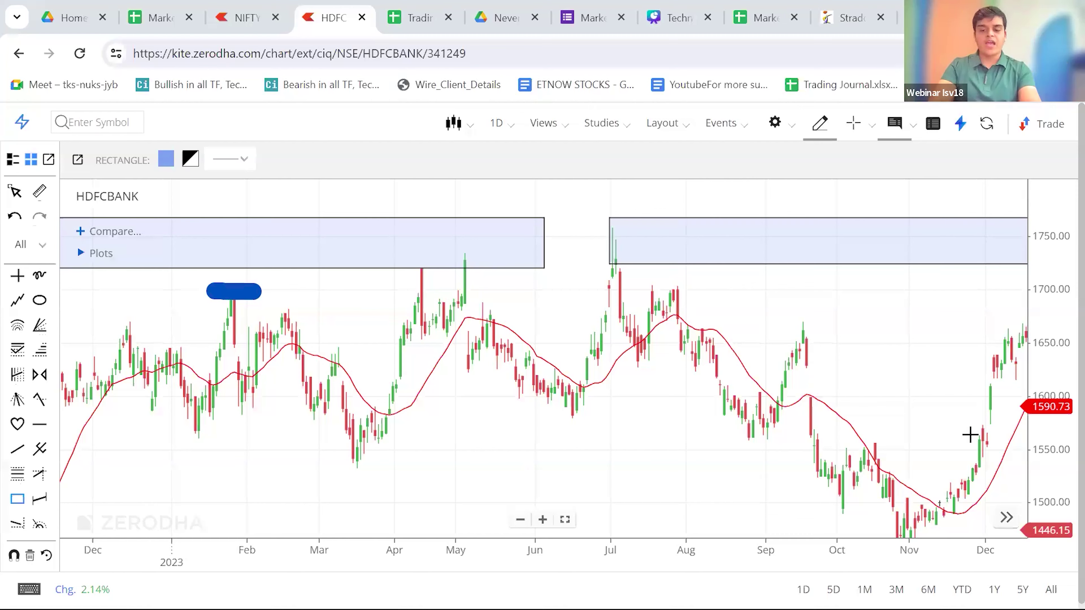
pyautogui.moveTo(726, 384); pyautogui.dragTo(534, 385)
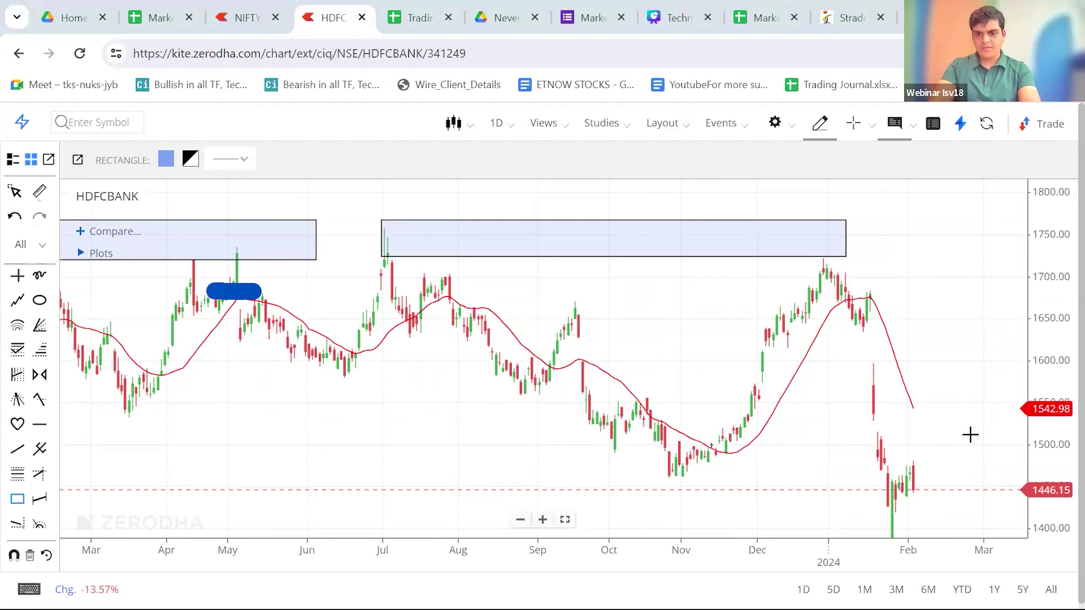
pyautogui.moveTo(829, 231); pyautogui.dragTo(852, 250)
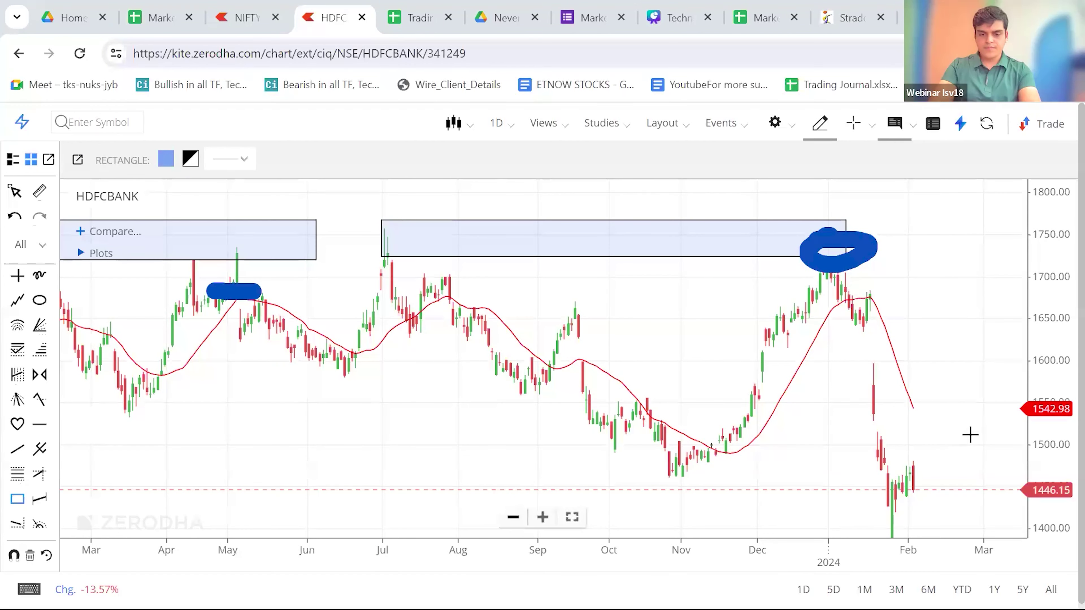
# - Draw a rectangle from about 1740 to 1710 over HDFCBANK's October 2021 and April 2022 peaks, from late September 2021 to late June 2022
pyautogui.scroll(-5, 970, 435)
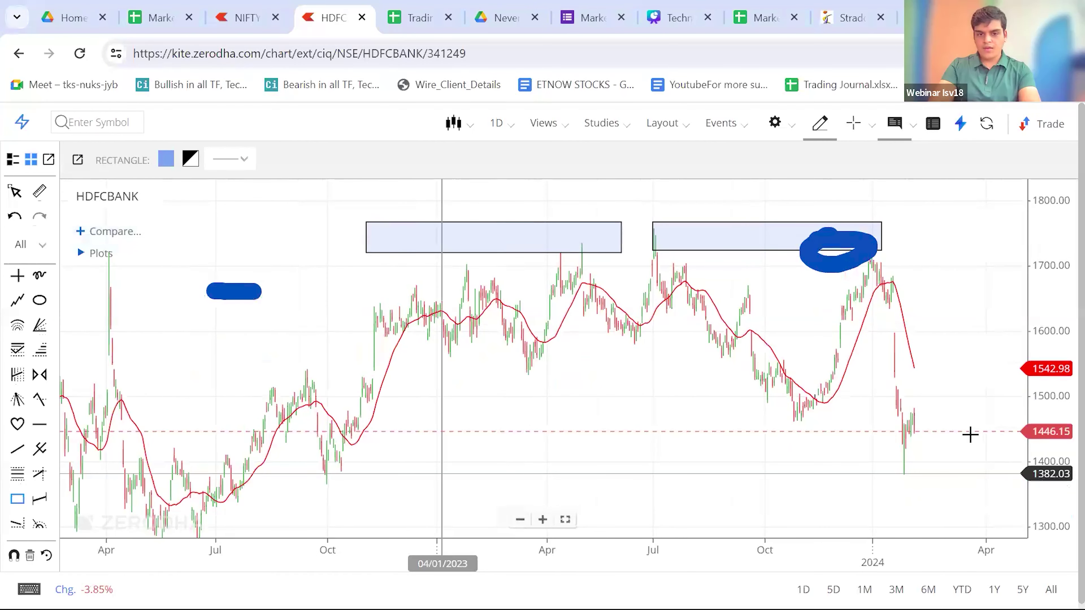
pyautogui.hscroll(-3, 969, 435)
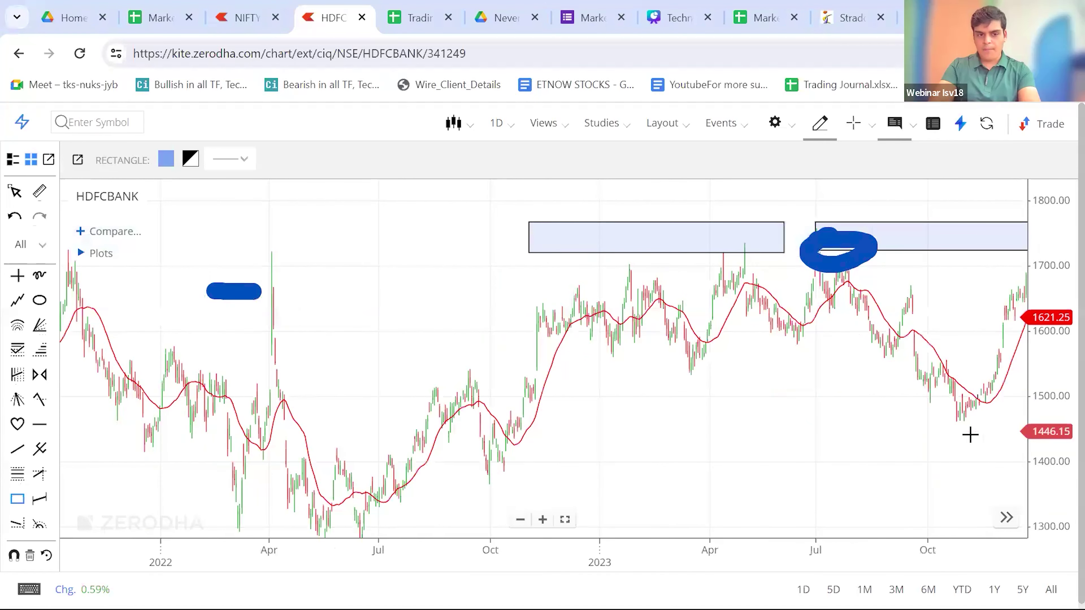
pyautogui.hscroll(-5, 970, 435)
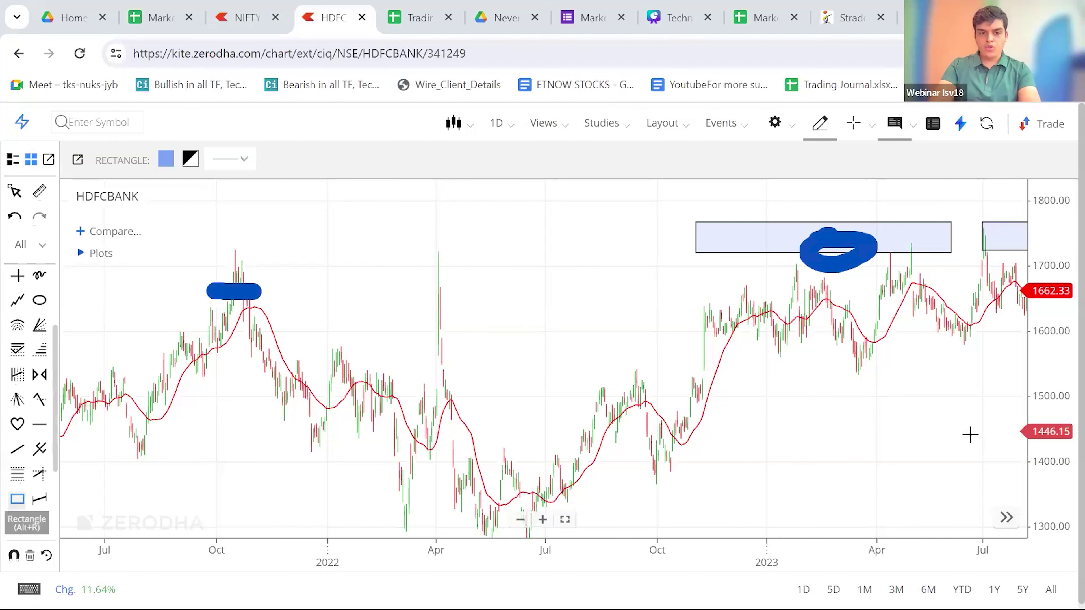
pyautogui.moveTo(175, 279); pyautogui.dragTo(236, 279)
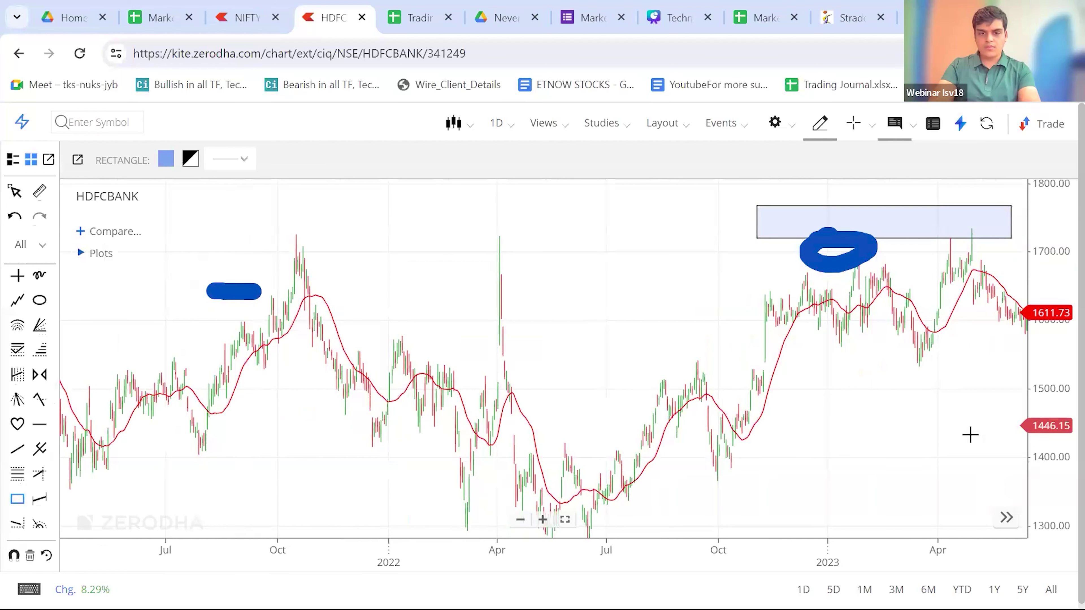
pyautogui.hotkey('alt', 'r')
pyautogui.press('Escape')
pyautogui.moveTo(515, 296); pyautogui.dragTo(271, 224)
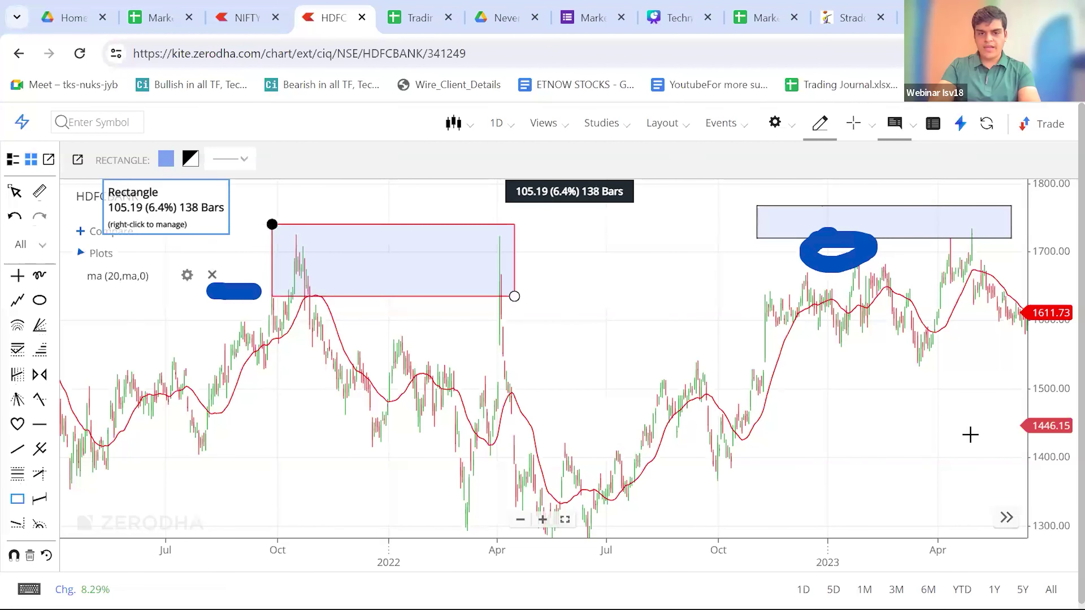
pyautogui.moveTo(514, 296)
pyautogui.mouseDown()
pyautogui.moveTo(551, 259)
pyautogui.moveTo(595, 244)
pyautogui.mouseUp()
# - Draw three loose rectangles away from the peaks, across HDFCBANK's 2021 and 2022 price action
pyautogui.moveTo(585, 311)
pyautogui.mouseDown()
pyautogui.moveTo(683, 398)
pyautogui.moveTo(793, 538)
pyautogui.moveTo(741, 387)
pyautogui.mouseUp()
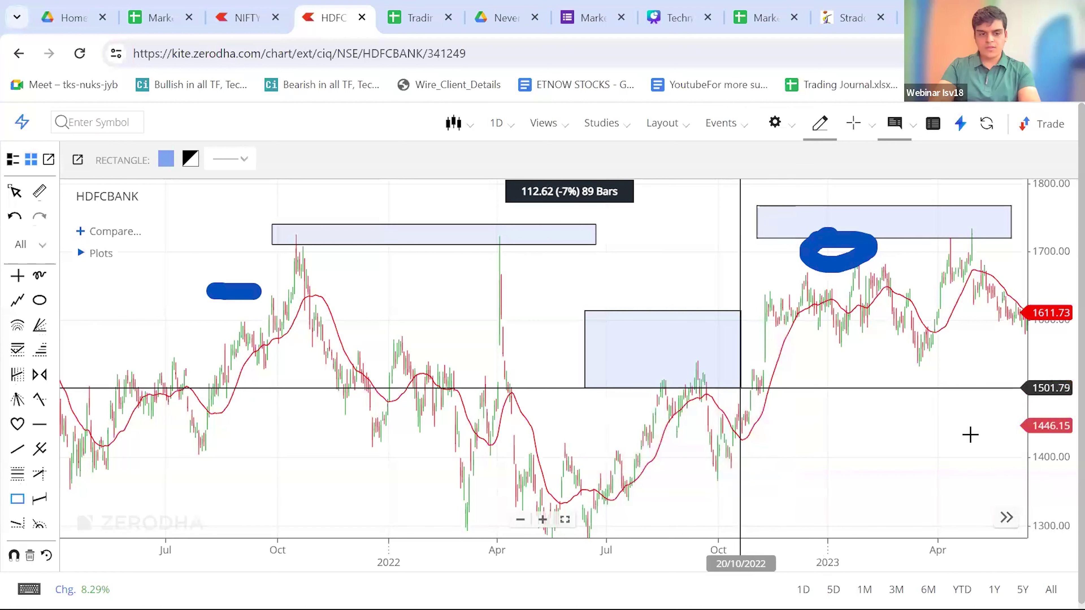
pyautogui.moveTo(681, 368)
pyautogui.mouseDown()
pyautogui.moveTo(487, 404)
pyautogui.moveTo(106, 514)
pyautogui.moveTo(192, 487)
pyautogui.mouseUp()
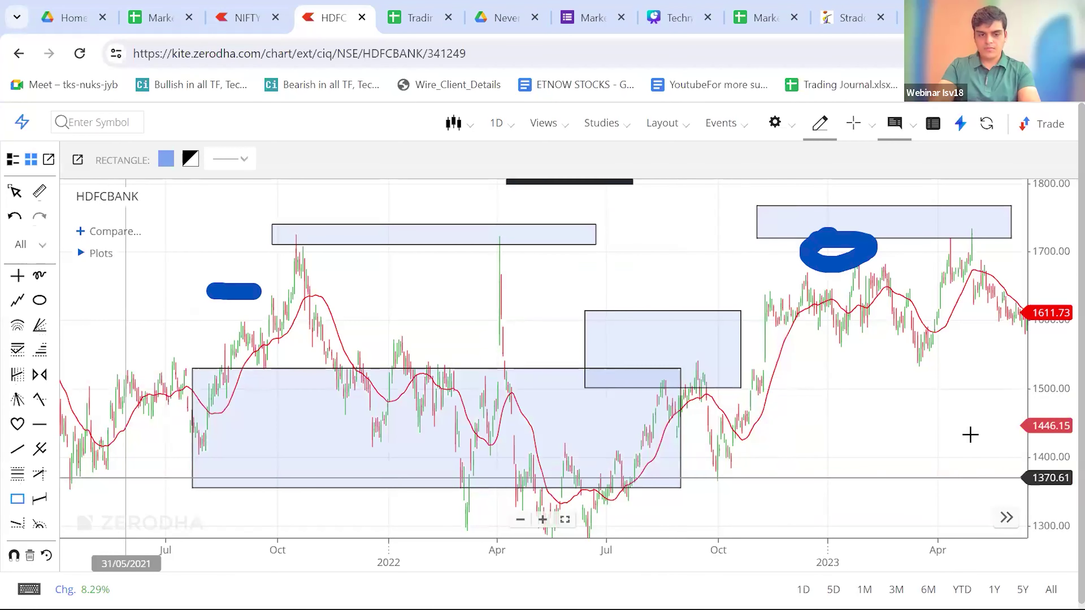
pyautogui.moveTo(126, 478); pyautogui.dragTo(84, 507)
# - Clear all drawings and draw one rectangle from about 1769 to 1709 over HDFCBANK's peaks, late August 2021 to mid-June 2023
pyautogui.click(30, 555)
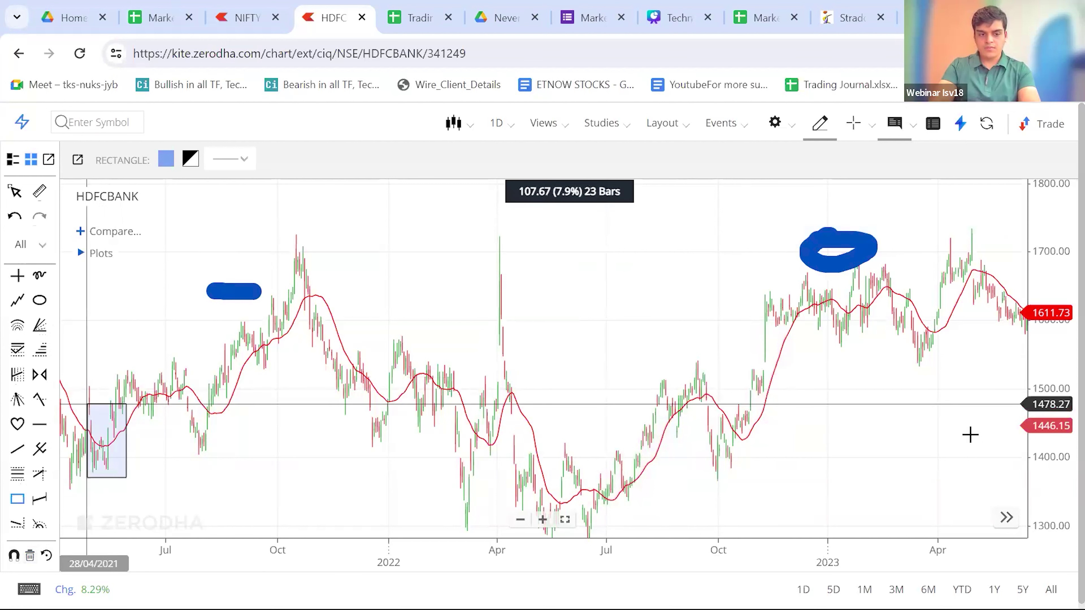
pyautogui.click(30, 556)
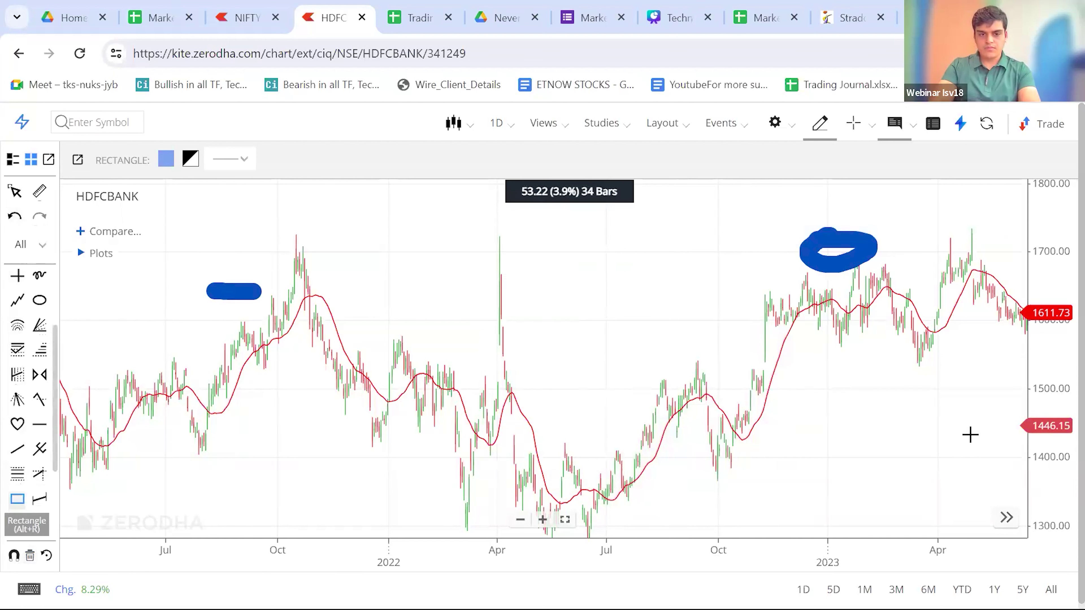
pyautogui.click(232, 204)
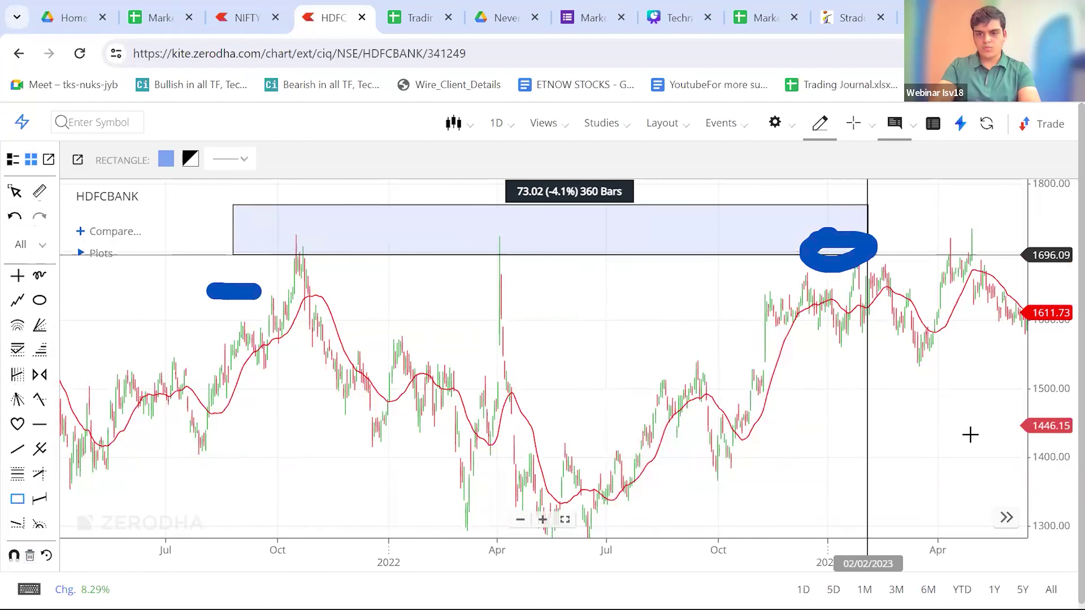
pyautogui.click(1024, 256)
pyautogui.moveTo(1023, 257)
pyautogui.mouseDown()
pyautogui.moveTo(1011, 298)
pyautogui.moveTo(1011, 247)
pyautogui.moveTo(1023, 246)
pyautogui.mouseUp()
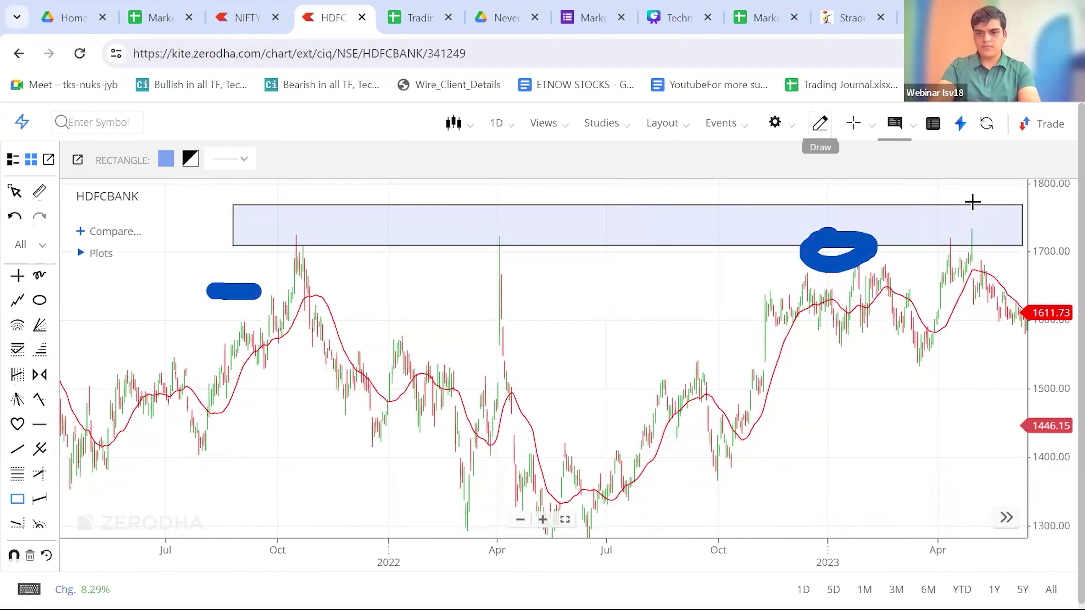
# - Leave drawing mode and mark HDFCBANK's October 2021, April 2022, January, April, May and July 2023 peaks with pen strokes
pyautogui.click(819, 124)
pyautogui.hscroll(5, 973, 202)
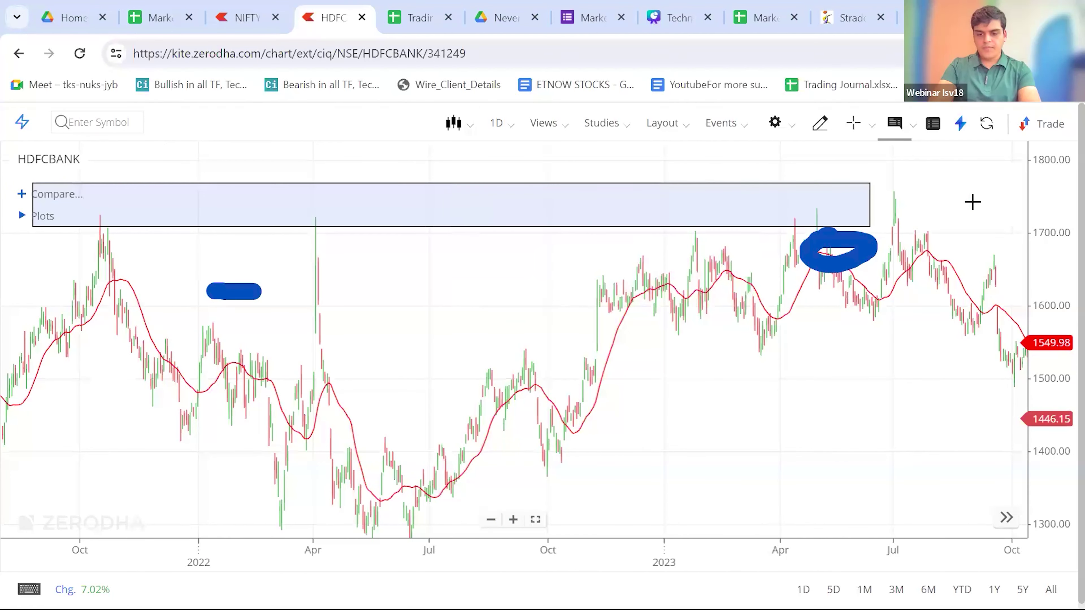
pyautogui.moveTo(82, 209); pyautogui.dragTo(95, 217)
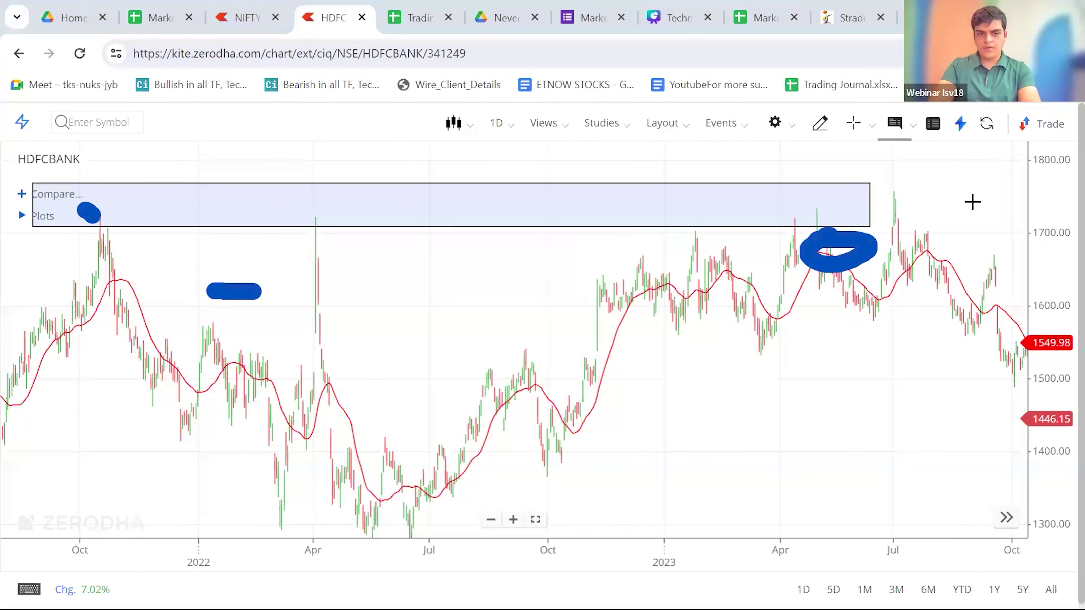
pyautogui.moveTo(308, 218); pyautogui.dragTo(355, 209)
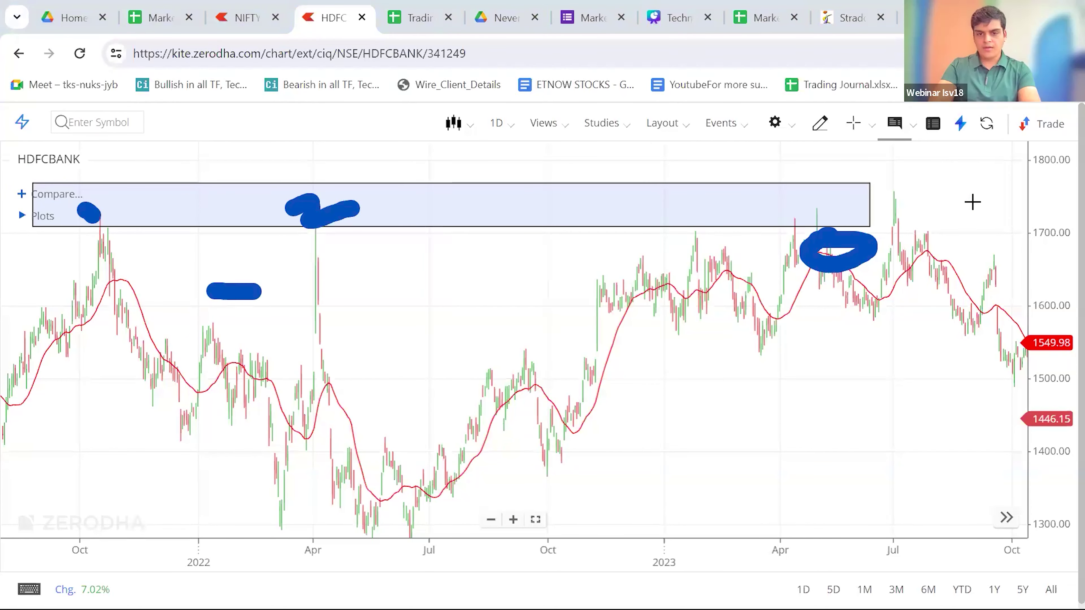
pyautogui.moveTo(675, 223)
pyautogui.mouseDown()
pyautogui.moveTo(705, 230)
pyautogui.moveTo(706, 244)
pyautogui.mouseUp()
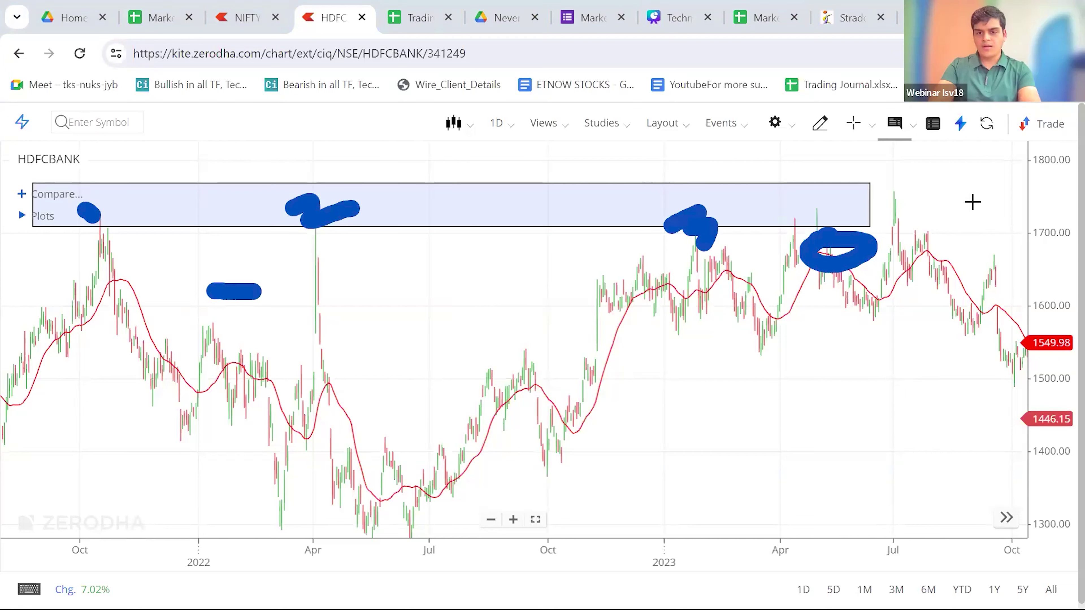
pyautogui.moveTo(778, 221); pyautogui.dragTo(790, 232)
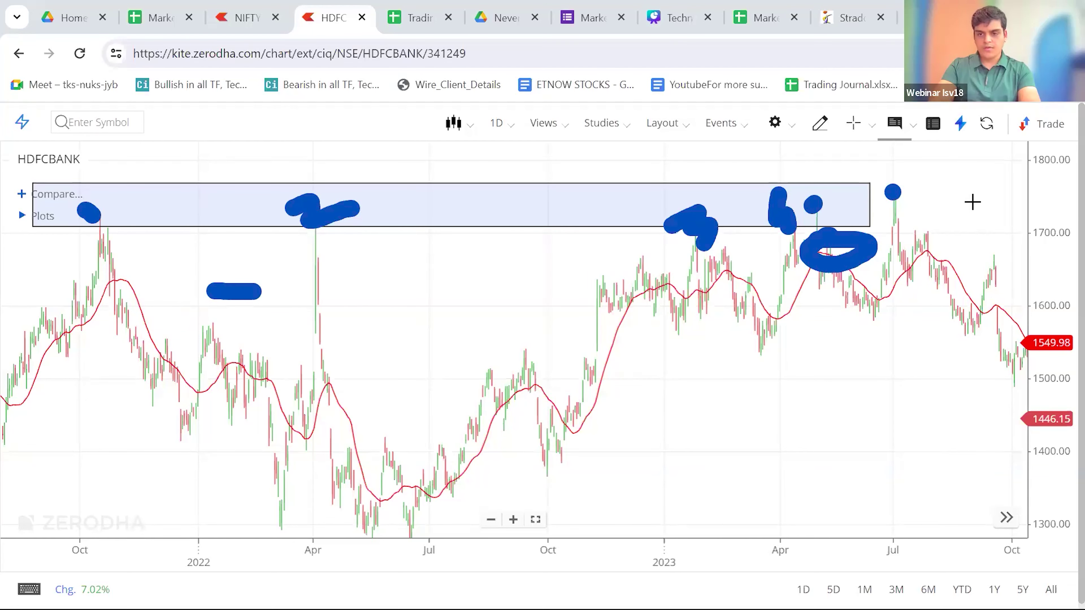
# - Move and stretch the resistance rectangle to span mid-September 2021 to late February 2024, from about 1790 to 1713
pyautogui.hscroll(10, 513, 342)
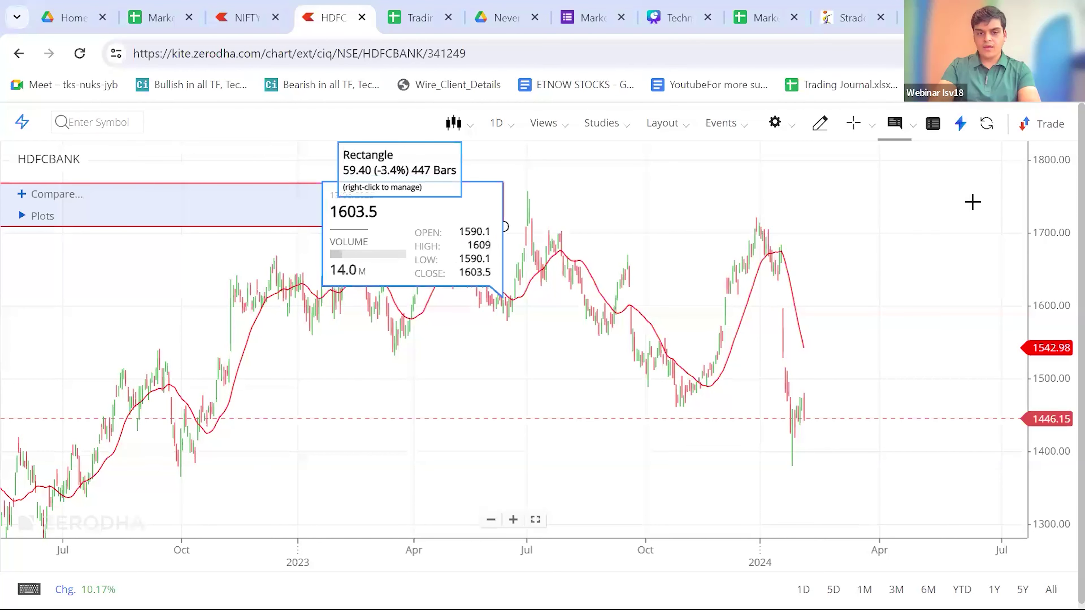
pyautogui.moveTo(504, 226); pyautogui.dragTo(830, 224)
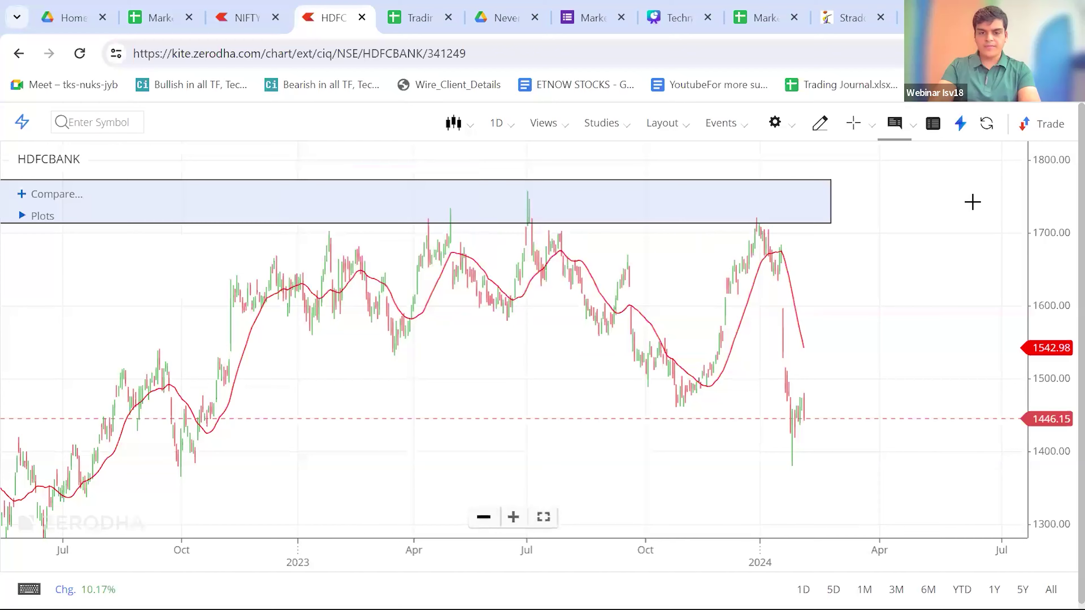
pyautogui.scroll(-5, 972, 202)
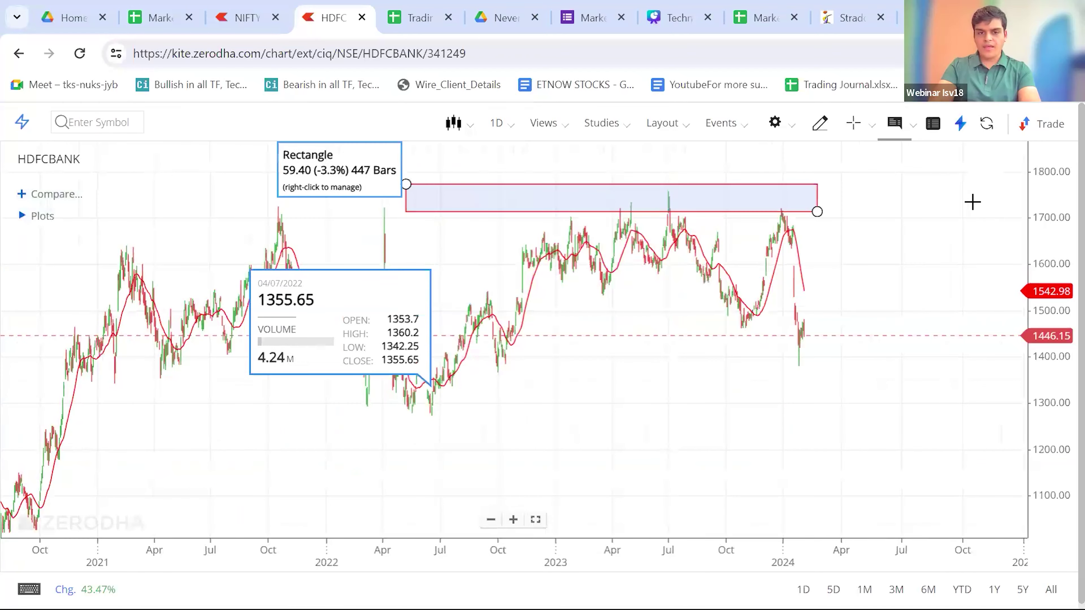
pyautogui.moveTo(406, 184); pyautogui.dragTo(259, 176)
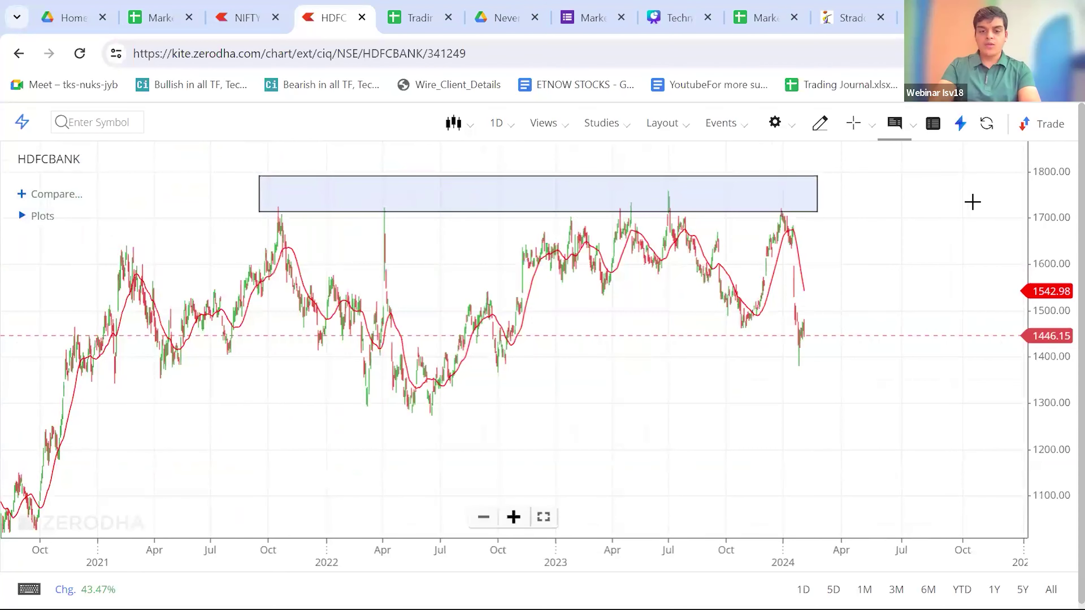
# - Mark the July 2023 peak and trace HDFCBANK's declines after July 2023 and January 2024 with pen strokes
pyautogui.scroll(3, 972, 202)
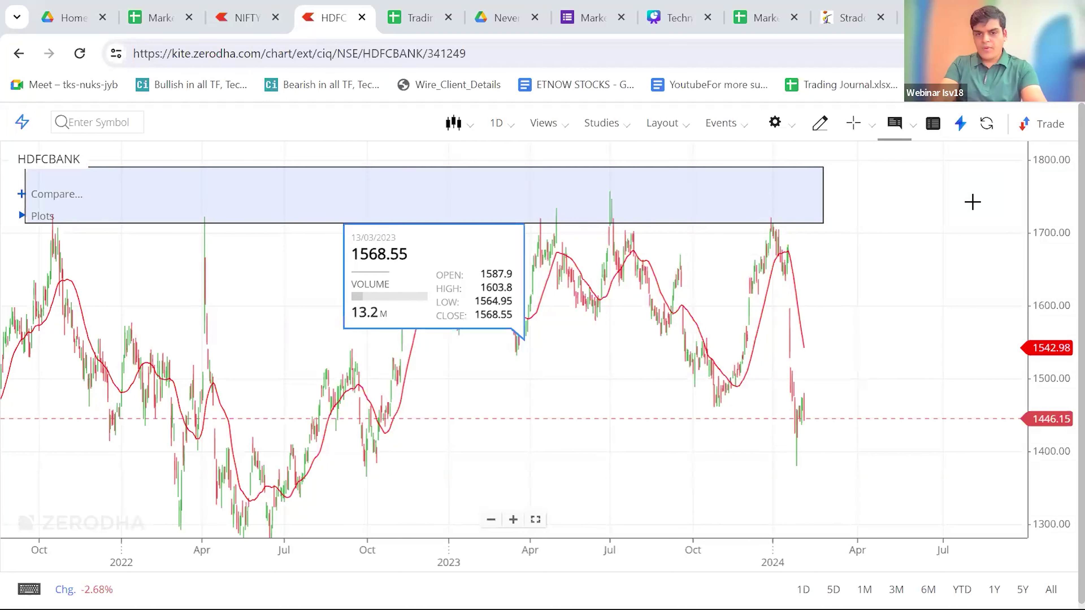
pyautogui.moveTo(477, 277)
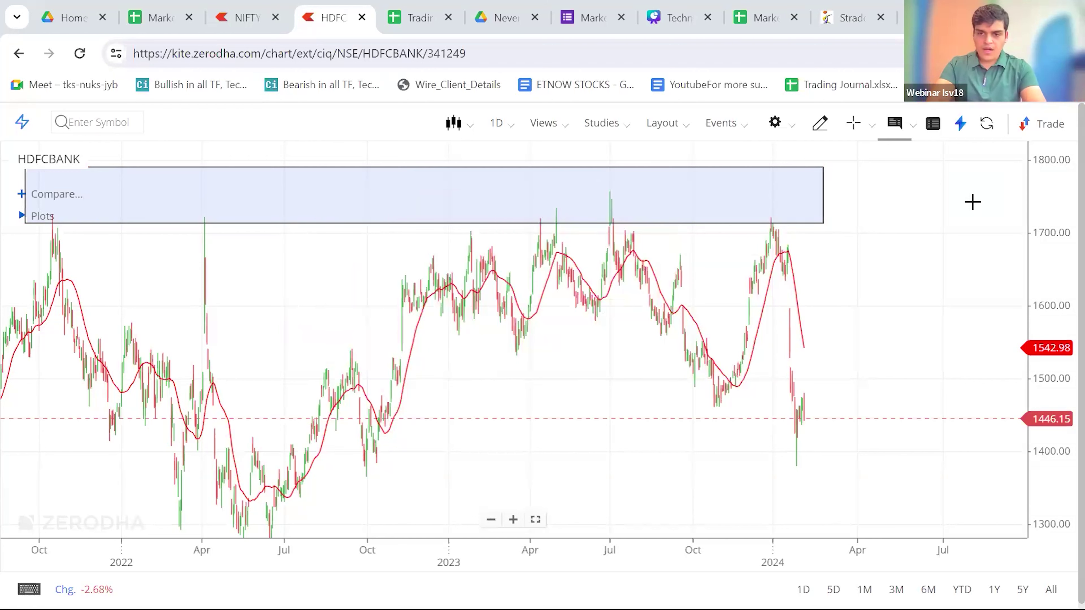
pyautogui.moveTo(616, 188)
pyautogui.mouseDown()
pyautogui.moveTo(583, 227)
pyautogui.moveTo(596, 190)
pyautogui.mouseUp()
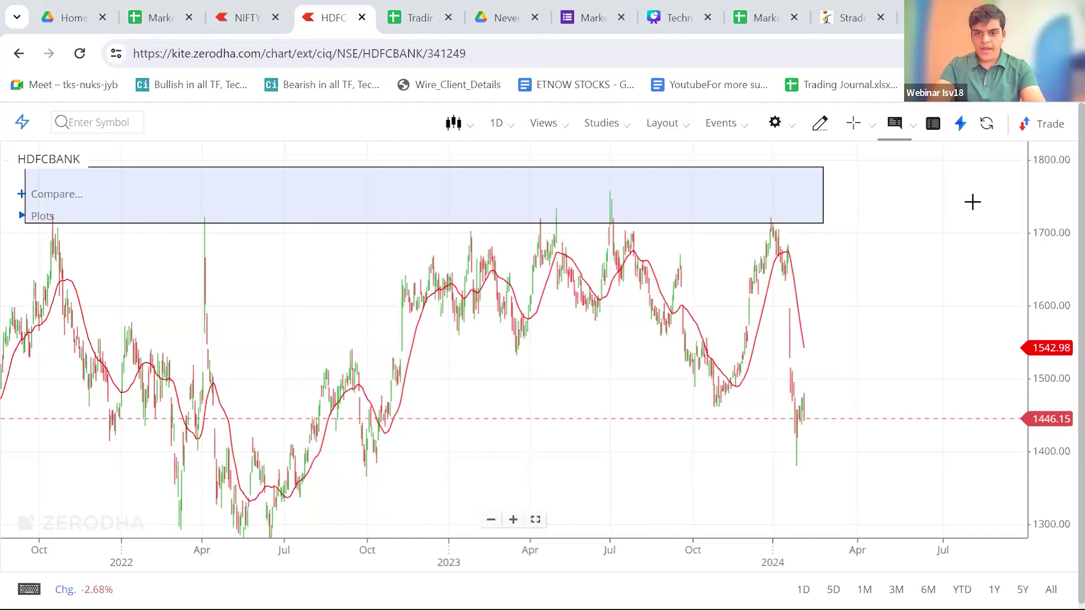
pyautogui.moveTo(628, 258); pyautogui.dragTo(722, 455)
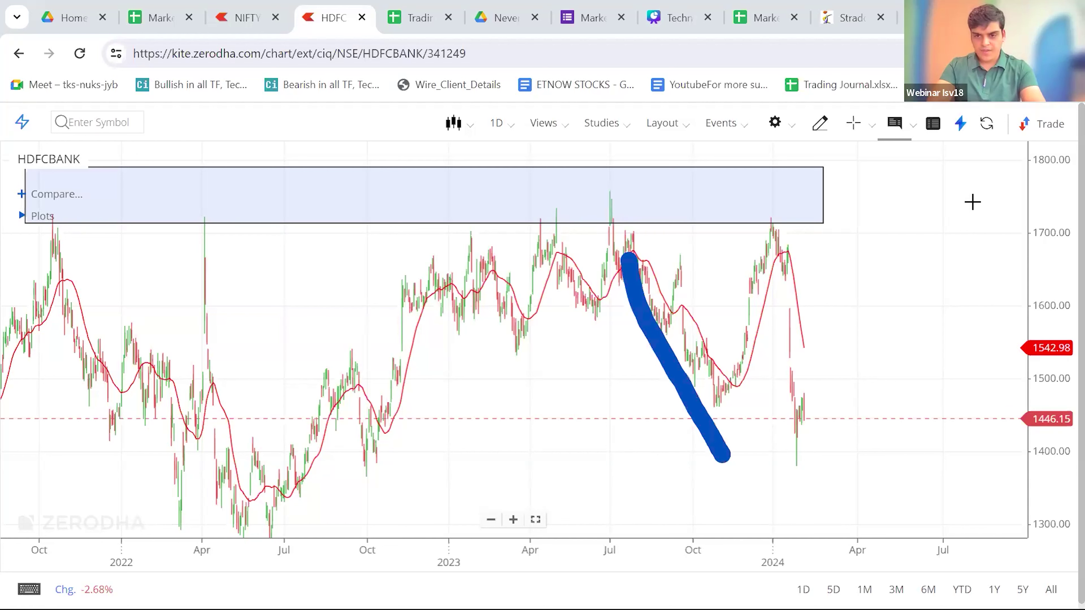
pyautogui.moveTo(806, 232); pyautogui.dragTo(868, 476)
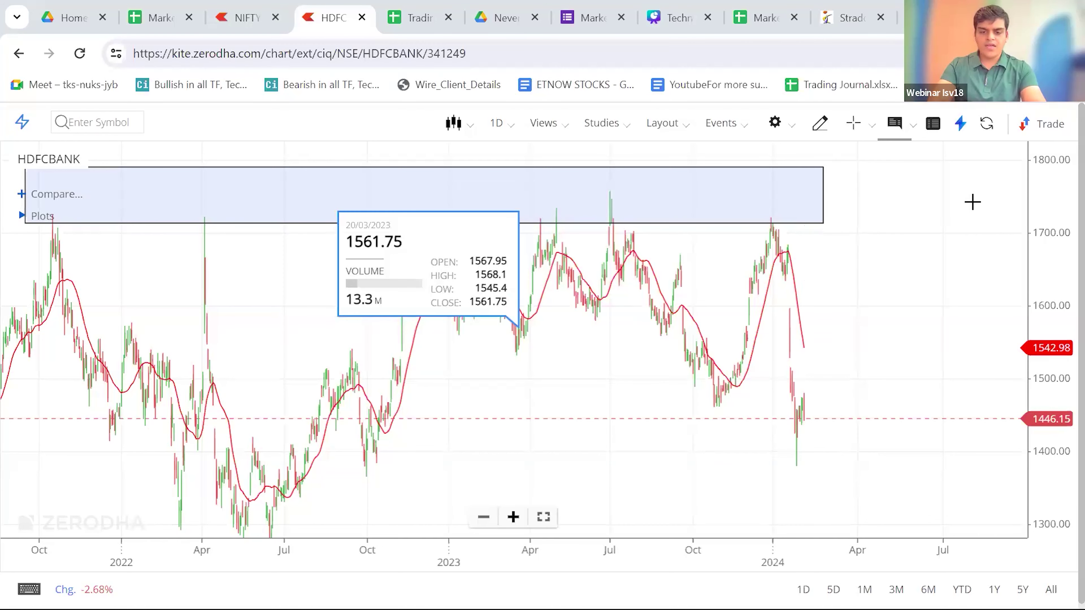
# - Draw a support rectangle from about 1543 to 1516 under HDFCBANK's March 2023 low, from late December 2022 to 20 April 2023
pyautogui.scroll(3, 972, 201)
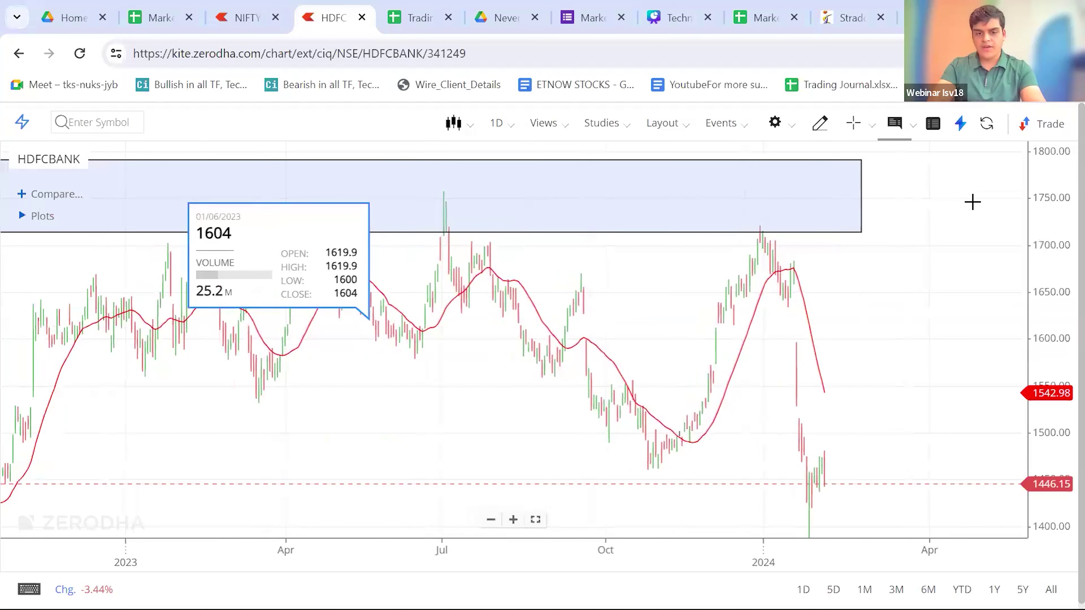
pyautogui.hscroll(-1, 972, 202)
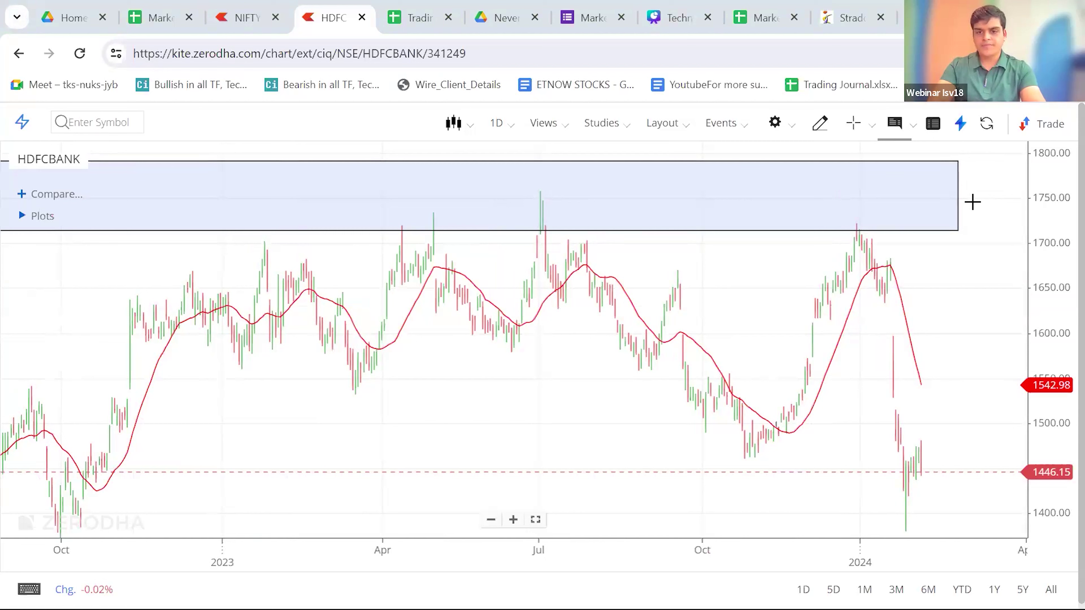
pyautogui.hotkey('alt', 'd')
pyautogui.hotkey('alt', 'r')
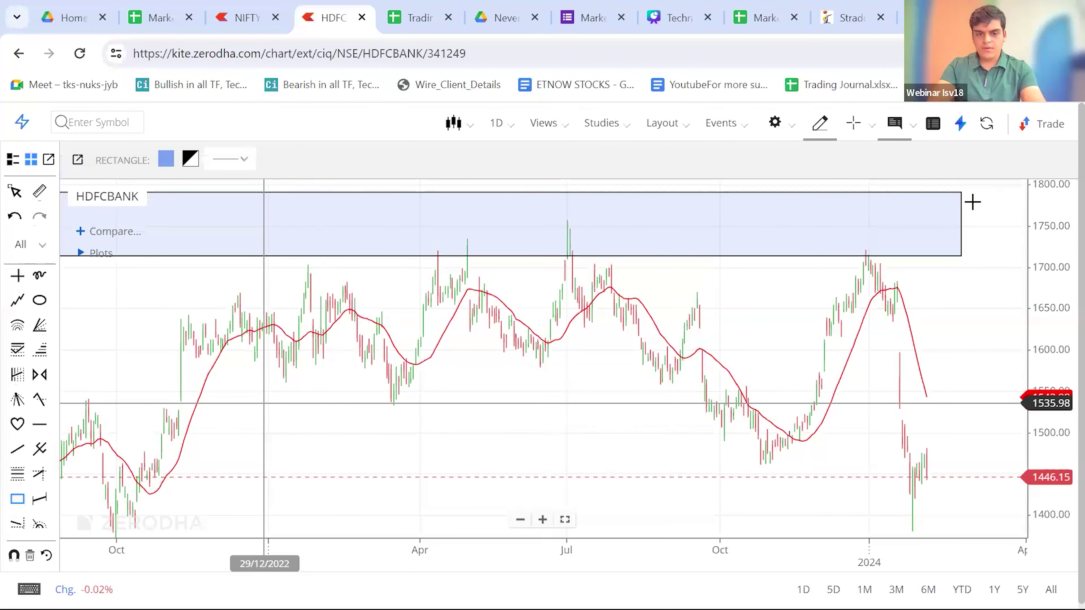
pyautogui.click(260, 397)
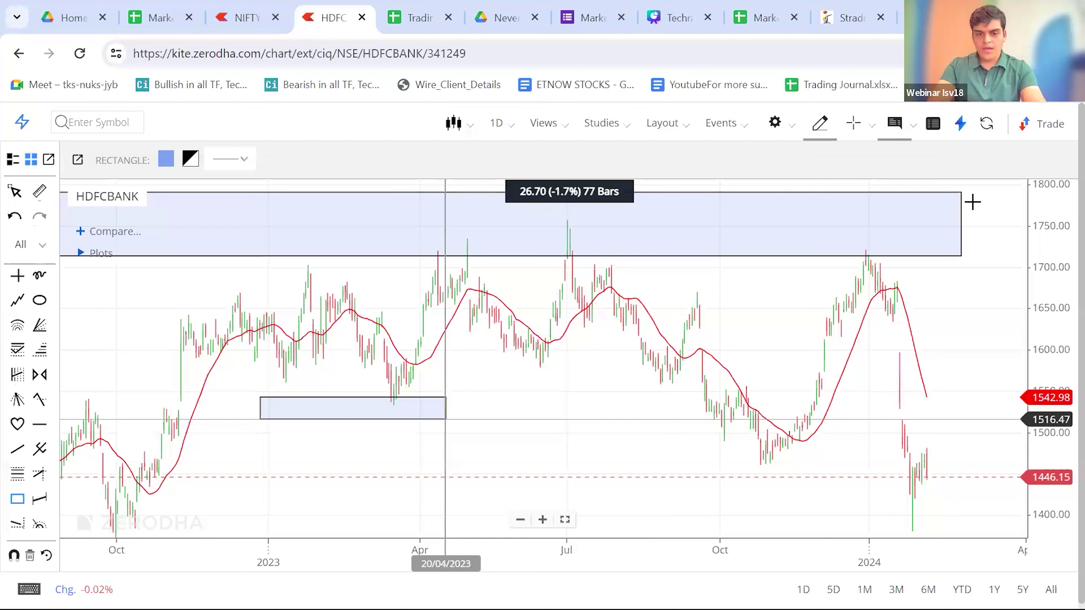
pyautogui.click(445, 419)
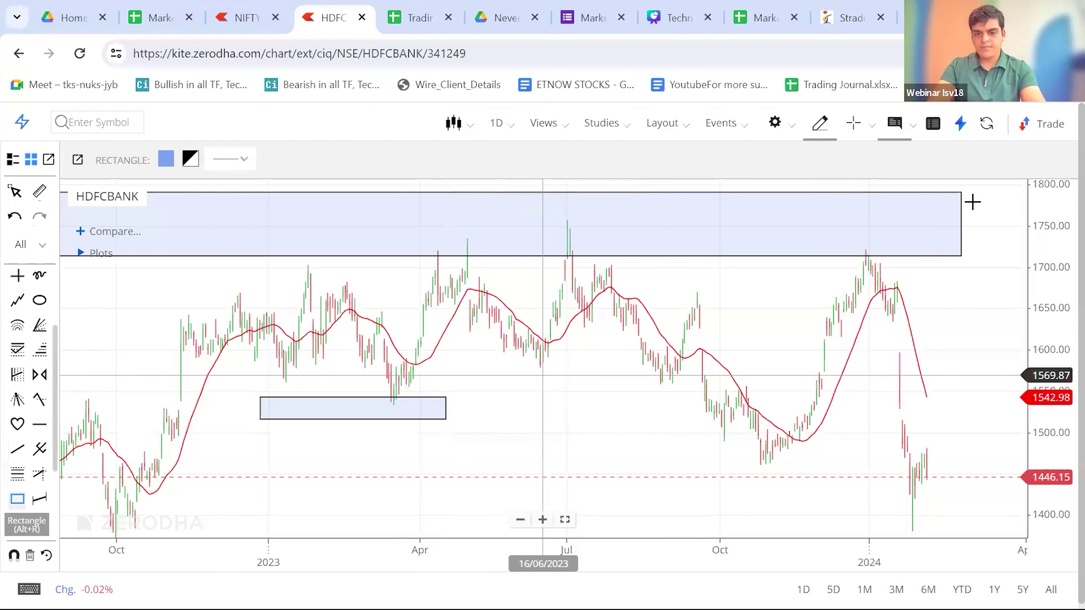
# - Draw a support rectangle from about 1466 to 1435 under HDFCBANK's late October 2023 low, from late July to mid-December 2023
pyautogui.moveTo(512, 386); pyautogui.dragTo(548, 386)
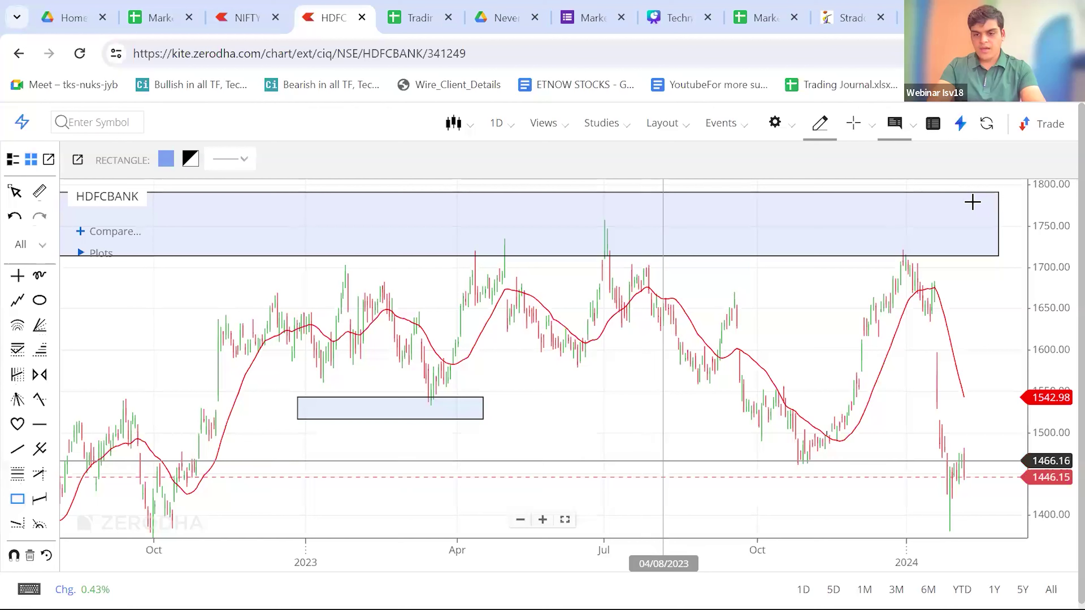
pyautogui.click(648, 461)
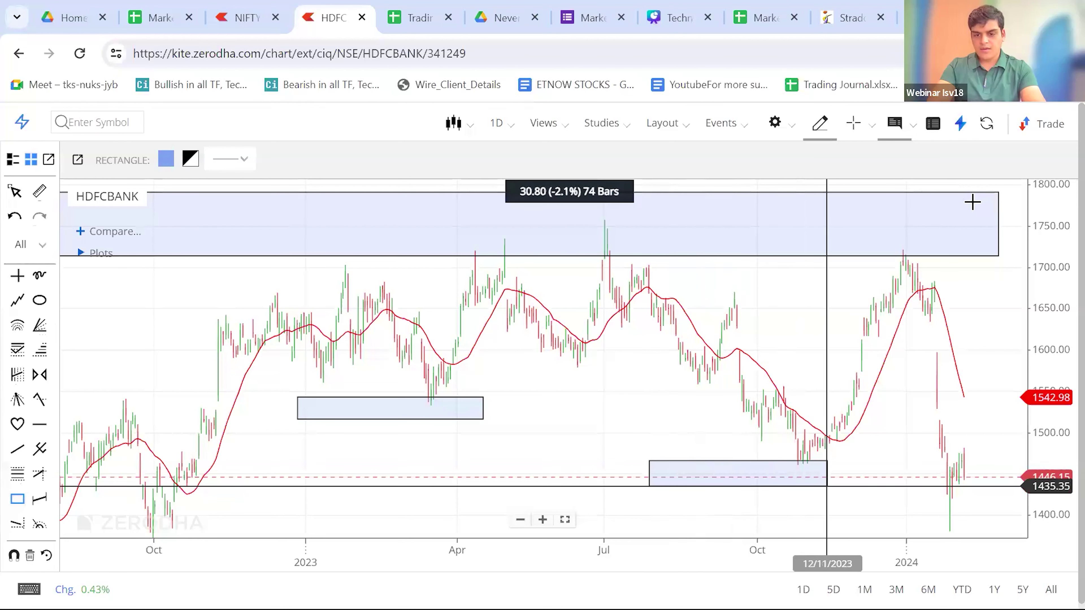
pyautogui.click(878, 485)
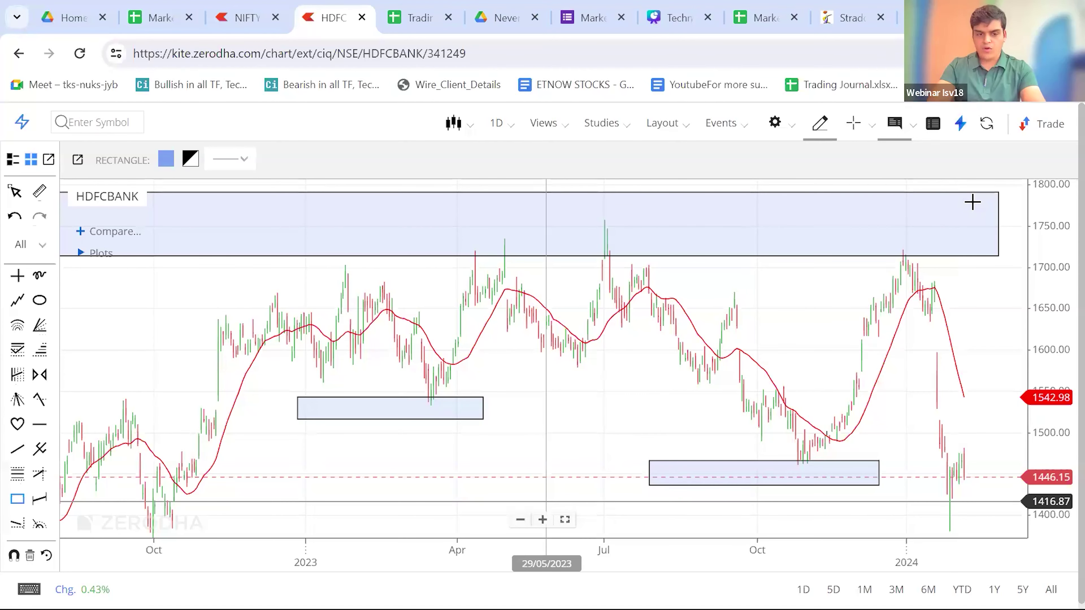
# - Draw a support rectangle from about 1394 to 1355 under HDFCBANK's October 2022 lows, from 11 August to late December 2022
pyautogui.moveTo(536, 502); pyautogui.dragTo(595, 368)
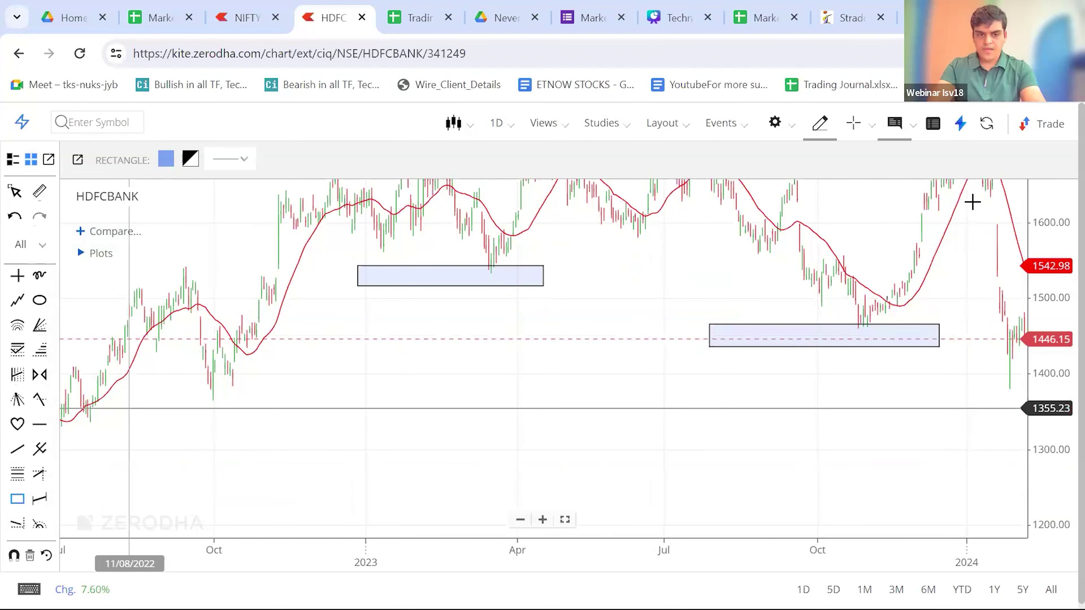
pyautogui.click(129, 378)
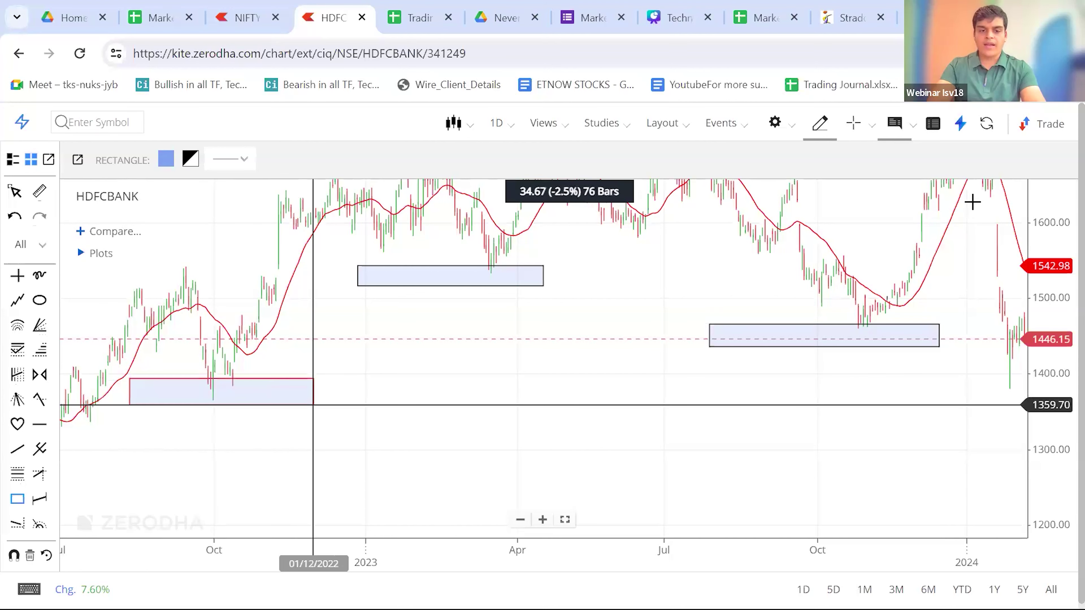
pyautogui.click(355, 408)
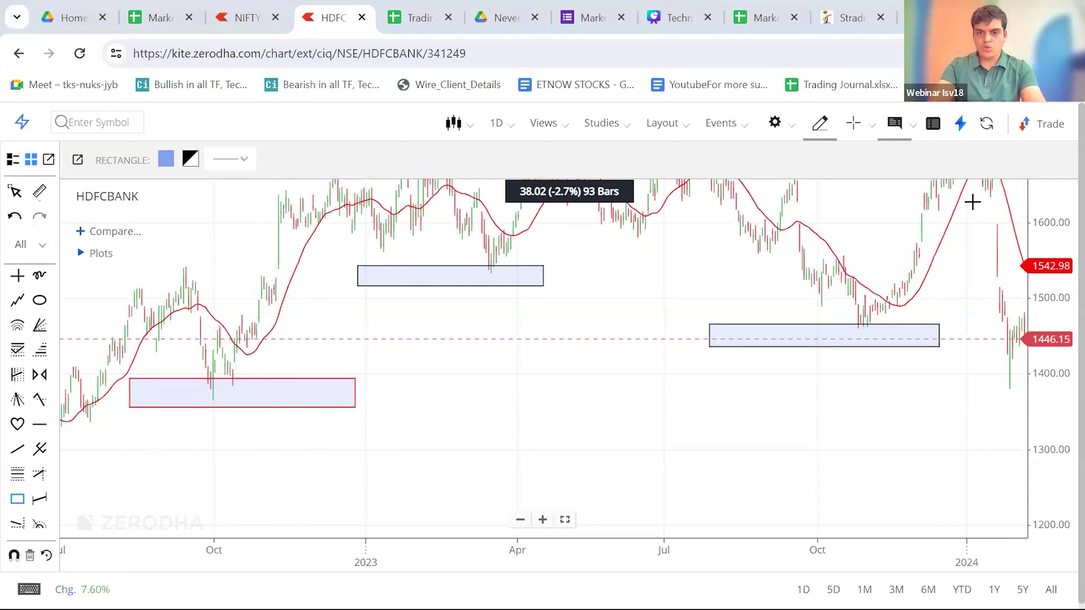
# - Draw a support rectangle from about 1301 to 1242 under HDFCBANK's March to June 2022 lows, from 24 January to mid-July 2022
pyautogui.hscroll(10, 972, 202)
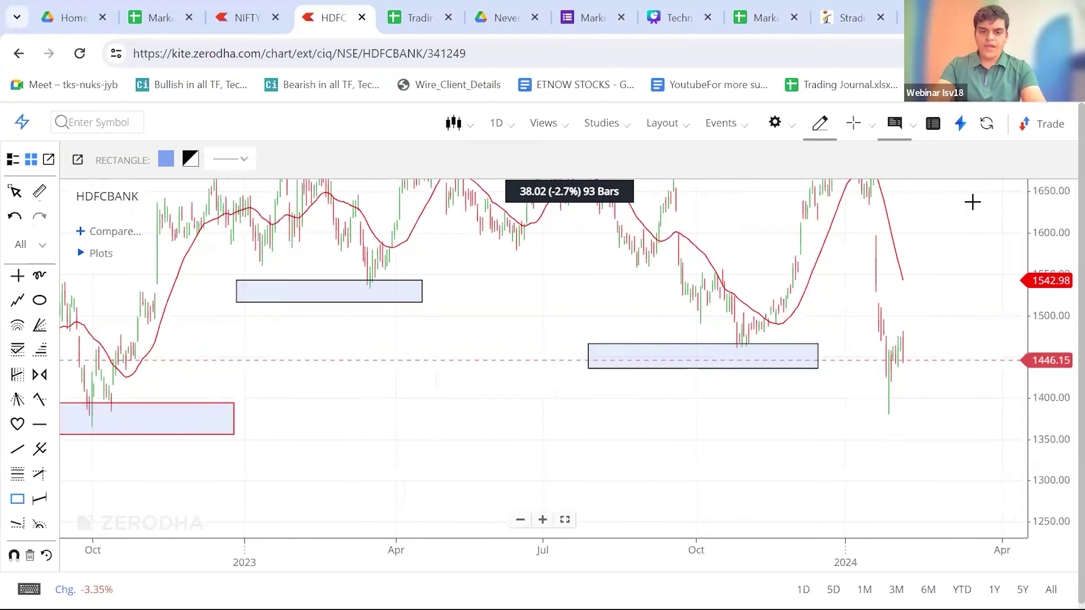
pyautogui.hscroll(-8, 972, 202)
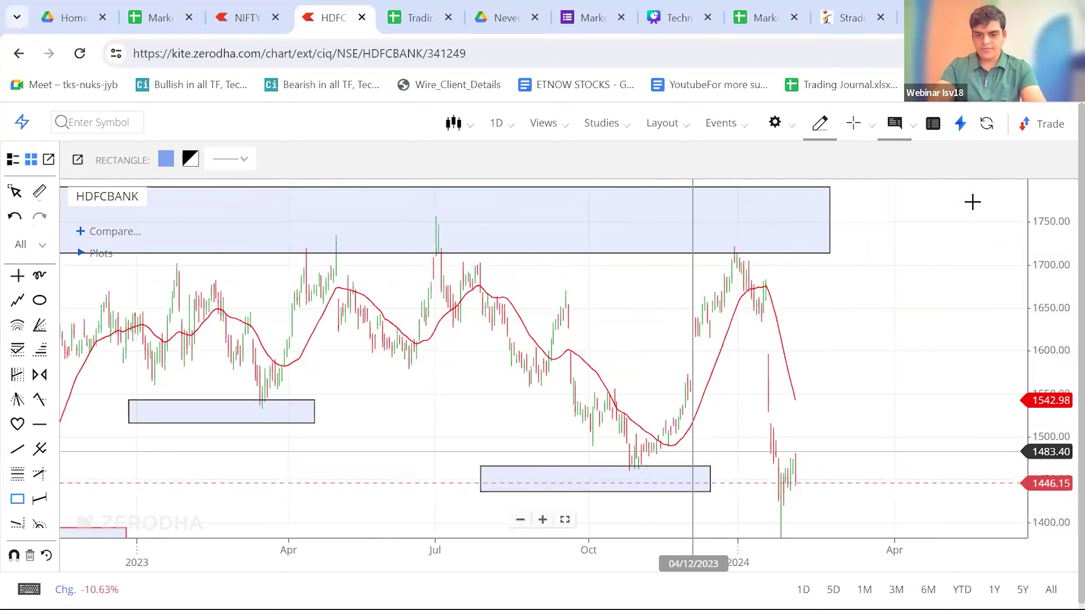
pyautogui.scroll(6, 972, 202)
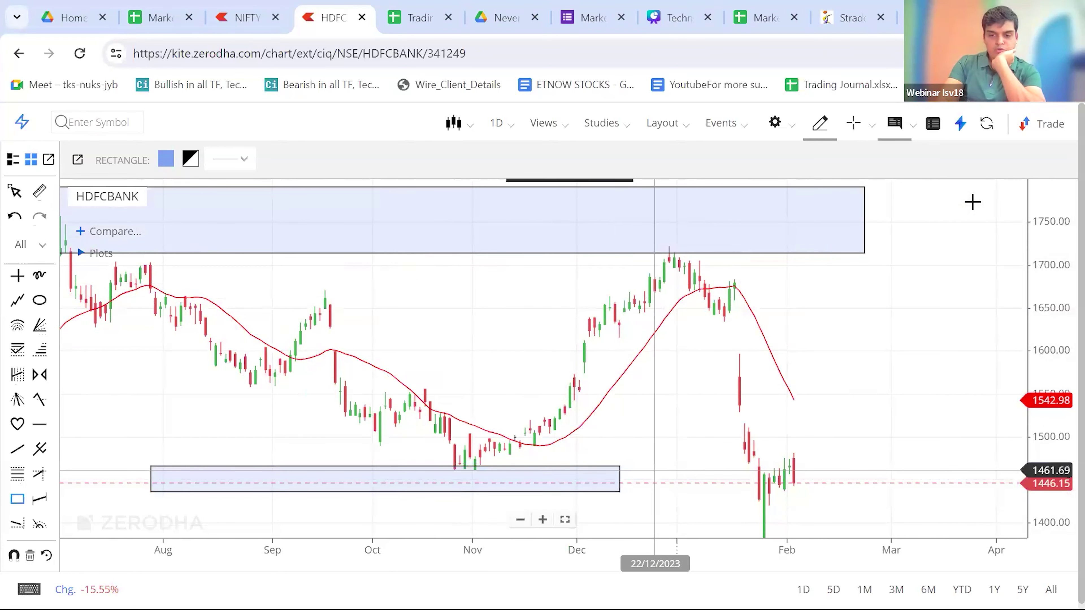
pyautogui.moveTo(685, 464); pyautogui.dragTo(732, 359)
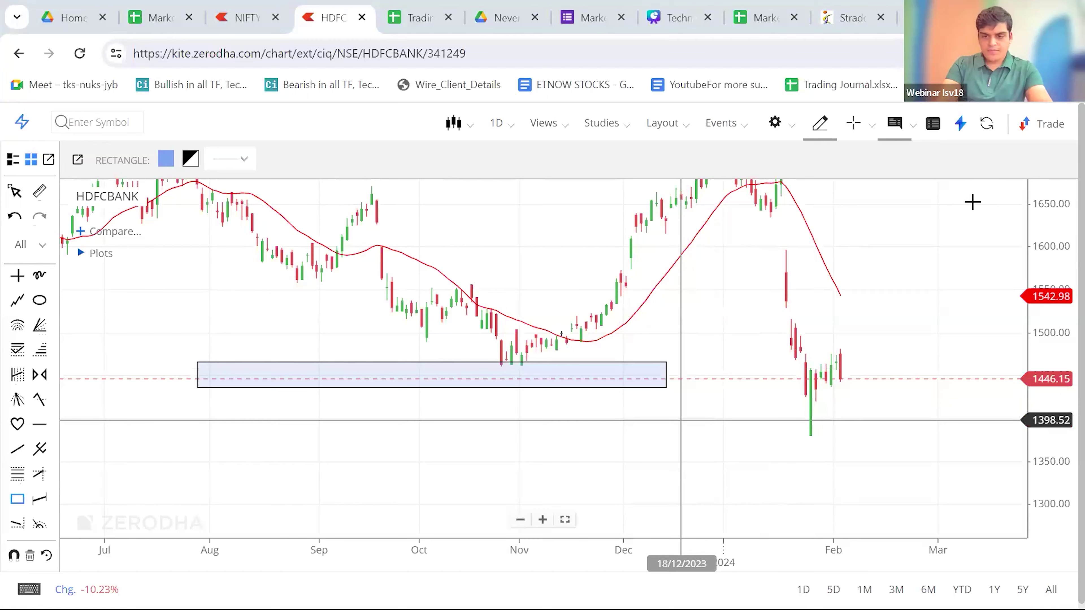
pyautogui.hscroll(-5, 972, 202)
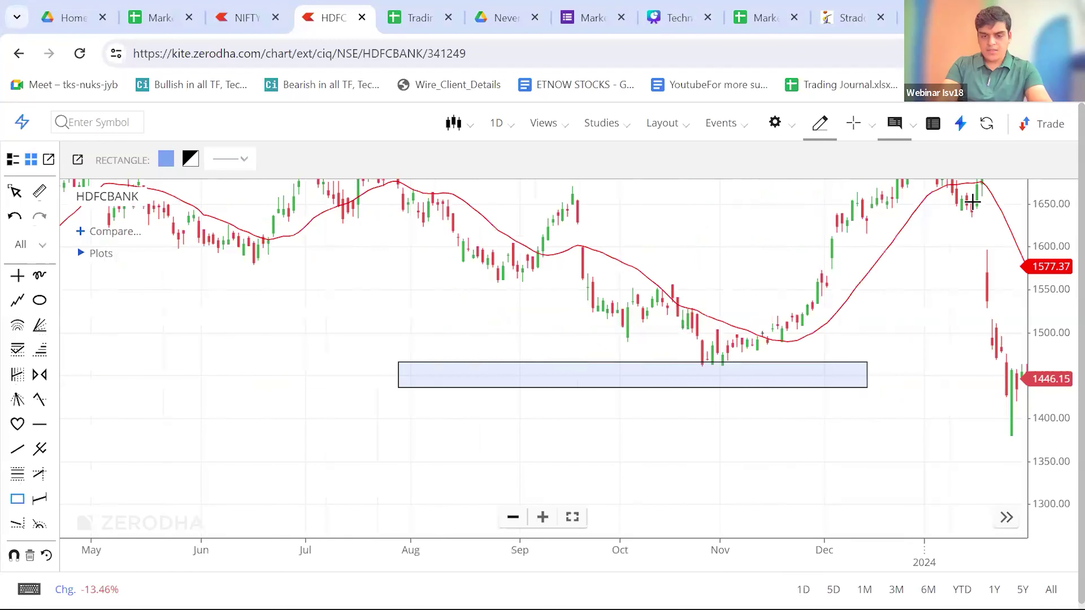
pyautogui.scroll(-6, 972, 202)
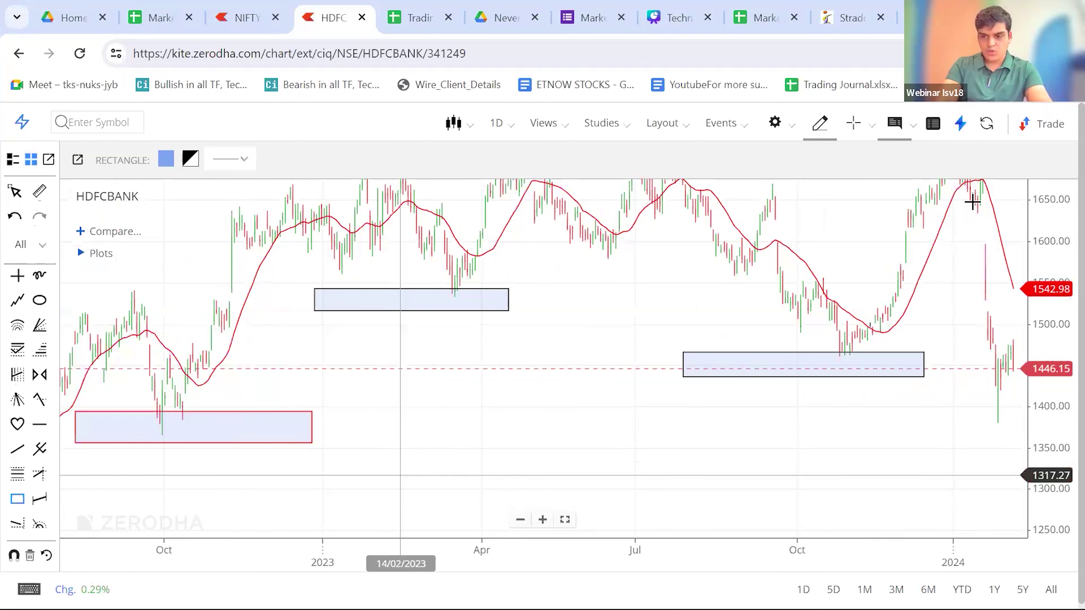
pyautogui.hscroll(-7, 972, 202)
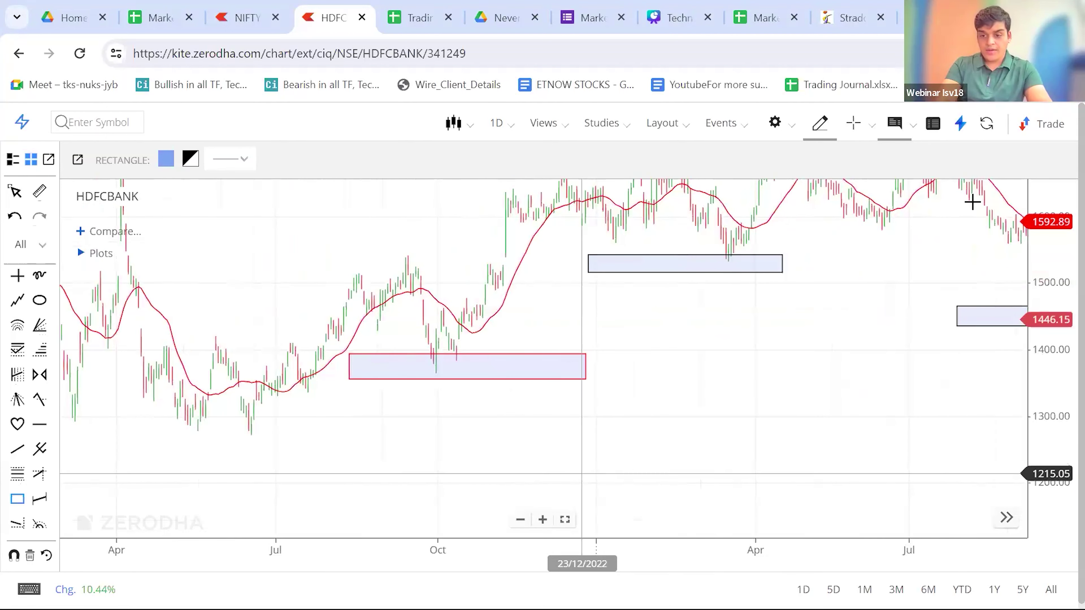
pyautogui.hscroll(-5, 972, 202)
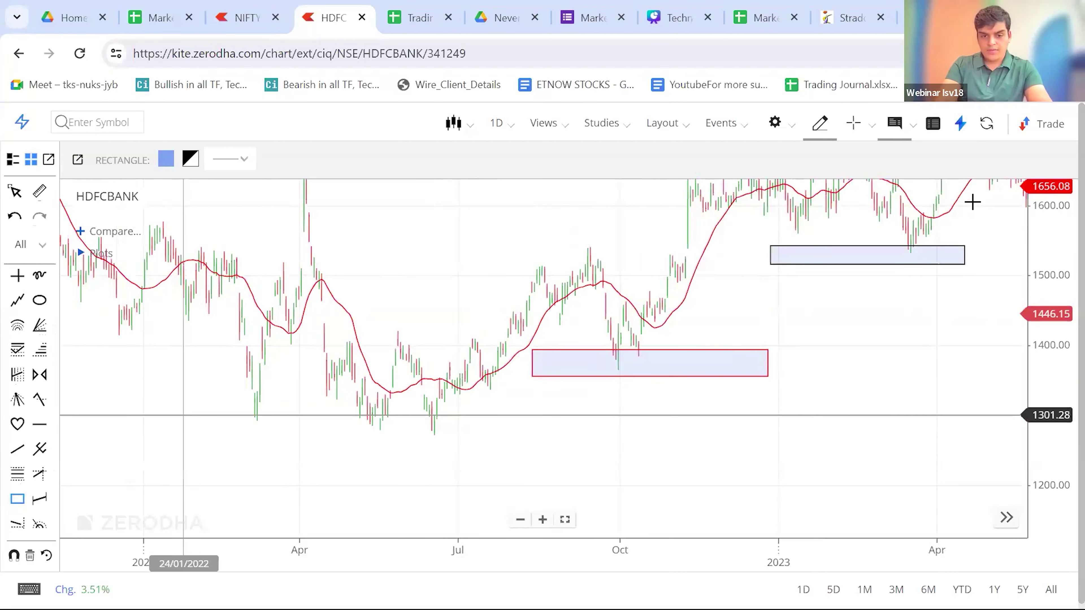
pyautogui.moveTo(184, 415)
pyautogui.mouseDown()
pyautogui.moveTo(259, 448)
pyautogui.moveTo(483, 457)
pyautogui.mouseUp()
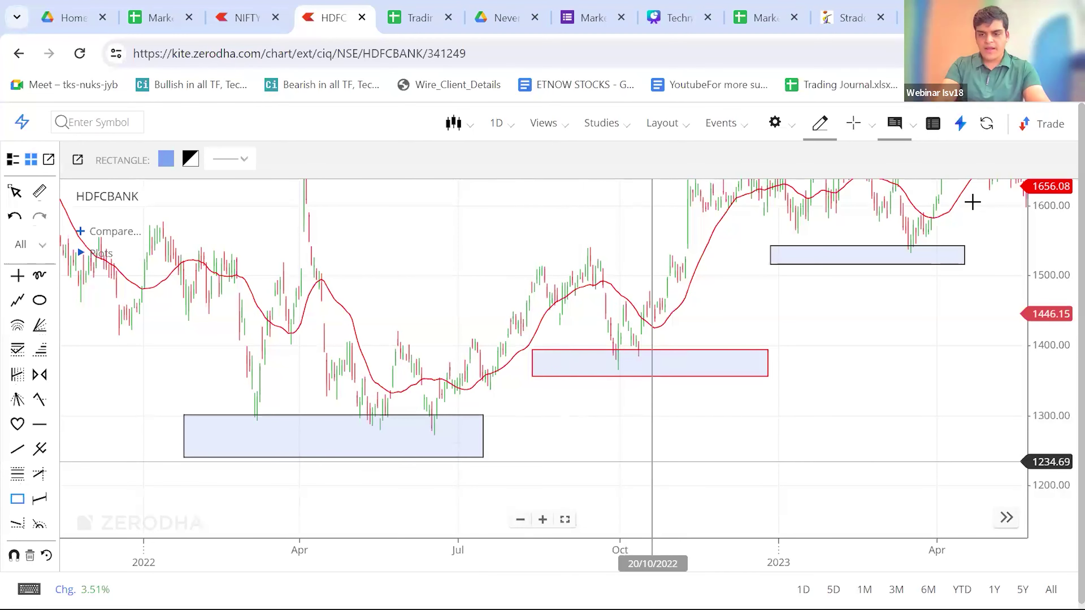
# - Examine how HDFCBANK's price behaves around the marked support rectangles and the resistance zone between 2022 and early 2024
pyautogui.hscroll(5, 972, 202)
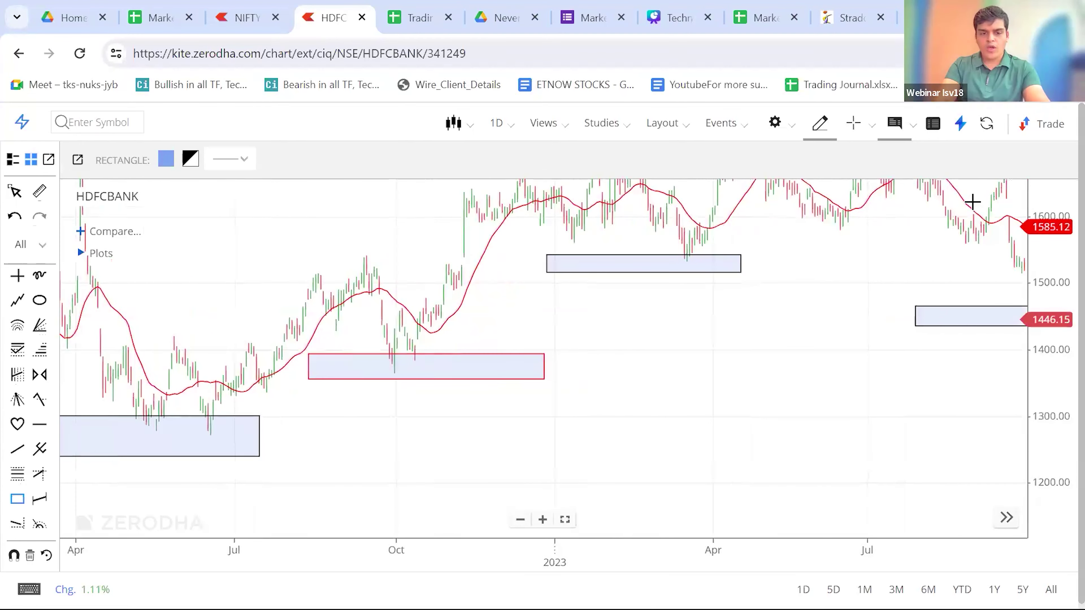
pyautogui.hscroll(1, 973, 202)
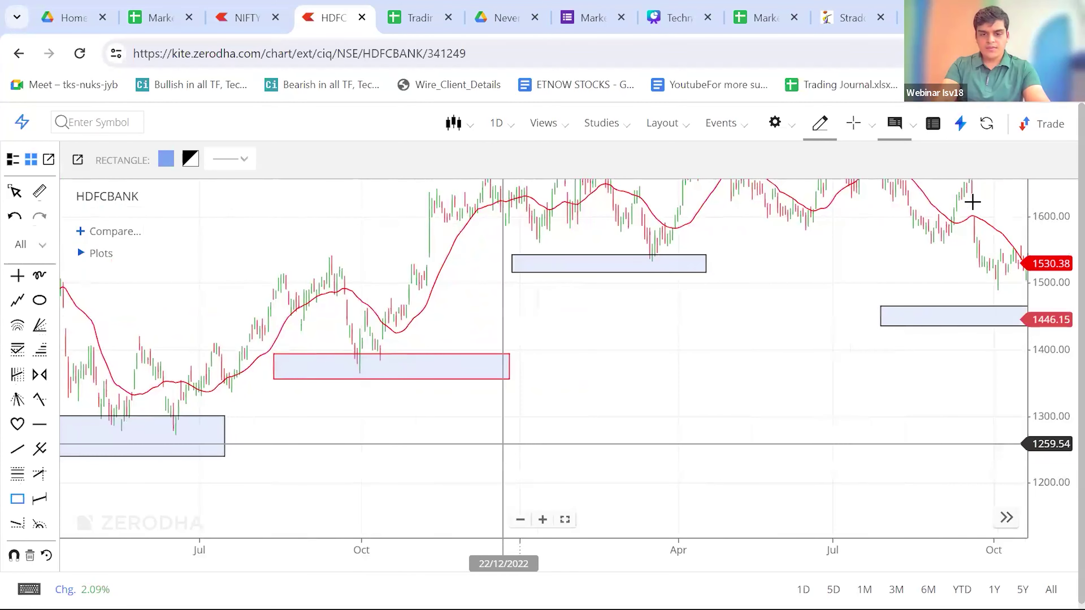
pyautogui.hscroll(8, 972, 202)
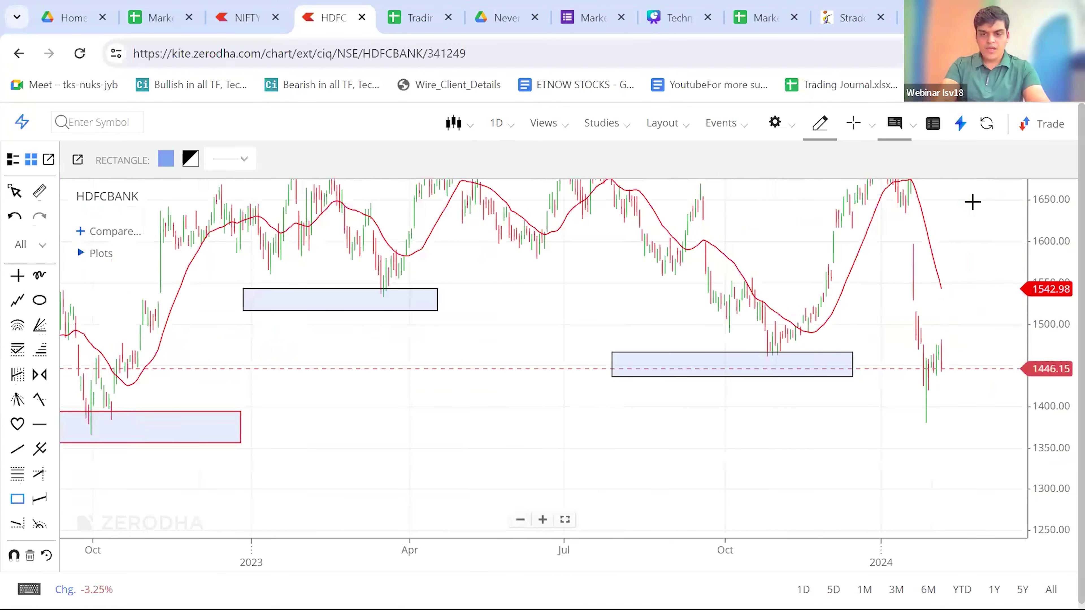
pyautogui.hscroll(2, 972, 202)
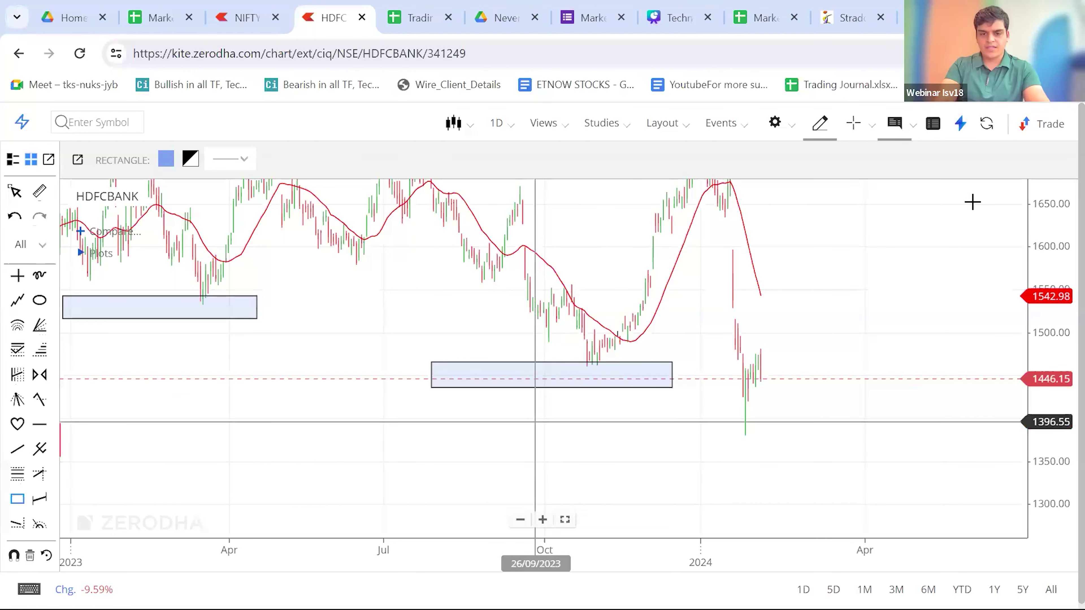
pyautogui.scroll(3, 972, 202)
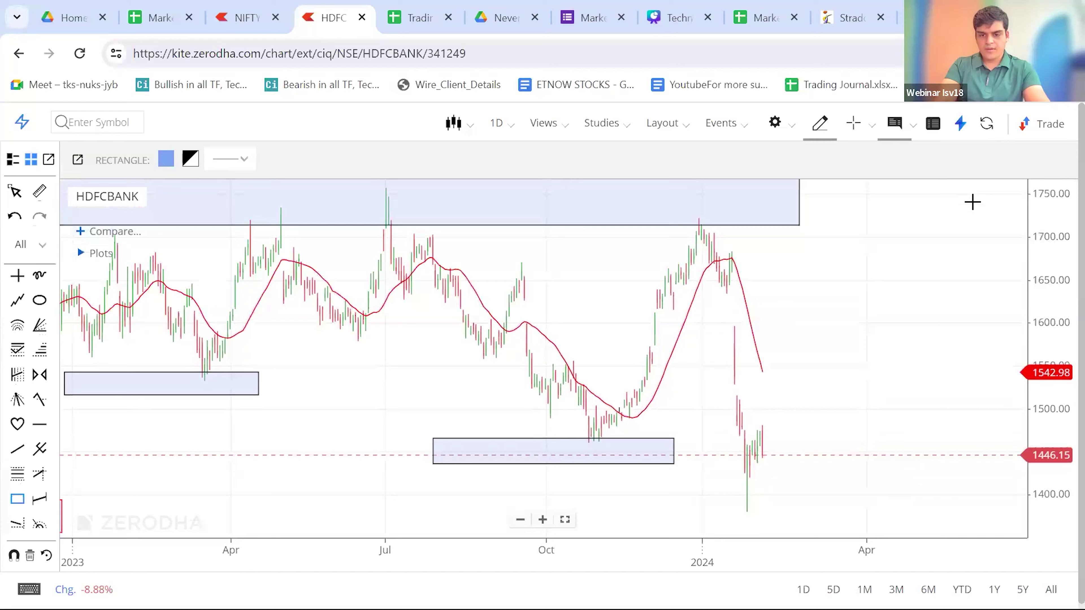
pyautogui.scroll(-2, 972, 202)
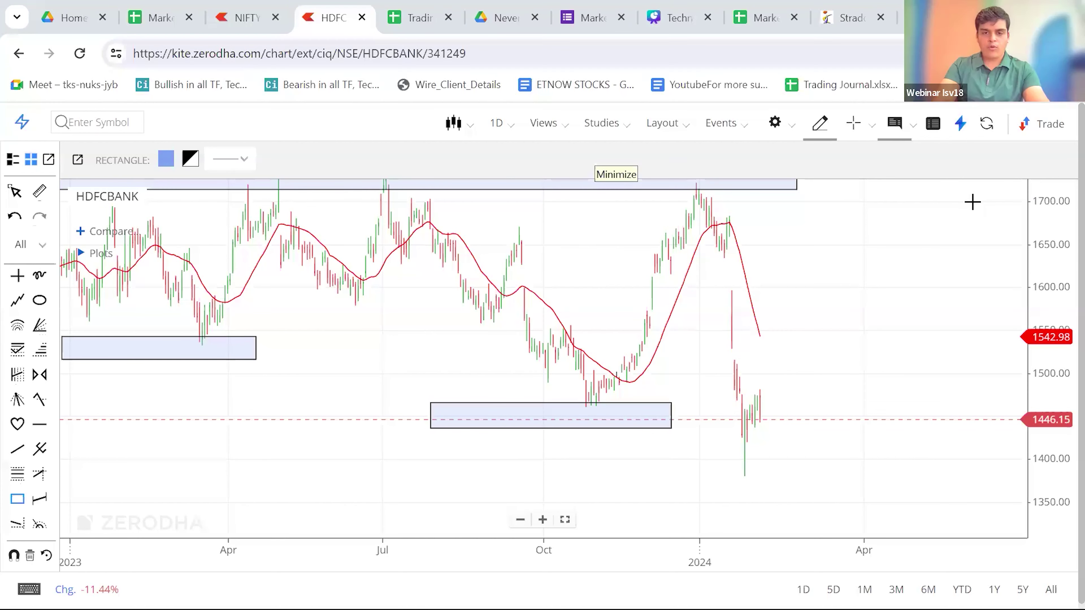
pyautogui.moveTo(234, 441); pyautogui.dragTo(662, 436)
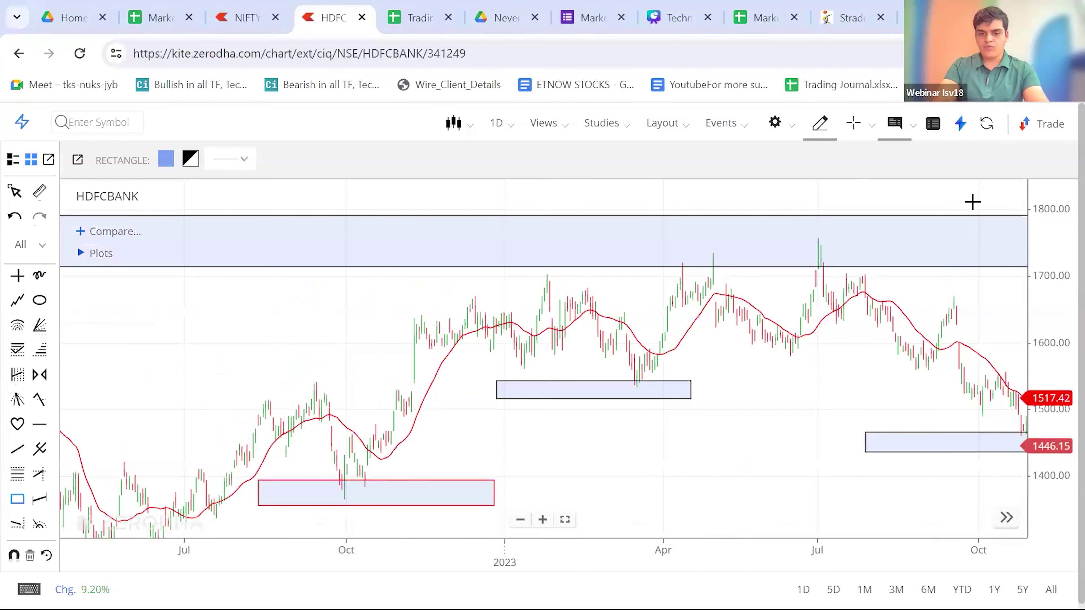
pyautogui.moveTo(376, 436); pyautogui.dragTo(616, 436)
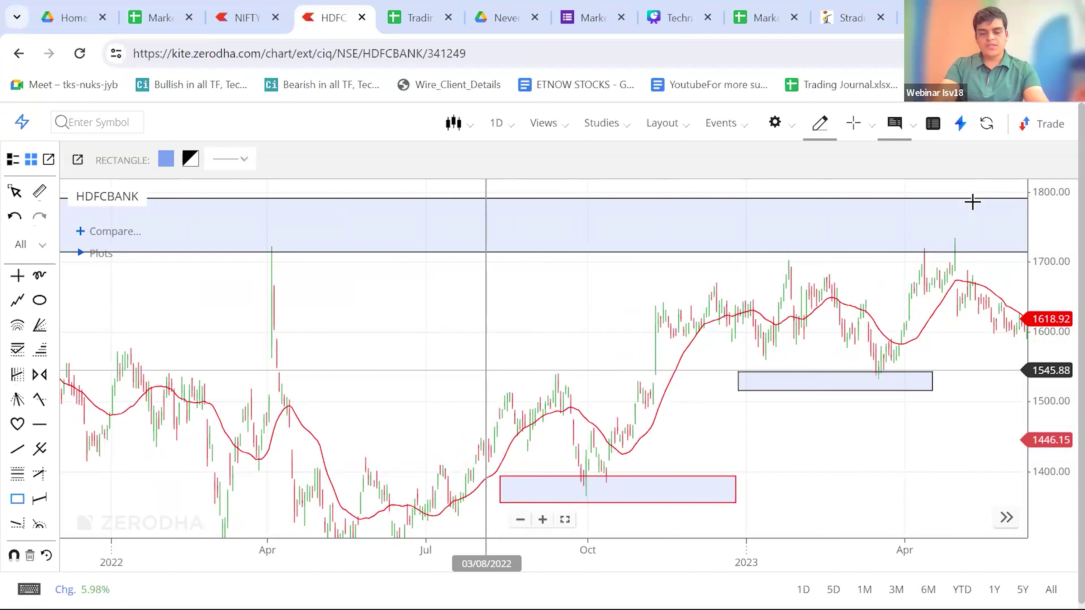
# - Check the Canva slide on important support and resistance points, then return to HDFCBANK and review its zones through early 2024
pyautogui.click(655, 15)
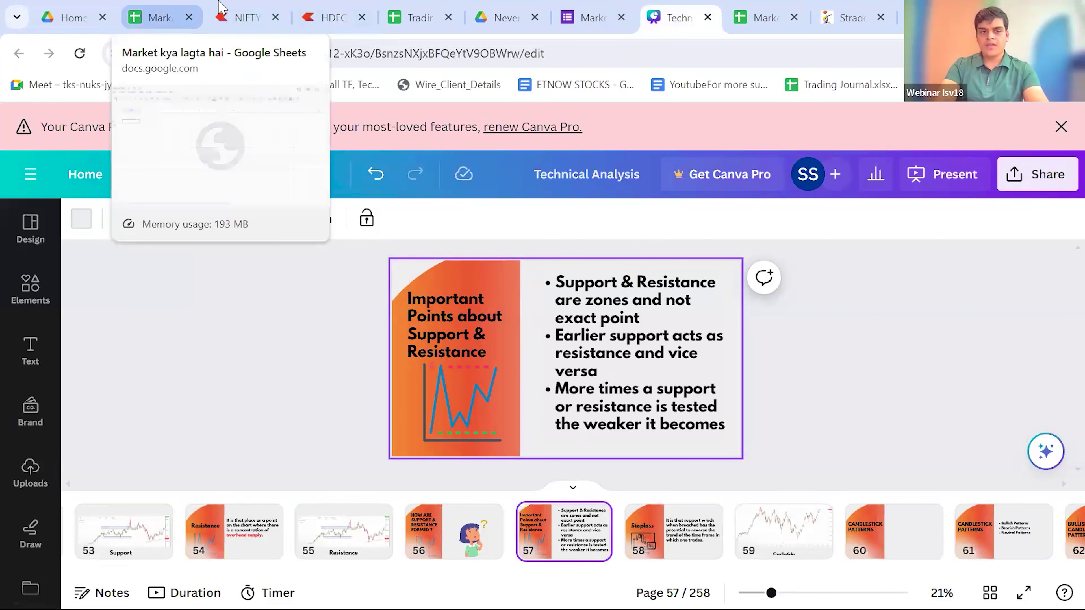
pyautogui.click(318, 7)
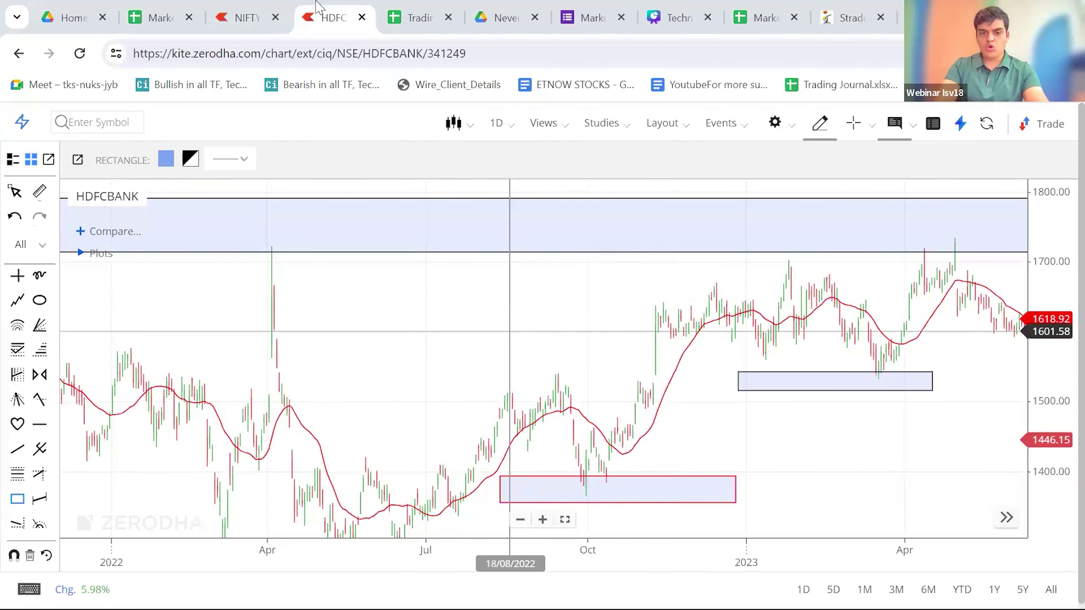
pyautogui.moveTo(510, 331); pyautogui.dragTo(206, 340)
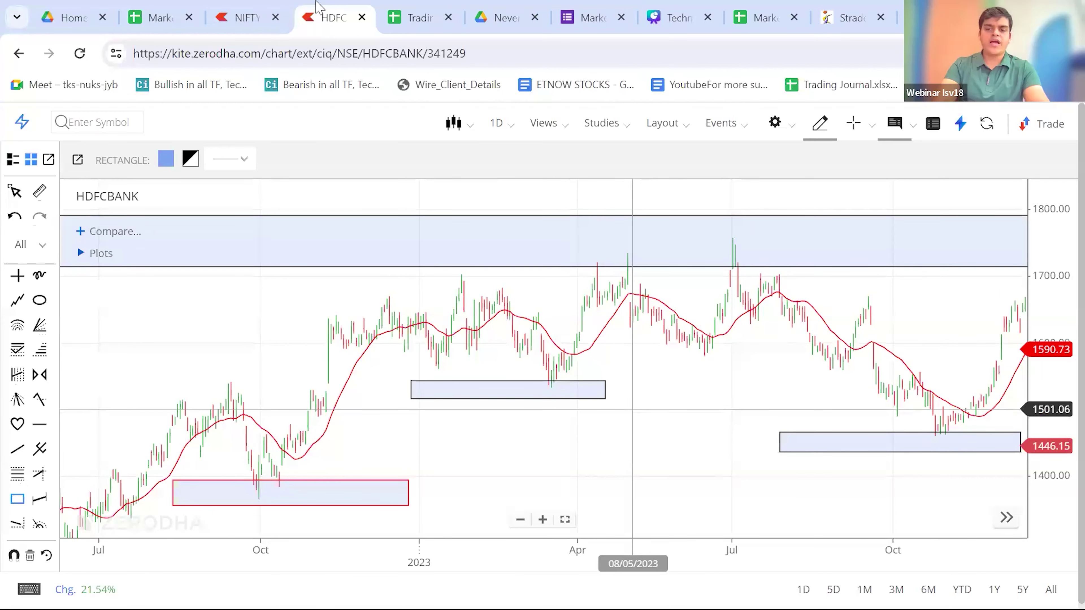
pyautogui.moveTo(633, 409); pyautogui.dragTo(468, 415)
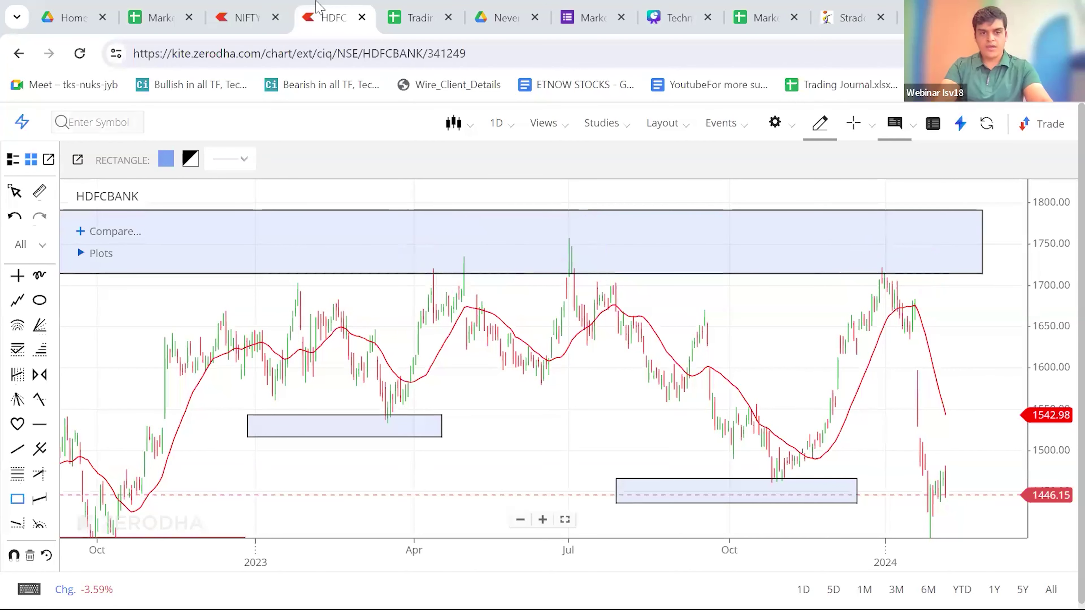
# - Switch the chart to the RELIANCE symbol
pyautogui.write('reli')
pyautogui.press('Down')
pyautogui.press('Return')
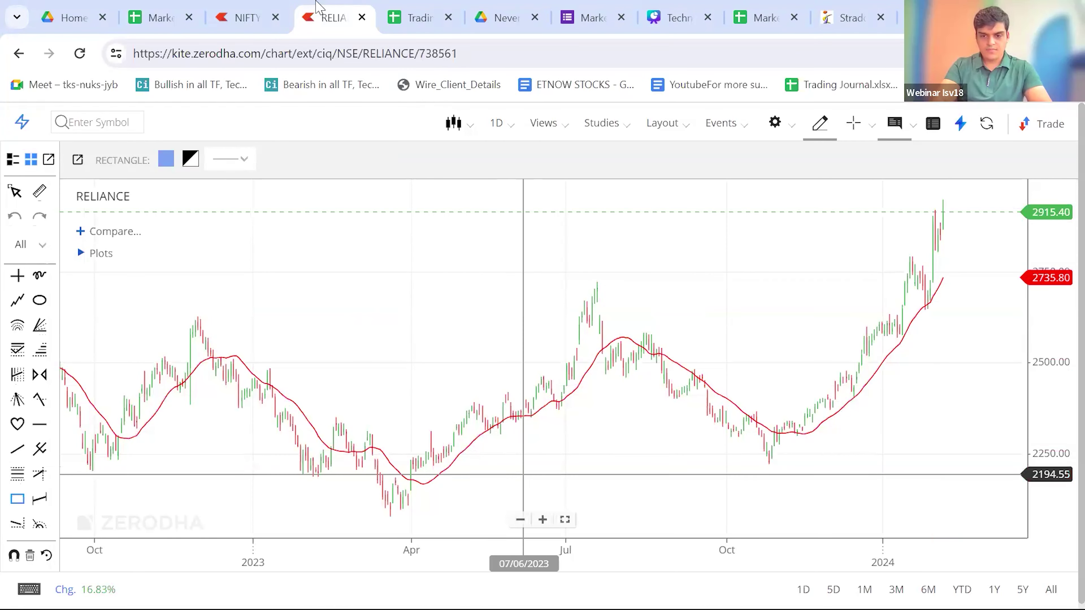
# - Draw resistance rectangles above RELIANCE's July 2023 peak, about 2798 to 2728, and its late 2022 peak, about 2738 to 2640
pyautogui.scroll(-2, 28, 385)
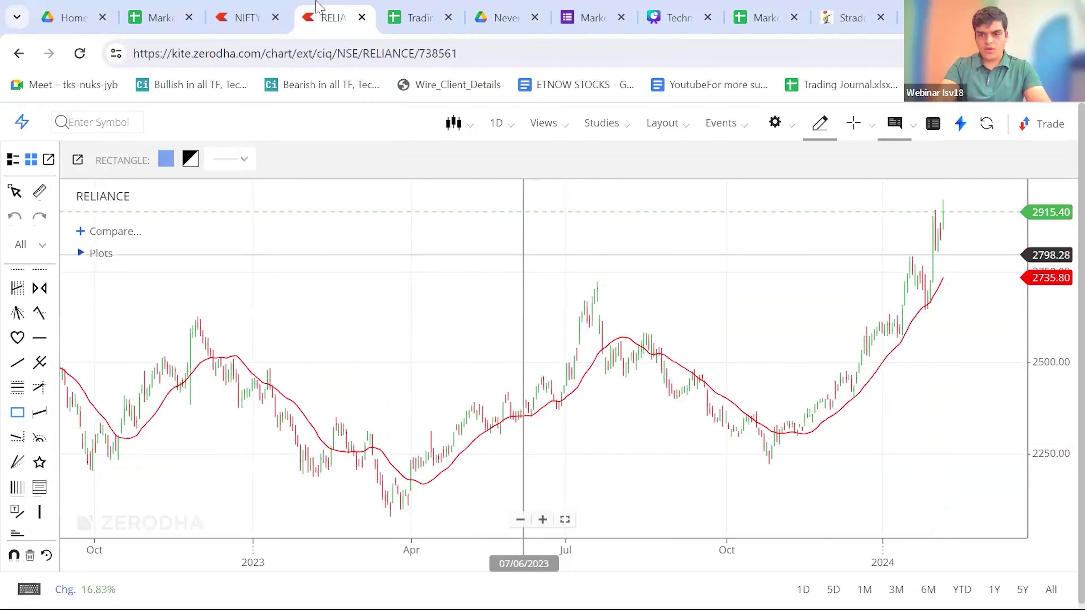
pyautogui.click(523, 255)
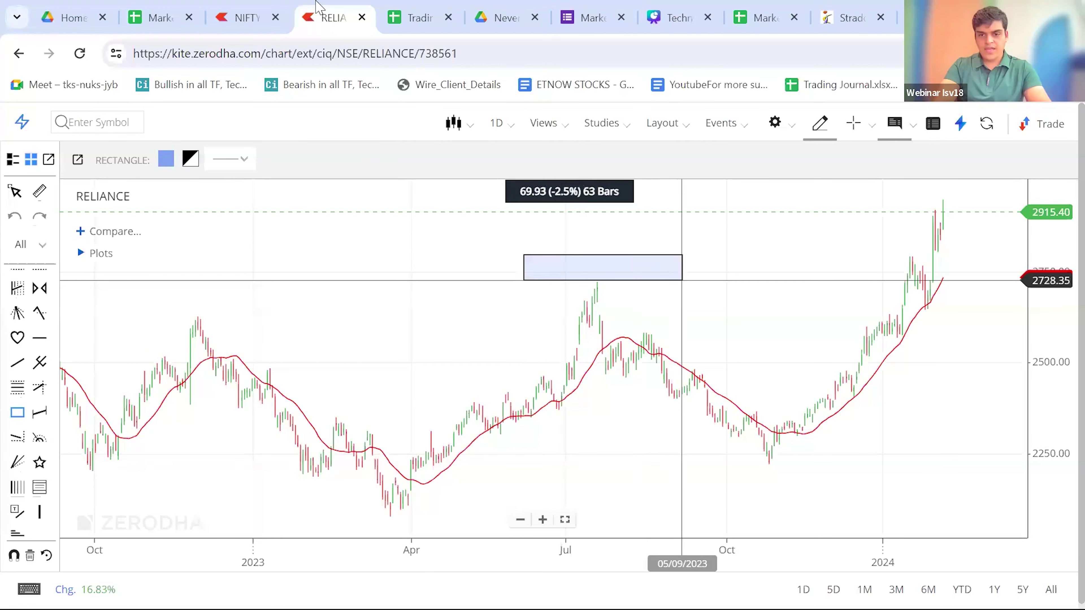
pyautogui.click(682, 280)
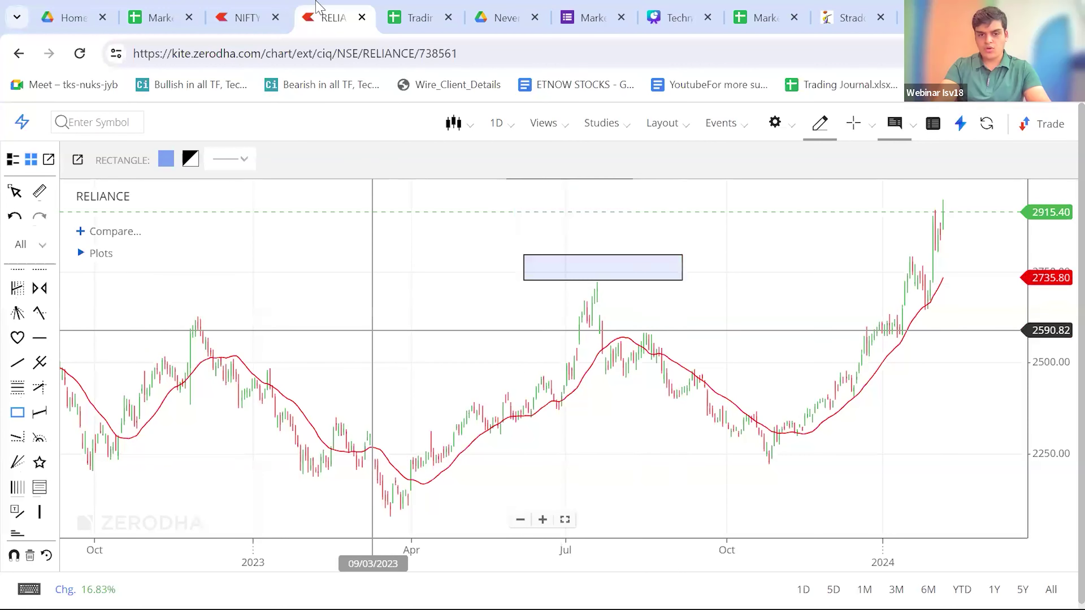
pyautogui.click(80, 277)
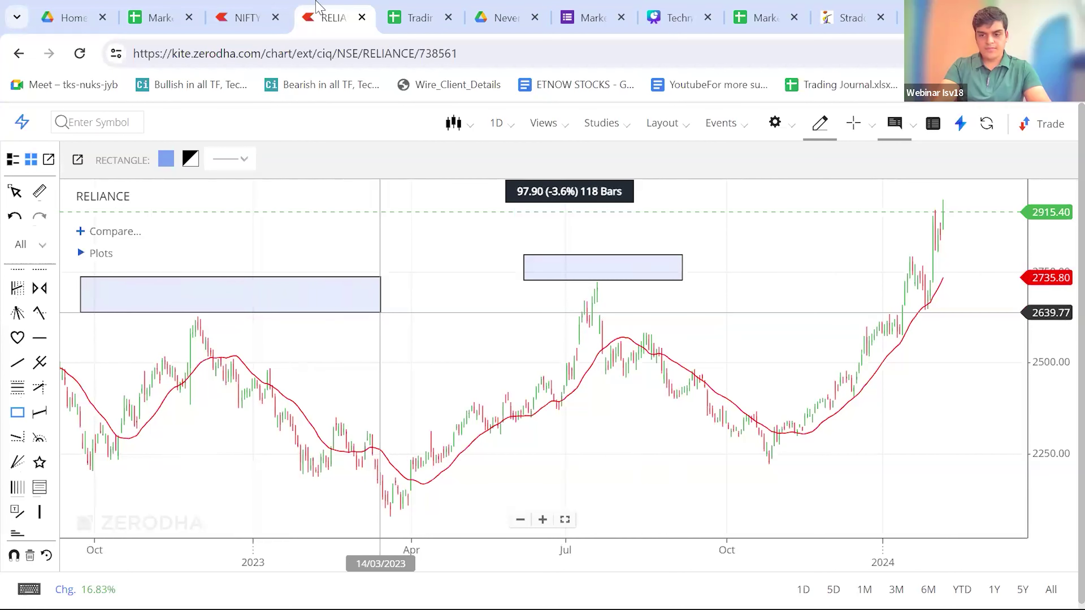
pyautogui.click(380, 312)
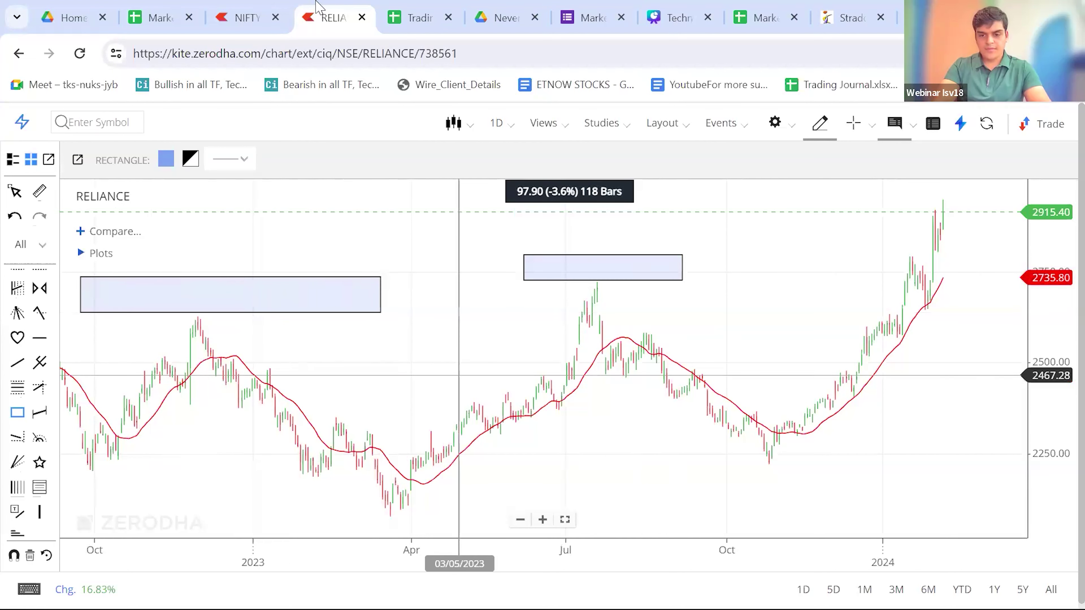
# - Draw support rectangles around RELIANCE's October 2023 low, about 2262 to 2136, and under its January 2024 pullback, about 2640 to 2594
pyautogui.click(576, 450)
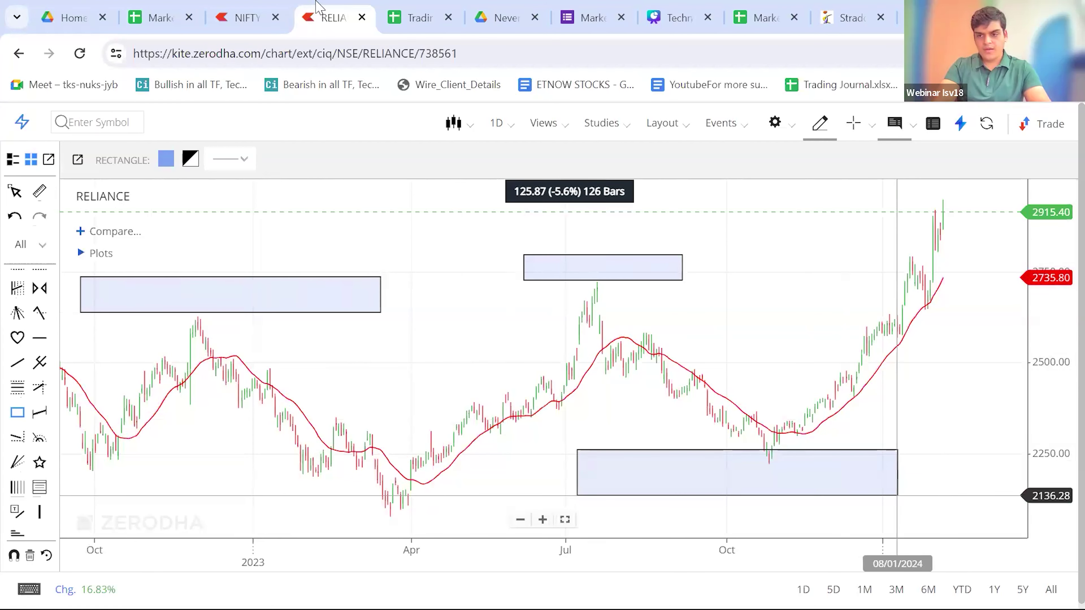
pyautogui.click(897, 496)
pyautogui.moveTo(915, 314); pyautogui.dragTo(865, 307)
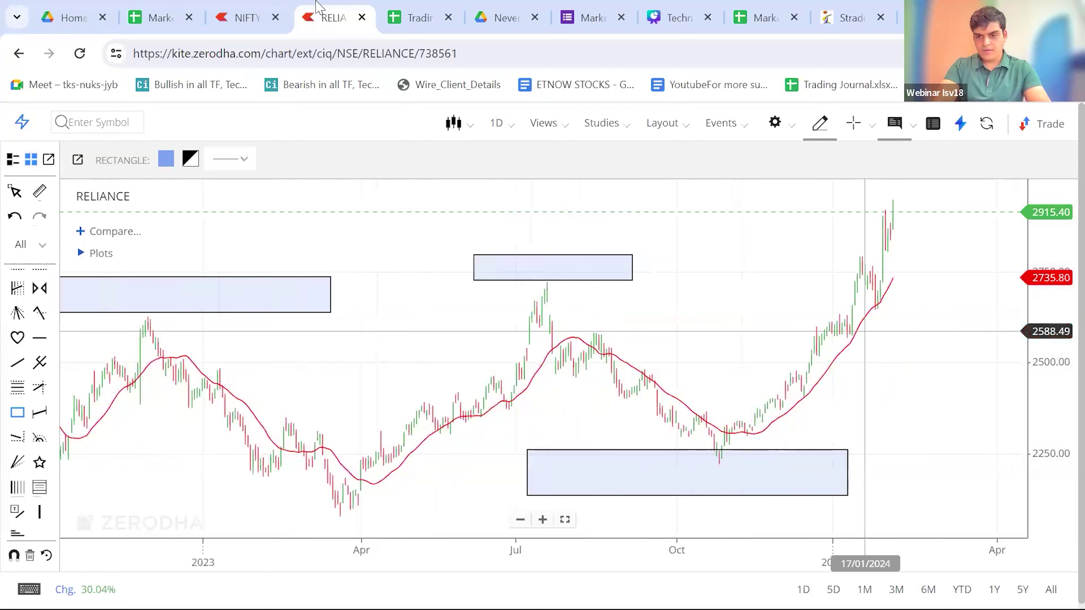
pyautogui.click(865, 312)
pyautogui.click(991, 328)
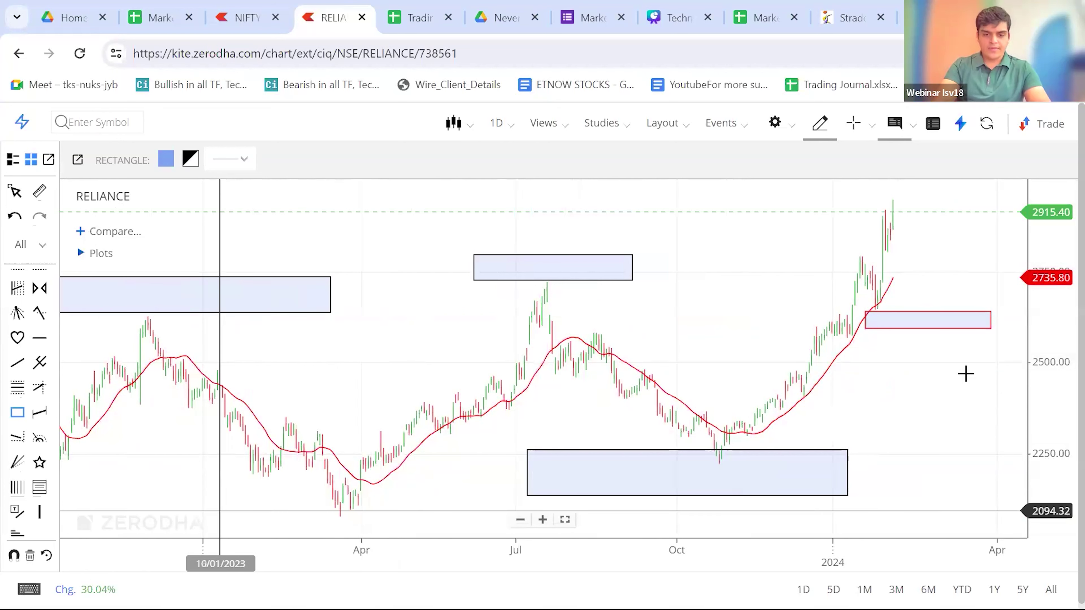
# - Draw a support rectangle from about 2094 to 2036 under RELIANCE's March 2023 low, from 10 January to mid-May 2023
pyautogui.click(221, 511)
pyautogui.click(433, 532)
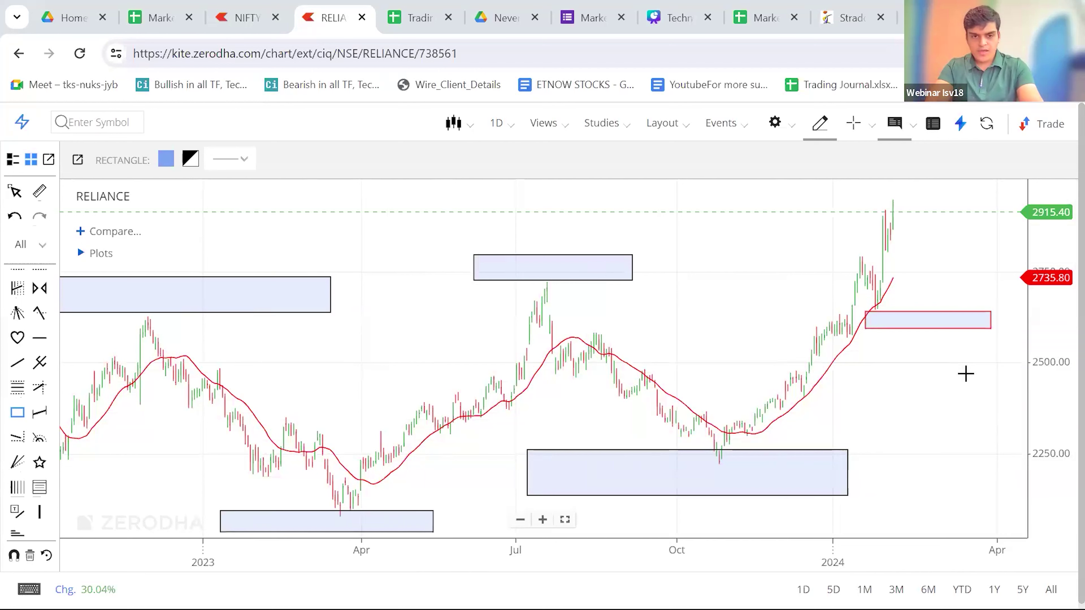
# - Mark RELIANCE's late 2022 and July 2023 peaks with thick blue horizontal pen strokes below the resistance rectangles
pyautogui.moveTo(128, 319); pyautogui.dragTo(446, 328)
pyautogui.moveTo(508, 308)
pyautogui.mouseDown()
pyautogui.moveTo(592, 306)
pyautogui.moveTo(581, 316)
pyautogui.mouseUp()
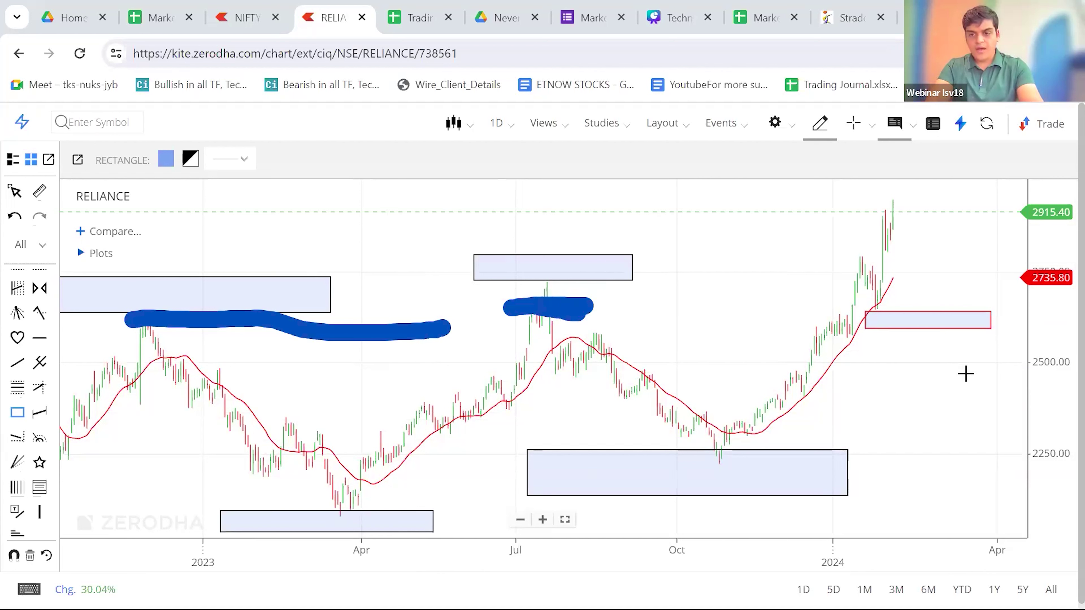
# - Outline RELIANCE's January 2024 pullback twice with the blue pen just above the support rectangle, and clear all pen marks
pyautogui.moveTo(818, 276)
pyautogui.mouseDown()
pyautogui.moveTo(952, 269)
pyautogui.moveTo(914, 278)
pyautogui.moveTo(1001, 260)
pyautogui.moveTo(1006, 284)
pyautogui.moveTo(991, 294)
pyautogui.moveTo(815, 295)
pyautogui.moveTo(829, 285)
pyautogui.mouseUp()
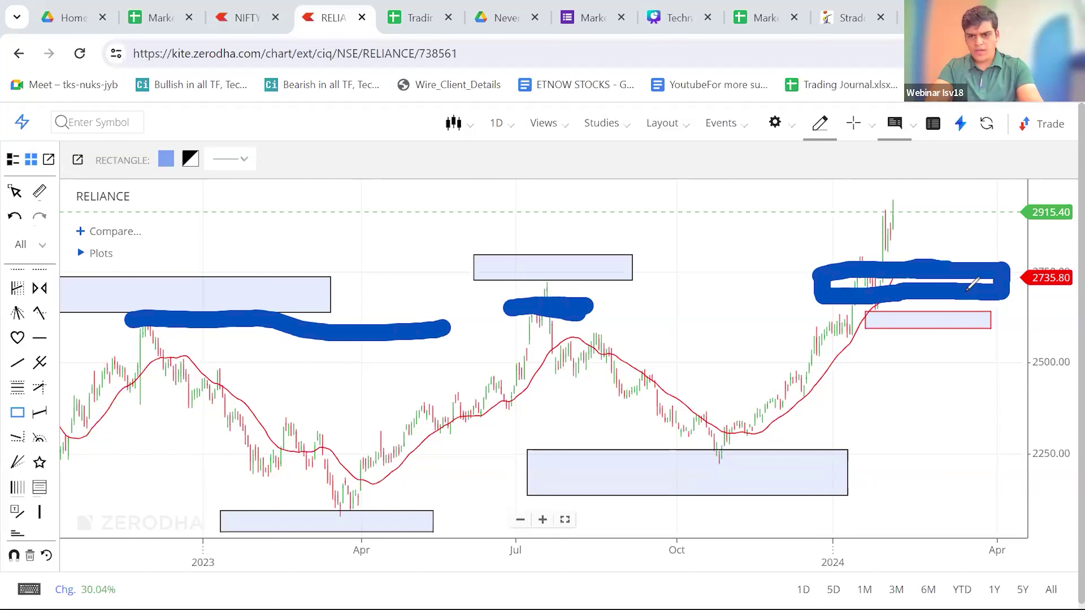
pyautogui.press('e')
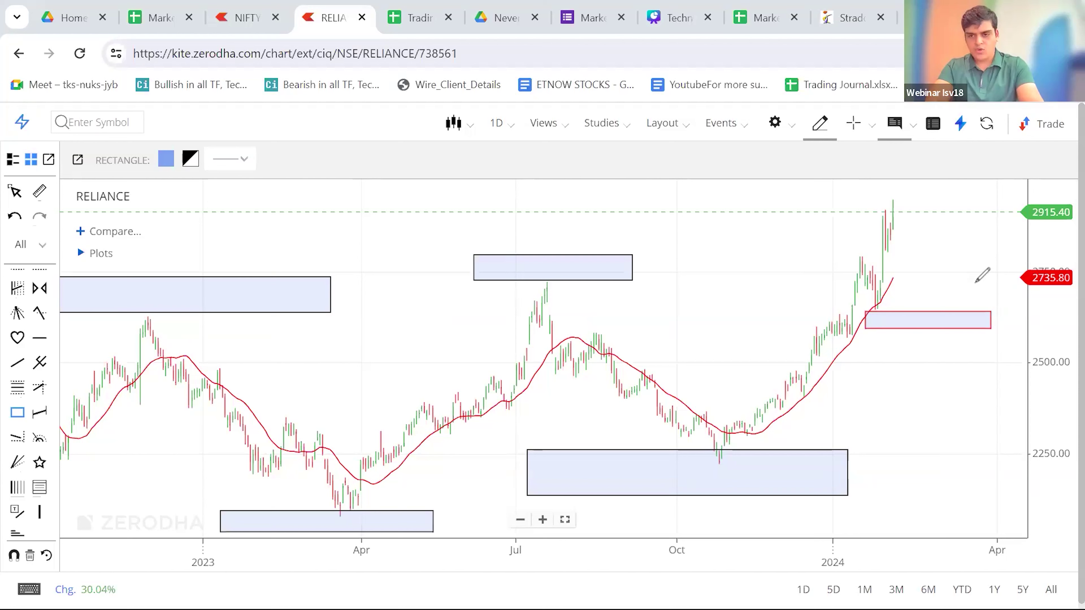
pyautogui.moveTo(893, 262)
pyautogui.mouseDown()
pyautogui.moveTo(915, 302)
pyautogui.moveTo(991, 280)
pyautogui.moveTo(873, 286)
pyautogui.mouseUp()
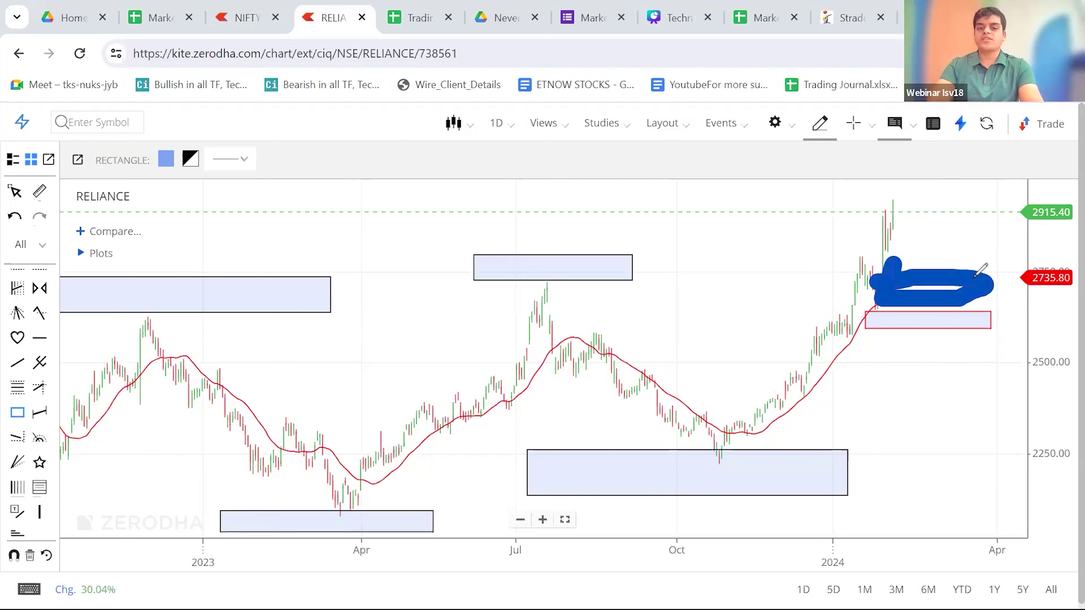
pyautogui.hotkey('ctrl', 'z')
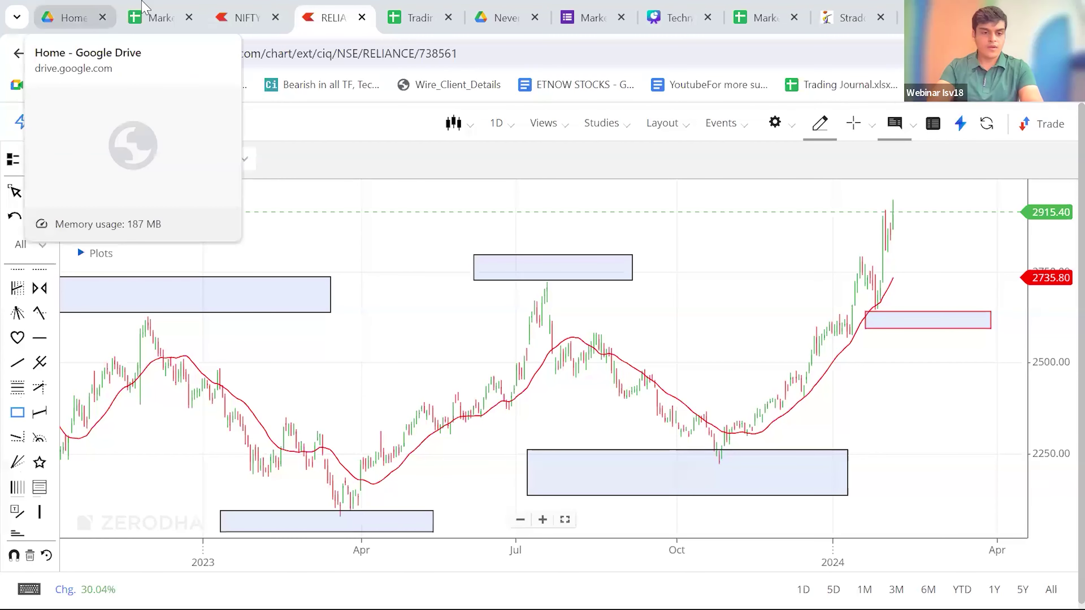
# - Switch to the "Market kya lagta hai" spreadsheet and look through its Tools and Concepts sheets, ending on the Agenda sheet
pyautogui.click(151, 6)
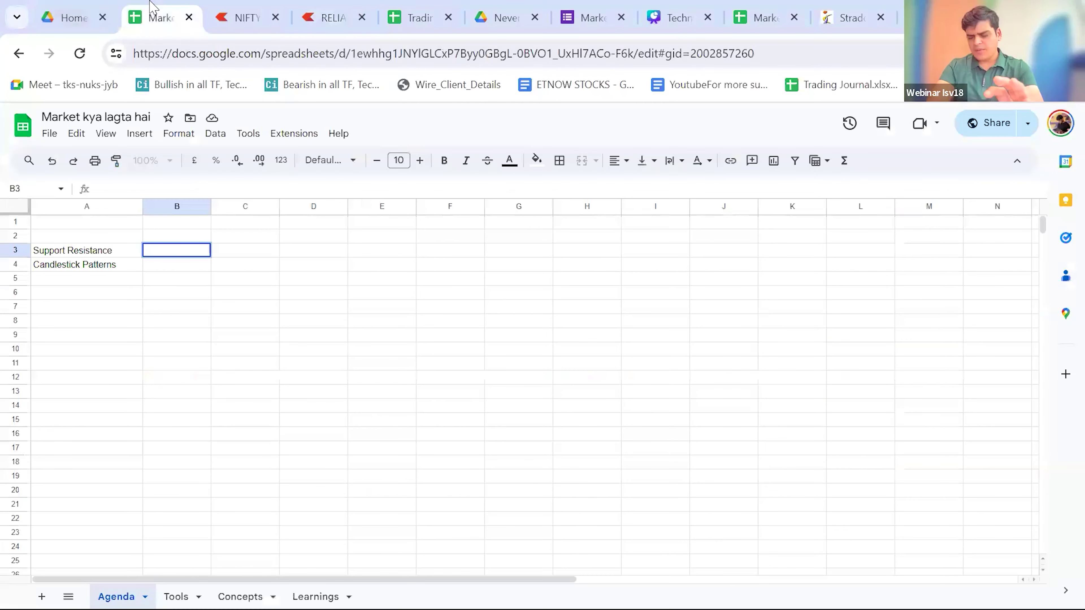
pyautogui.press('Return')
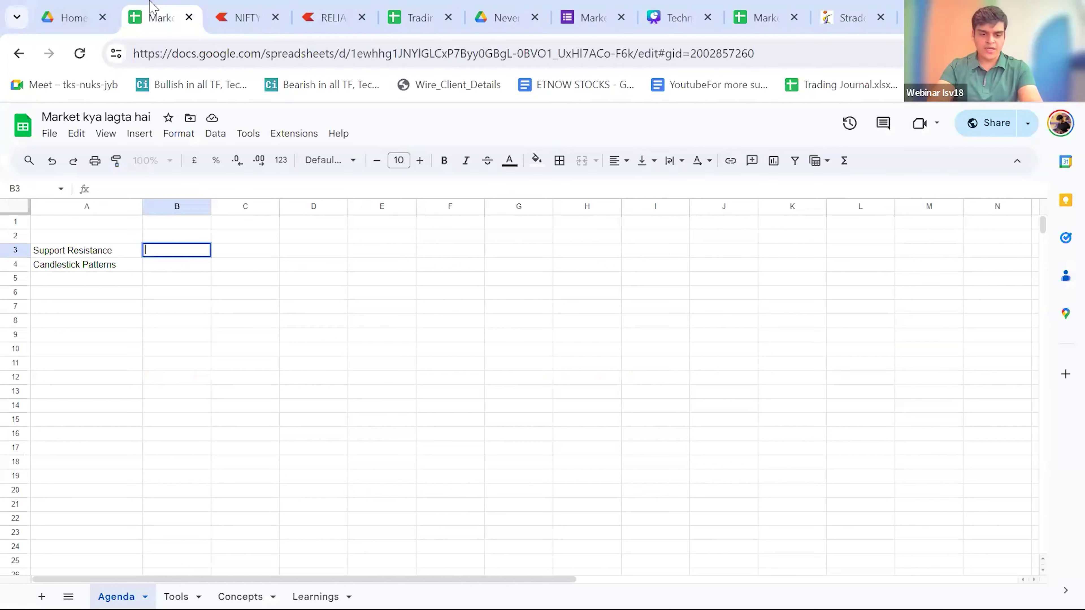
pyautogui.hotkey('ctrl', 'shift', 'pagedown')
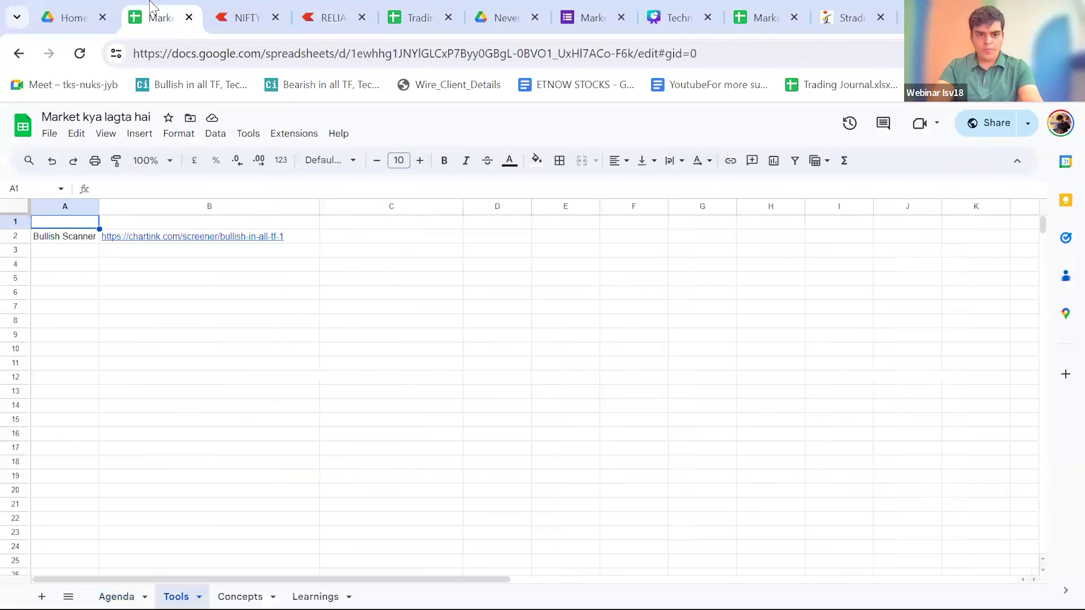
pyautogui.hotkey('ctrl', 'shift', 'pagedown')
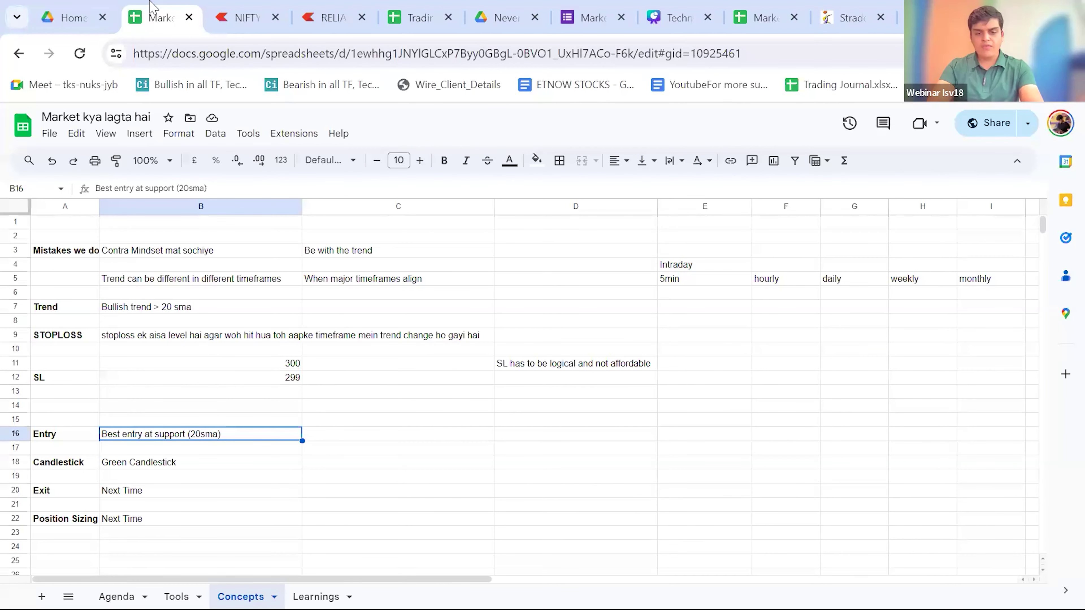
pyautogui.hotkey('ctrl', 'shift', 'pageup')
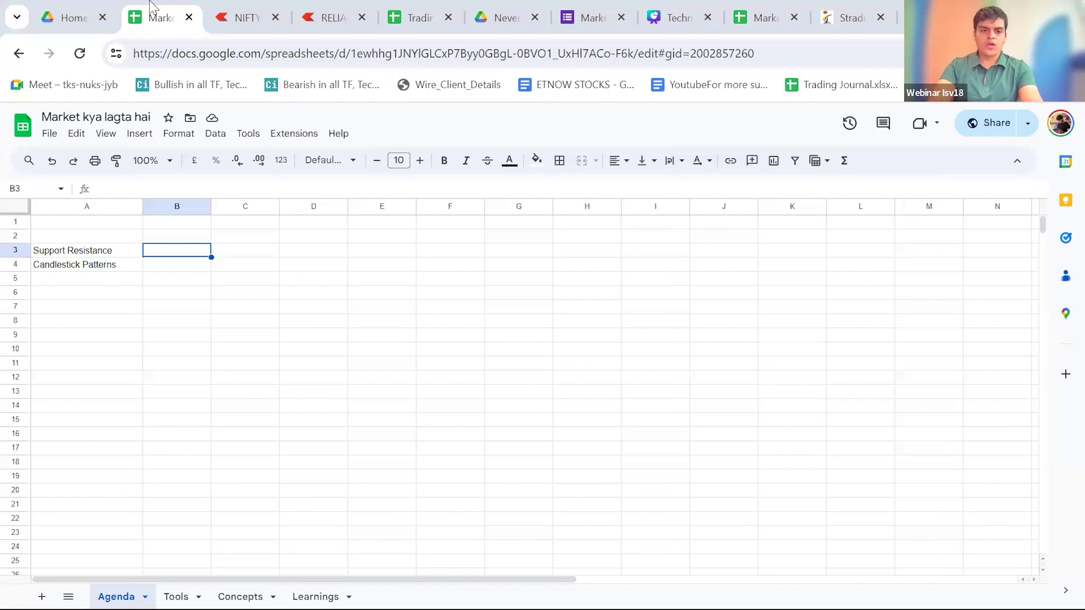
# - Enter "Swing high low on daily chart" in B3 beside Support Resistance and fit column B's width to the text
pyautogui.write('Sw')
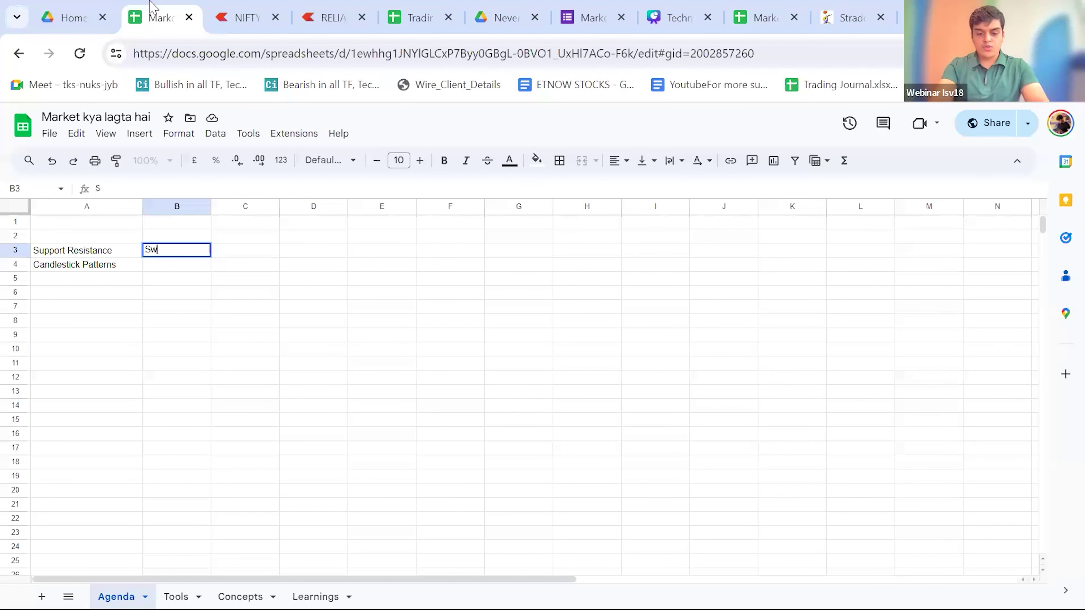
pyautogui.write('ing high low ')
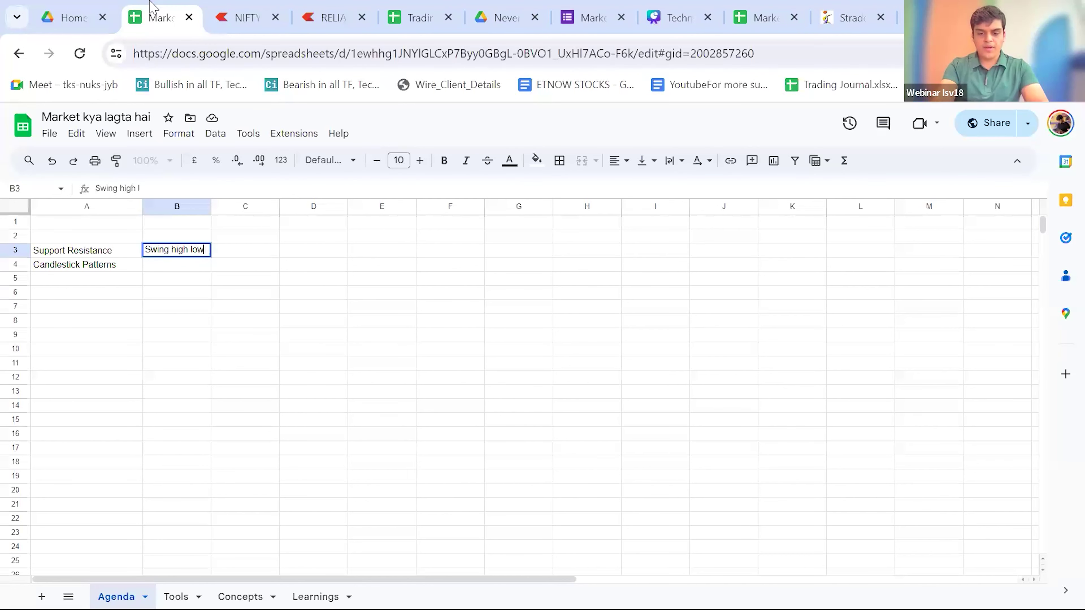
pyautogui.write('on daily')
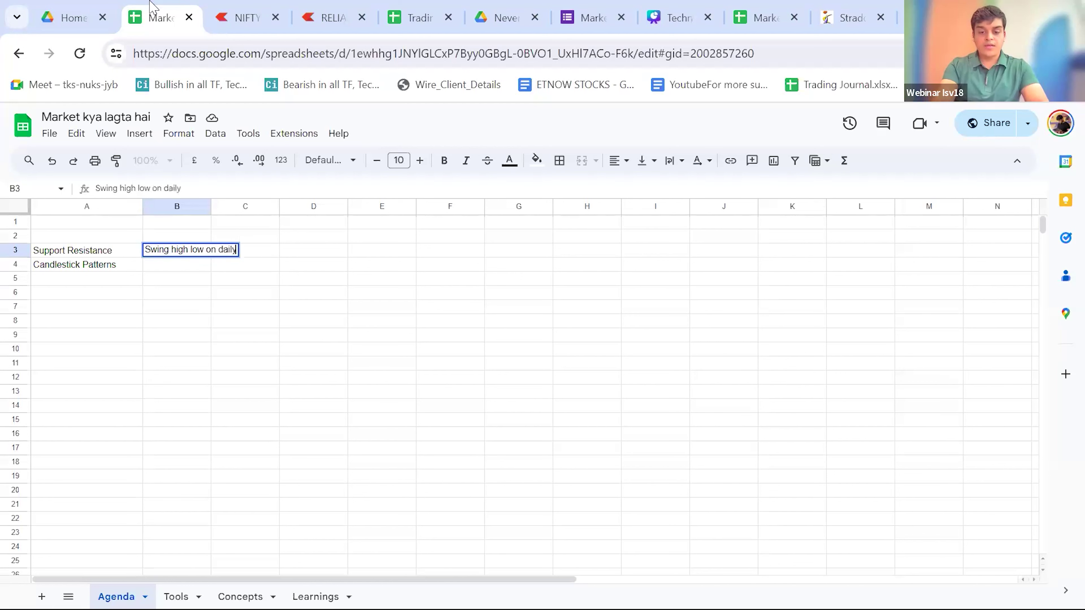
pyautogui.write(' chart')
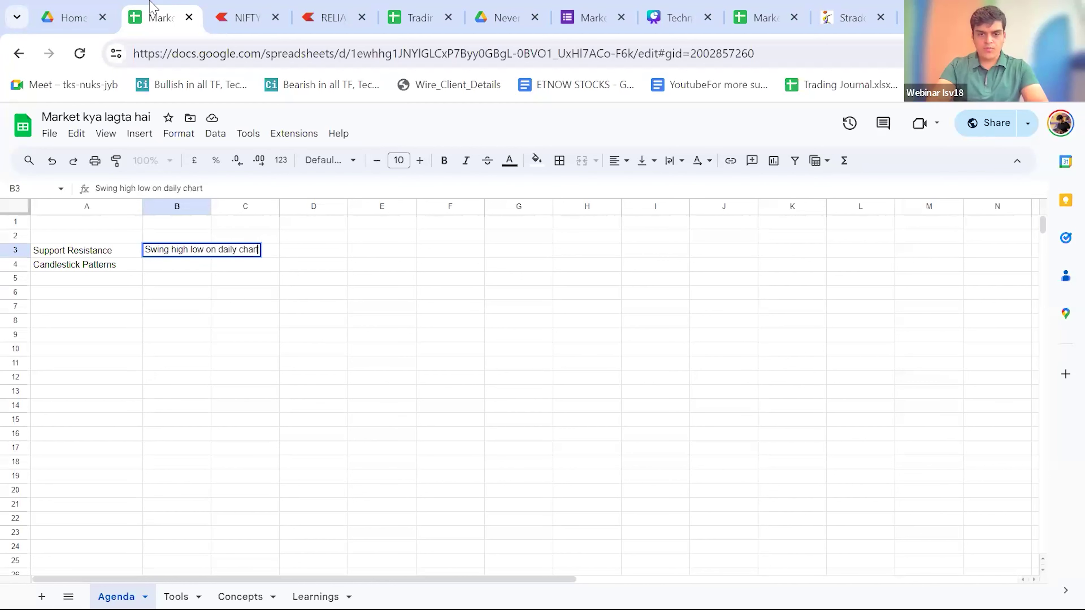
pyautogui.click(245, 293)
pyautogui.doubleClick(211, 207)
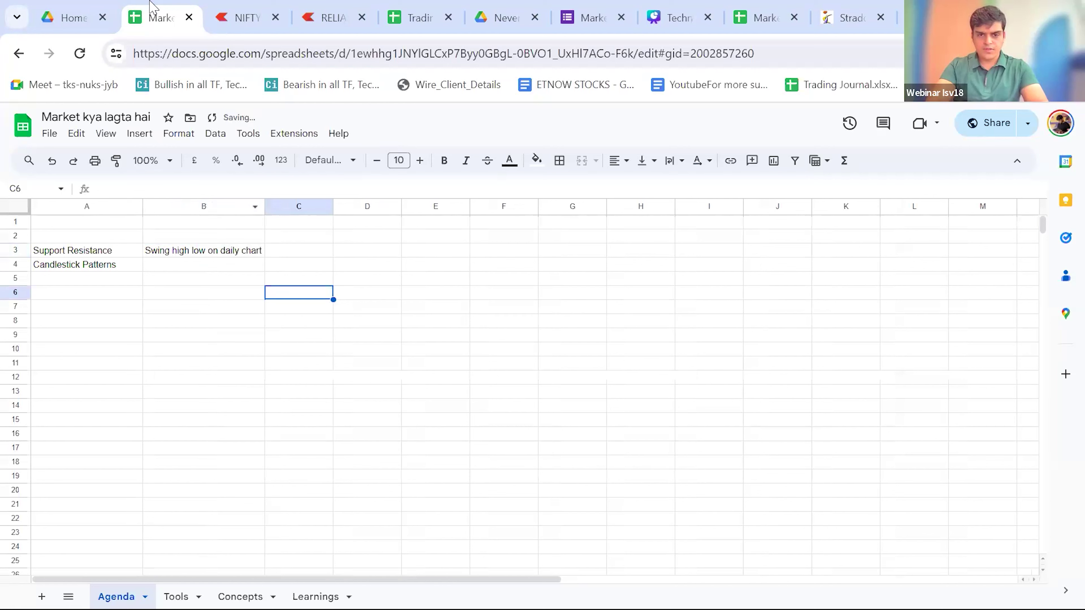
# - Enter "3 key points" in C3 of the Agenda sheet
pyautogui.doubleClick(298, 250)
pyautogui.write('3')
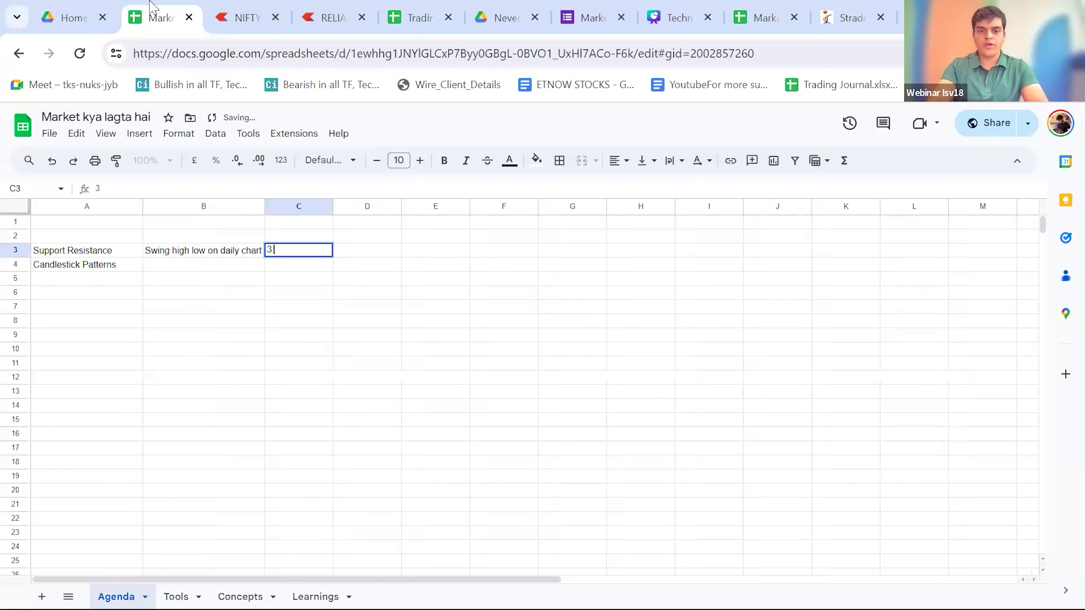
pyautogui.write(' key points')
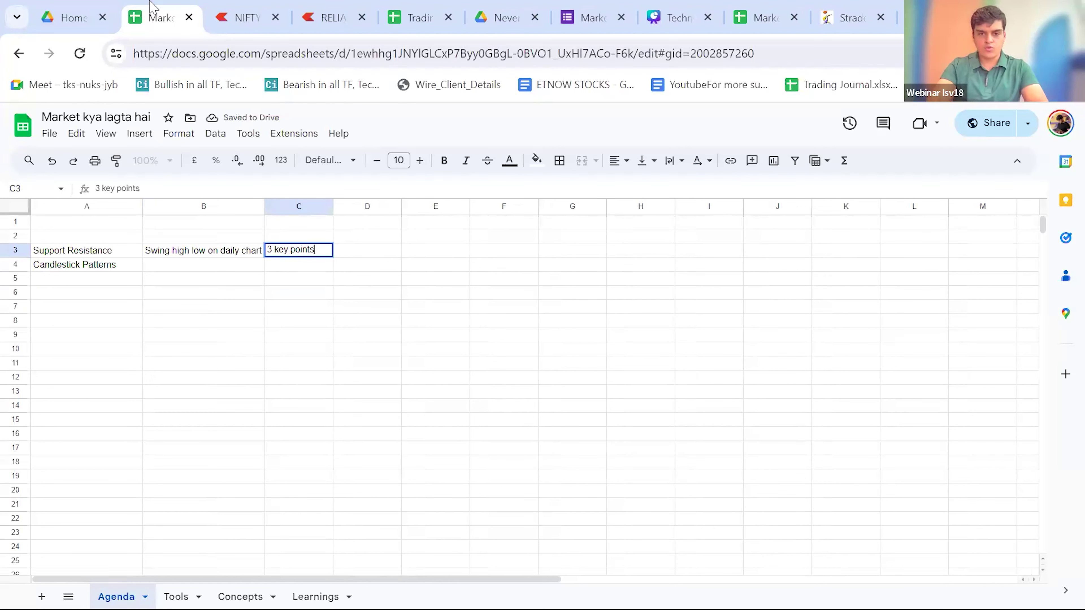
pyautogui.press('Return')
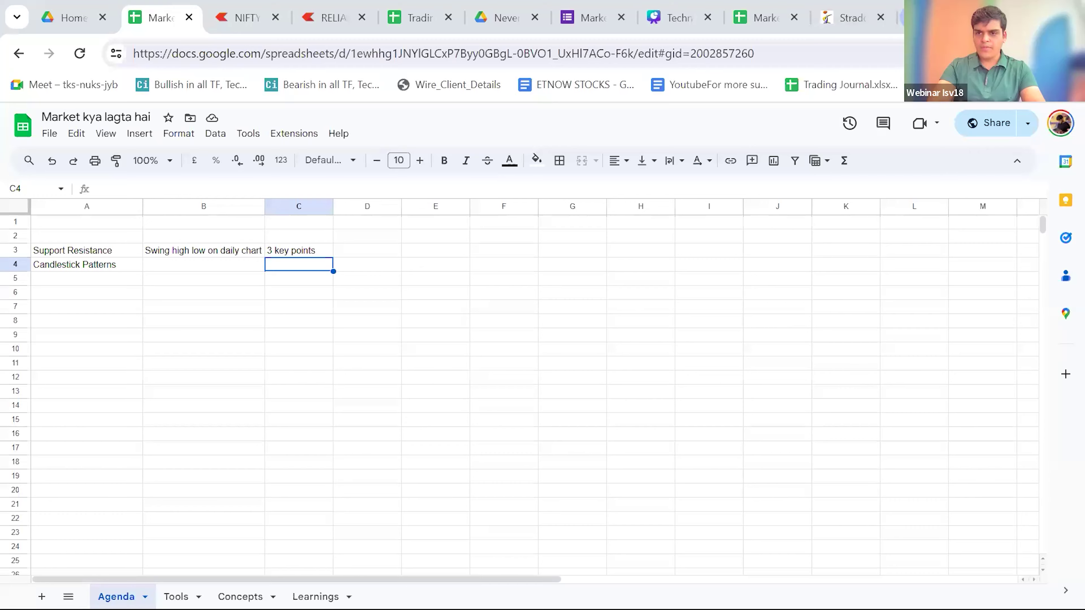
# - Search Google in a new browser tab for "candlestick patterns" and show the image results
pyautogui.hotkey('ctrl', 't')
pyautogui.write('c')
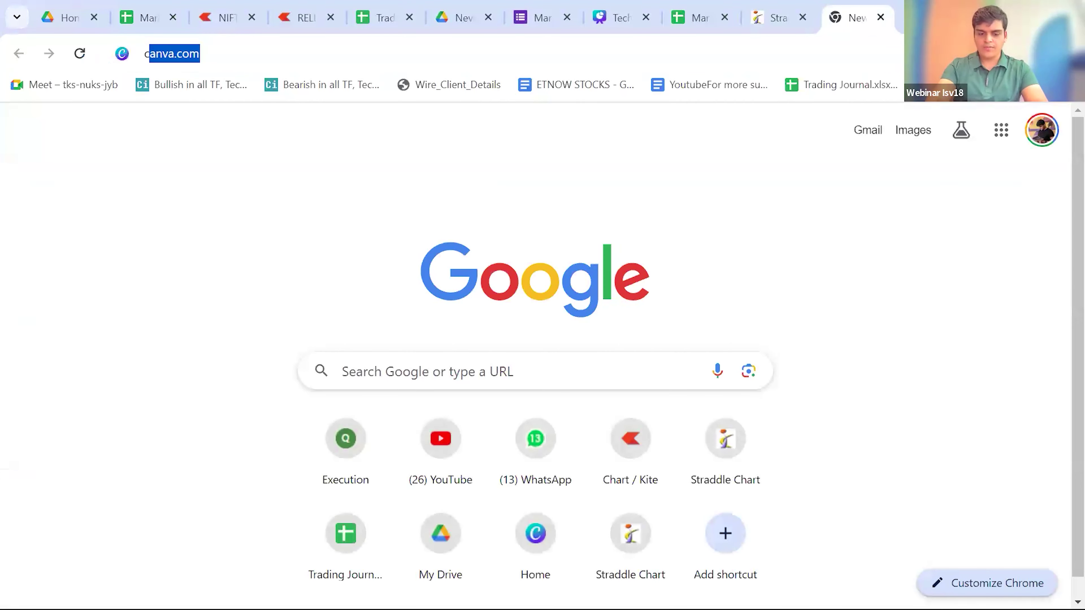
pyautogui.write('andles')
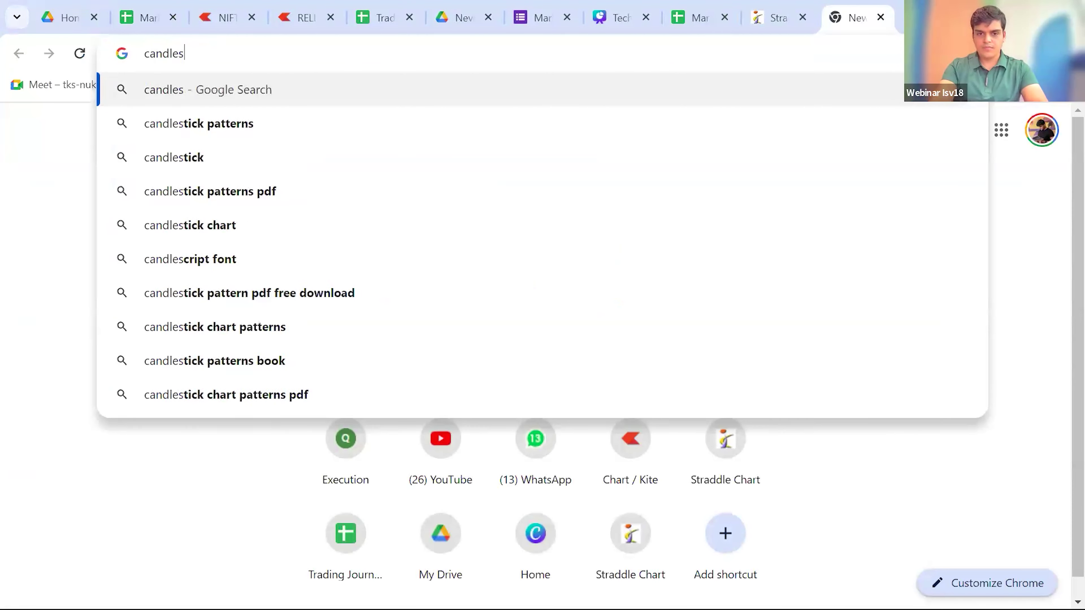
pyautogui.write('tick patterns')
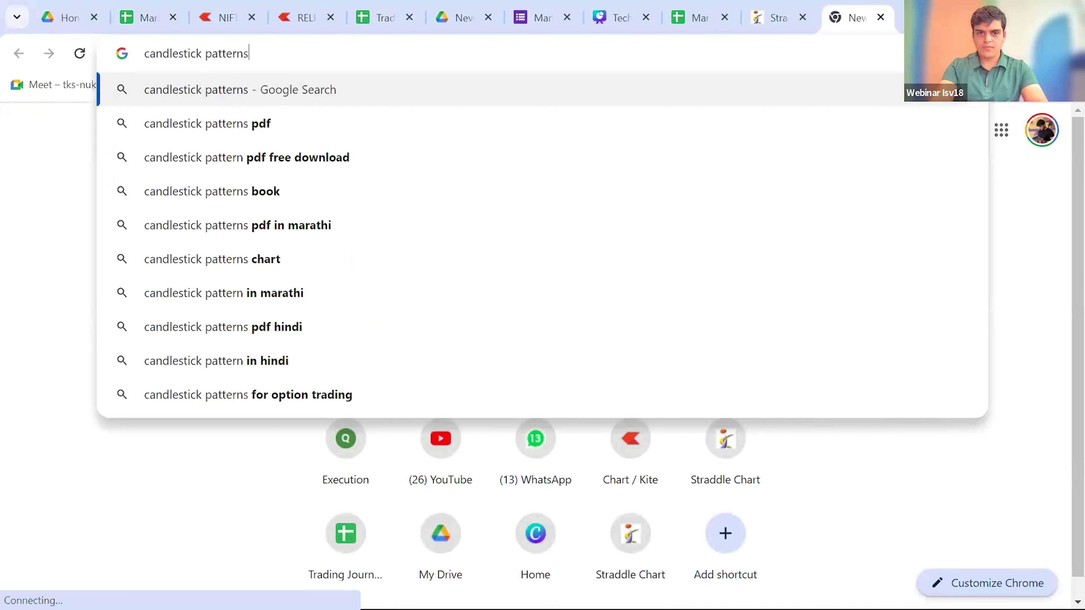
pyautogui.press('Return')
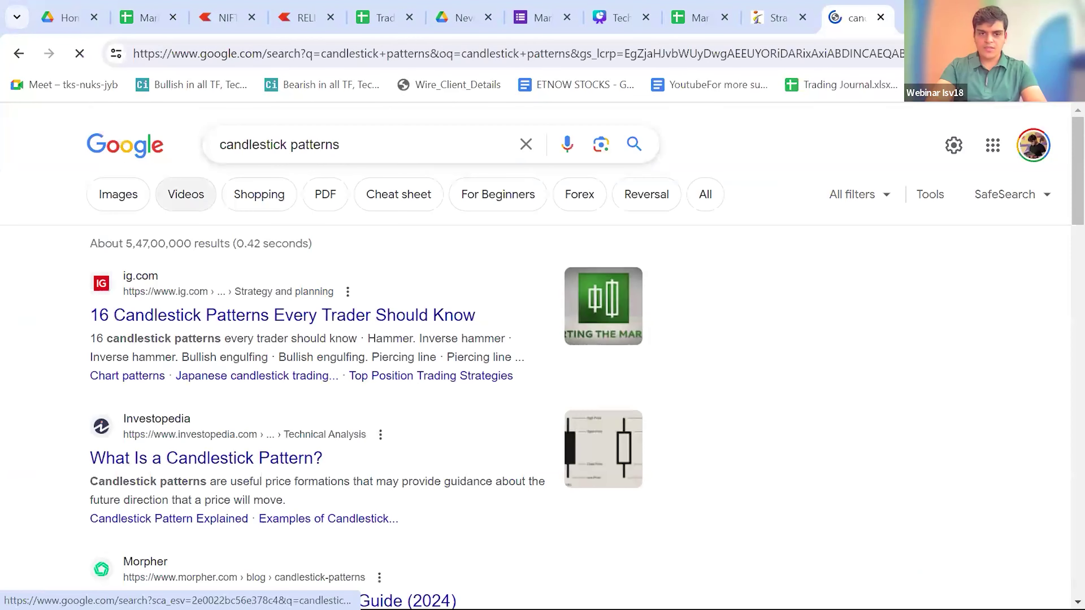
pyautogui.click(118, 194)
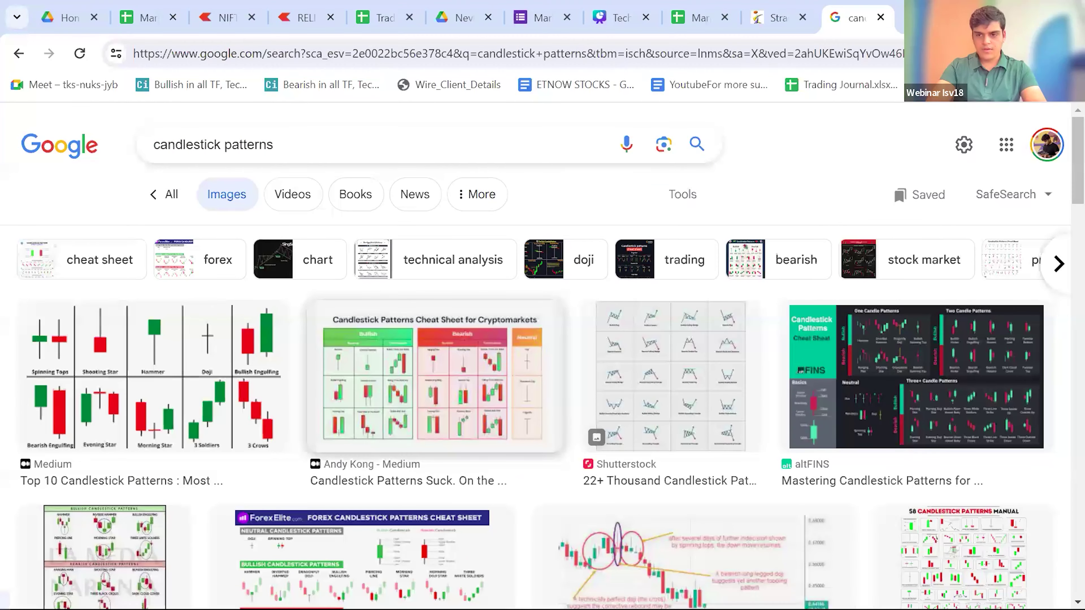
# - Open the altFINS article on mastering candlestick patterns and examine its one-, two- and three-candle pattern cheat sheet
pyautogui.click(434, 376)
pyautogui.click(346, 432)
pyautogui.click(854, 379)
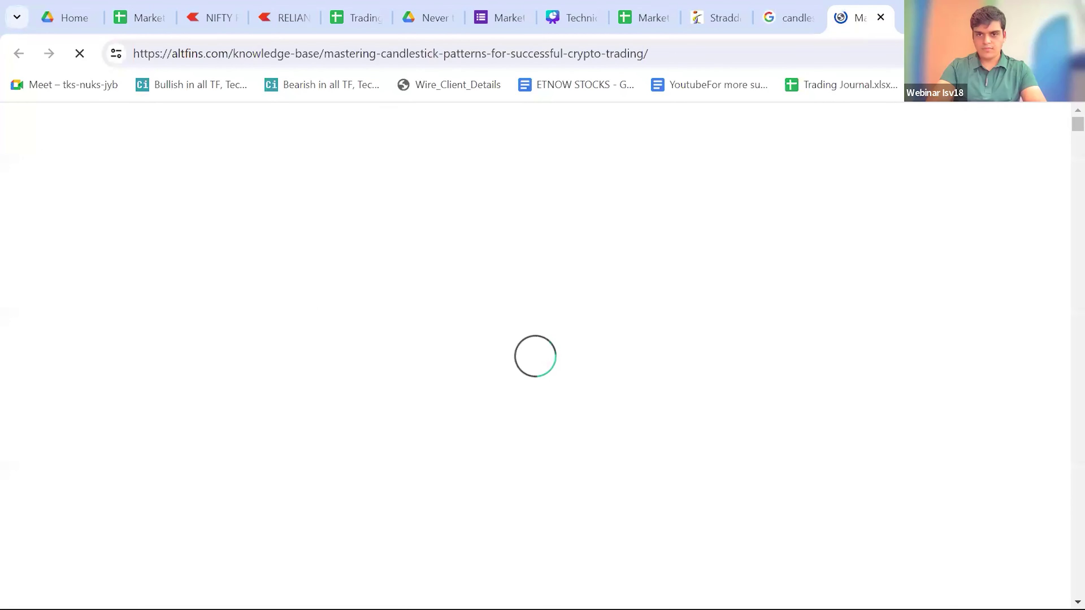
pyautogui.scroll(-5, 543, 385)
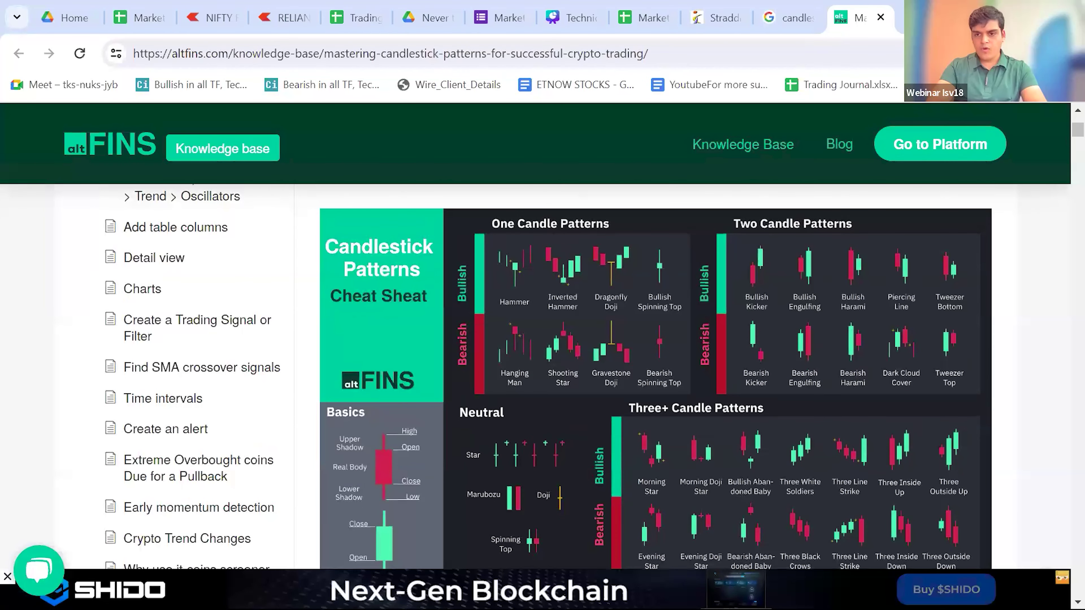
pyautogui.scroll(-4, 655, 354)
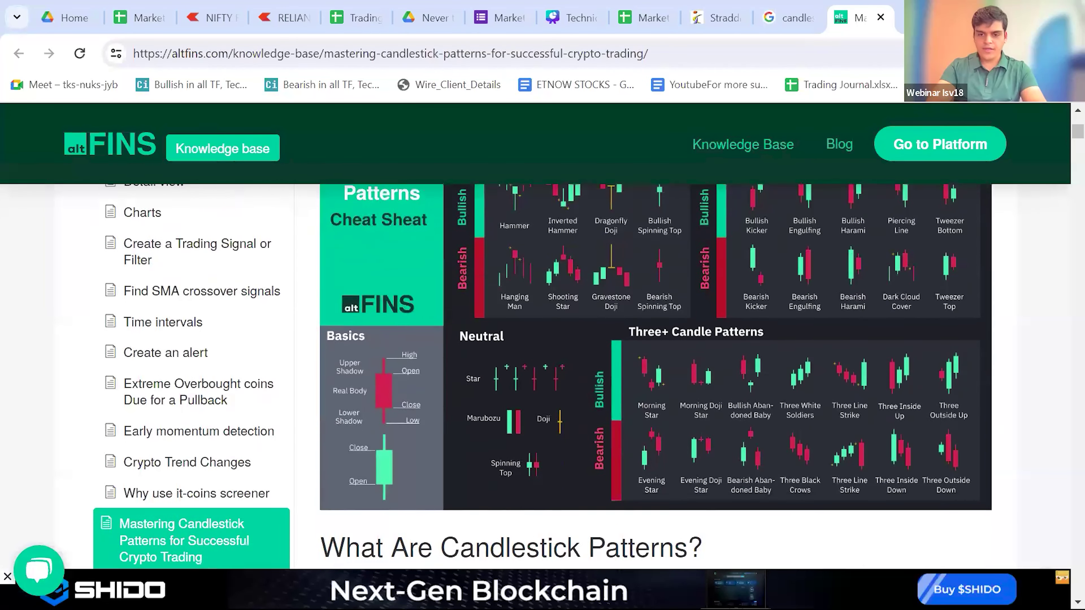
pyautogui.scroll(4, 961, 473)
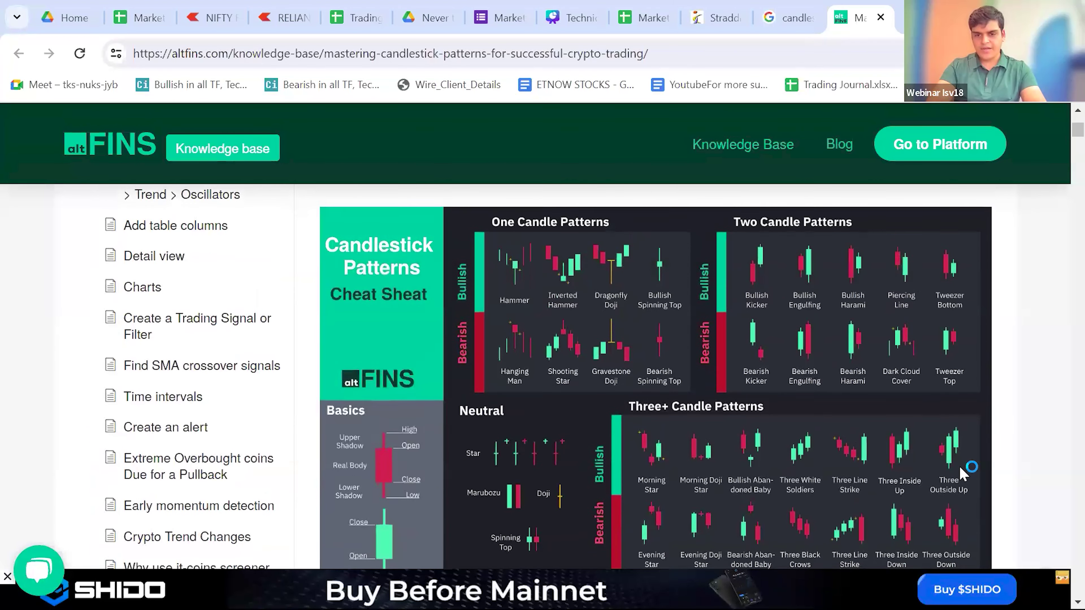
pyautogui.scroll(-2, 962, 473)
pyautogui.scroll(1, 962, 474)
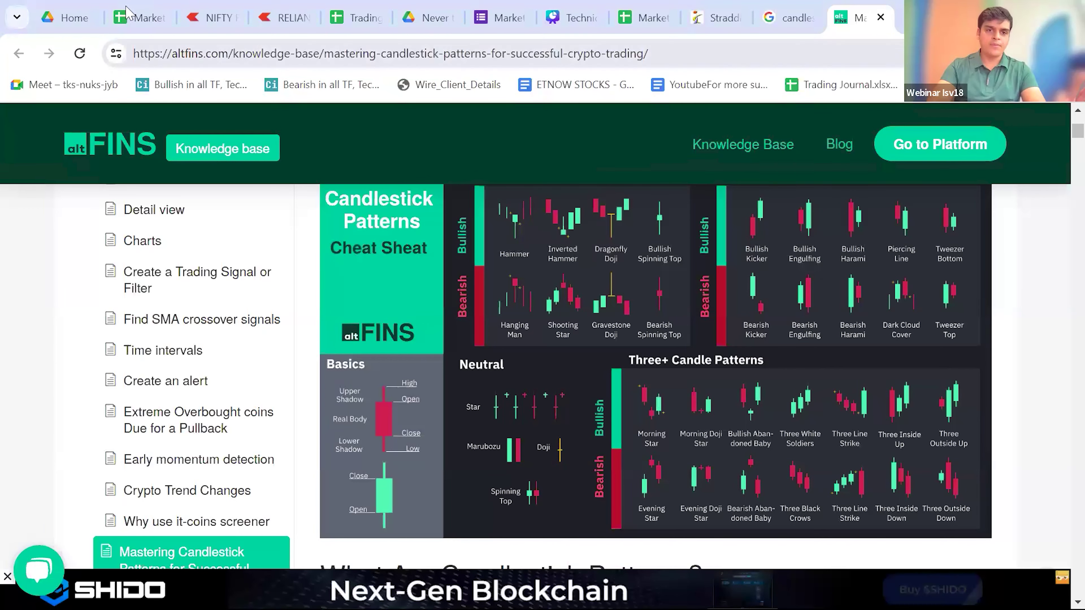
# - Return to the RELIANCE chart in Kite and delete all of its support and resistance drawings
pyautogui.click(138, 14)
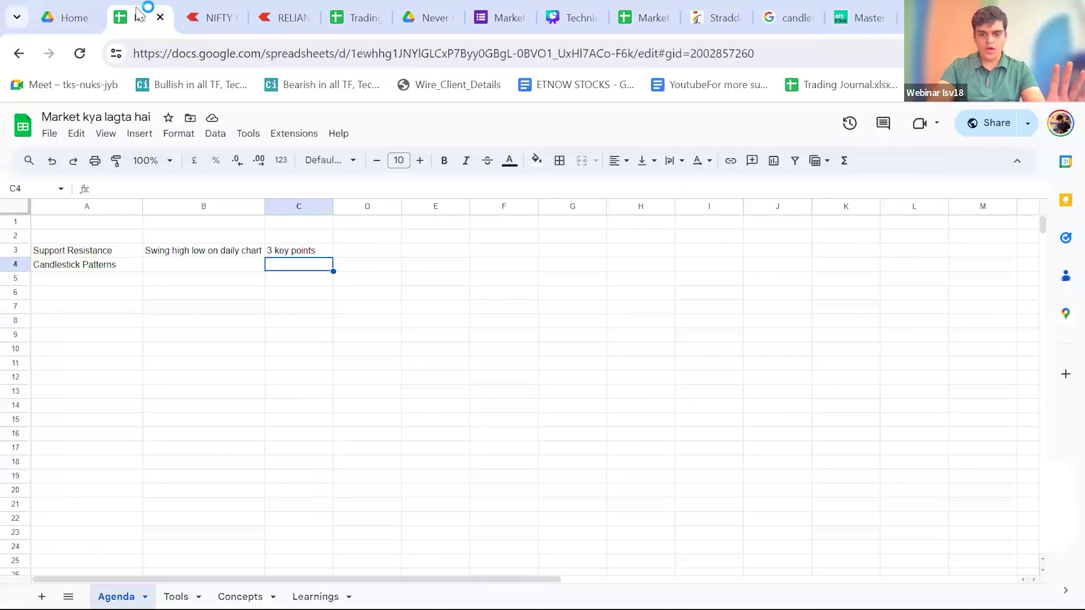
pyautogui.click(290, 18)
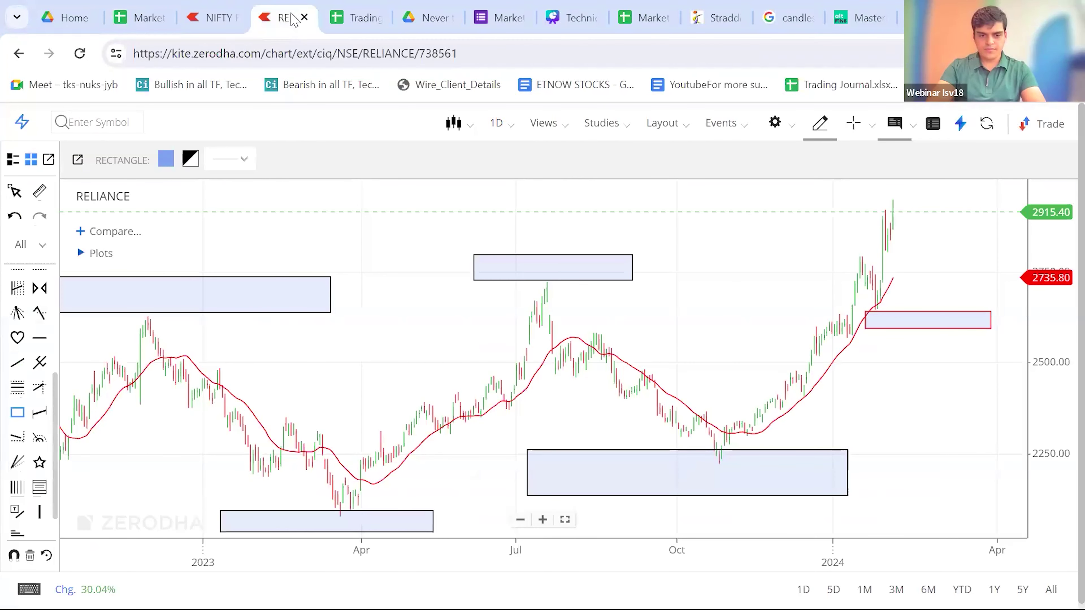
pyautogui.click(30, 555)
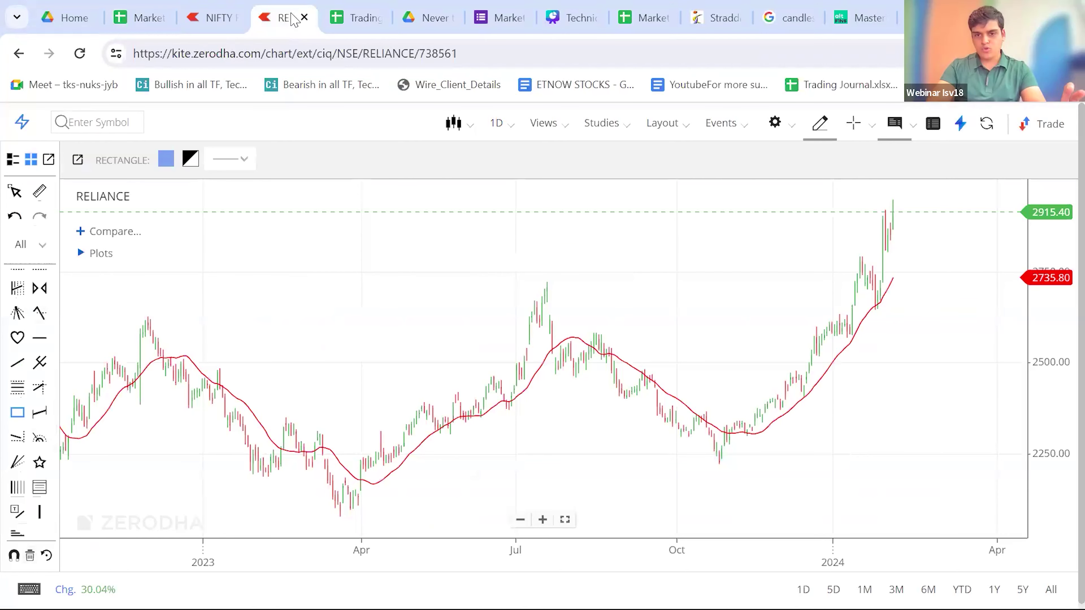
# - Zoom in on RELIANCE's daily candles from December 2023 to February 2024 and examine the red candles in the uptrend
pyautogui.click(543, 517)
pyautogui.click(542, 517)
pyautogui.click(542, 517)
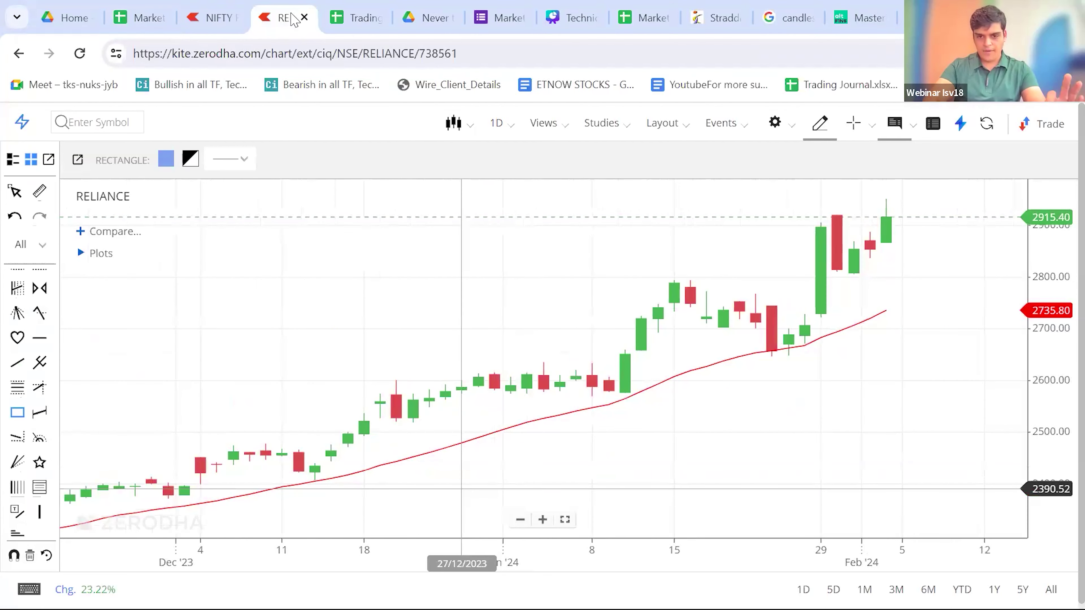
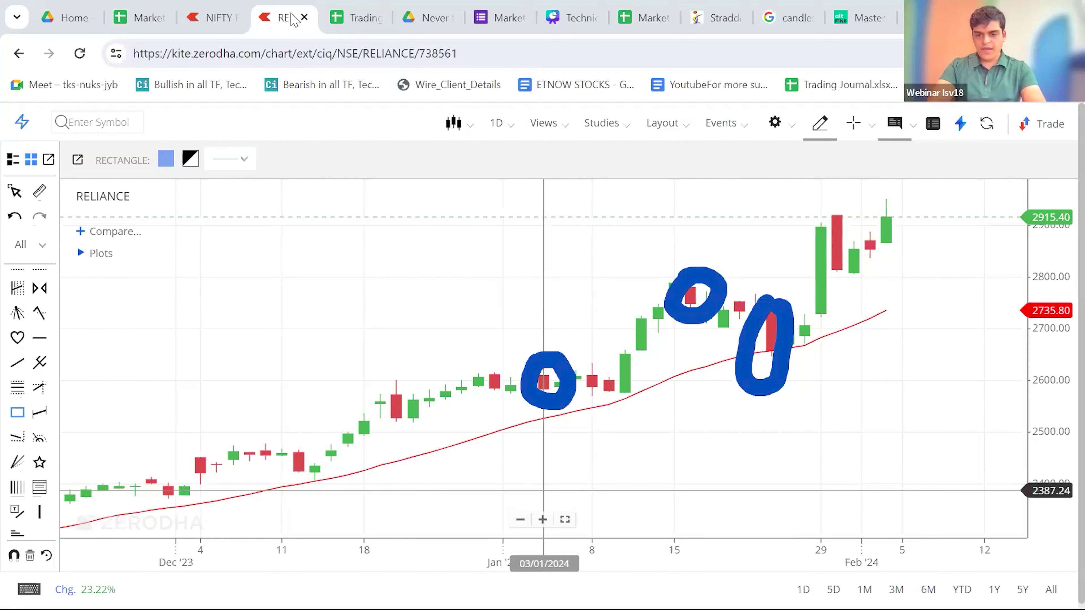
pyautogui.moveTo(538, 491); pyautogui.dragTo(696, 446)
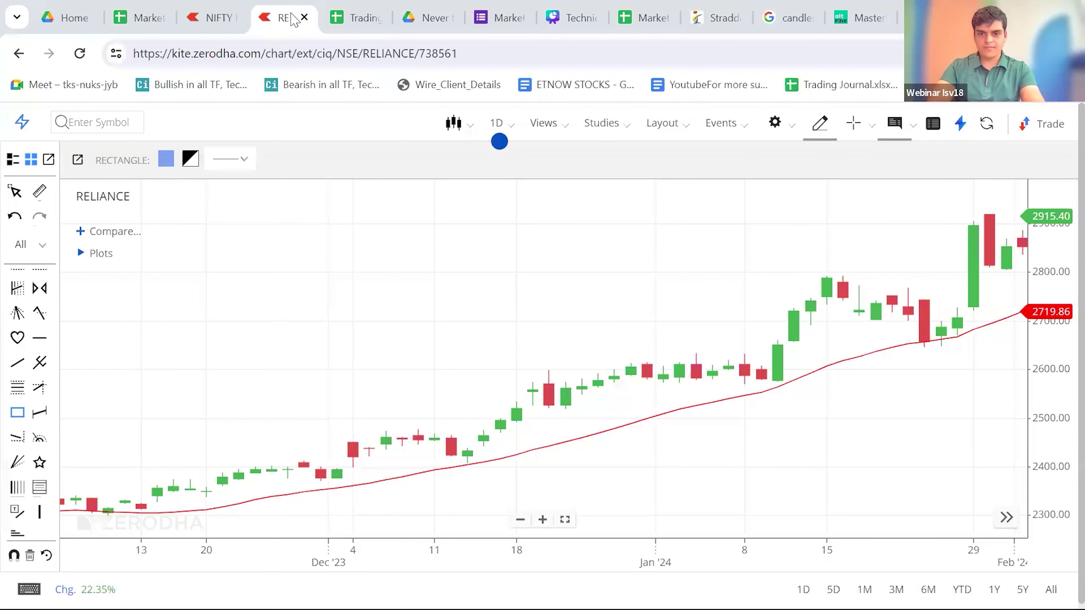
# - Switch the RELIANCE chart to the 5-minute interval and go back to the 2 February morning session
pyautogui.click(498, 124)
pyautogui.click(508, 252)
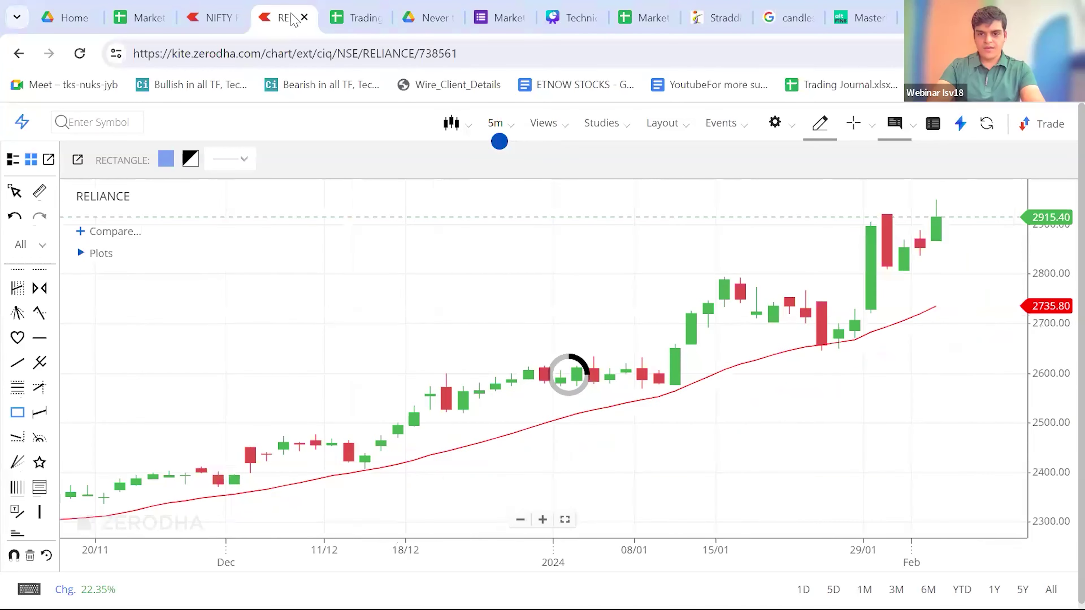
pyautogui.press('Left')
pyautogui.press('Left')
pyautogui.press('Left')
pyautogui.press('Left')
pyautogui.press('Left')
pyautogui.press('Left')
pyautogui.press('Left')
pyautogui.press('Left')
pyautogui.press('Left')
pyautogui.press('Left')
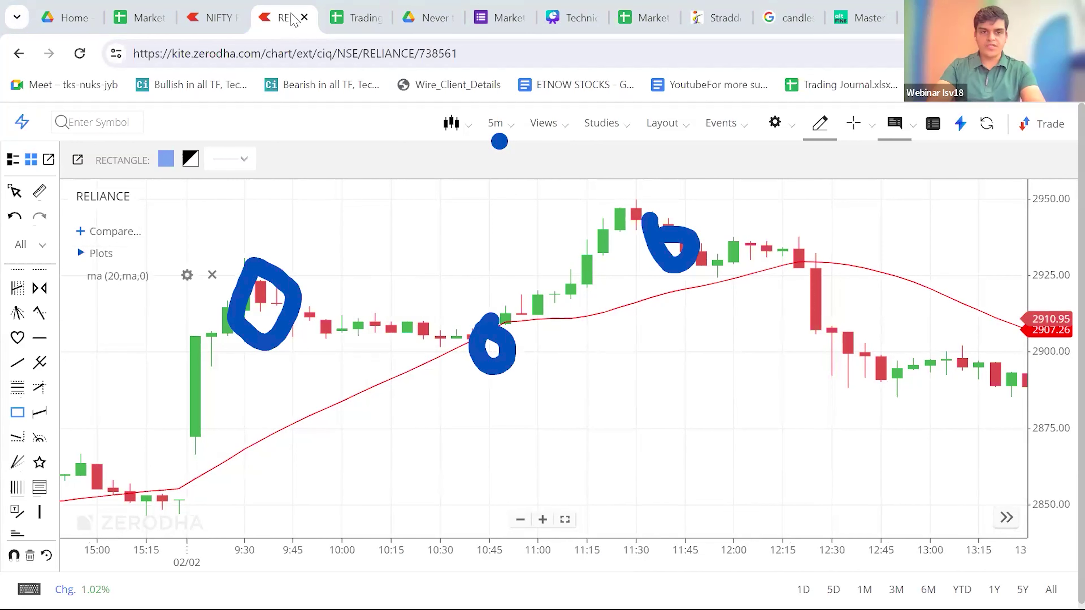
# - Switch to the Market kya lagta hai sheet and enter "Candlestick have significance at" followed by a blank underscore line in cell B7
pyautogui.click(156, 21)
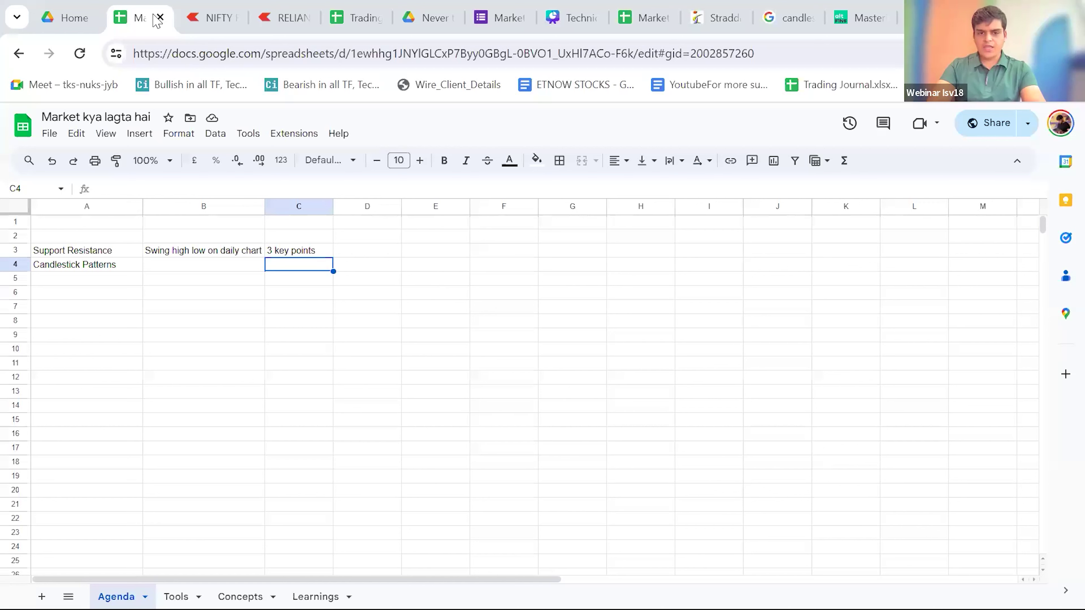
pyautogui.press('Left')
pyautogui.write('R')
pyautogui.press('BackSpace')
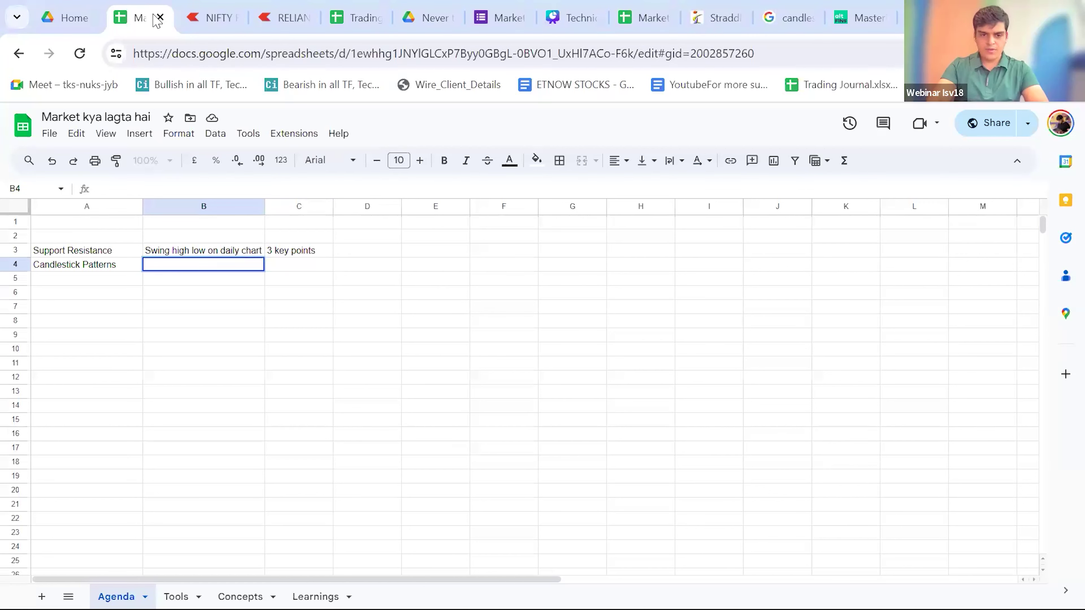
pyautogui.press('Down')
pyautogui.press('Down')
pyautogui.press('Down')
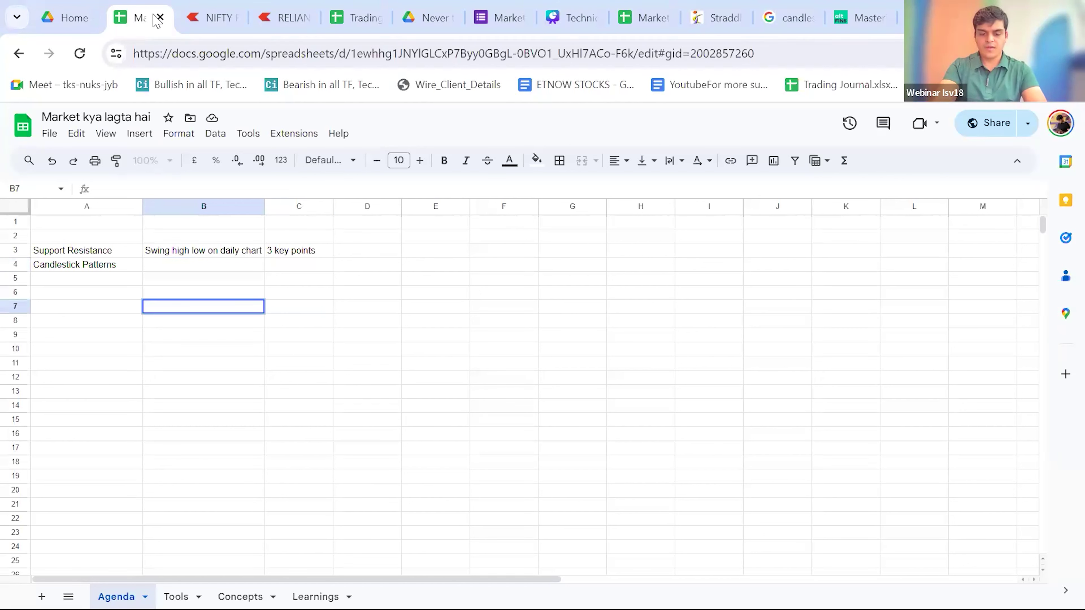
pyautogui.write('C')
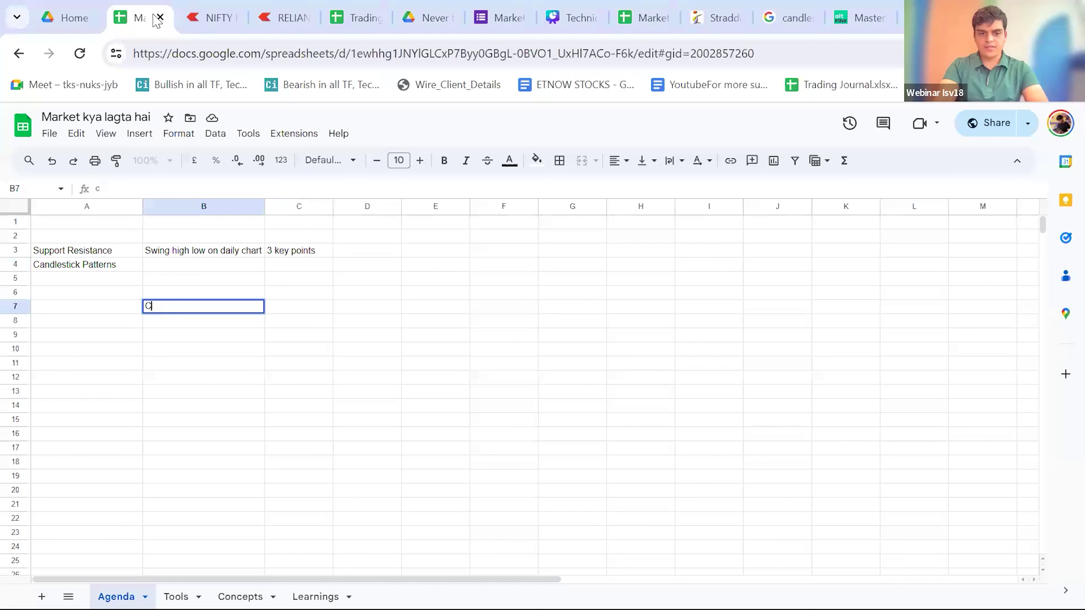
pyautogui.write('andlestic')
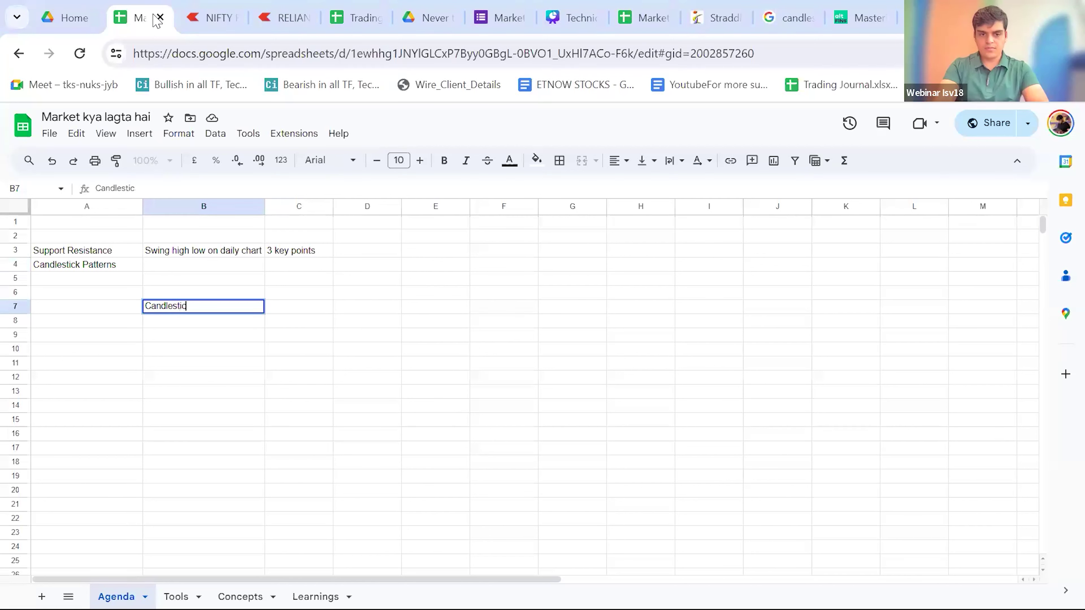
pyautogui.write('k have ')
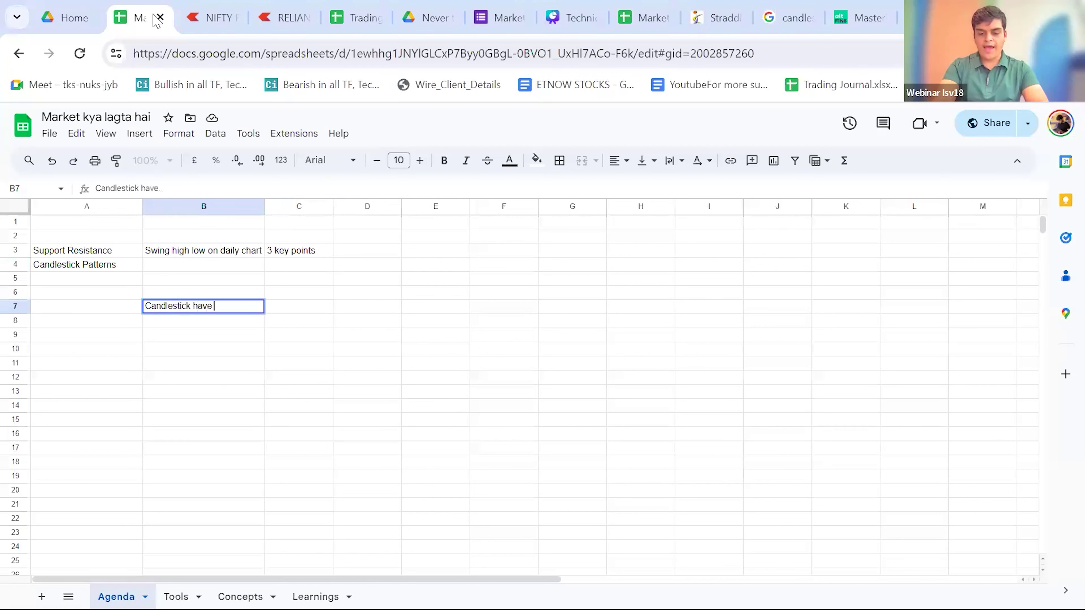
pyautogui.write('signi')
pyautogui.write('fiance')
pyautogui.press('BackSpace')
pyautogui.press('BackSpace')
pyautogui.press('BackSpace')
pyautogui.press('BackSpace')
pyautogui.press('BackSpace')
pyautogui.press('BackSpace')
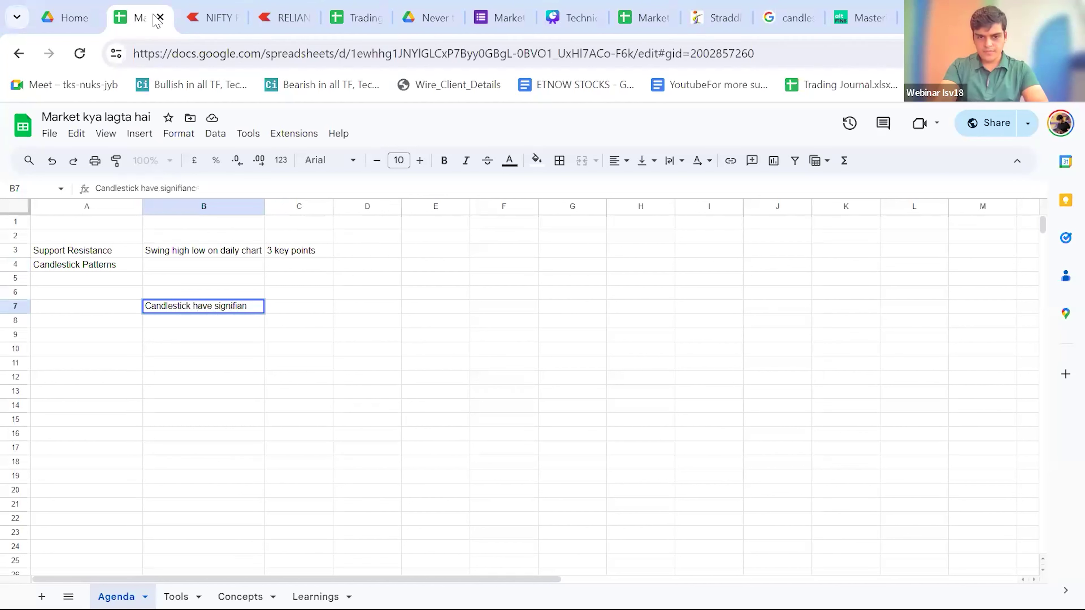
pyautogui.write('icance')
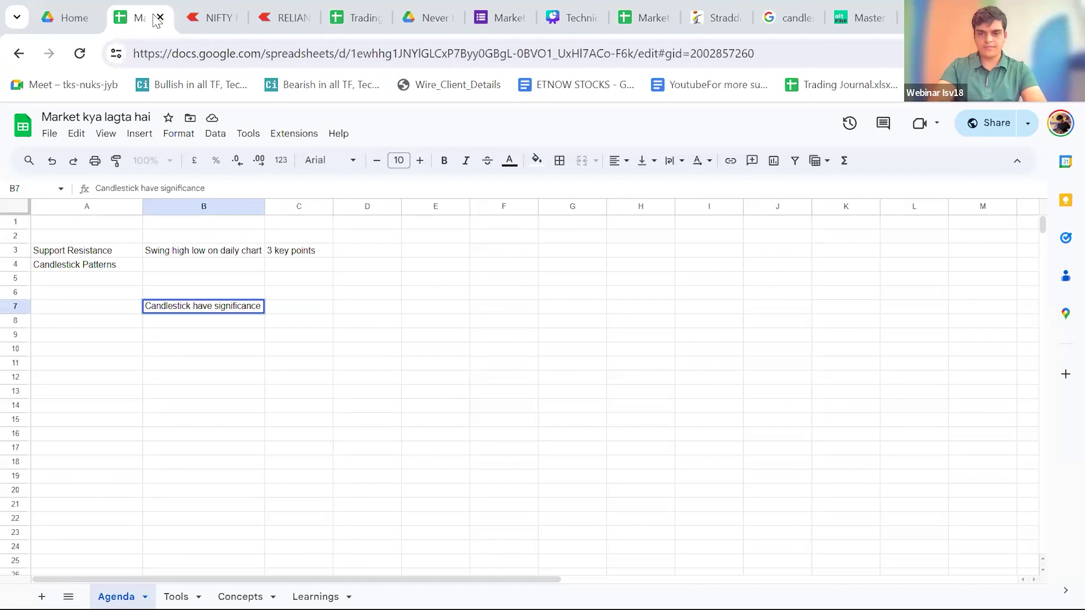
pyautogui.hotkey('ctrl', 'shift', 'Left')
pyautogui.press('Right')
pyautogui.write('at')
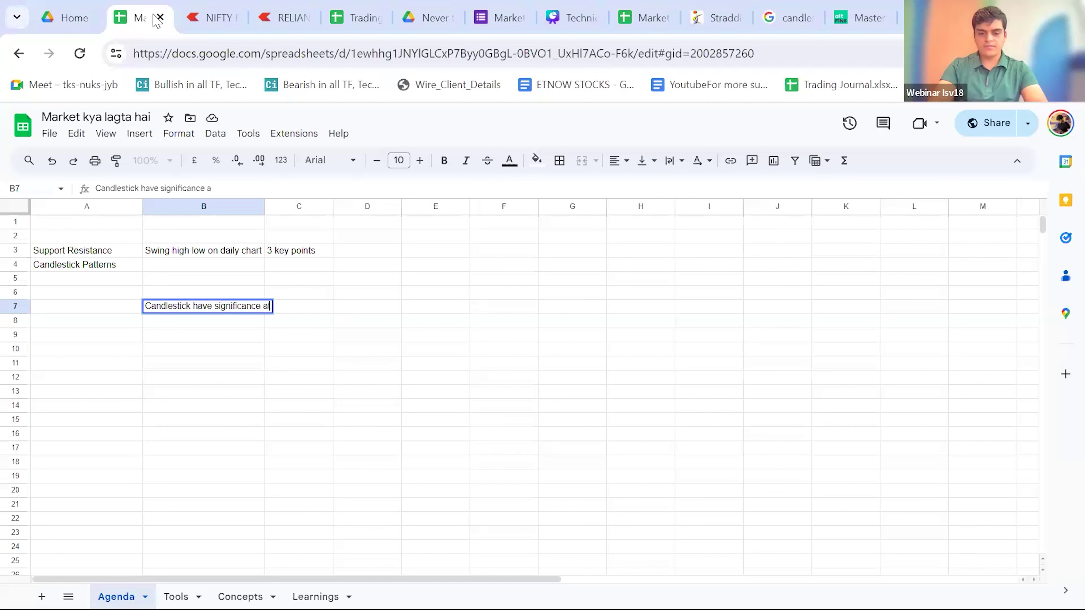
pyautogui.write(' ______________________')
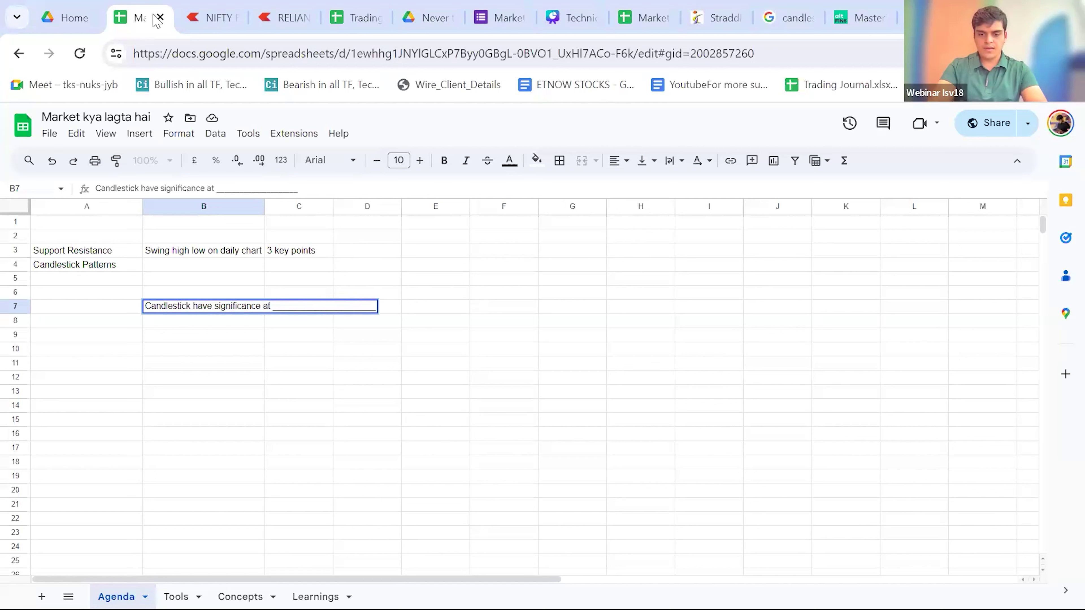
pyautogui.press('Return')
pyautogui.press('Down')
pyautogui.press('Down')
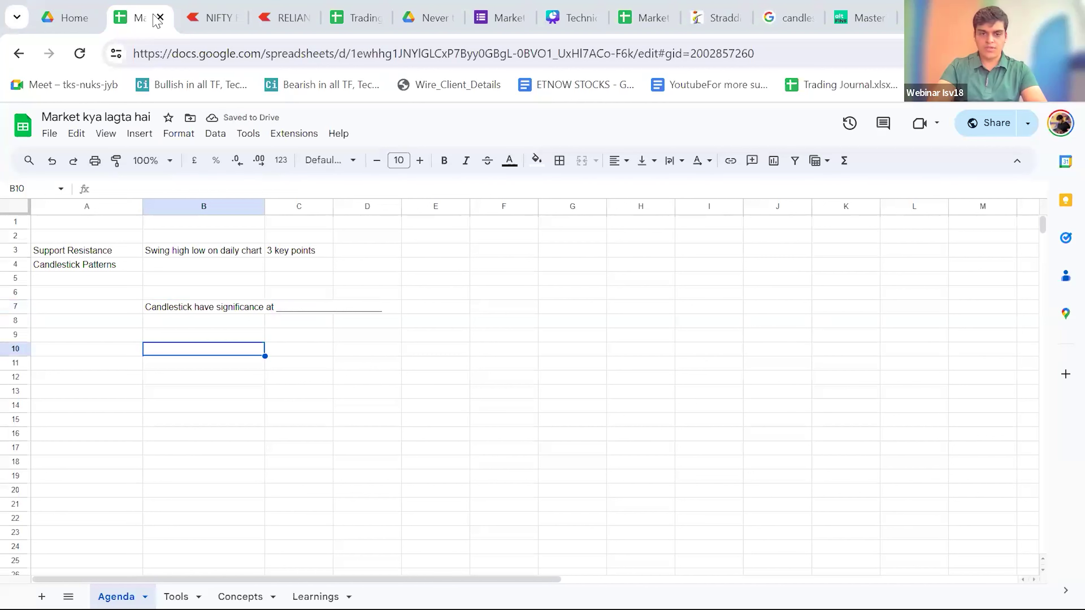
# - Replace the underscore blank at the end of the cell B7 sentence with "support and resistance"
pyautogui.press('Up')
pyautogui.press('Up')
pyautogui.press('Up')
pyautogui.press('BackSpace')
pyautogui.press('BackSpace')
pyautogui.press('BackSpace')
pyautogui.press('BackSpace')
pyautogui.press('BackSpace')
pyautogui.press('BackSpace')
pyautogui.press('BackSpace')
pyautogui.press('BackSpace')
pyautogui.press('BackSpace')
pyautogui.press('BackSpace')
pyautogui.press('BackSpace')
pyautogui.press('BackSpace')
pyautogui.press('BackSpace')
pyautogui.press('BackSpace')
pyautogui.press('BackSpace')
pyautogui.press('BackSpace')
pyautogui.press('BackSpace')
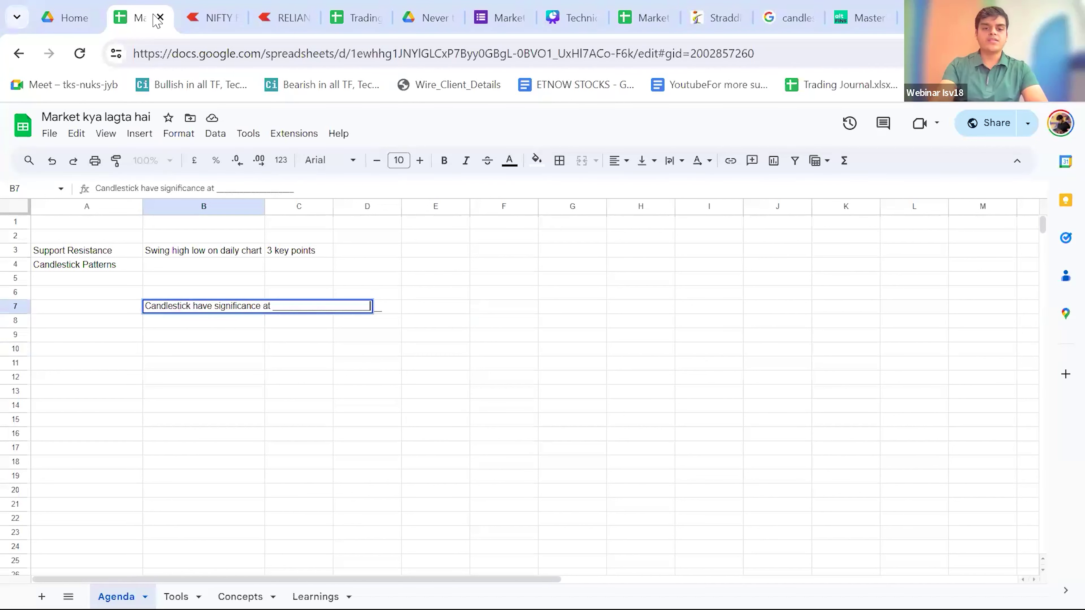
pyautogui.press('BackSpace')
pyautogui.press('BackSpace')
pyautogui.press('BackSpace')
pyautogui.press('BackSpace')
pyautogui.press('BackSpace')
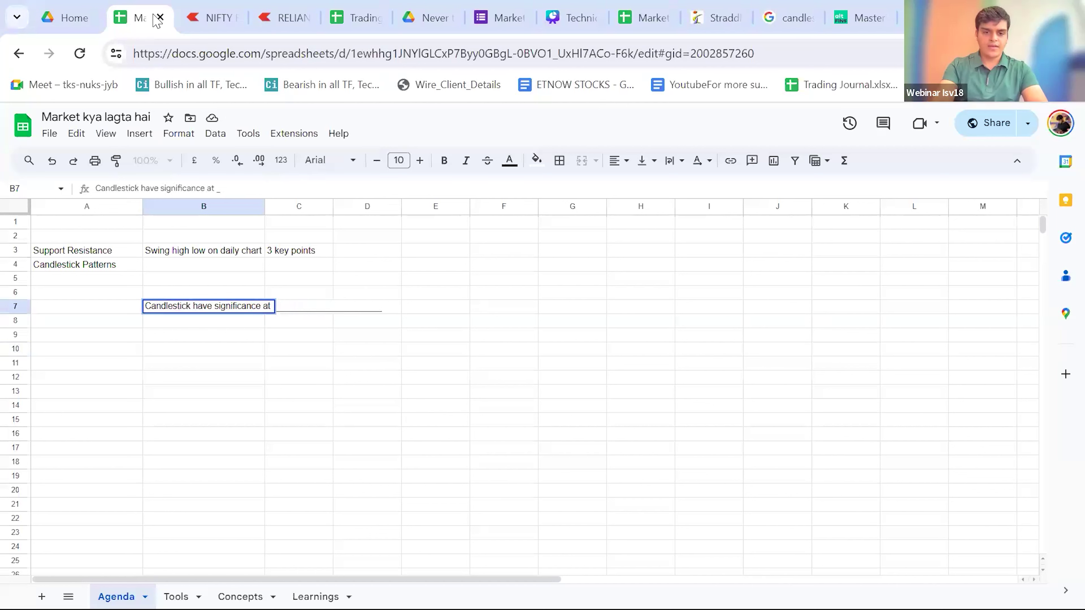
pyautogui.write('suppor')
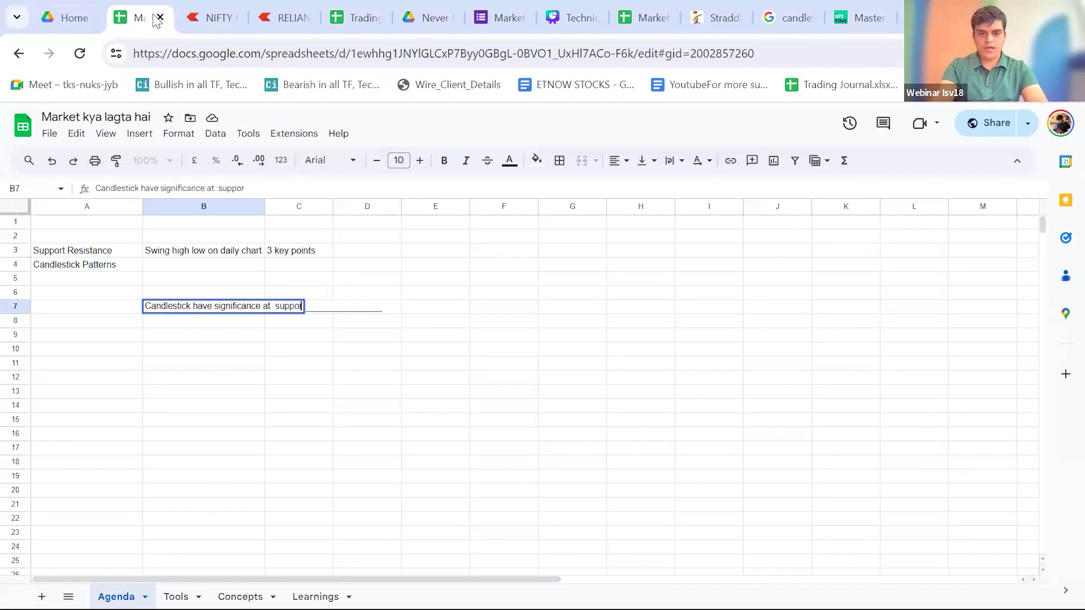
pyautogui.write('t and re')
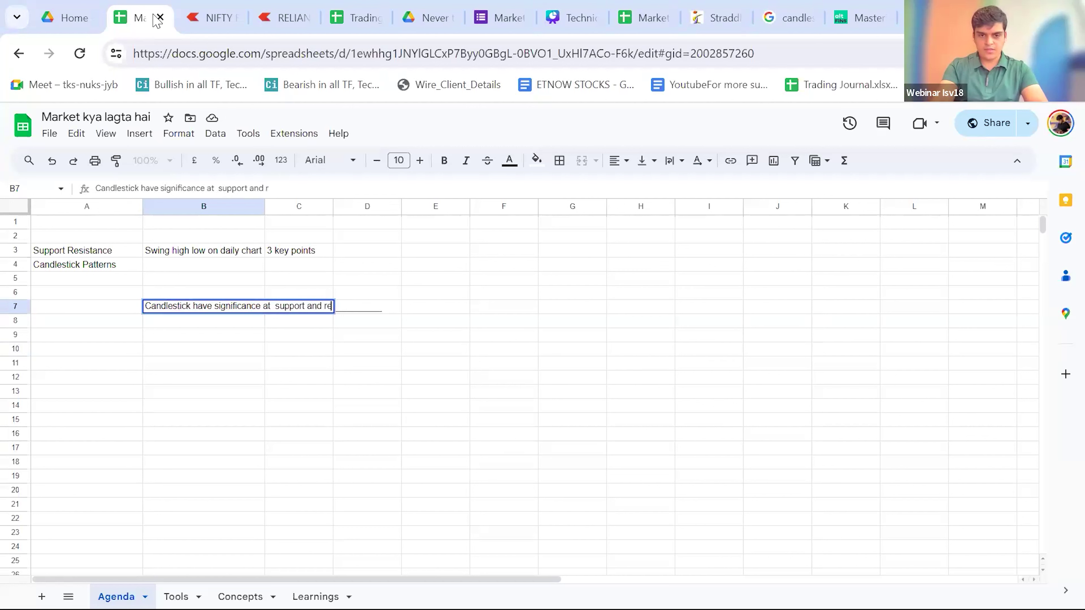
pyautogui.write('sistandce')
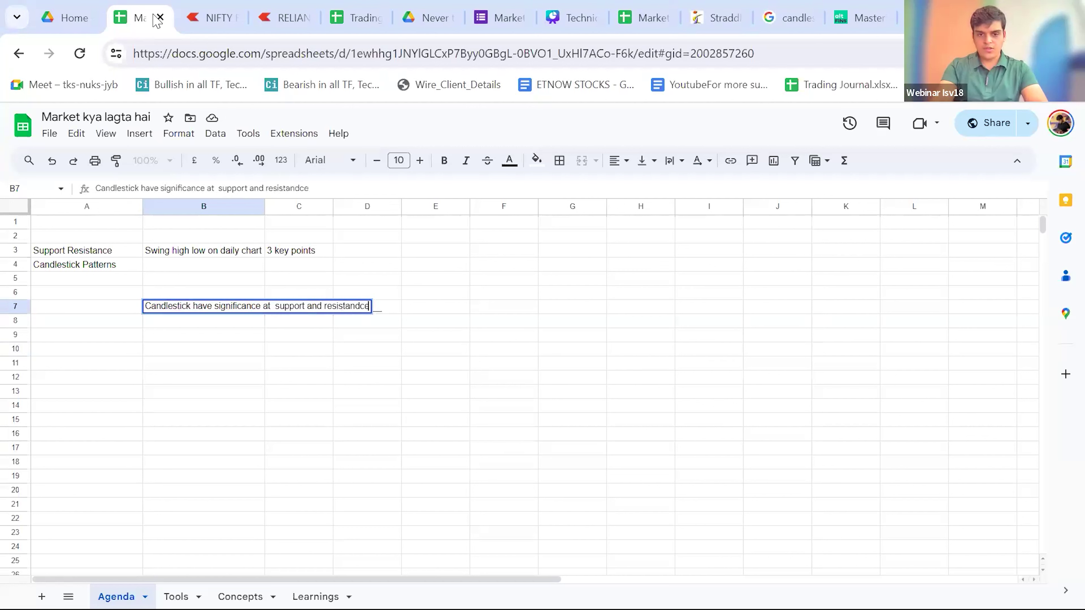
pyautogui.press('BackSpace')
pyautogui.press('BackSpace')
pyautogui.press('BackSpace')
pyautogui.write('n')
pyautogui.press('BackSpace')
pyautogui.write('ce')
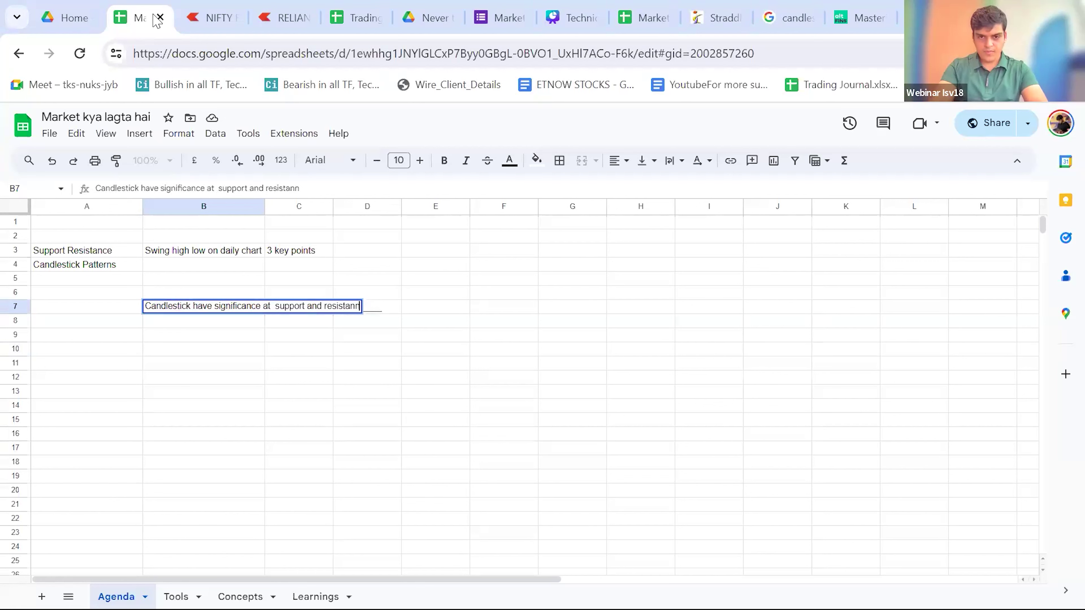
pyautogui.click(367, 349)
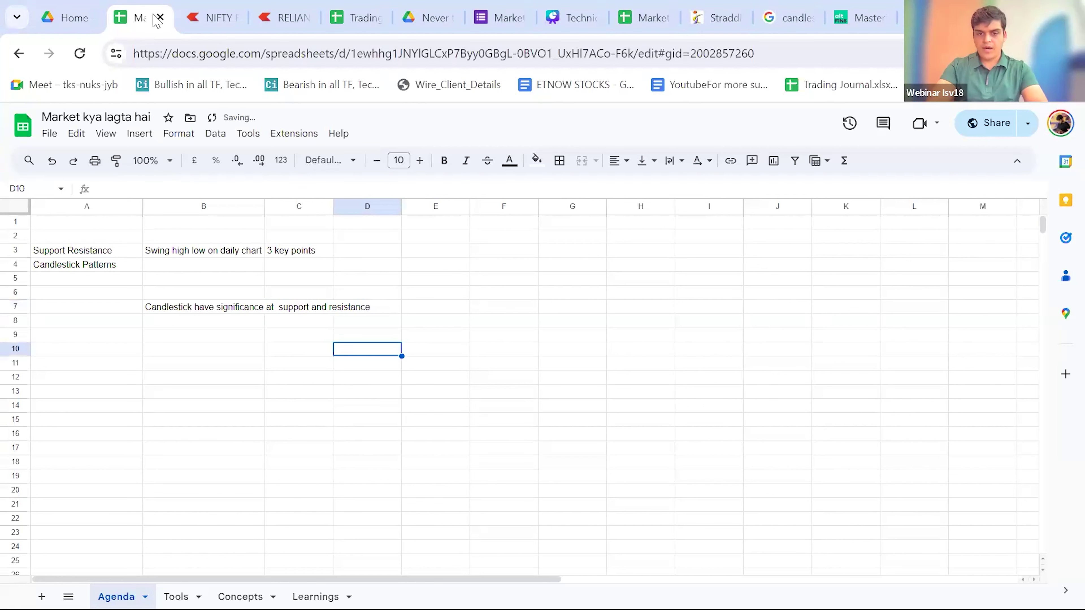
# - Enter the note "BHAAV BHAGWAN CHE" in cell G4
pyautogui.click(572, 264)
pyautogui.press('Return')
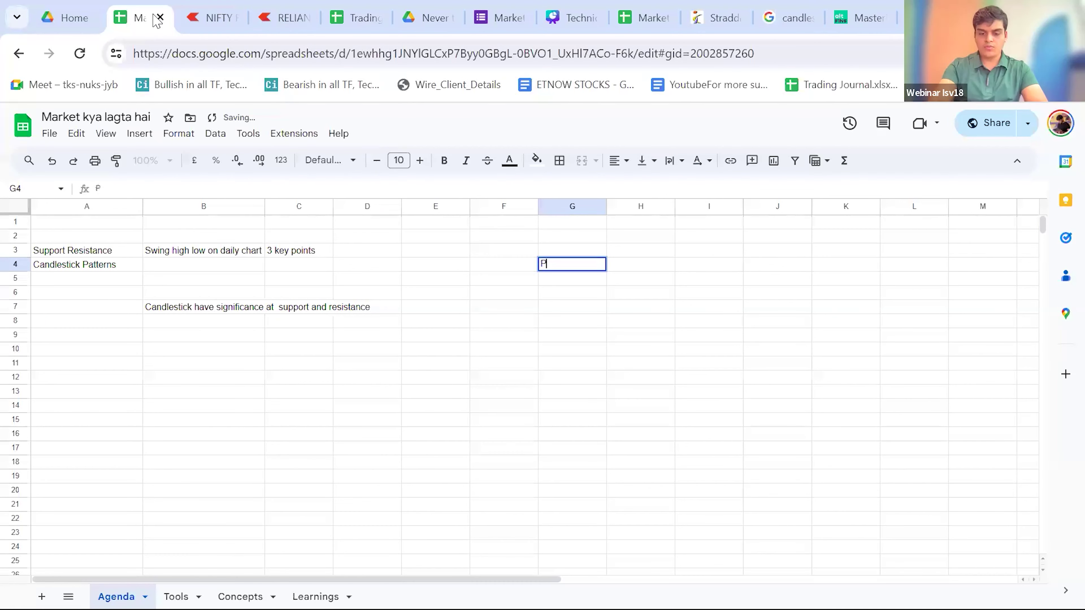
pyautogui.write('bha')
pyautogui.press('BackSpace')
pyautogui.press('BackSpace')
pyautogui.press('BackSpace')
pyautogui.write('BHAAV BHA')
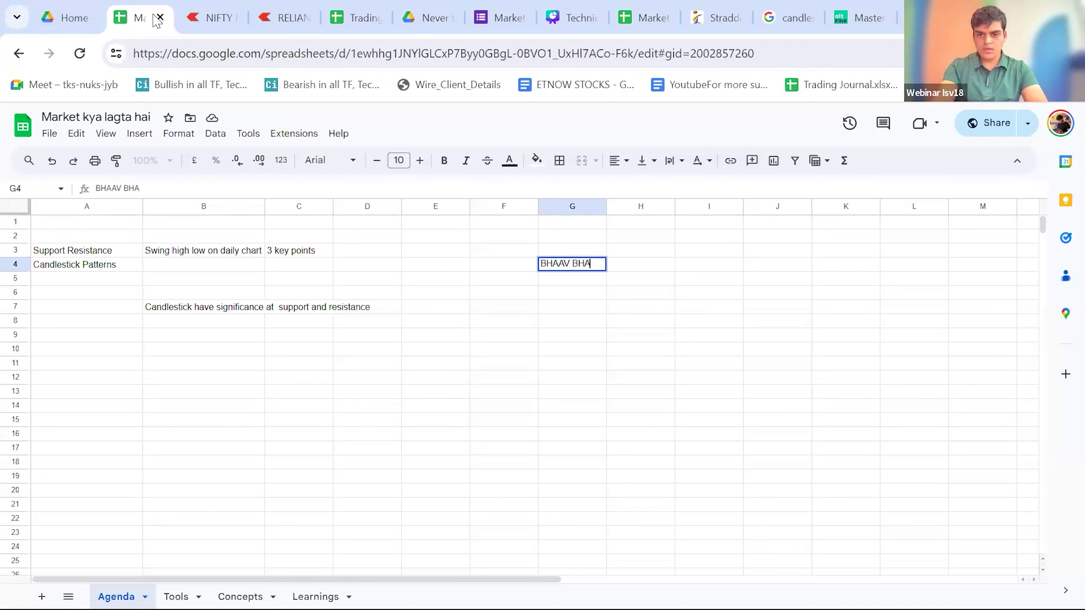
pyautogui.write('GWAN CHE')
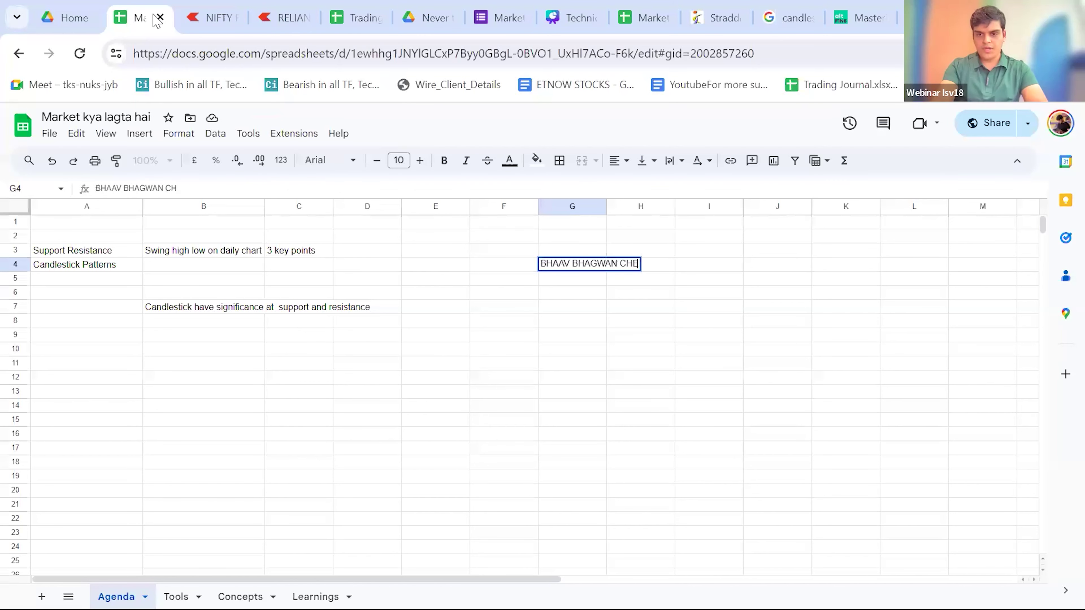
pyautogui.press('Return')
# - Enter "PRICES HAVE MEMORY" in cell G5 and widen column G to fit the notes
pyautogui.write('P')
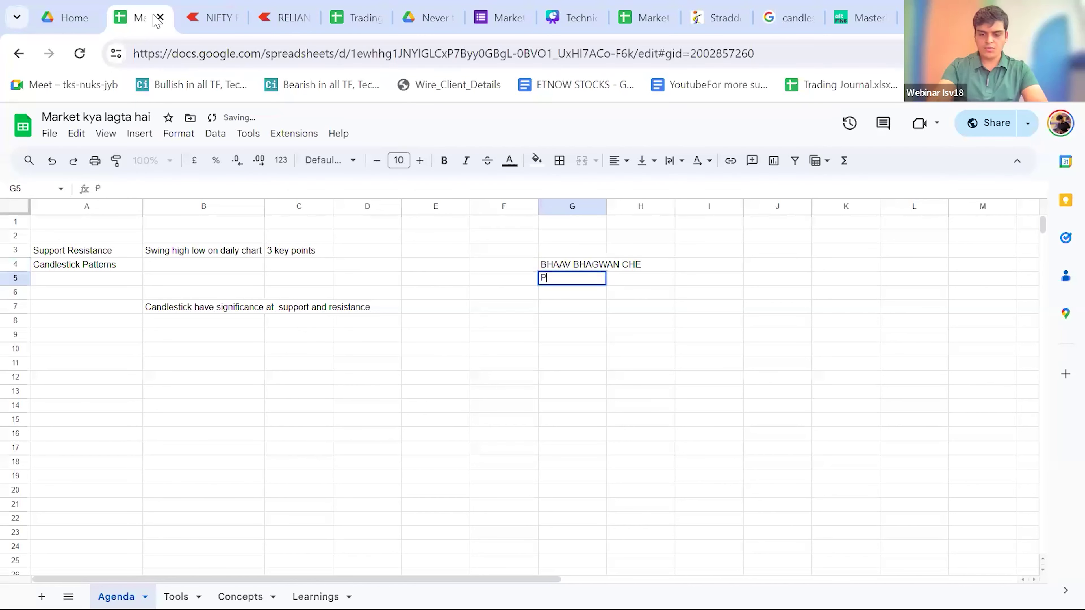
pyautogui.write('RICES HAVE ')
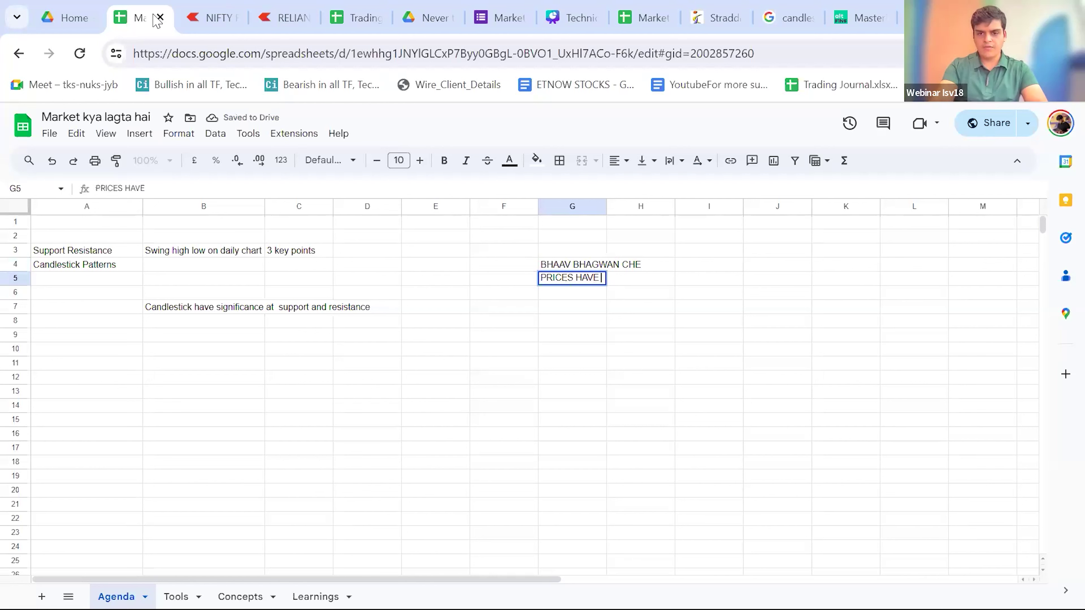
pyautogui.write('MEMORY')
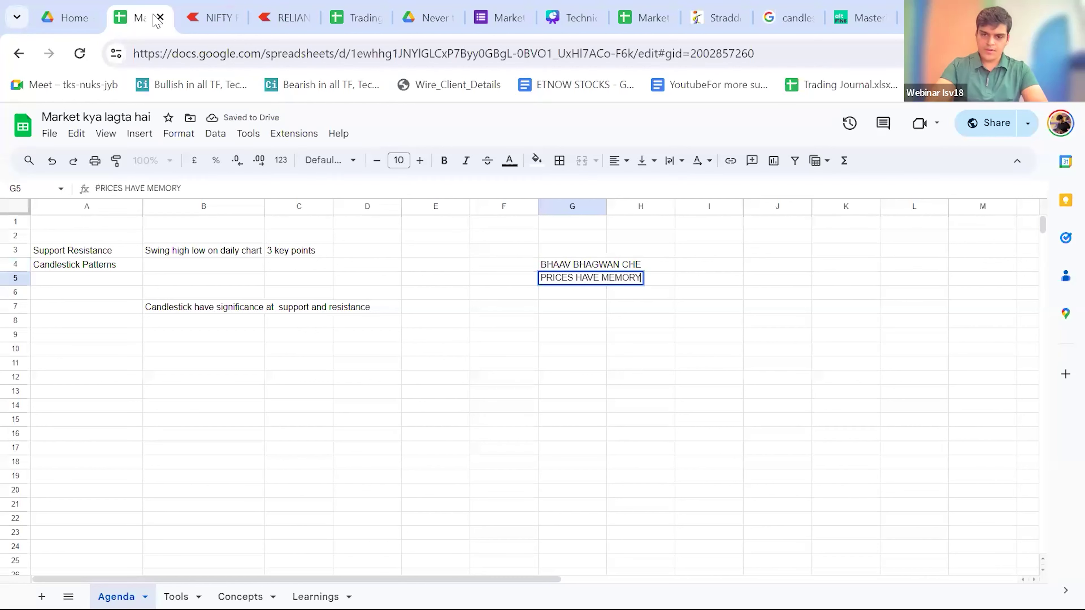
pyautogui.press('Return')
pyautogui.moveTo(606, 207); pyautogui.dragTo(662, 207)
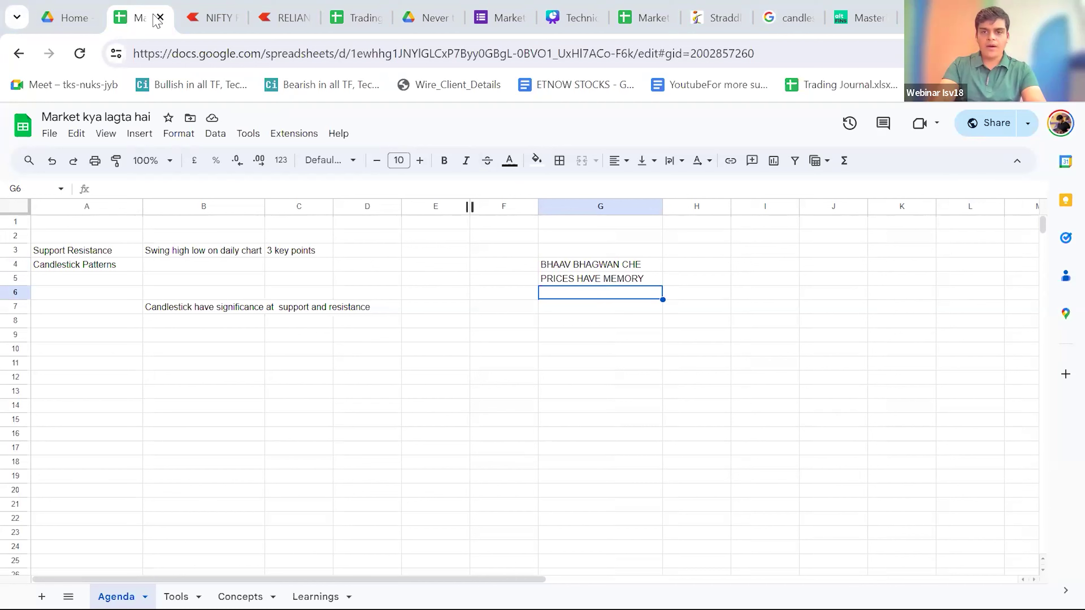
# - Return to RELIANCE's daily chart in Kite and temporarily circle the long red candle at the moving average before 29 January
pyautogui.click(286, 15)
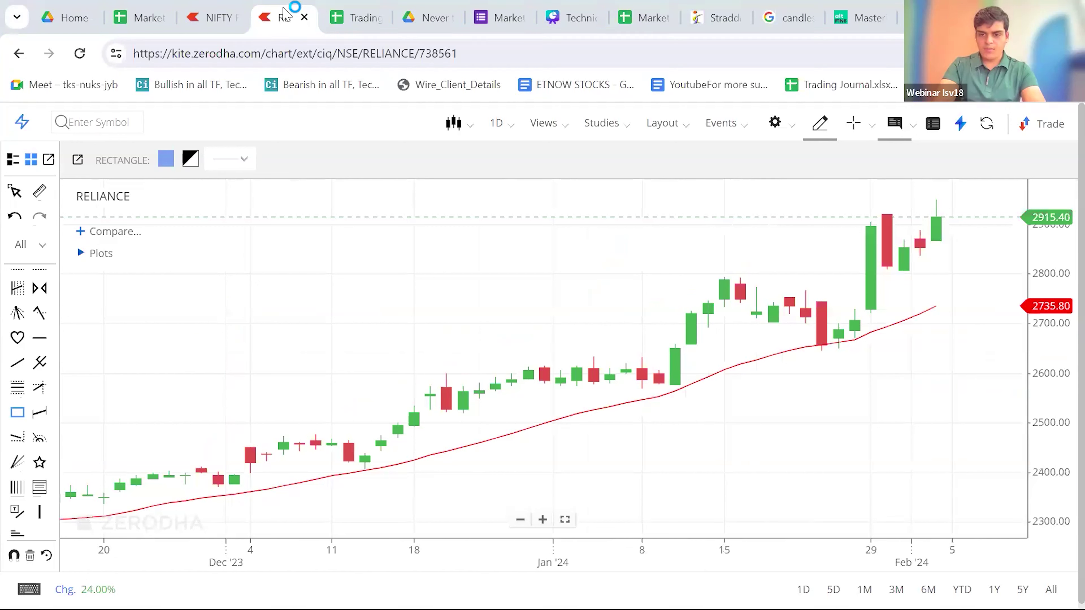
pyautogui.moveTo(831, 287)
pyautogui.mouseDown()
pyautogui.moveTo(852, 321)
pyautogui.moveTo(813, 289)
pyautogui.mouseUp()
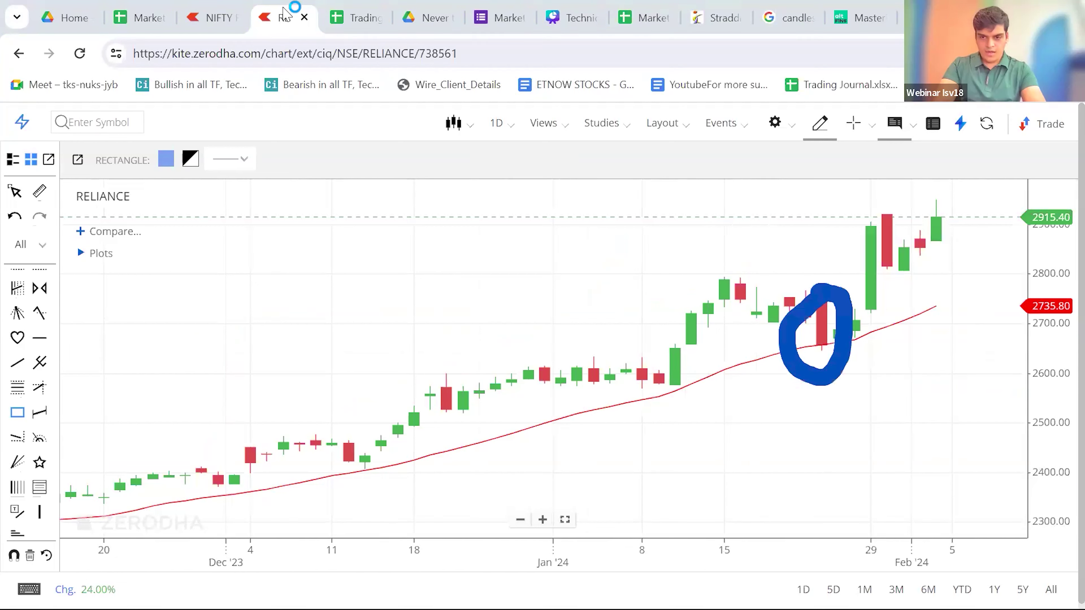
pyautogui.moveTo(817, 367); pyautogui.dragTo(826, 359)
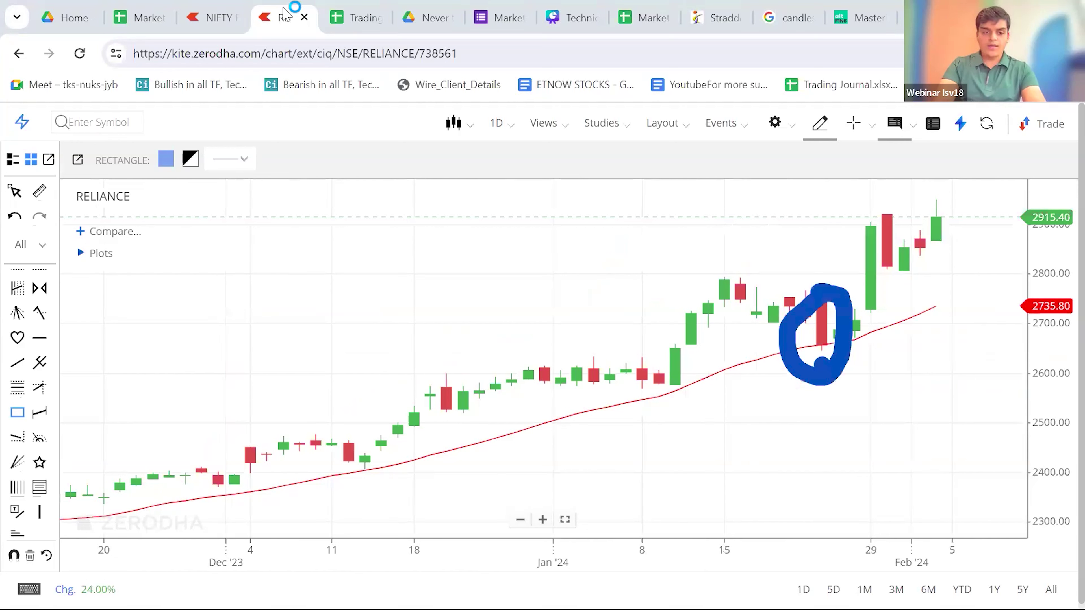
pyautogui.press('Escape')
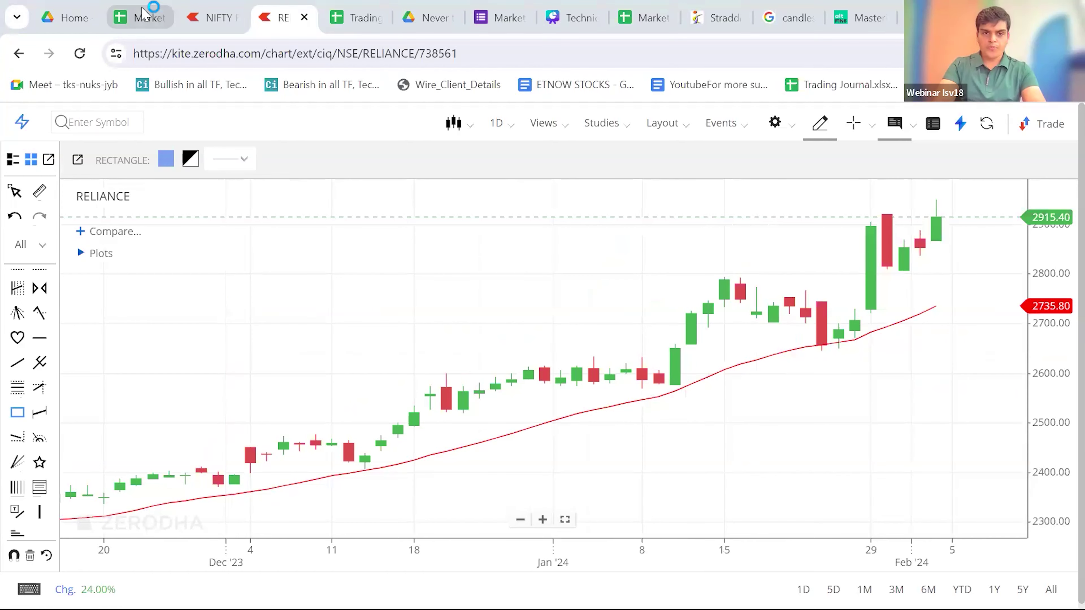
# - Go back to the agenda sheet and list "TREND", "SUPPORT RESISTANCE" and "CANDLESTICK" in cells I6 to I8
pyautogui.click(123, 5)
pyautogui.write('T')
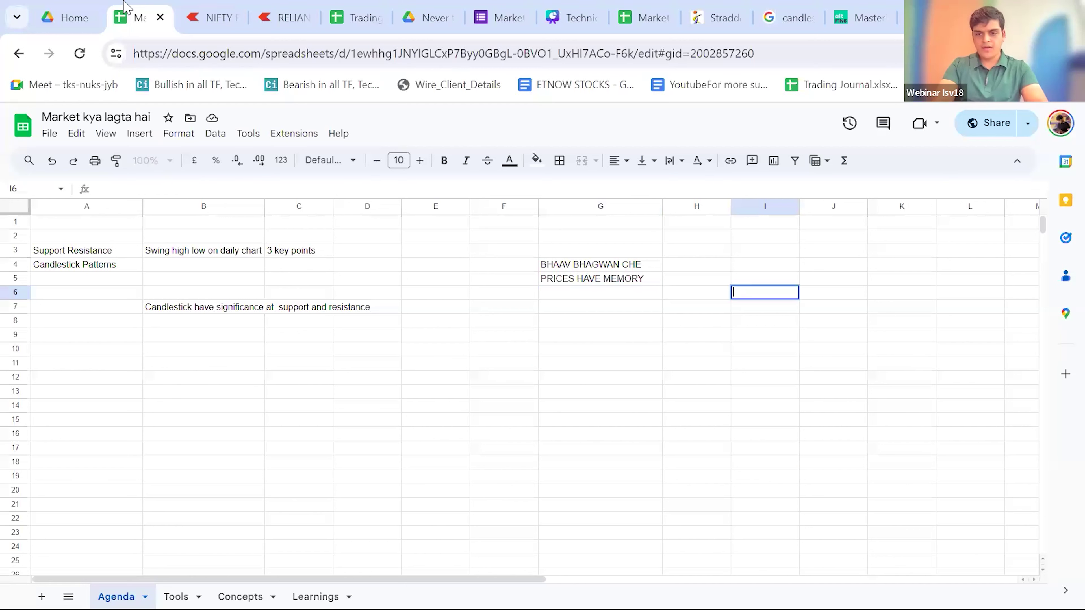
pyautogui.write('REND')
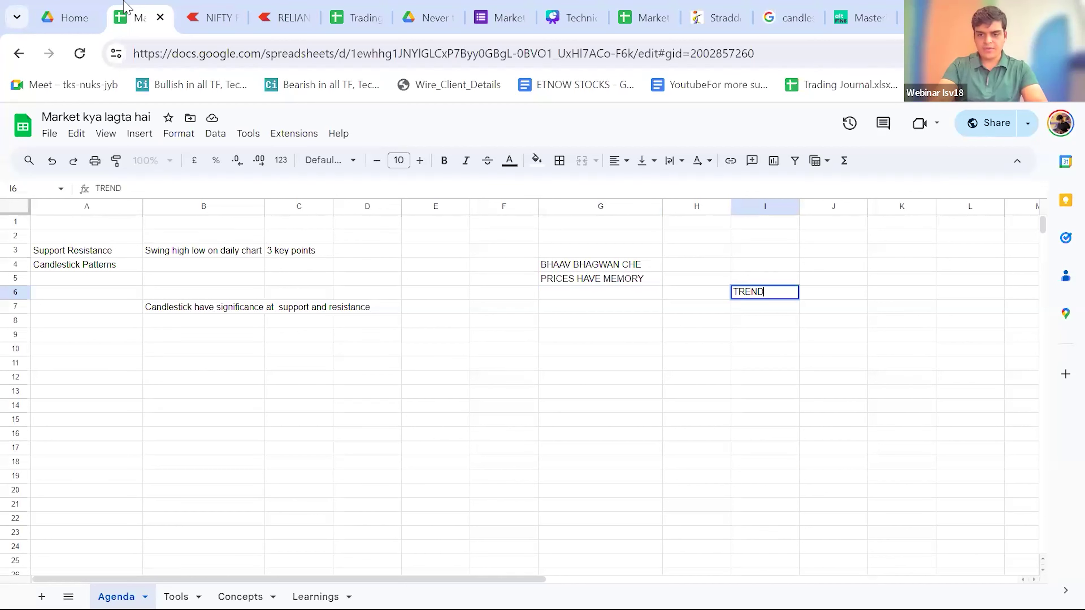
pyautogui.press('Return')
pyautogui.write('SUPPORT RESIS')
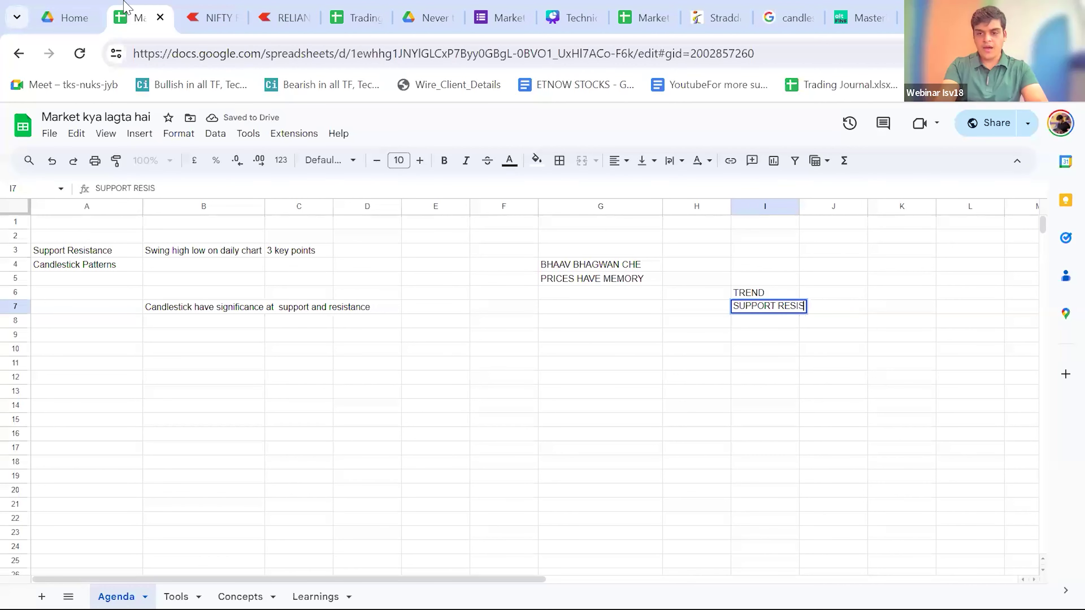
pyautogui.write('TANCE')
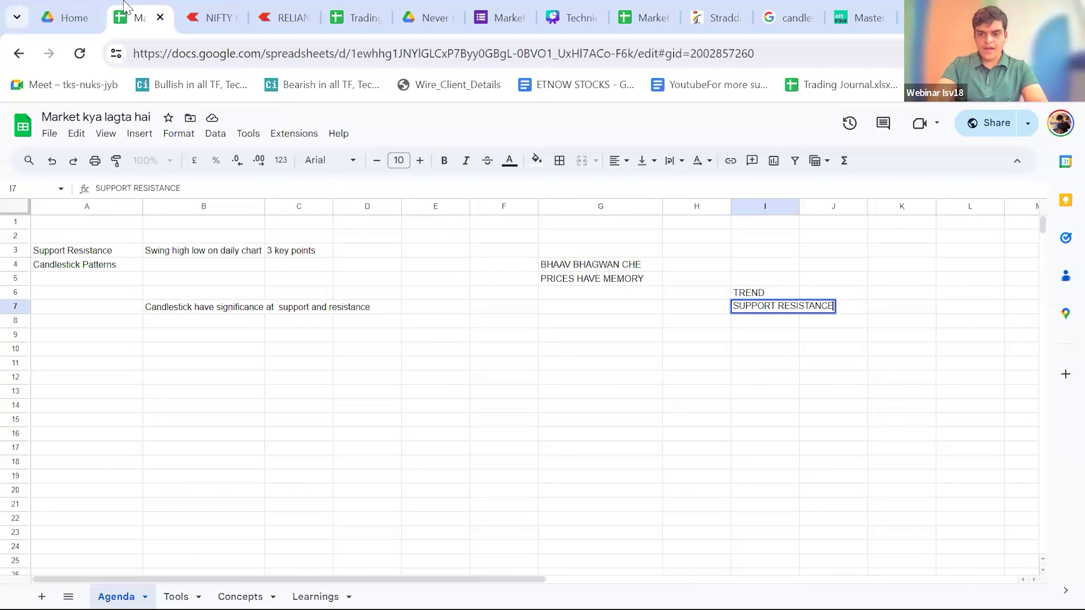
pyautogui.press('Return')
pyautogui.write('CANDLE')
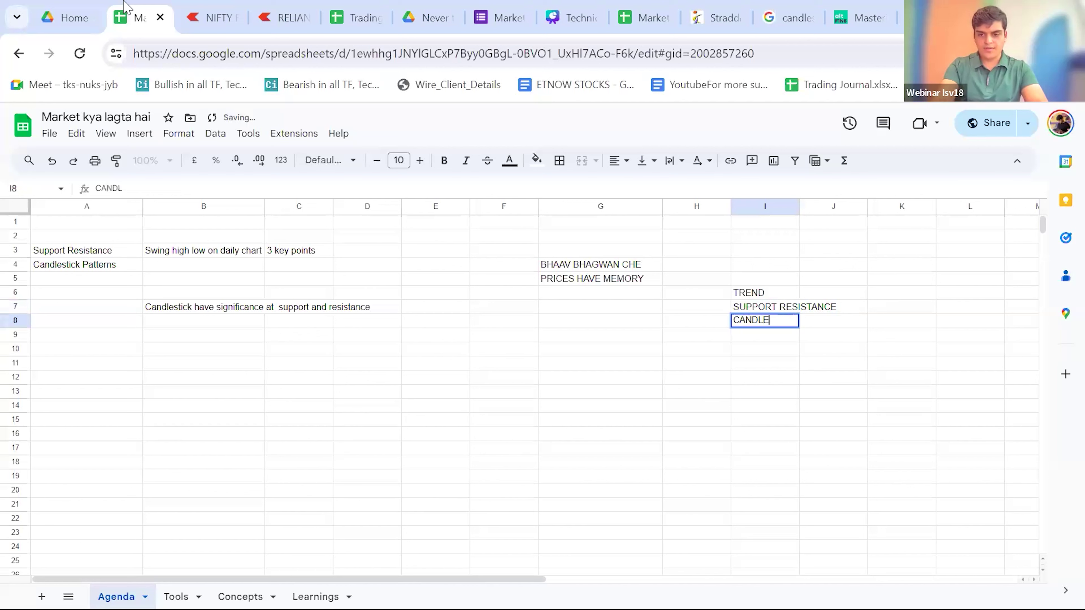
pyautogui.write('STICK')
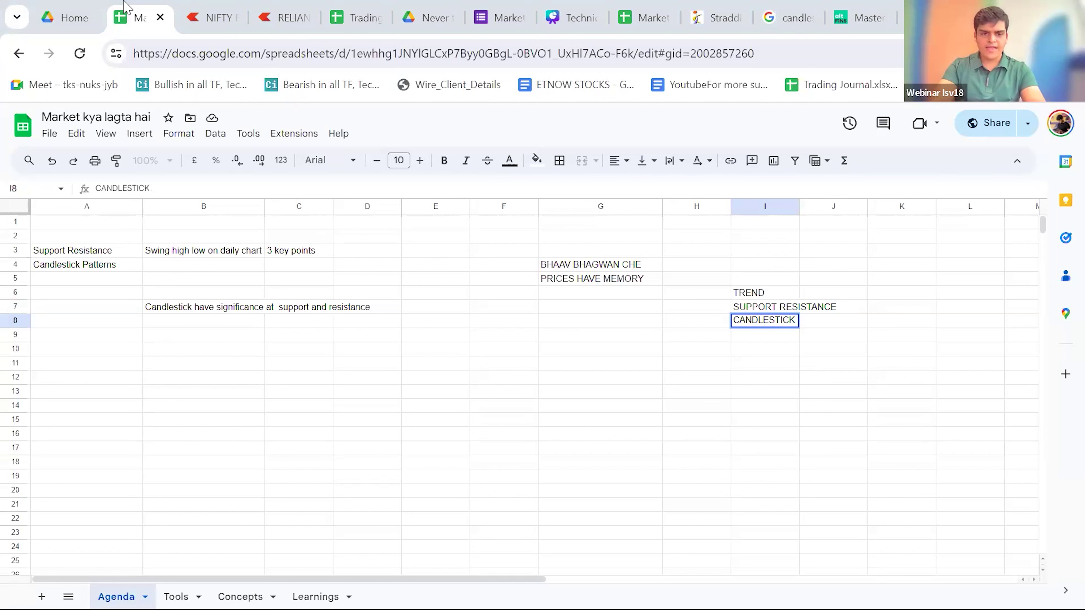
# - Enter the note "Green candlestick at _____support____" in cell B9
pyautogui.doubleClick(204, 334)
pyautogui.write('Gre')
pyautogui.write('en ')
pyautogui.write('candels')
pyautogui.press('BackSpace')
pyautogui.press('BackSpace')
pyautogui.press('BackSpace')
pyautogui.write('lestick at ')
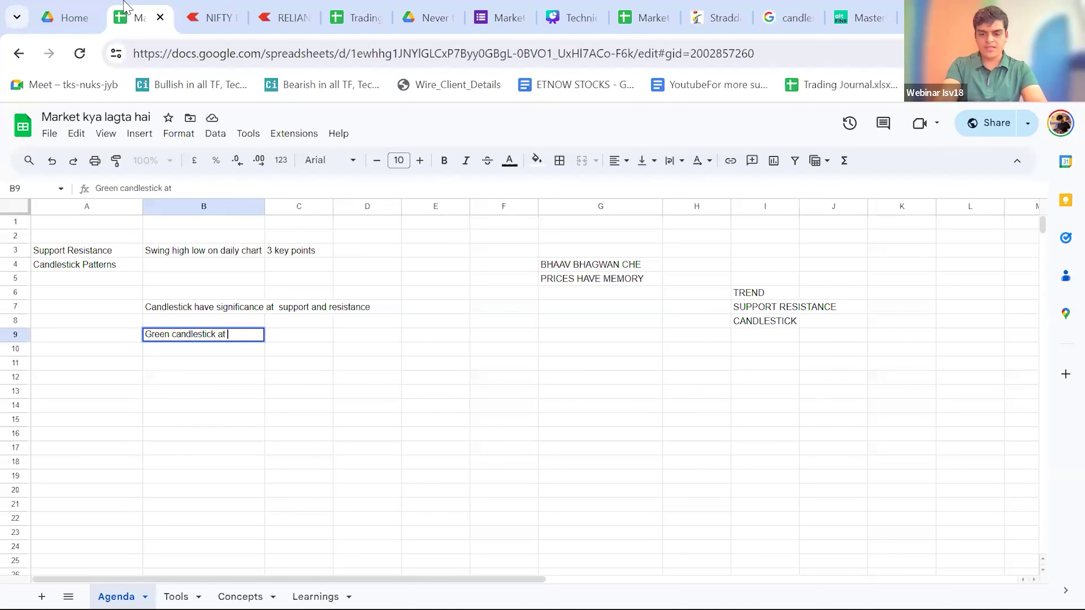
pyautogui.write('________')
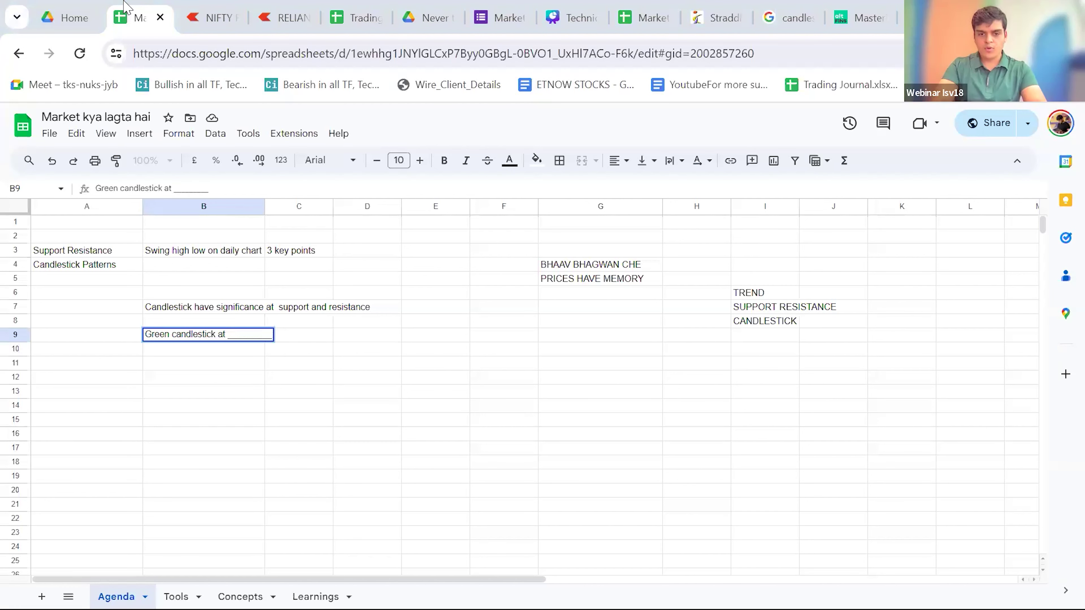
pyautogui.write('support')
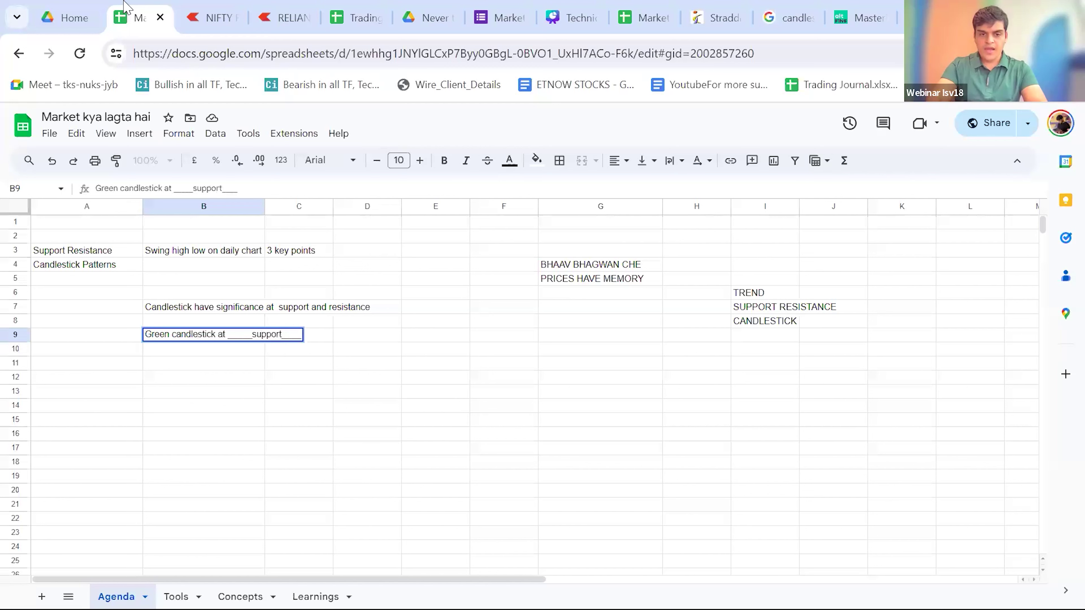
pyautogui.press('Return')
# - Enter the note "Red candlestick at Resistance" in cell B10
pyautogui.write('R')
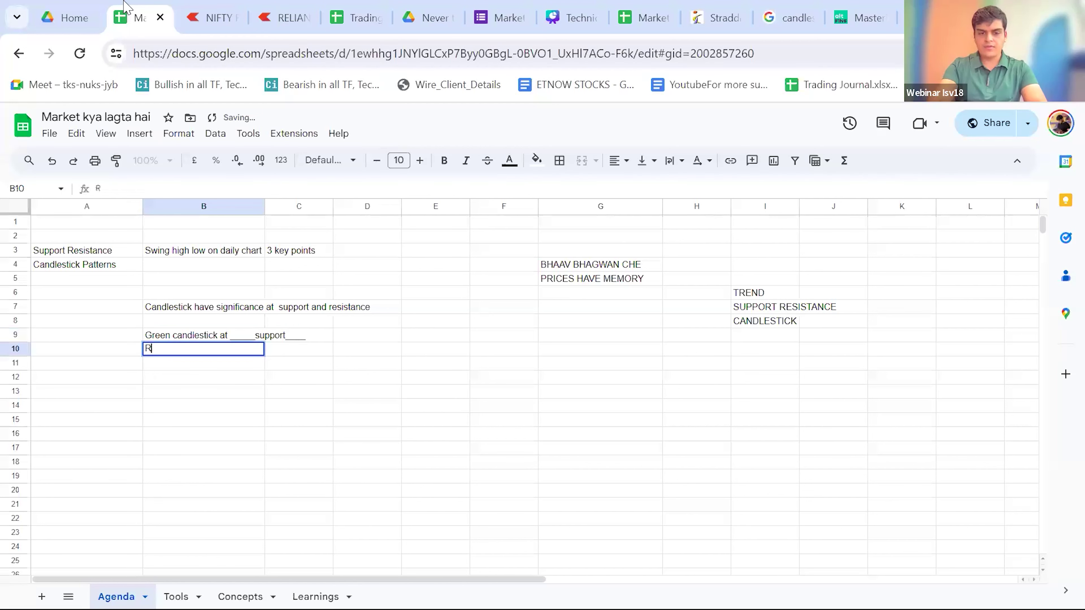
pyautogui.write('ed candl')
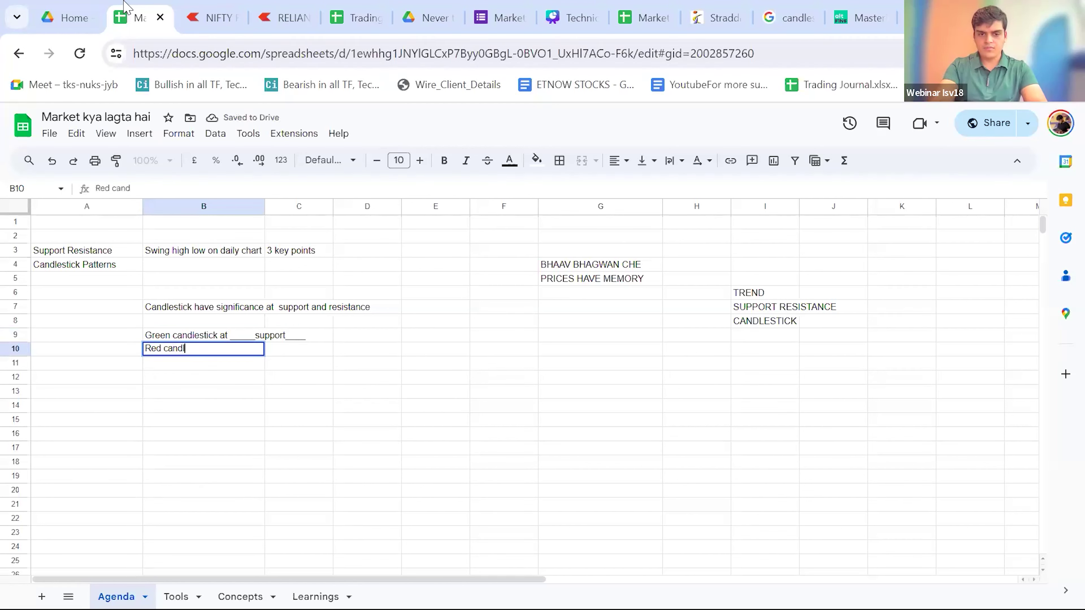
pyautogui.write('estick a')
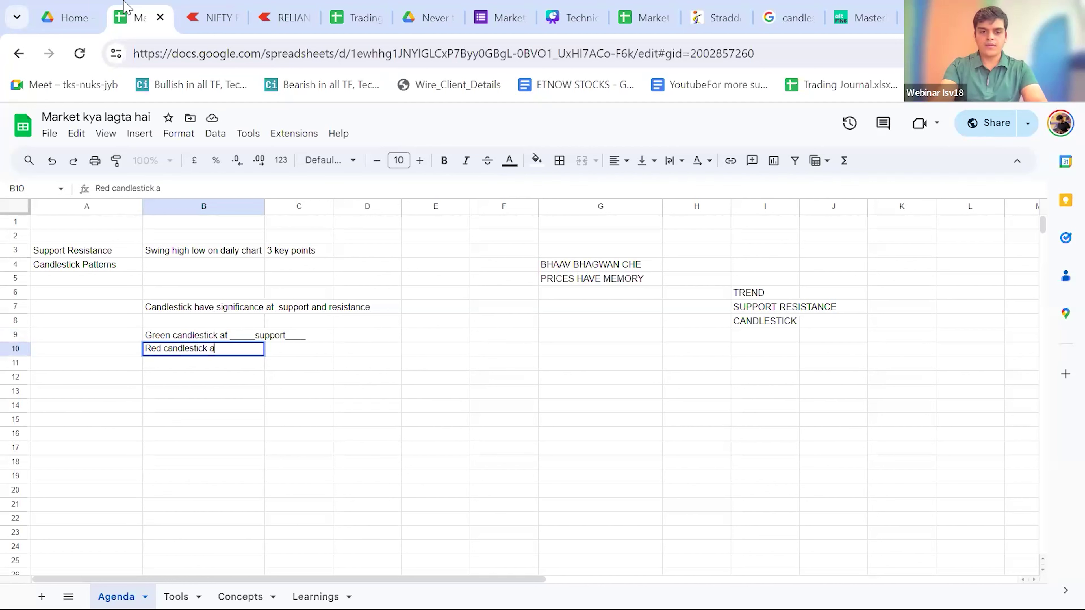
pyautogui.write('t Resistance')
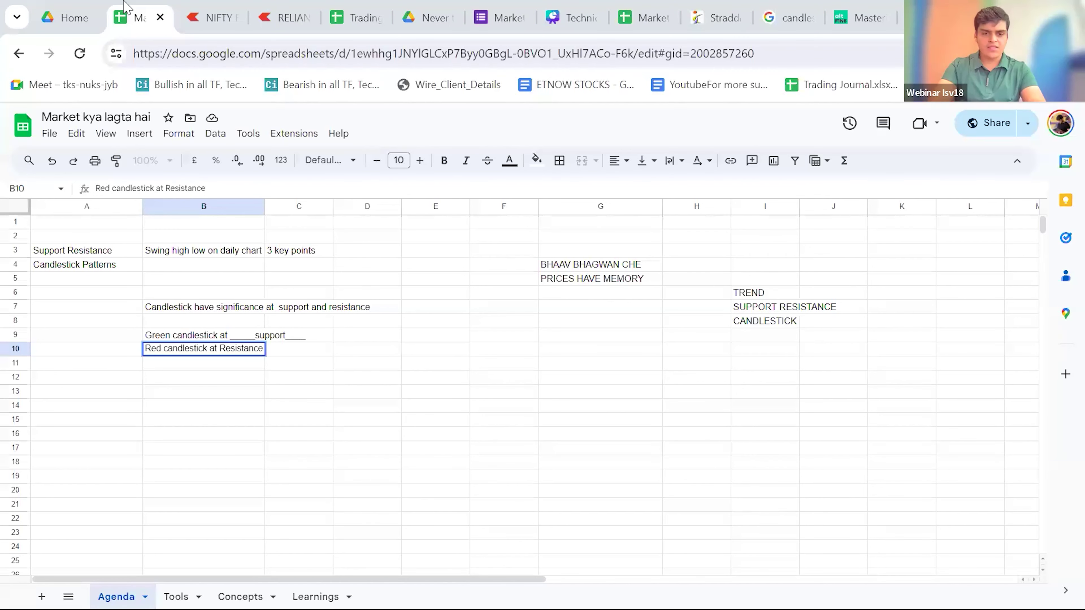
pyautogui.press('Return')
# - Leave row 11 blank and enter the question "Why ?" in cell B12
pyautogui.press('Down')
pyautogui.write('WH')
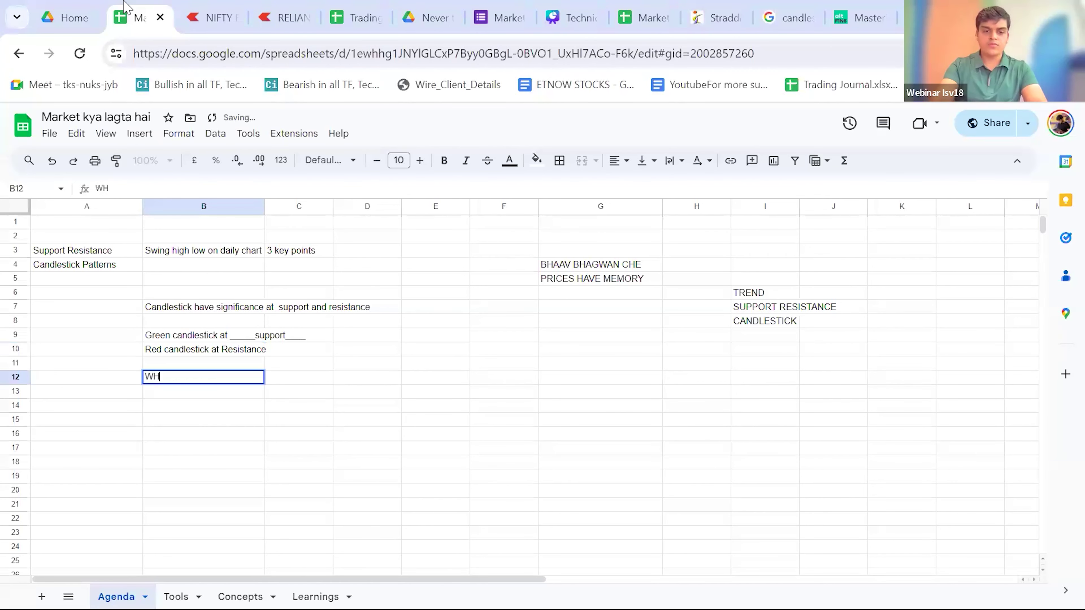
pyautogui.write('Y')
pyautogui.write('hy ')
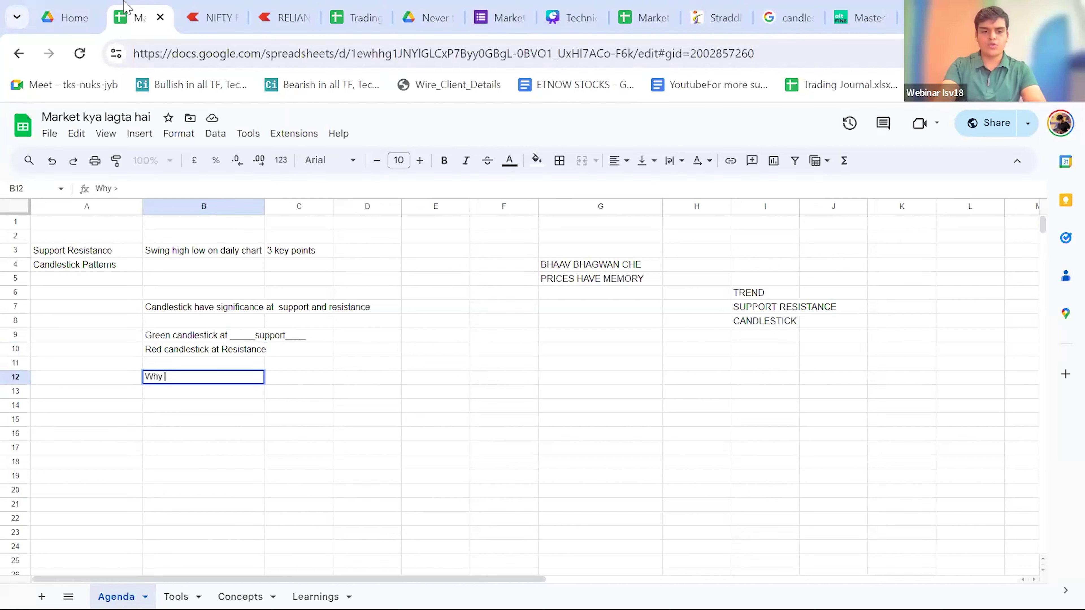
pyautogui.write('?')
pyautogui.press('Return')
# - Enter "Buying Demand" in cell B14 and "Selling Pressure" in cell B15
pyautogui.press('Down')
pyautogui.press('Return')
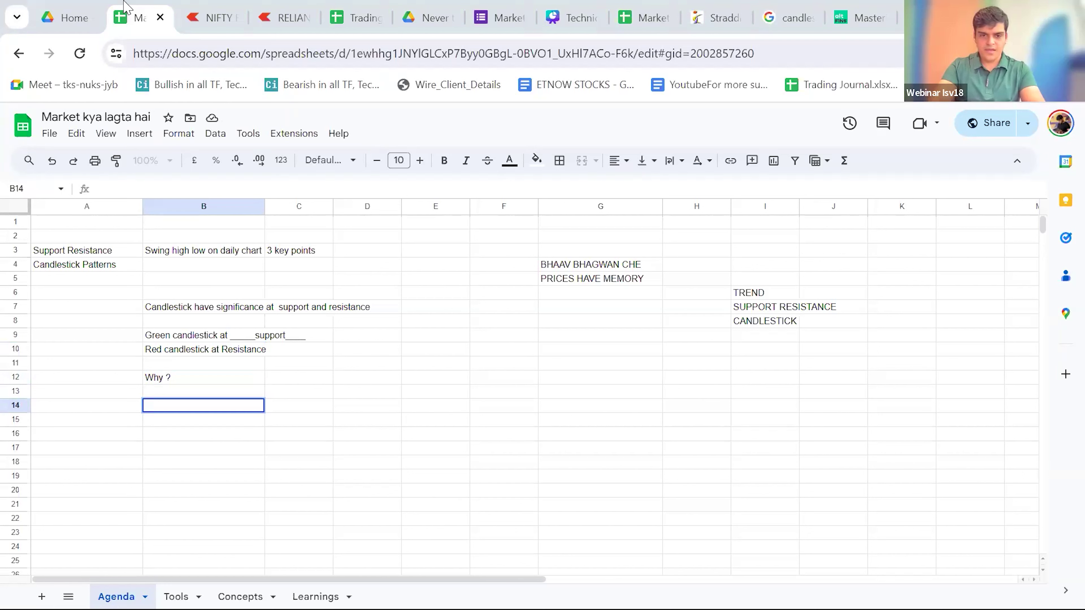
pyautogui.write('uy')
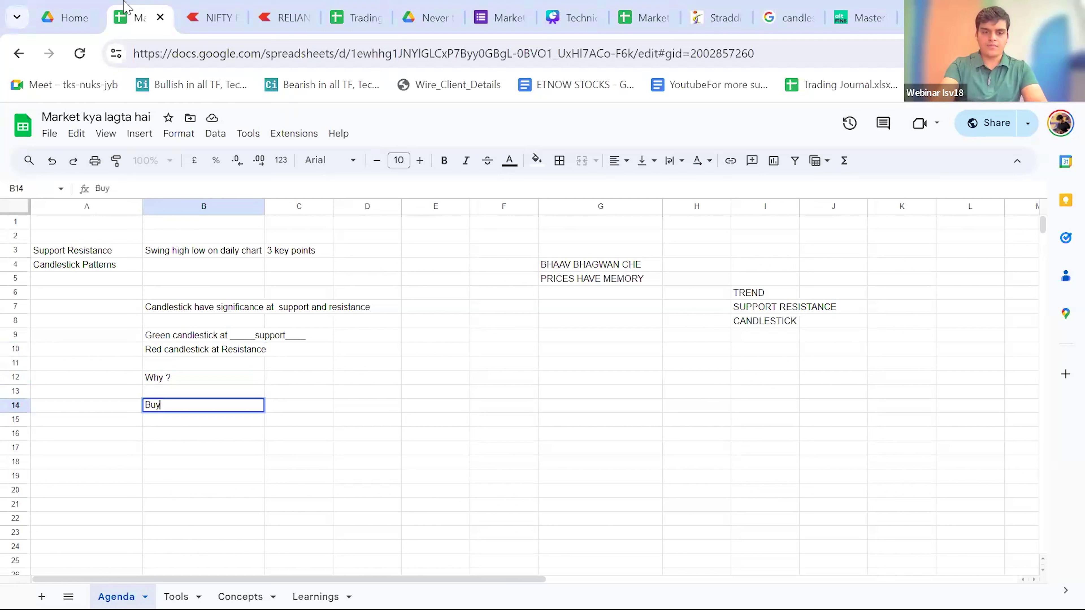
pyautogui.write('ing Demand')
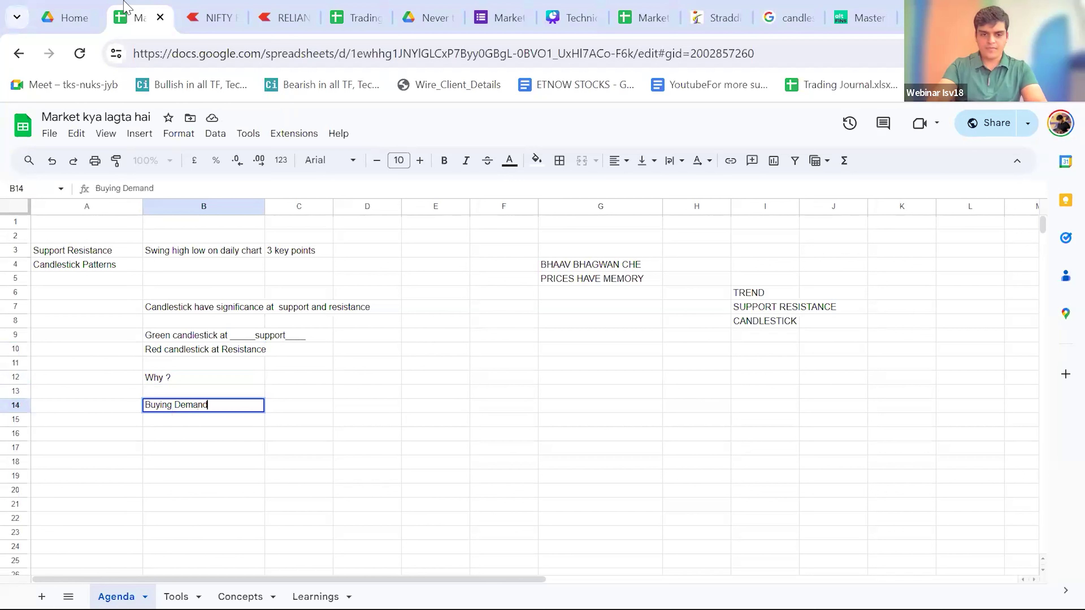
pyautogui.press('Return')
pyautogui.write('S')
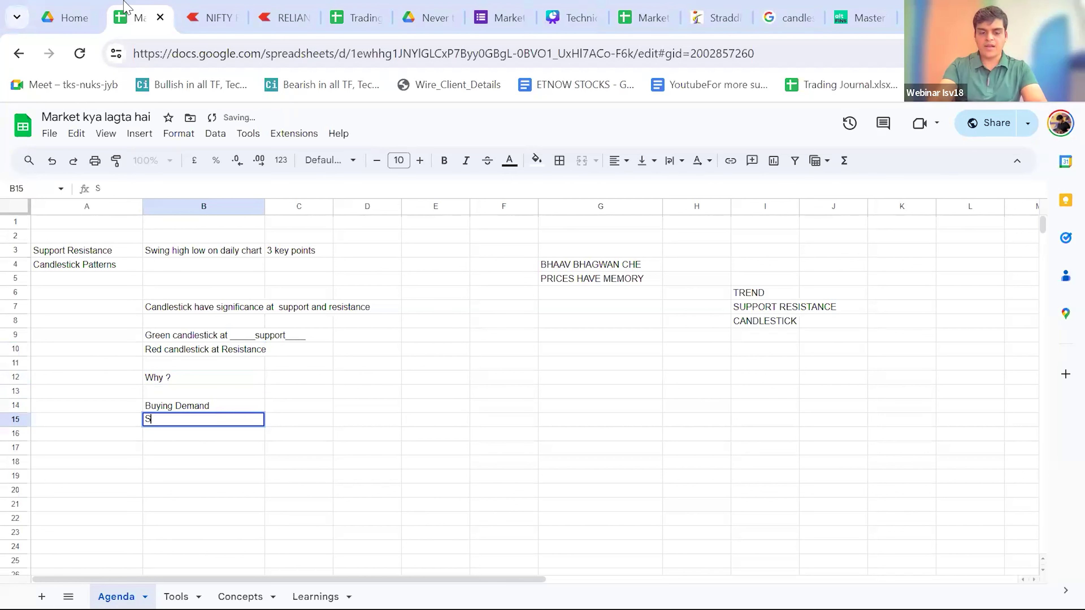
pyautogui.write('elling Pressure')
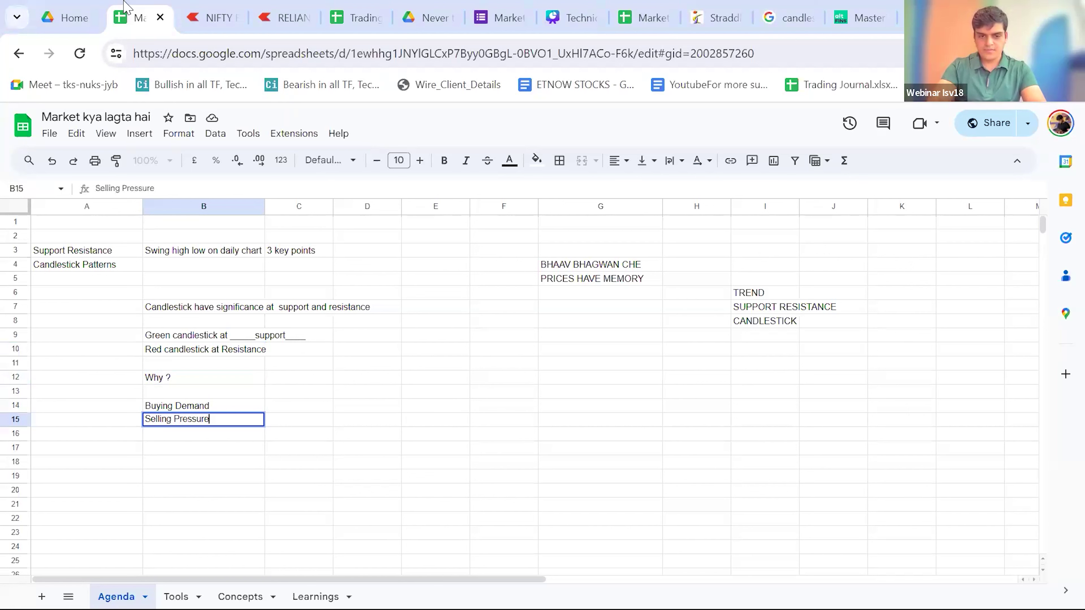
# - Label the two reasons with "Green" in cell A14 and "Red" in cell A15
pyautogui.press('Left')
pyautogui.press('Up')
pyautogui.write('Green')
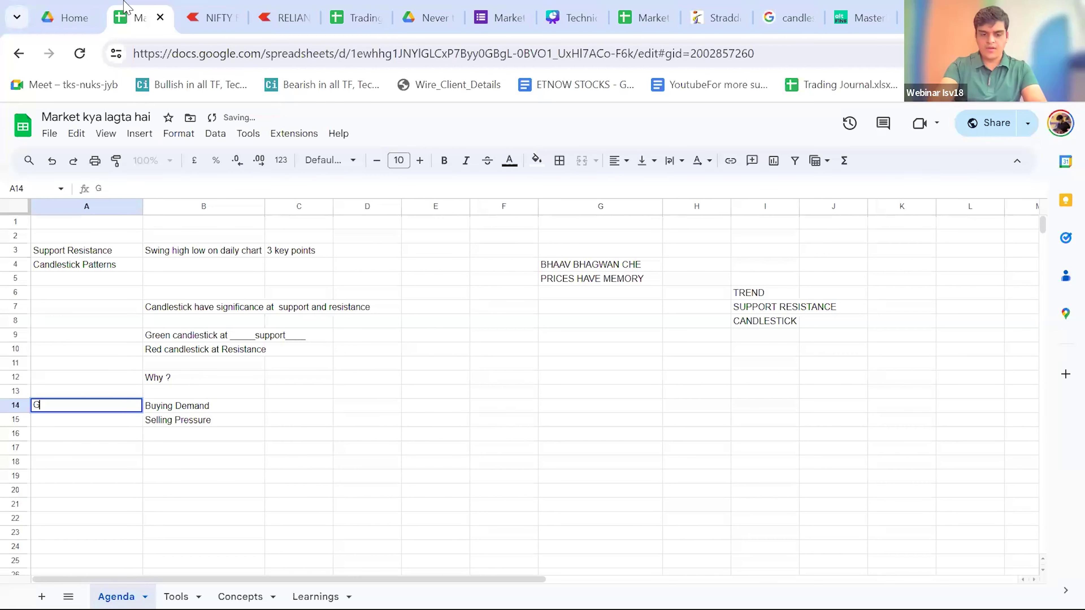
pyautogui.press('Return')
pyautogui.write('Red')
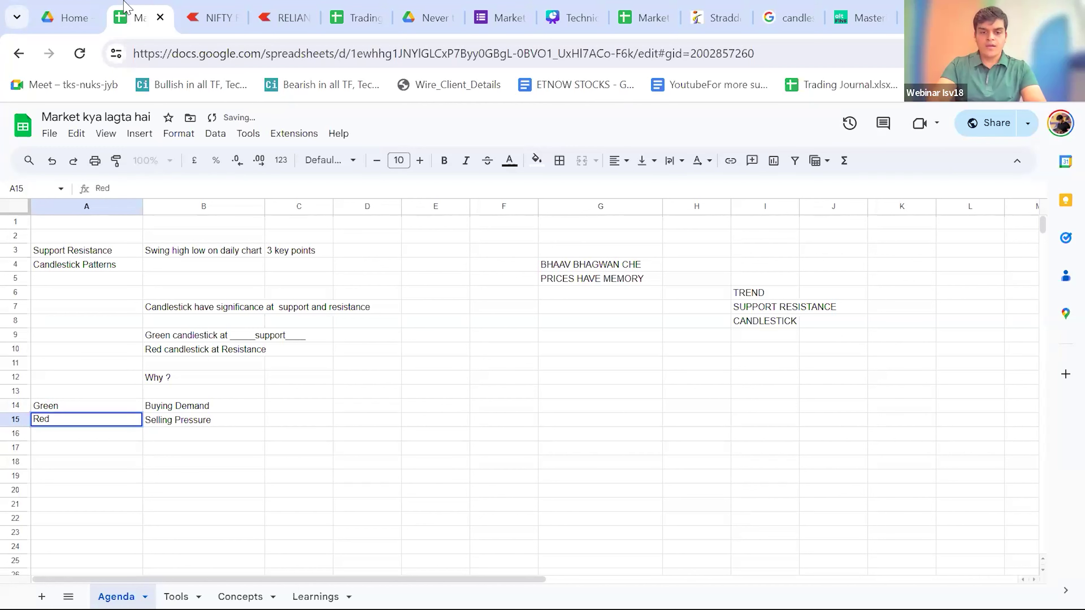
pyautogui.press('Return')
pyautogui.press('Down')
pyautogui.press('Down')
pyautogui.press('Down')
pyautogui.press('Down')
pyautogui.press('Down')
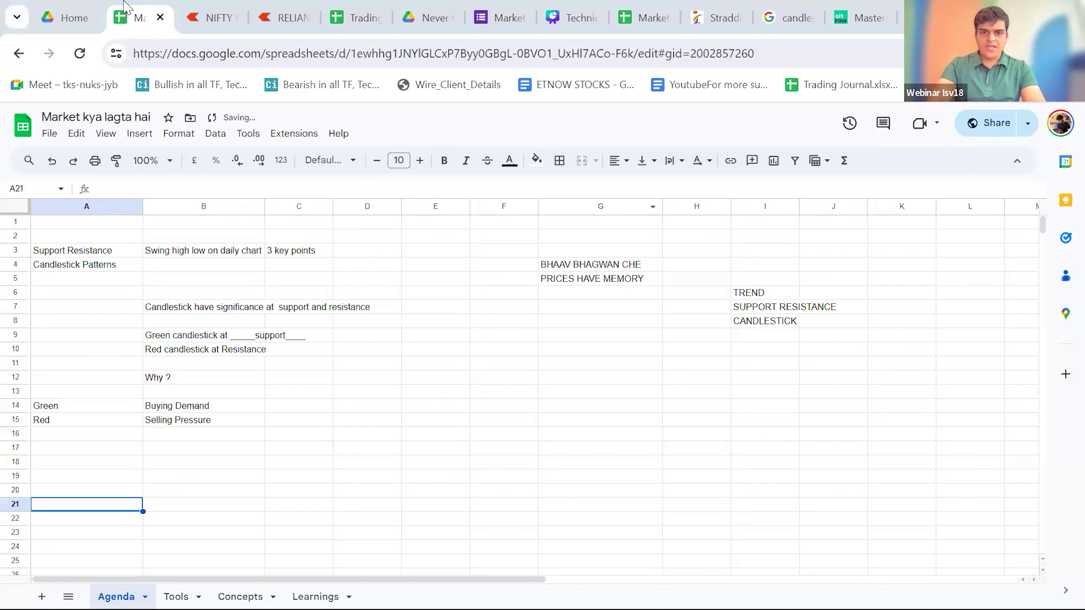
# - Revisit RELIANCE's daily chart in Kite, and open the altFINS candlestick patterns cheat sheet to examine its pattern groups
pyautogui.click(275, 7)
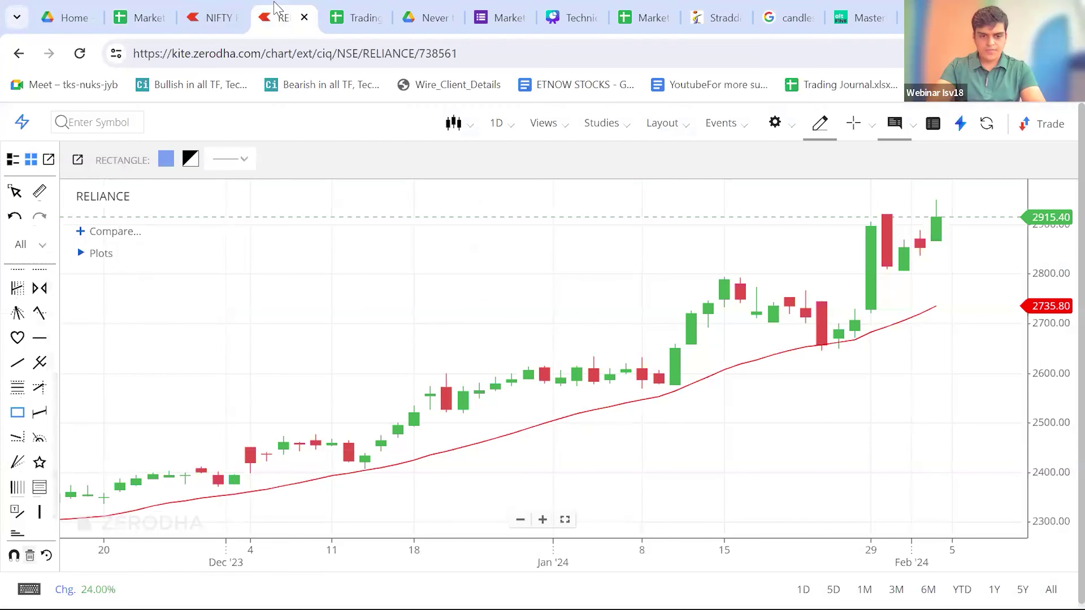
pyautogui.moveTo(496, 425)
pyautogui.mouseDown()
pyautogui.moveTo(888, 207)
pyautogui.moveTo(649, 290)
pyautogui.moveTo(72, 363)
pyautogui.moveTo(791, 201)
pyautogui.mouseUp()
pyautogui.click(820, 123)
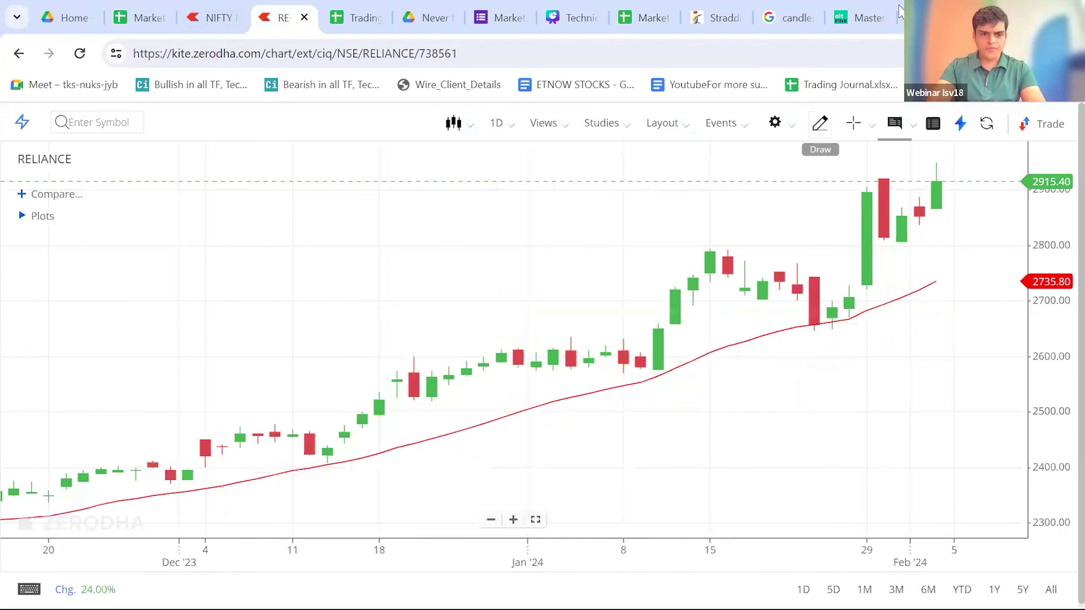
pyautogui.click(820, 123)
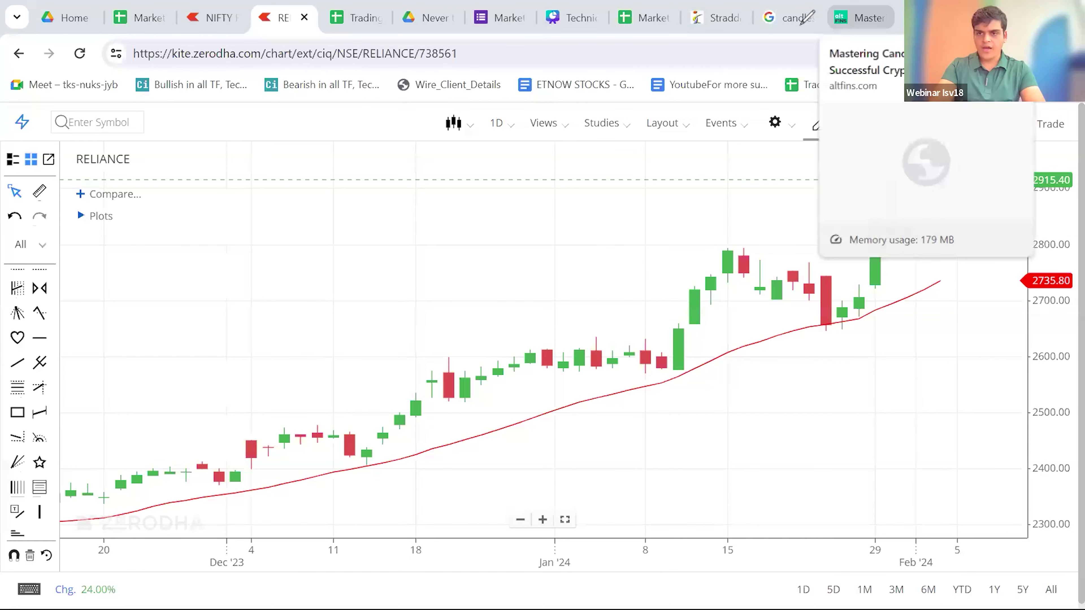
pyautogui.click(848, 17)
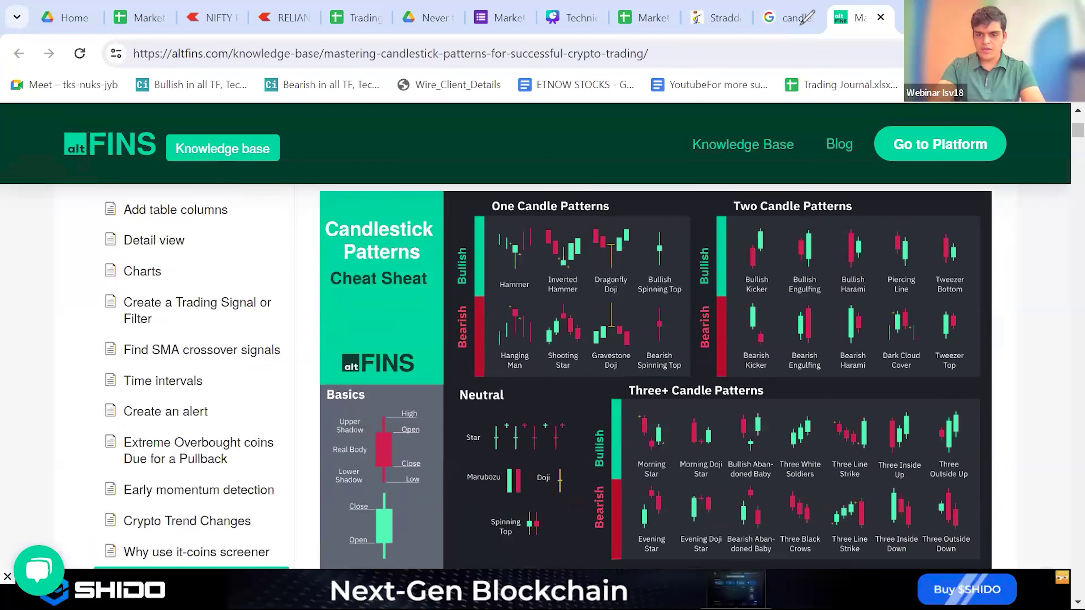
pyautogui.scroll(-2, 542, 377)
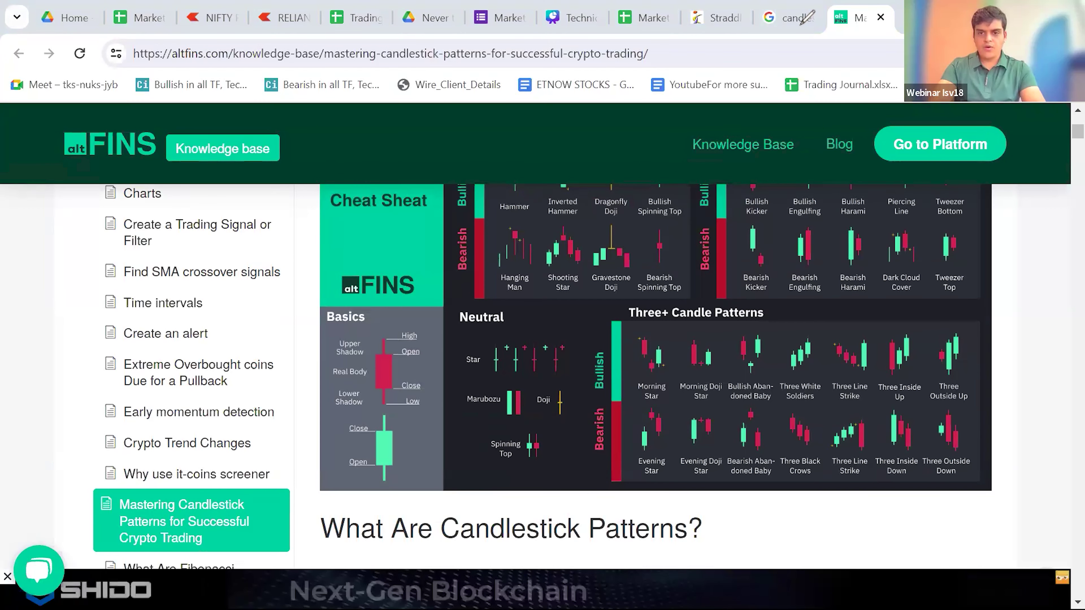
pyautogui.click(192, 15)
pyautogui.click(299, 19)
pyautogui.write('nift')
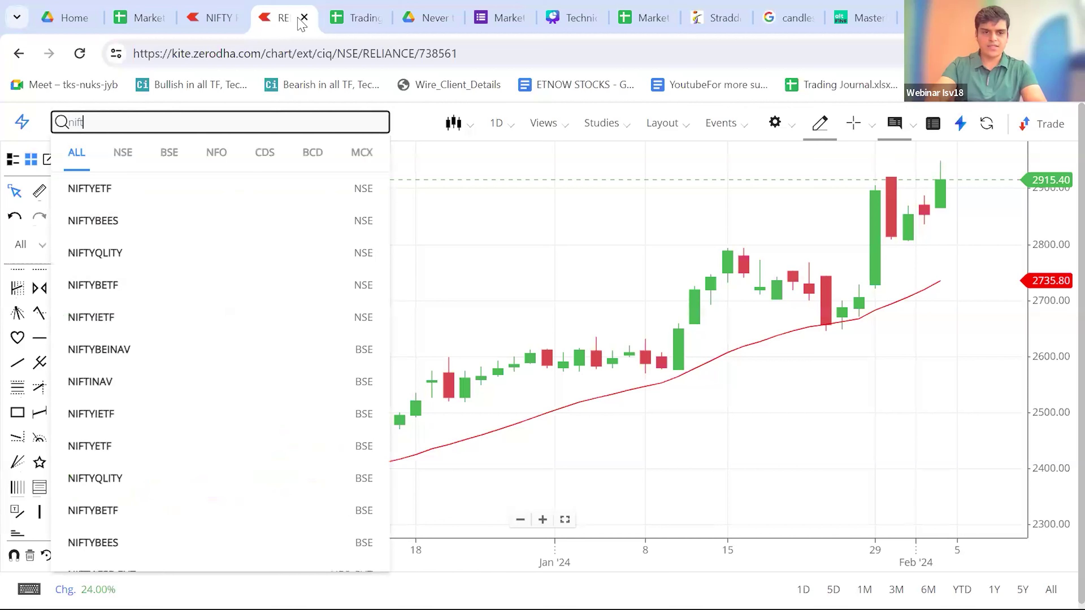
pyautogui.write('y')
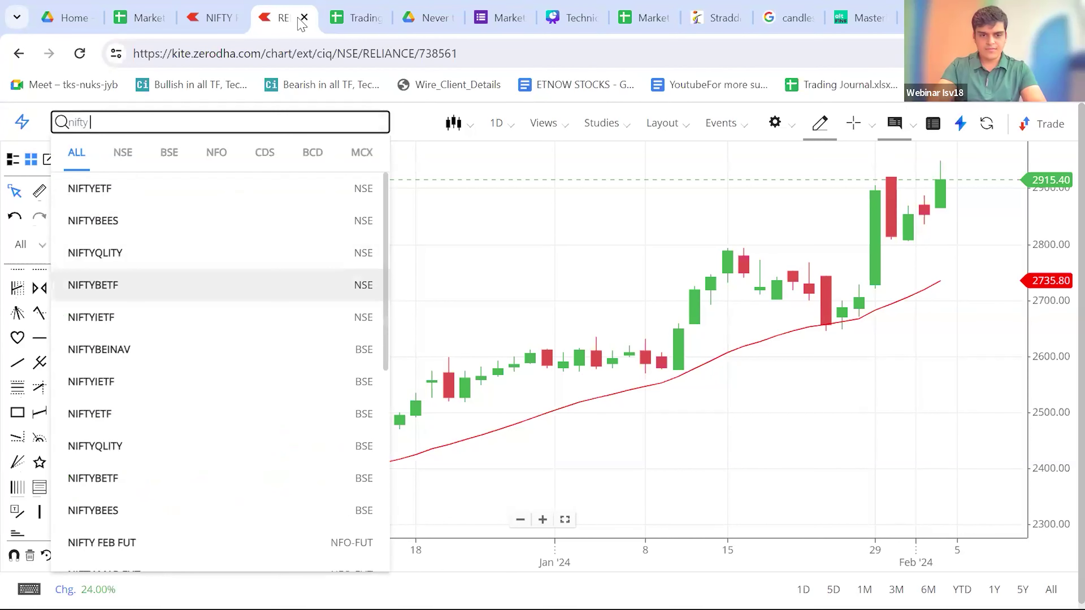
# - Open the NIFTY 50 daily chart in its own Kite tab and enlarge the candles since December
pyautogui.click(211, 5)
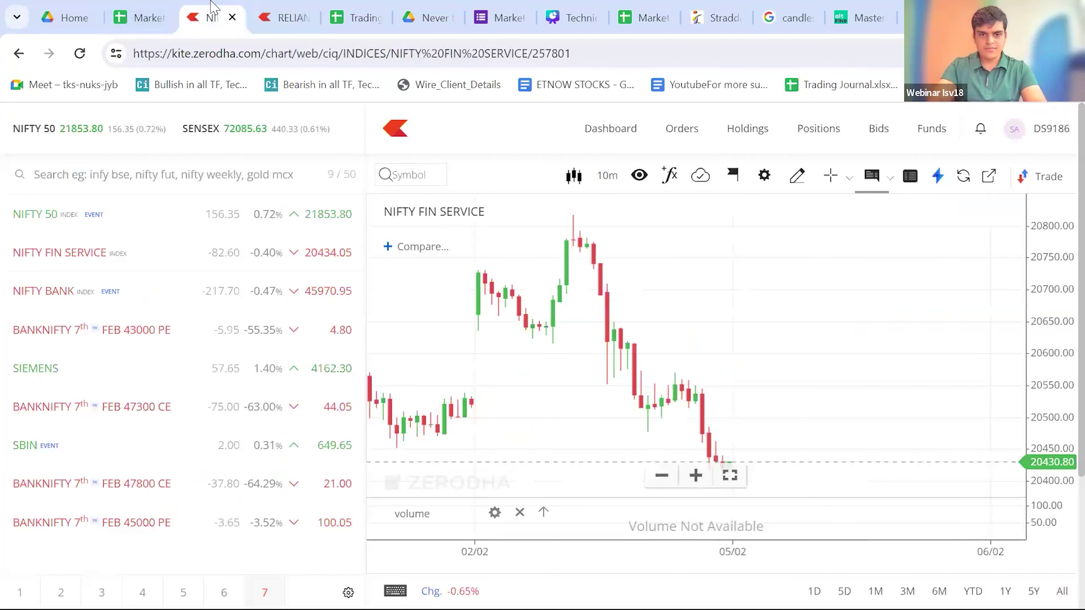
pyautogui.click(987, 179)
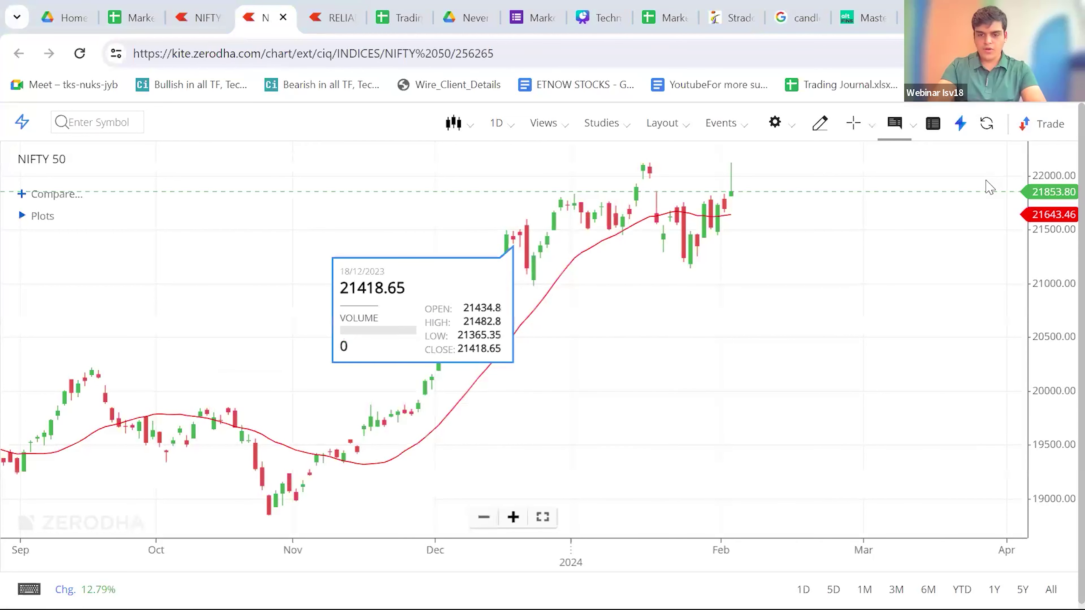
pyautogui.scroll(3, 989, 187)
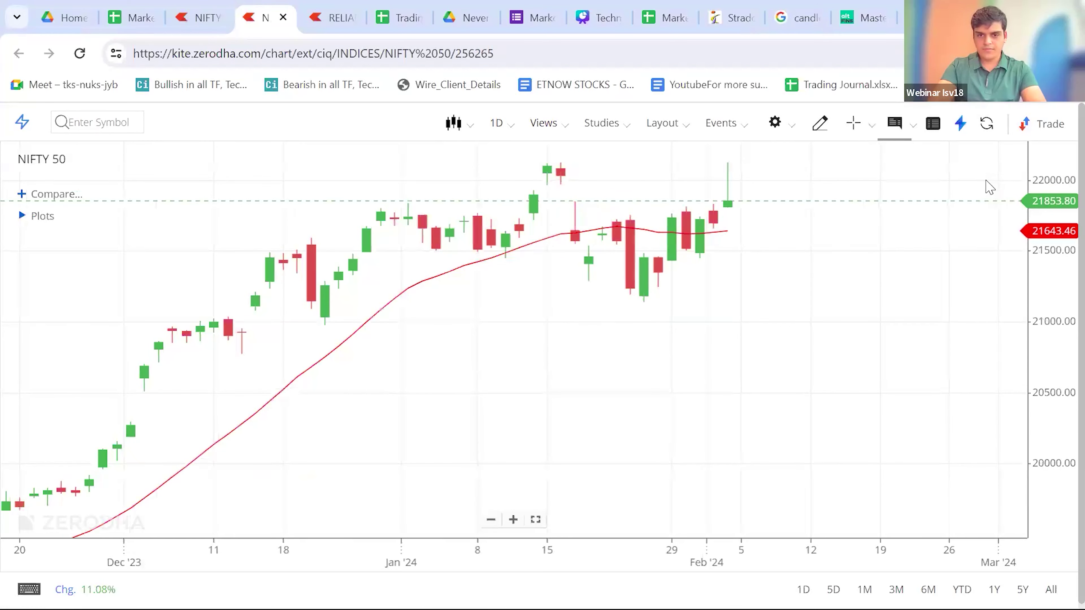
# - Show NIFTY 50 at the 5-minute interval and temporarily trace the 2 February decline with a blue downward arrow
pyautogui.click(500, 123)
pyautogui.click(511, 255)
pyautogui.hscroll(-10, 989, 187)
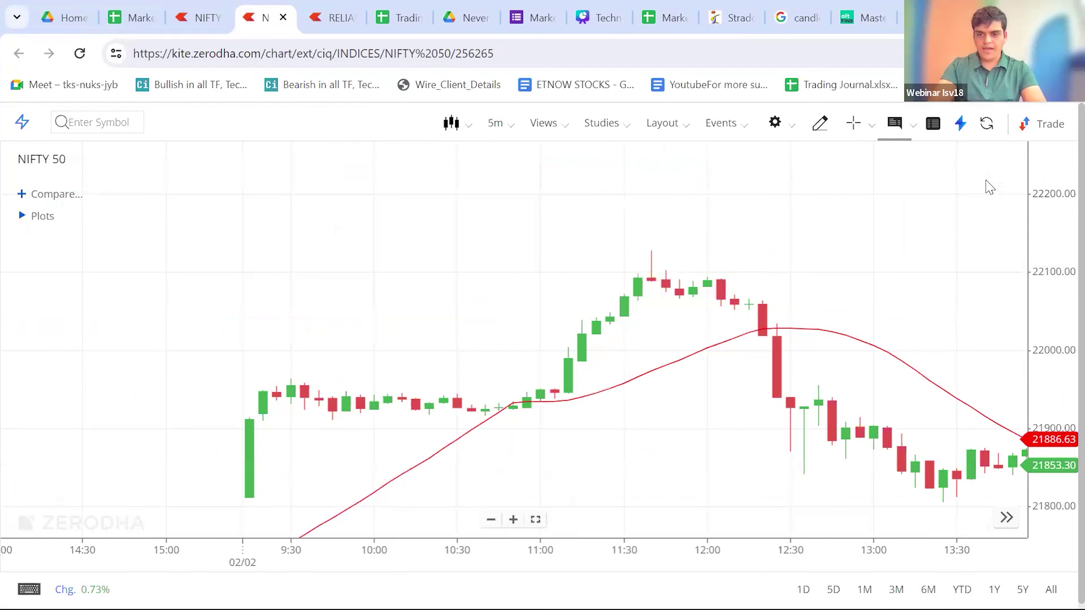
pyautogui.moveTo(643, 231)
pyautogui.mouseDown()
pyautogui.moveTo(639, 284)
pyautogui.moveTo(615, 237)
pyautogui.mouseUp()
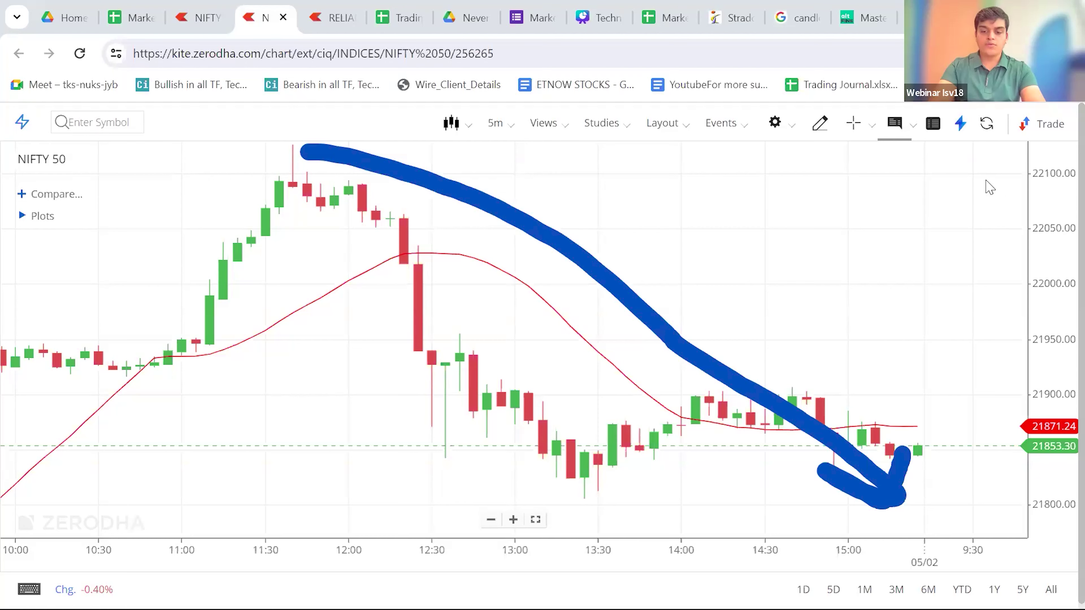
# - Glance at the agenda sheet, go back to the NIFTY 50 chart in Kite and set its interval to 1D
pyautogui.click(136, 6)
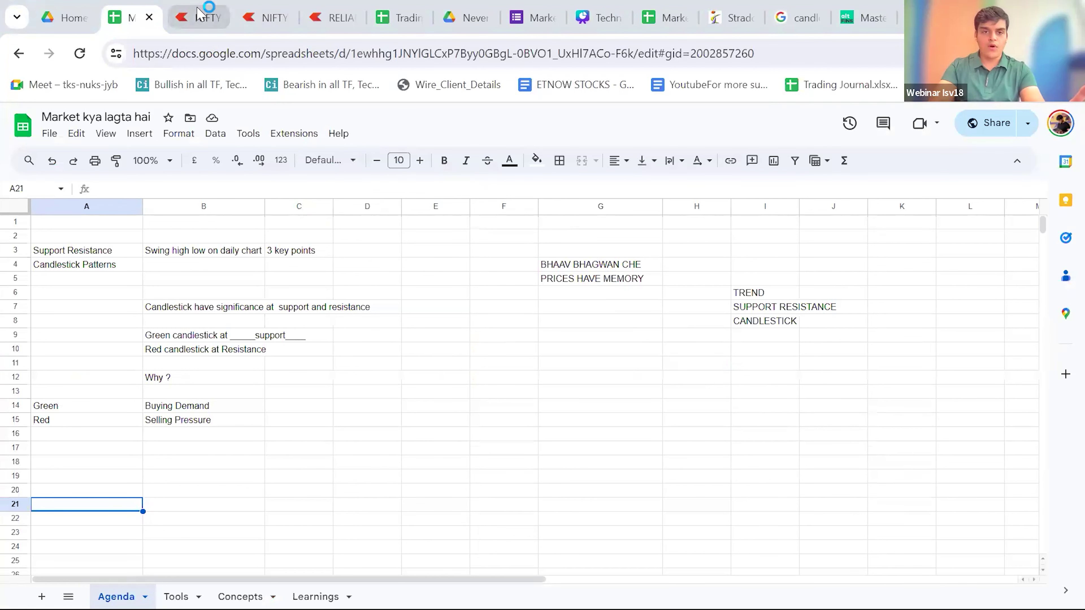
pyautogui.click(199, 17)
pyautogui.click(264, 6)
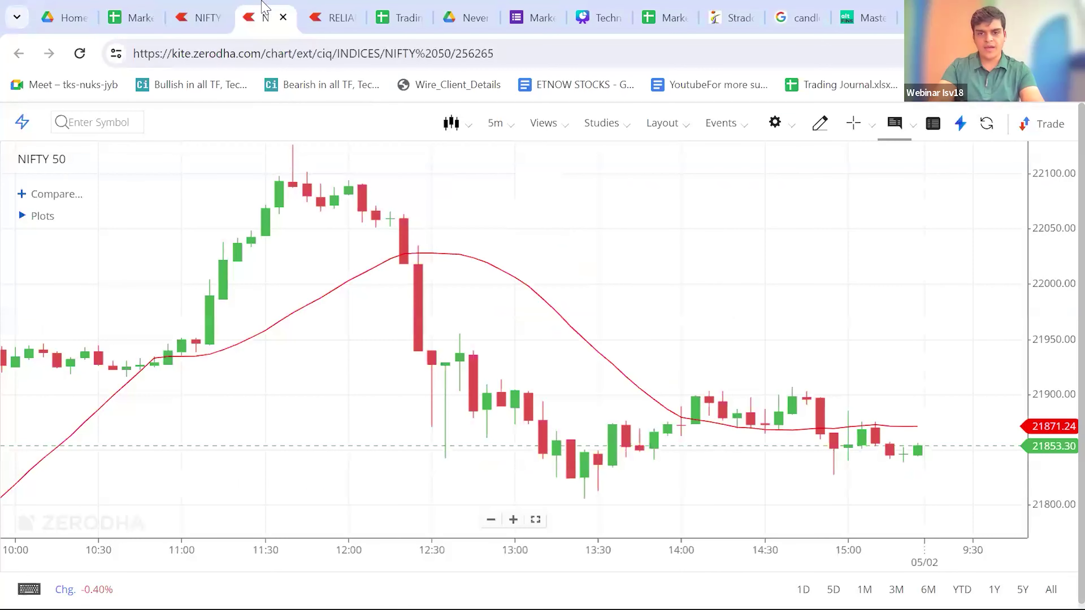
pyautogui.press('Return')
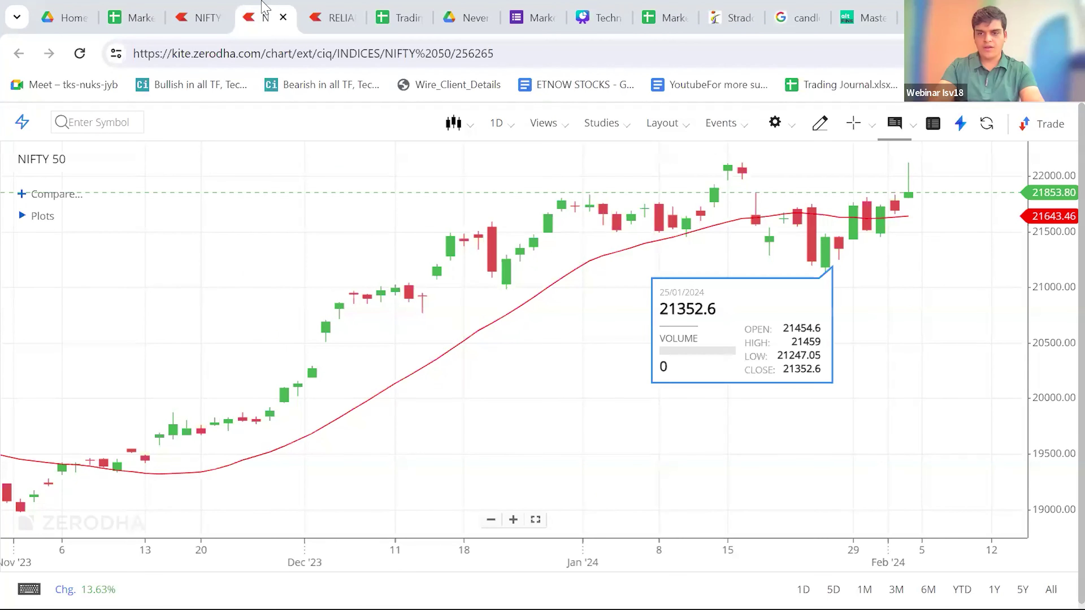
# - Draw a rectangle over the mid-January highs from 8 January past 5 February, spanning about 22,000 to 22,200
pyautogui.click(820, 124)
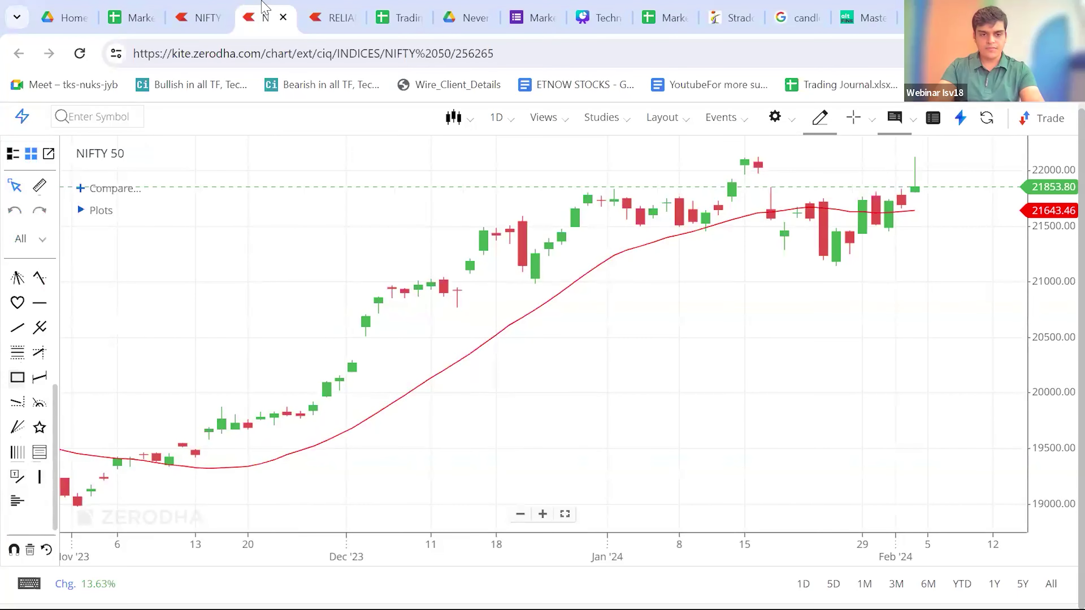
pyautogui.click(17, 377)
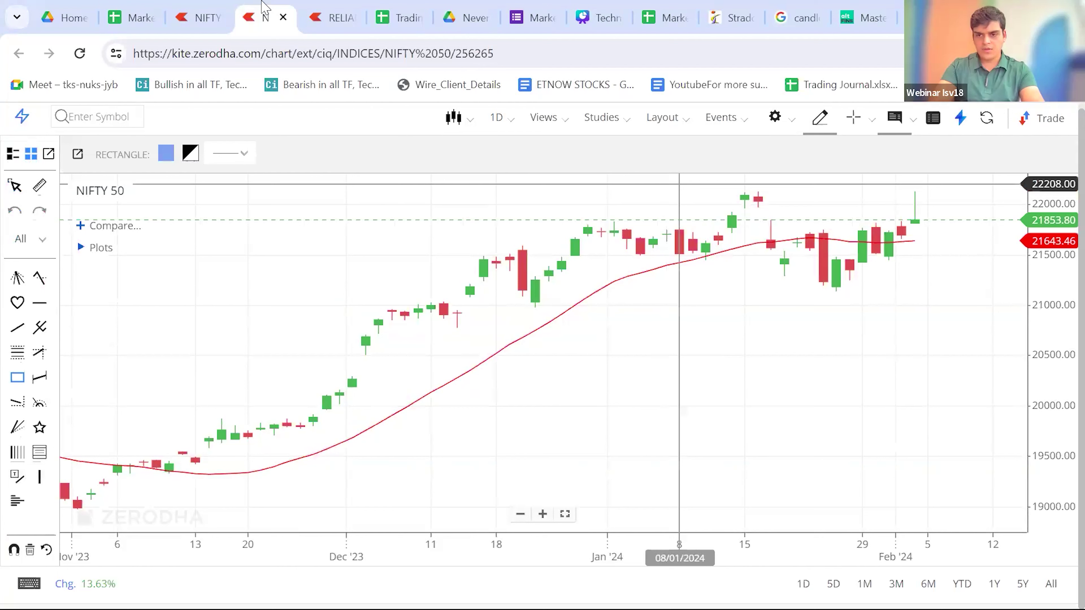
pyautogui.moveTo(680, 183)
pyautogui.mouseDown()
pyautogui.moveTo(741, 208)
pyautogui.moveTo(954, 202)
pyautogui.mouseUp()
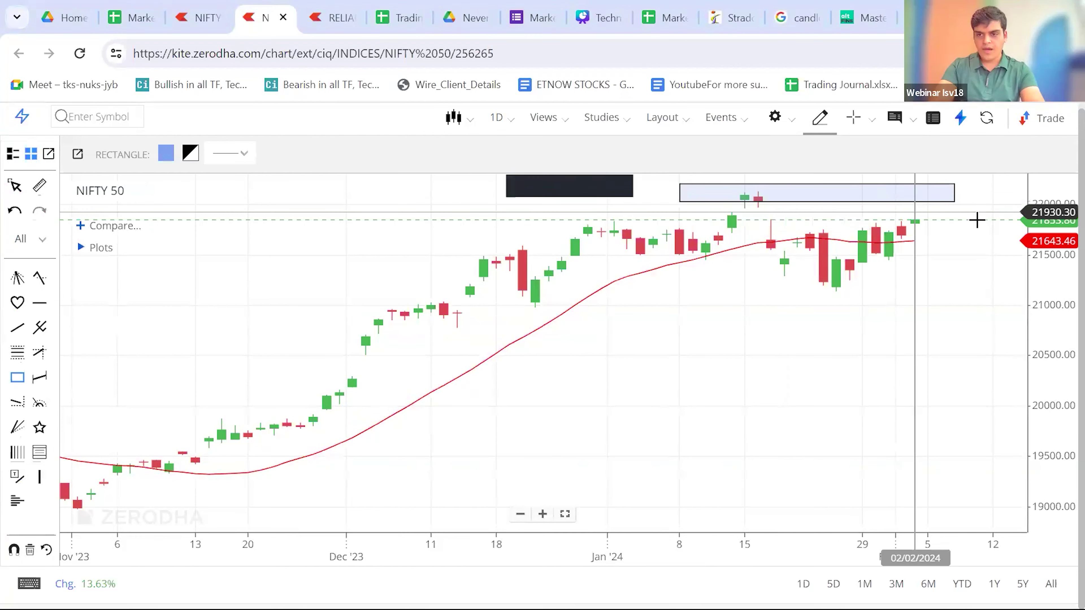
# - Turn off the drawing tools, enable the price tooltip, and outline the areas under the late-December and late-January lows in blue ink
pyautogui.click(820, 118)
pyautogui.click(895, 118)
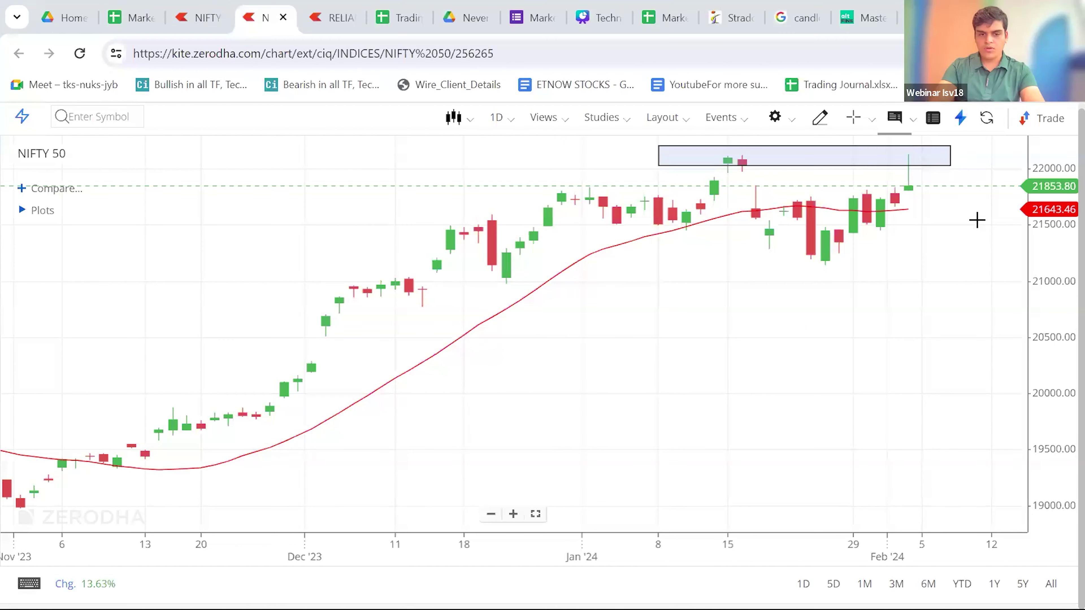
pyautogui.moveTo(439, 272)
pyautogui.mouseDown()
pyautogui.moveTo(519, 306)
pyautogui.moveTo(556, 274)
pyautogui.moveTo(447, 283)
pyautogui.mouseUp()
pyautogui.moveTo(720, 265)
pyautogui.mouseDown()
pyautogui.moveTo(752, 311)
pyautogui.moveTo(890, 312)
pyautogui.moveTo(944, 250)
pyautogui.moveTo(806, 273)
pyautogui.moveTo(722, 266)
pyautogui.mouseUp()
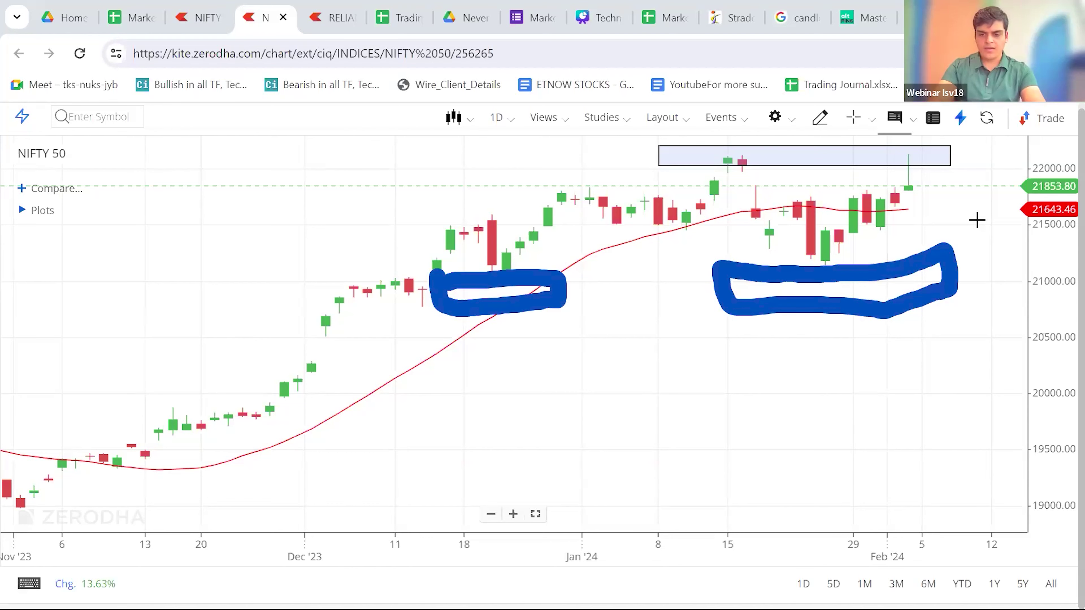
# - Open the NIFTY BANK daily chart from the watchlist in its own Kite tab and clear the leftover blue ink
pyautogui.click(197, 13)
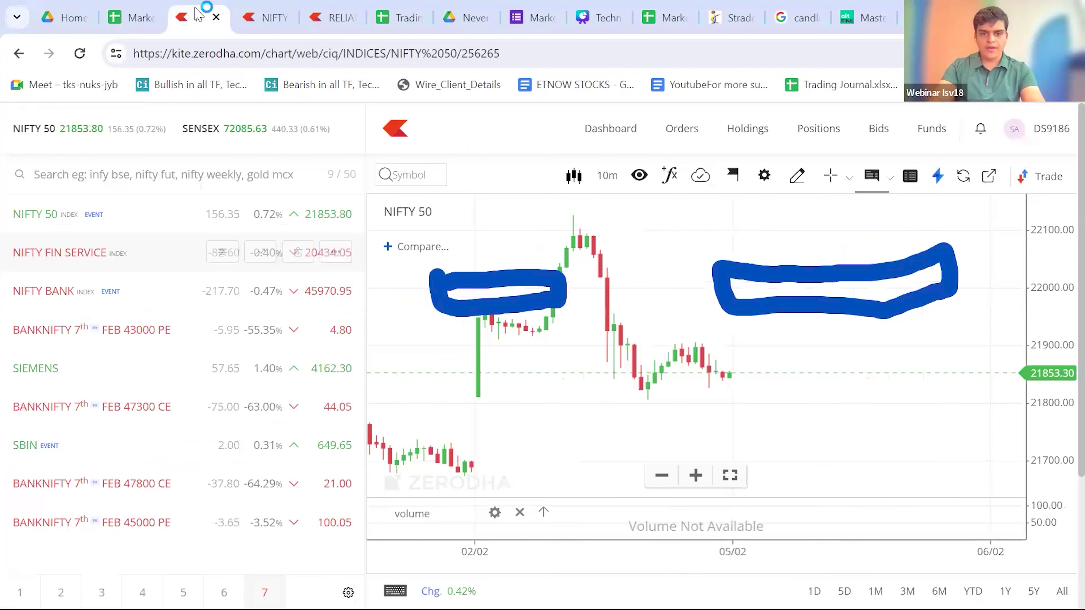
pyautogui.click(259, 289)
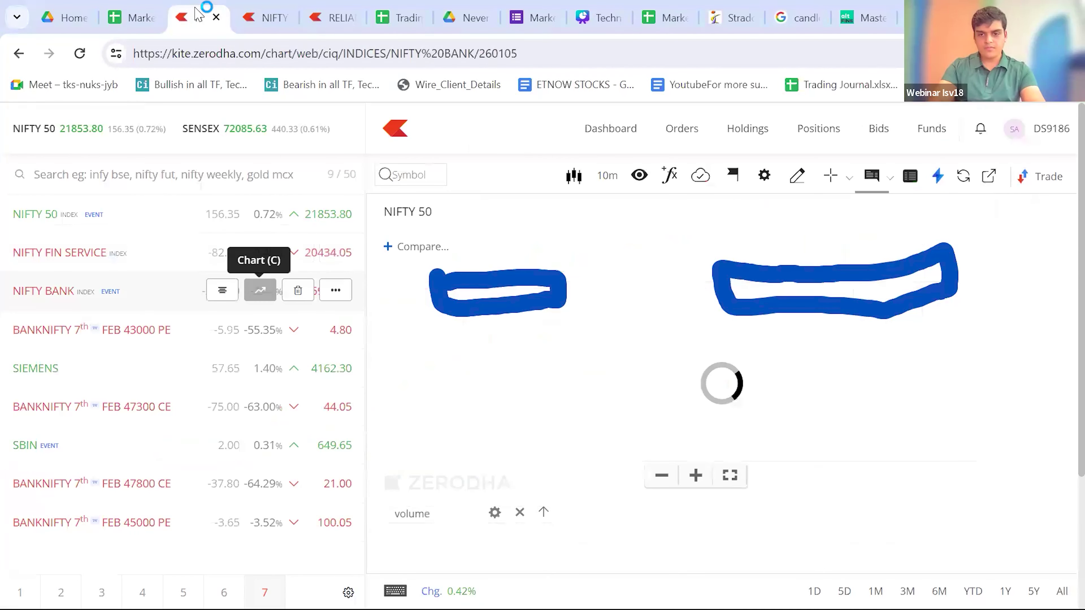
pyautogui.click(989, 178)
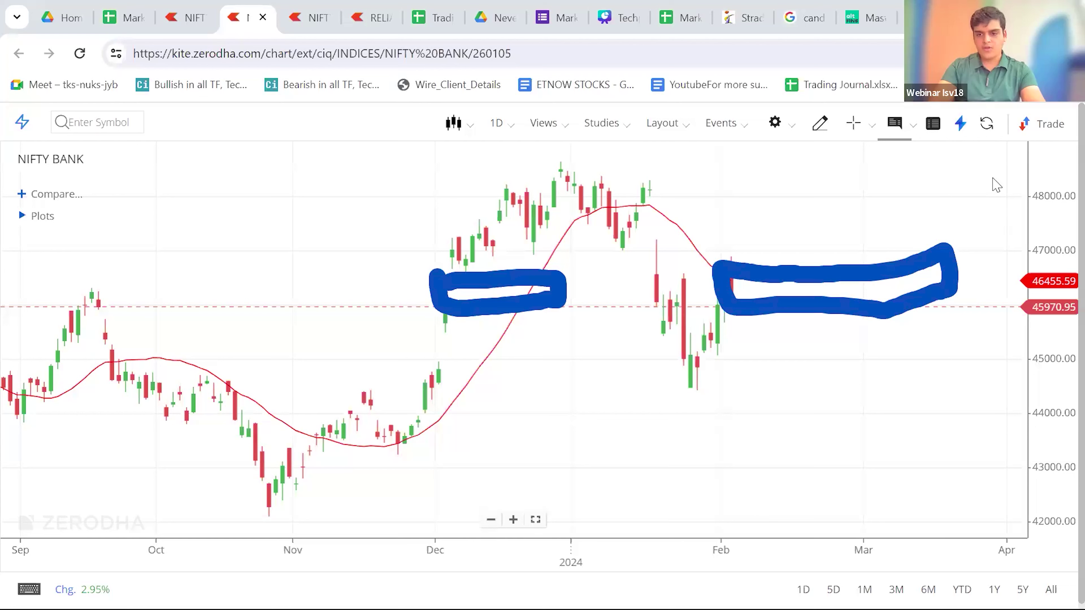
pyautogui.press('Escape')
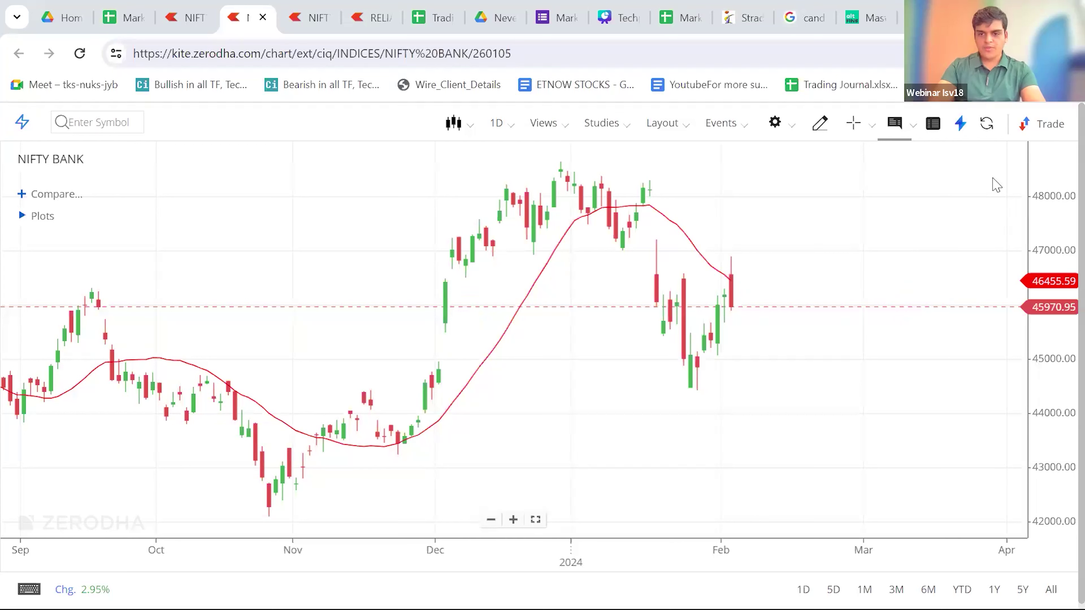
# - Temporarily circle the latest NIFTY BANK candle in blue, and try outlining the zone just below 47,000 through January
pyautogui.moveTo(742, 250)
pyautogui.mouseDown()
pyautogui.moveTo(710, 261)
pyautogui.moveTo(707, 286)
pyautogui.moveTo(727, 312)
pyautogui.moveTo(758, 311)
pyautogui.moveTo(709, 255)
pyautogui.mouseUp()
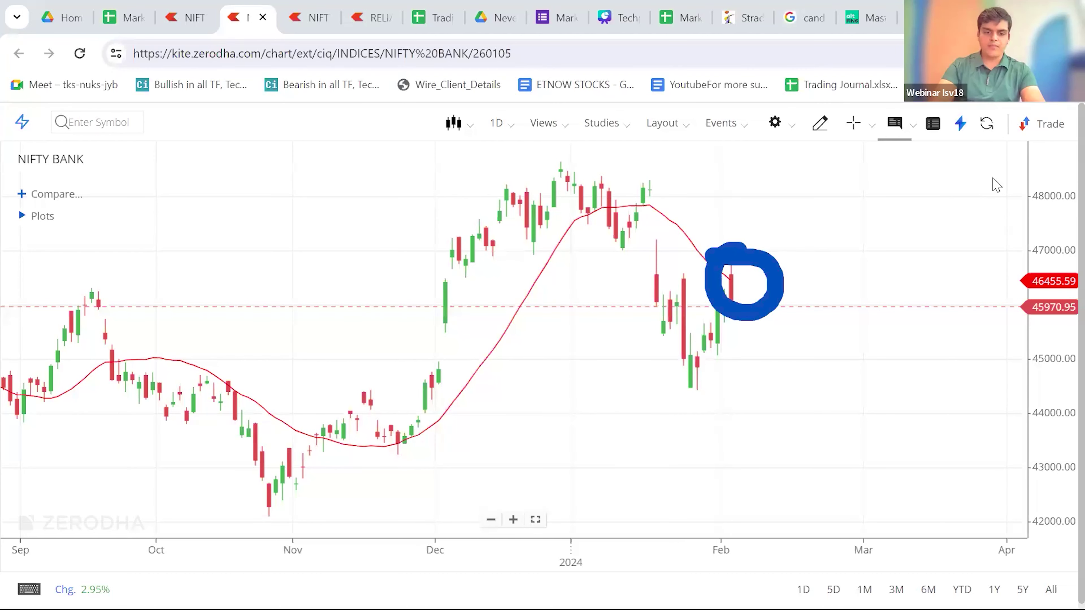
pyautogui.press('Escape')
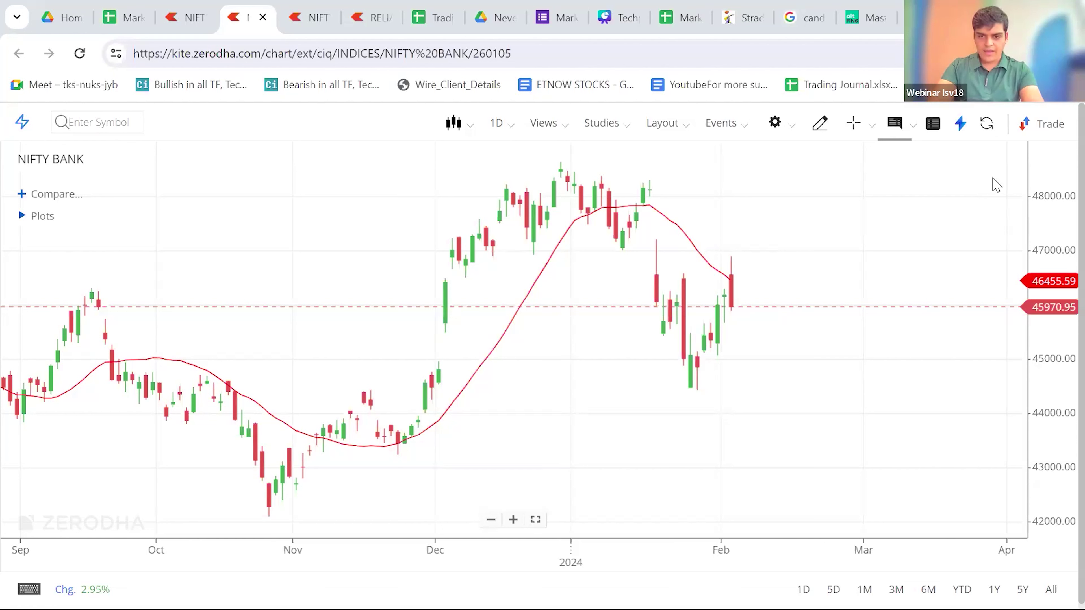
pyautogui.moveTo(617, 251)
pyautogui.mouseDown()
pyautogui.moveTo(621, 278)
pyautogui.moveTo(757, 272)
pyautogui.moveTo(733, 246)
pyautogui.moveTo(605, 250)
pyautogui.mouseUp()
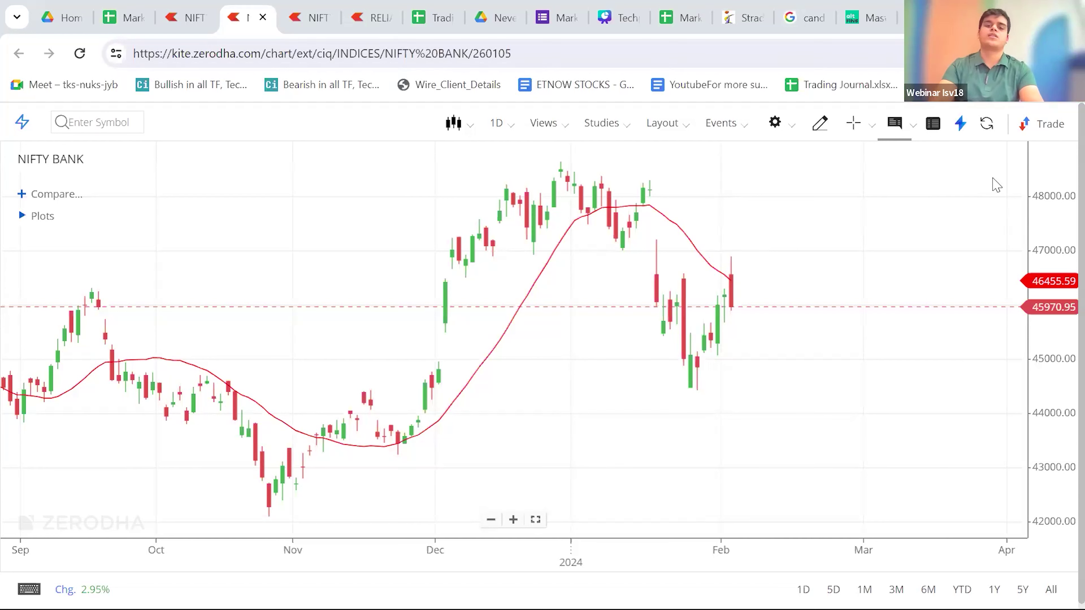
pyautogui.moveTo(600, 250)
pyautogui.mouseDown()
pyautogui.moveTo(684, 289)
pyautogui.moveTo(712, 273)
pyautogui.moveTo(598, 247)
pyautogui.mouseUp()
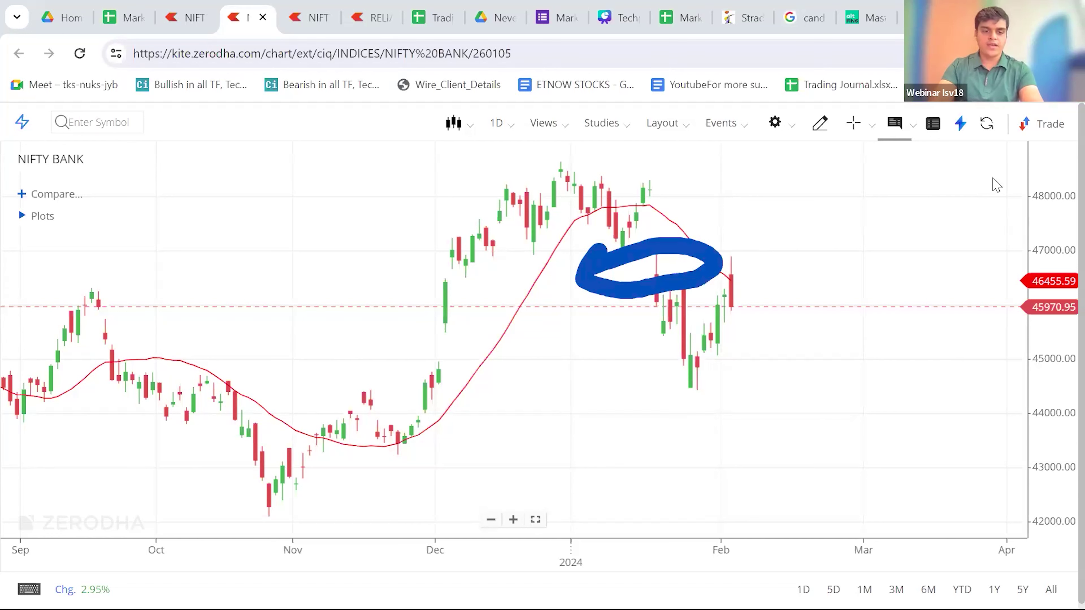
pyautogui.hotkey('ctrl', 'z')
# - Temporarily mark the December and January lows near 47,000, circle the mid-January gap-down candle and sketch an upward arrow beside the latest candle
pyautogui.moveTo(621, 254); pyautogui.dragTo(631, 254)
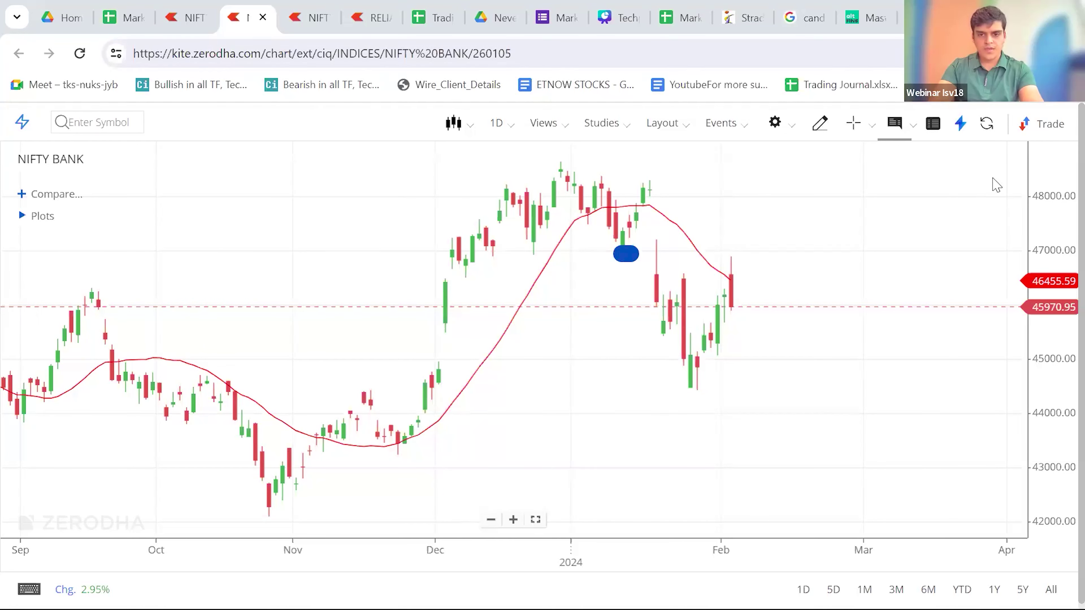
pyautogui.moveTo(481, 252)
pyautogui.mouseDown()
pyautogui.moveTo(561, 253)
pyautogui.moveTo(530, 244)
pyautogui.moveTo(489, 261)
pyautogui.mouseUp()
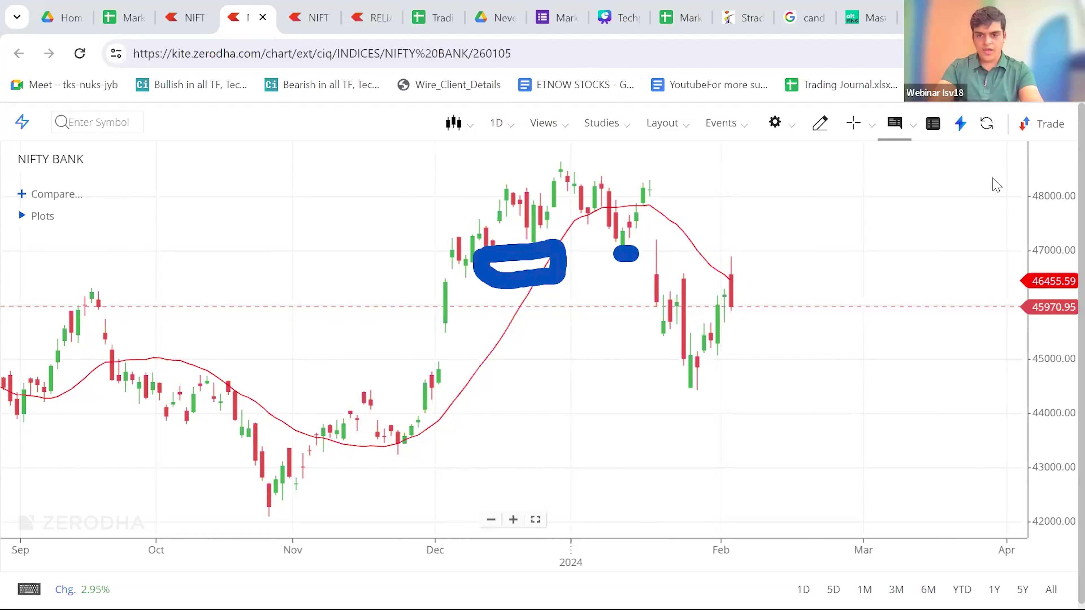
pyautogui.moveTo(624, 252)
pyautogui.mouseDown()
pyautogui.moveTo(596, 280)
pyautogui.moveTo(639, 273)
pyautogui.moveTo(613, 261)
pyautogui.mouseUp()
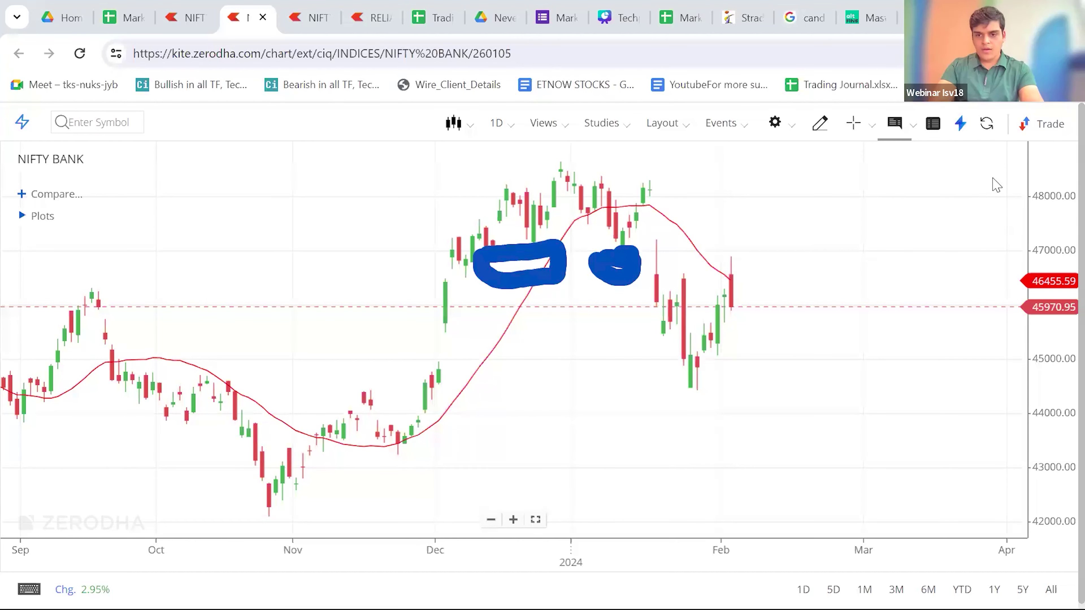
pyautogui.moveTo(637, 258)
pyautogui.mouseDown()
pyautogui.moveTo(625, 308)
pyautogui.moveTo(673, 300)
pyautogui.moveTo(683, 242)
pyautogui.moveTo(657, 233)
pyautogui.mouseUp()
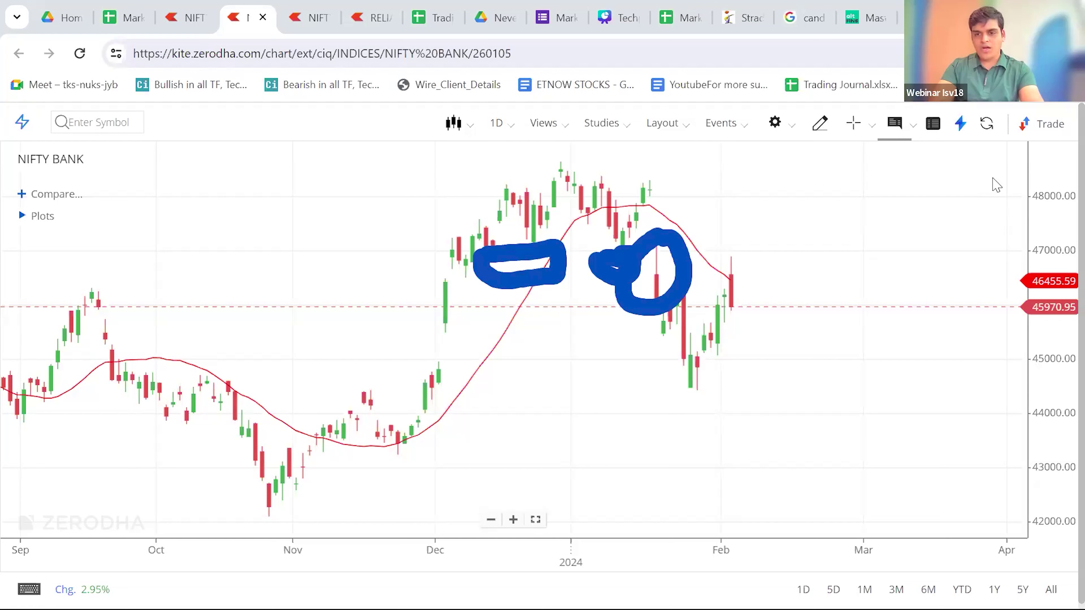
pyautogui.moveTo(769, 302)
pyautogui.mouseDown()
pyautogui.moveTo(785, 251)
pyautogui.moveTo(773, 256)
pyautogui.moveTo(798, 250)
pyautogui.moveTo(810, 261)
pyautogui.mouseUp()
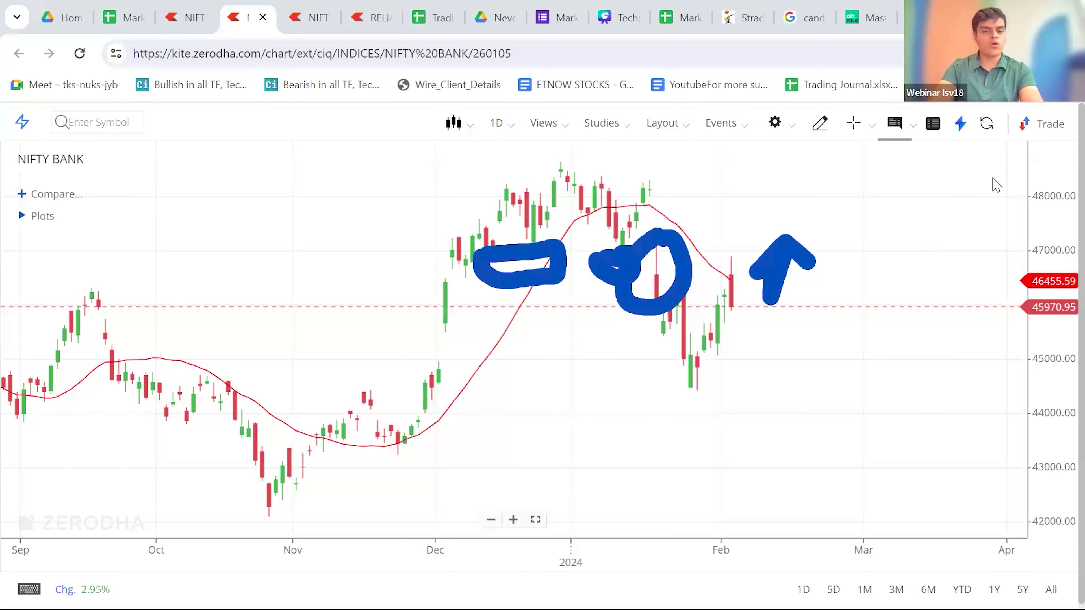
pyautogui.press('Escape')
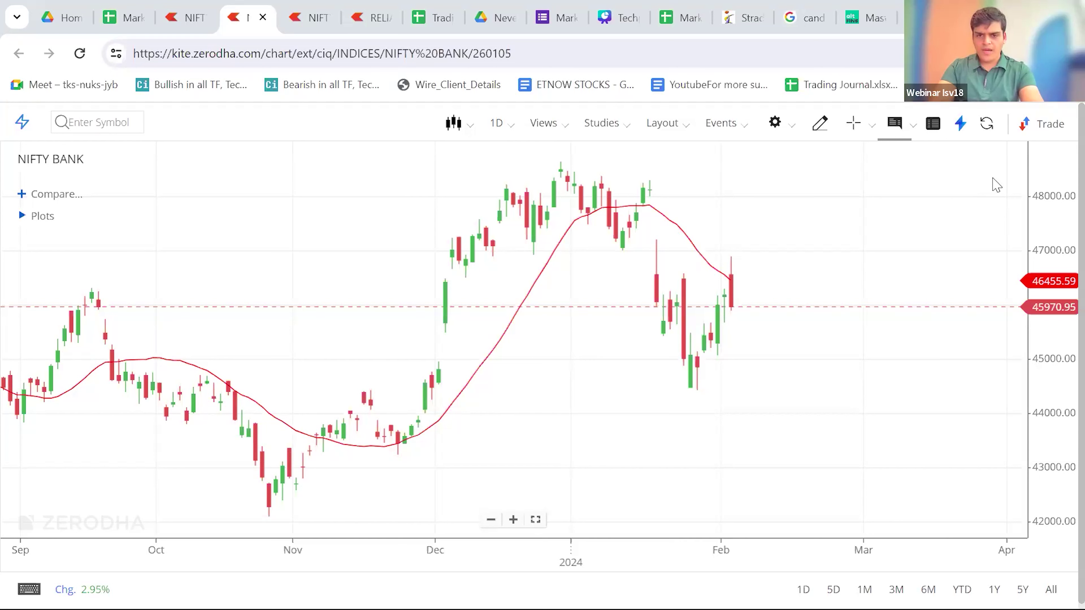
# - Temporarily ink a horizontal level just under 47,000 from December to April and circle the January candles that fell below it
pyautogui.moveTo(506, 256); pyautogui.dragTo(1012, 250)
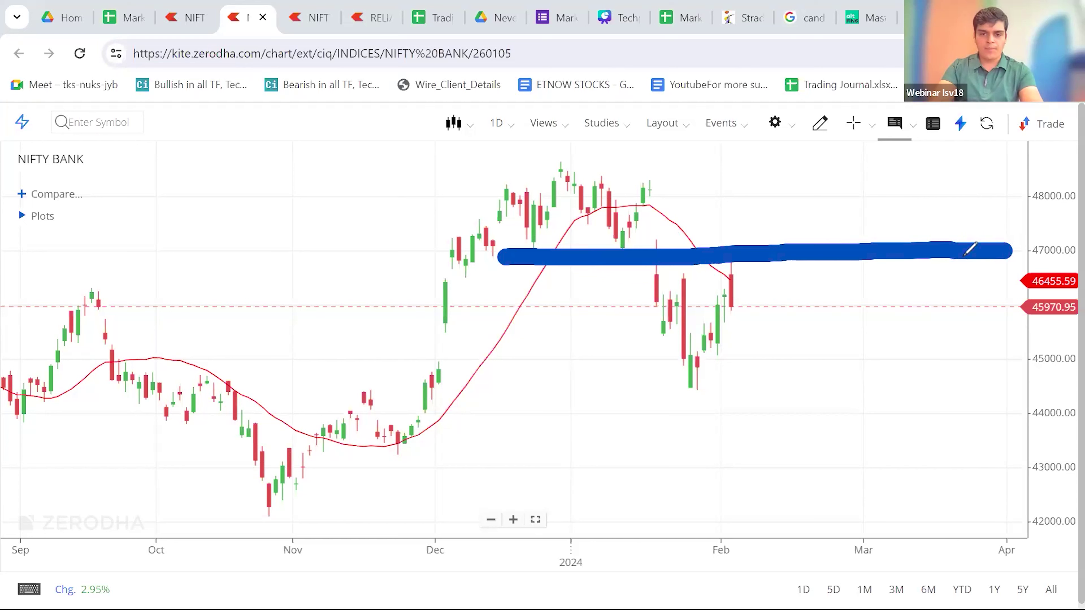
pyautogui.moveTo(386, 258); pyautogui.dragTo(431, 262)
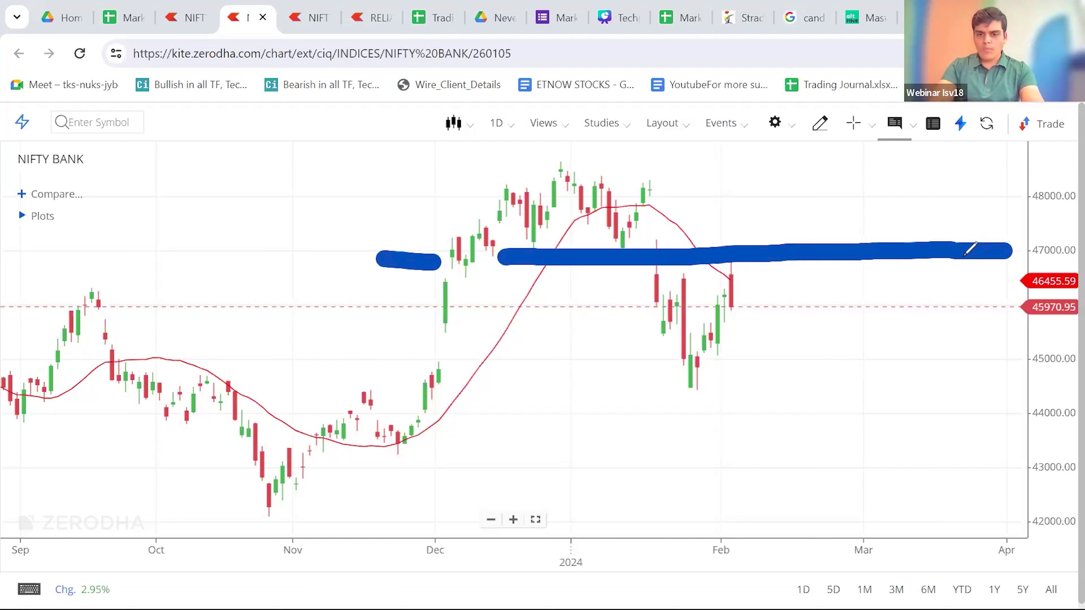
pyautogui.moveTo(662, 244)
pyautogui.mouseDown()
pyautogui.moveTo(653, 306)
pyautogui.moveTo(681, 246)
pyautogui.moveTo(647, 234)
pyautogui.mouseUp()
pyautogui.moveTo(690, 279)
pyautogui.mouseDown()
pyautogui.moveTo(643, 342)
pyautogui.moveTo(679, 355)
pyautogui.moveTo(715, 300)
pyautogui.moveTo(695, 277)
pyautogui.mouseUp()
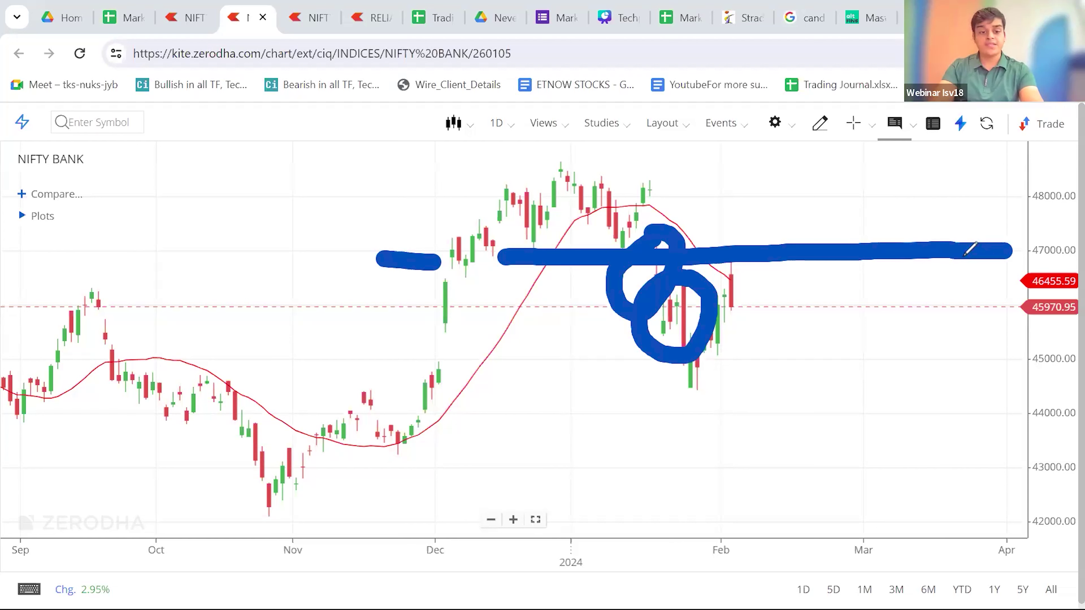
pyautogui.press('e')
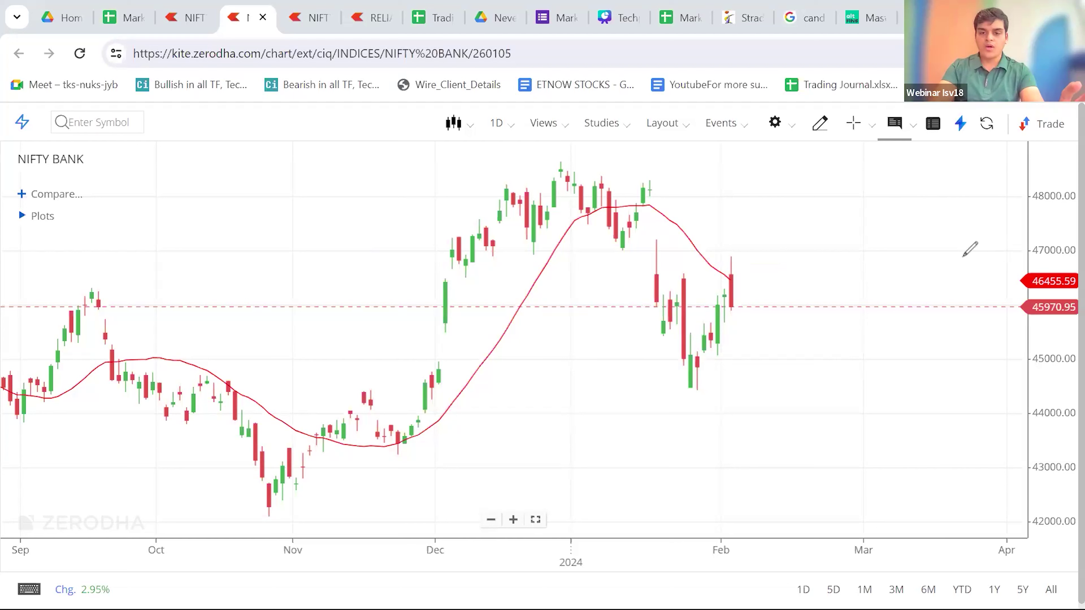
# - Outline a zone around 47,000 in blue, undo it, and trace a single line there from mid-November to late February
pyautogui.moveTo(594, 250)
pyautogui.mouseDown()
pyautogui.moveTo(758, 261)
pyautogui.moveTo(836, 252)
pyautogui.moveTo(802, 233)
pyautogui.moveTo(572, 235)
pyautogui.moveTo(591, 255)
pyautogui.mouseUp()
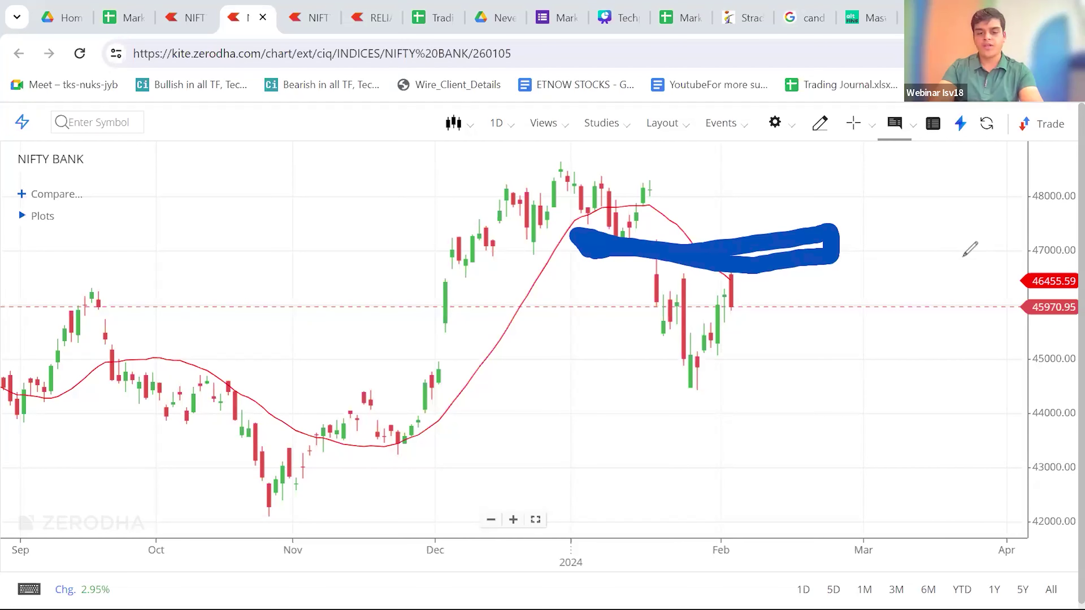
pyautogui.hotkey('ctrl', 'z')
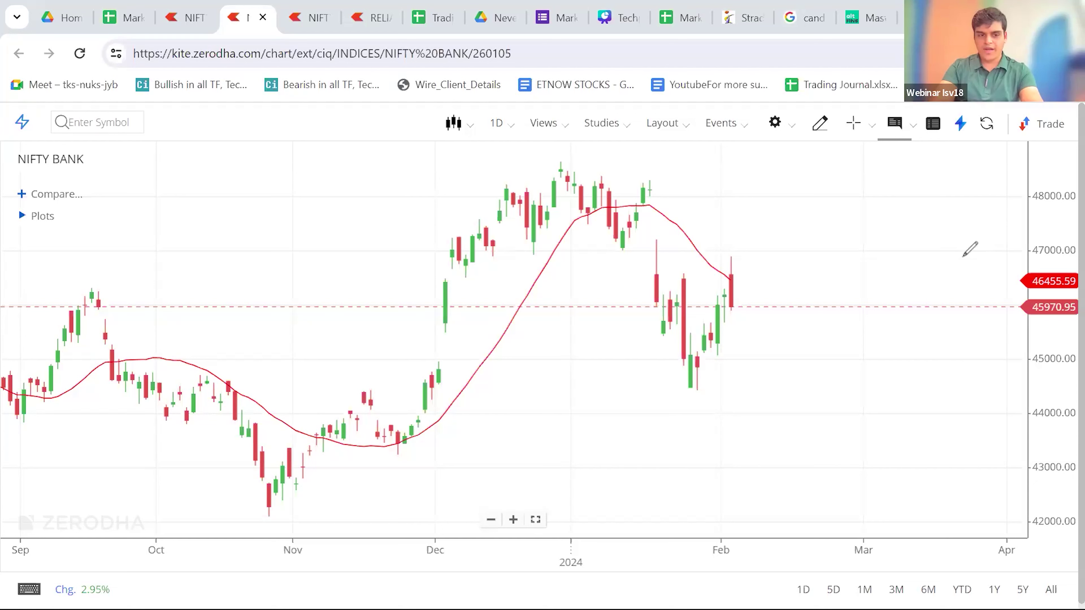
pyautogui.moveTo(342, 252); pyautogui.dragTo(848, 242)
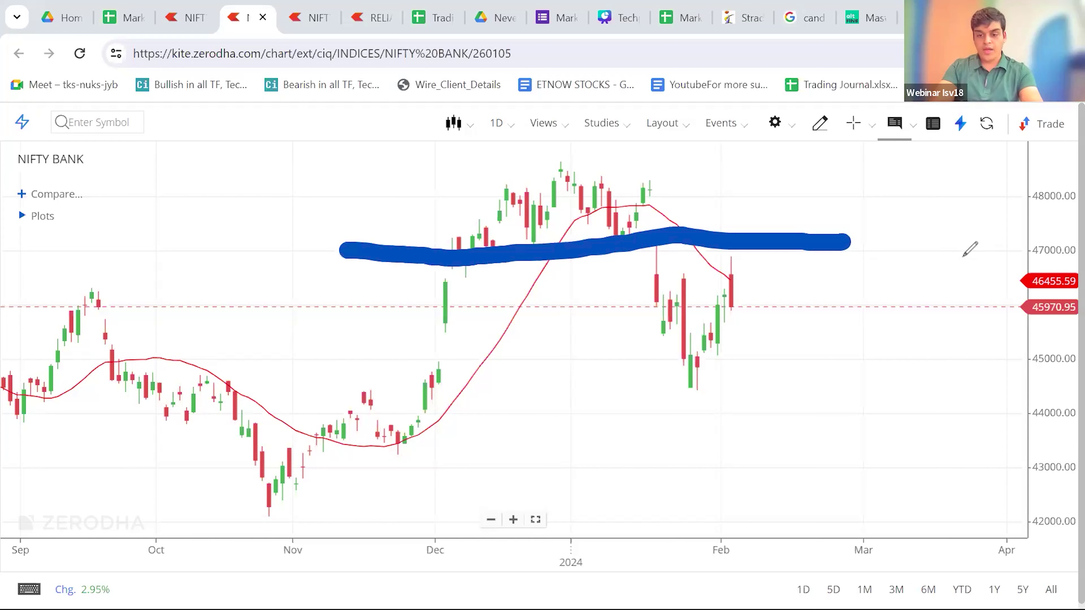
# - Return to the NIFTY 50 chart, set its interval to 5m, and inspect the 2 February 11:15 candle at the zone's lower edge
pyautogui.click(312, 7)
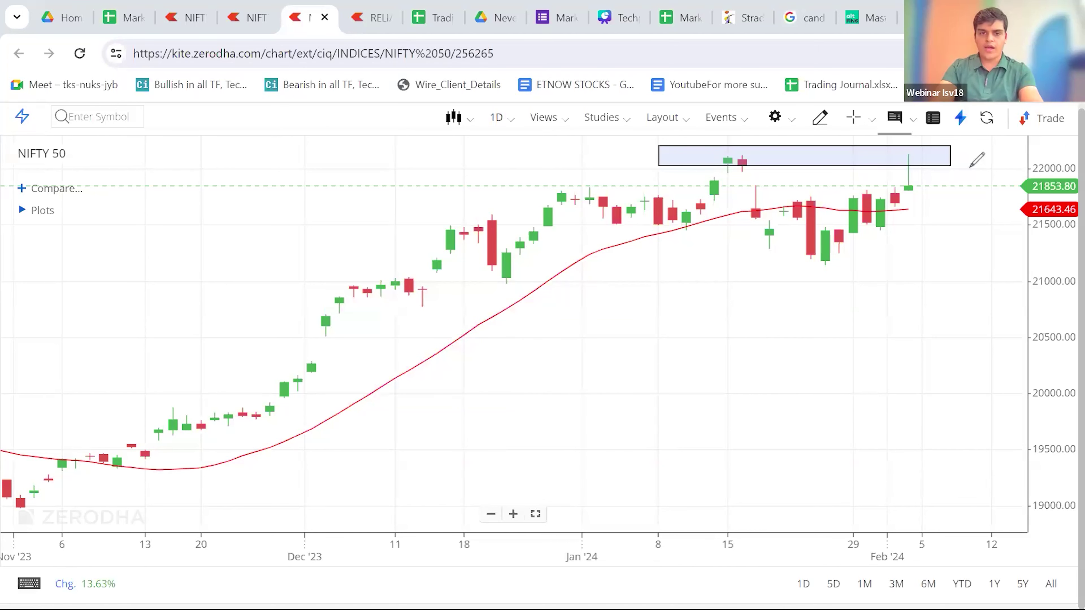
pyautogui.click(500, 117)
pyautogui.click(513, 247)
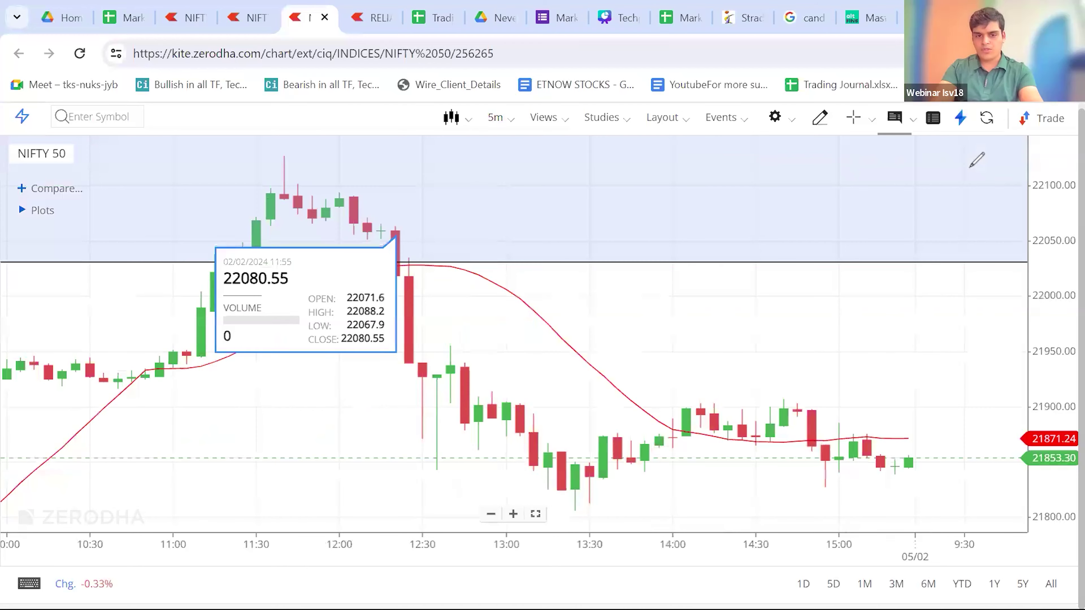
pyautogui.moveTo(215, 253); pyautogui.dragTo(340, 378)
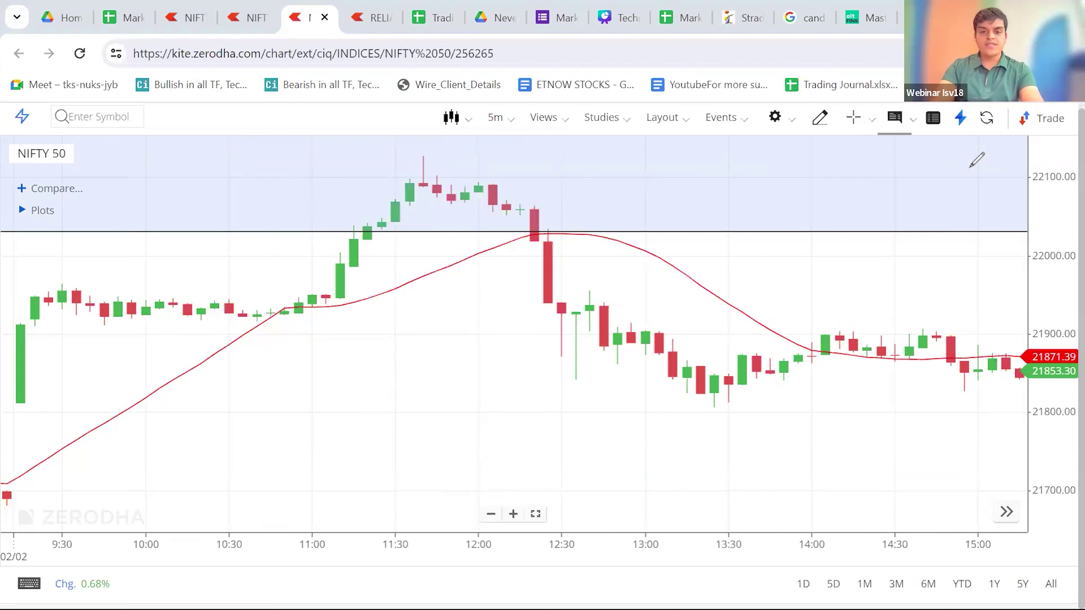
pyautogui.moveTo(354, 268)
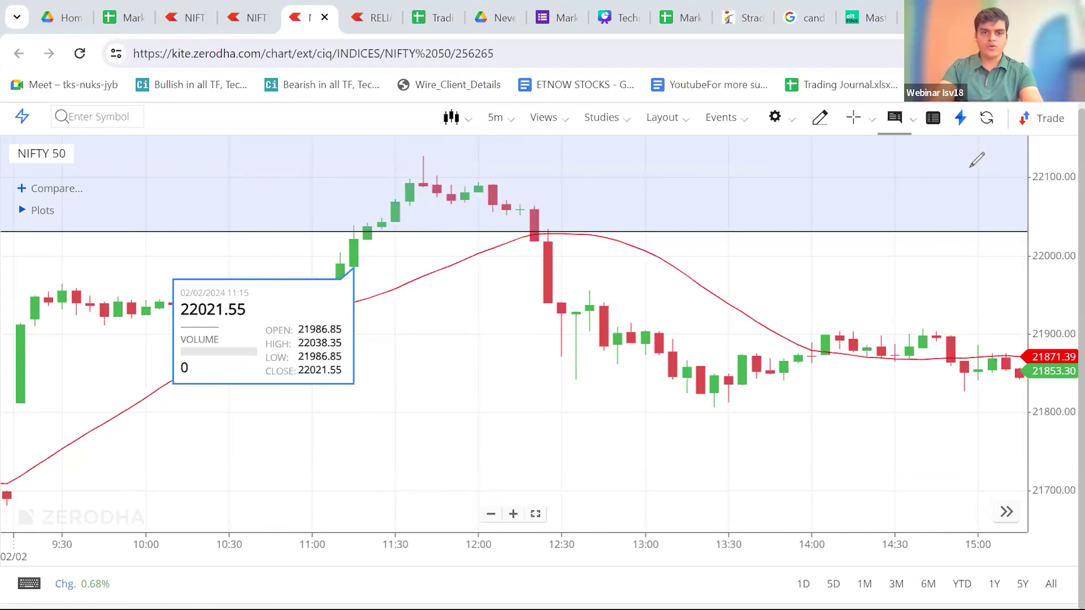
# - Return to the NIFTY BANK daily chart and temporarily trace the January drop and rebound and the level near 47,000 in blue
pyautogui.click(256, 9)
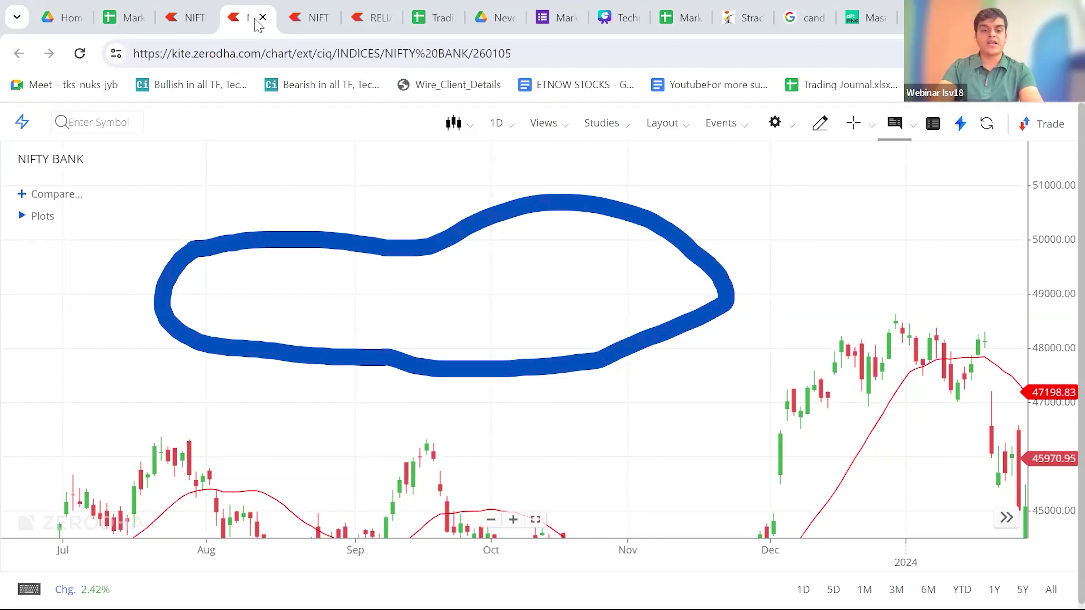
pyautogui.press('Escape')
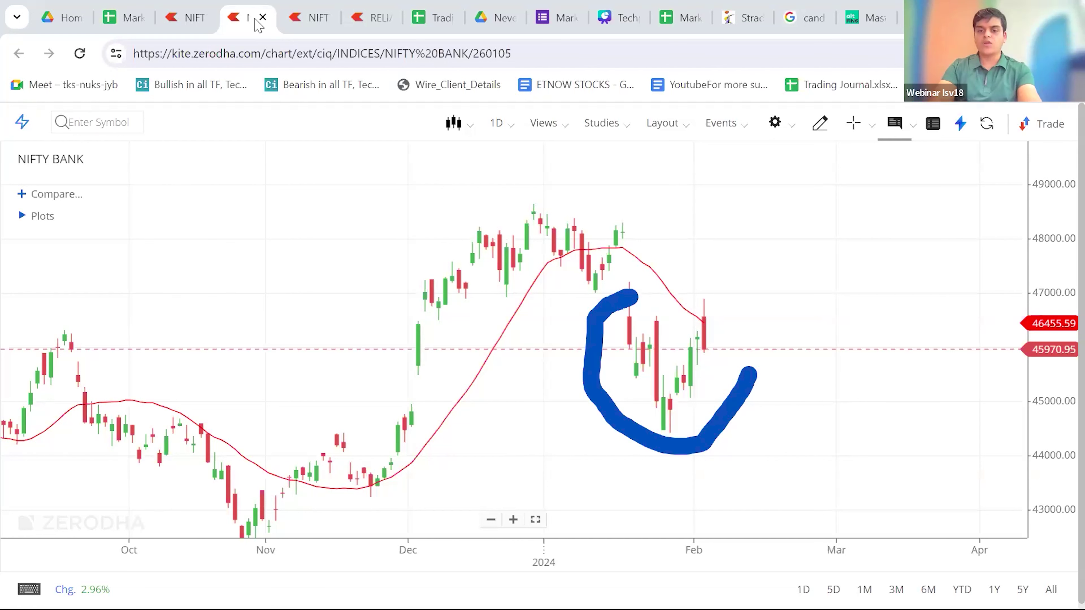
pyautogui.moveTo(546, 295)
pyautogui.mouseDown()
pyautogui.moveTo(611, 273)
pyautogui.moveTo(568, 278)
pyautogui.moveTo(646, 296)
pyautogui.moveTo(654, 282)
pyautogui.mouseUp()
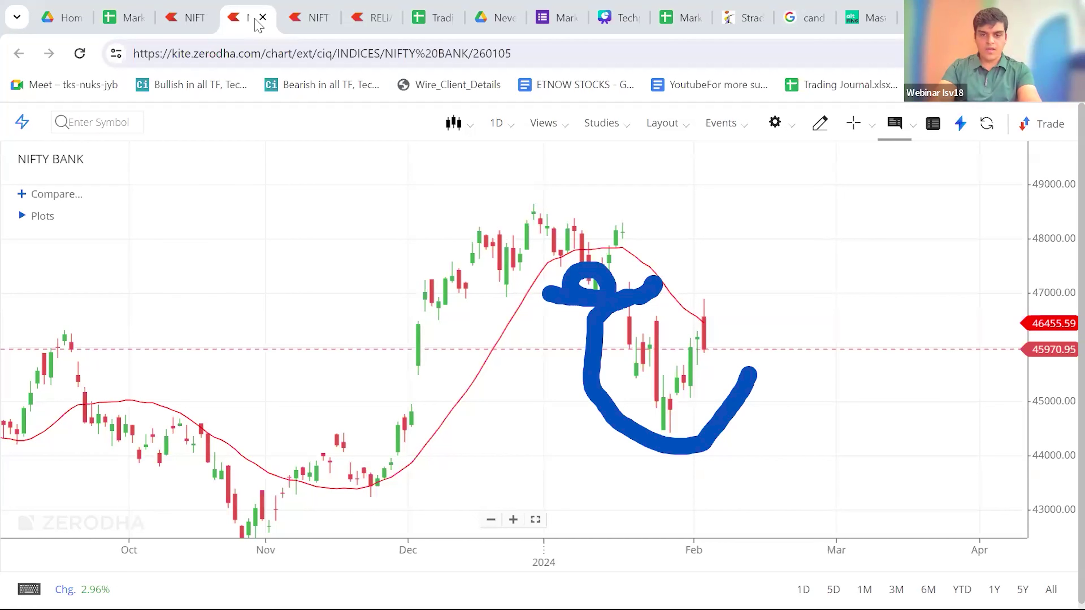
pyautogui.press('Escape')
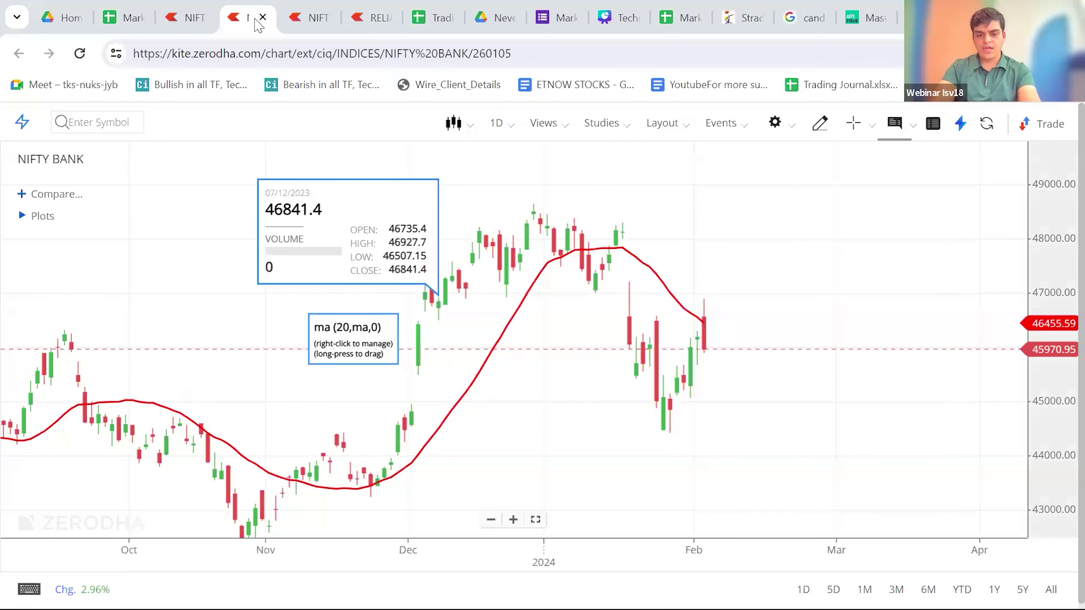
# - Return to the Agenda sheet and enter "Left side price action clean" in cell G15
pyautogui.click(138, 7)
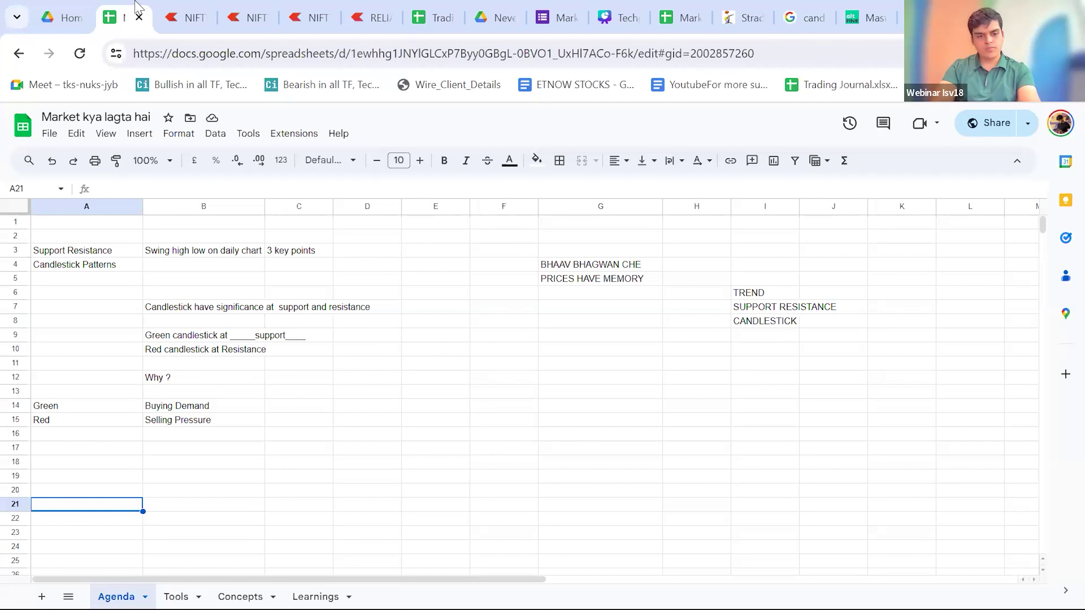
pyautogui.click(600, 419)
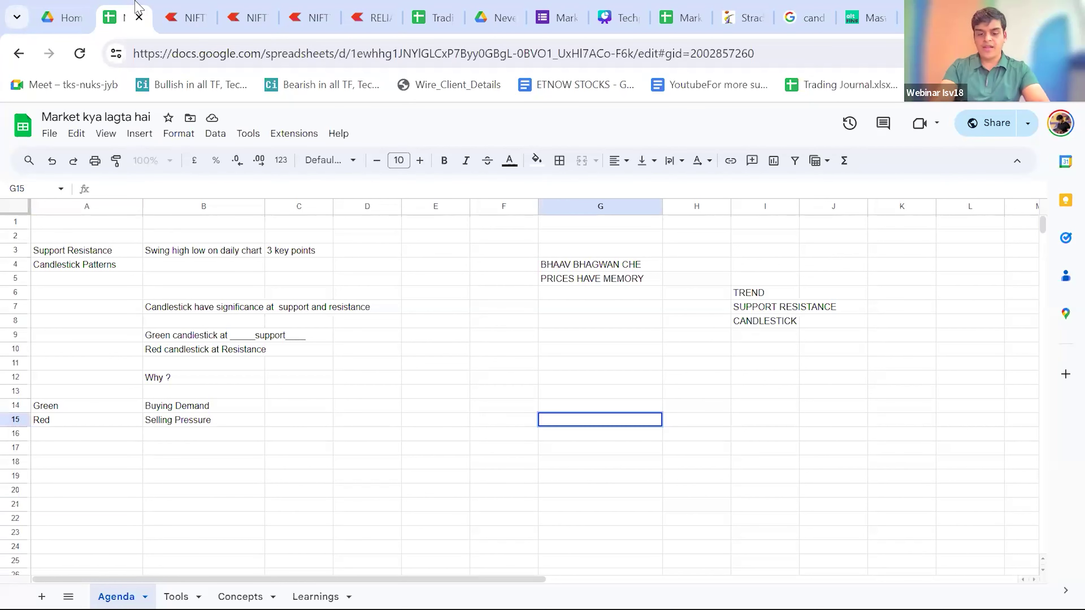
pyautogui.write('Lef')
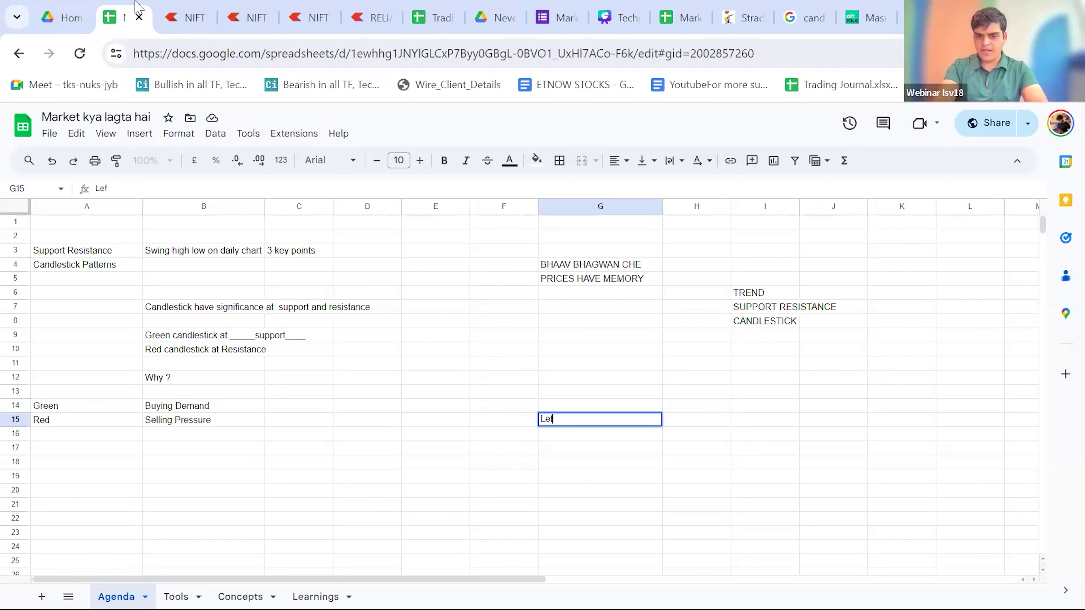
pyautogui.write('t side price ')
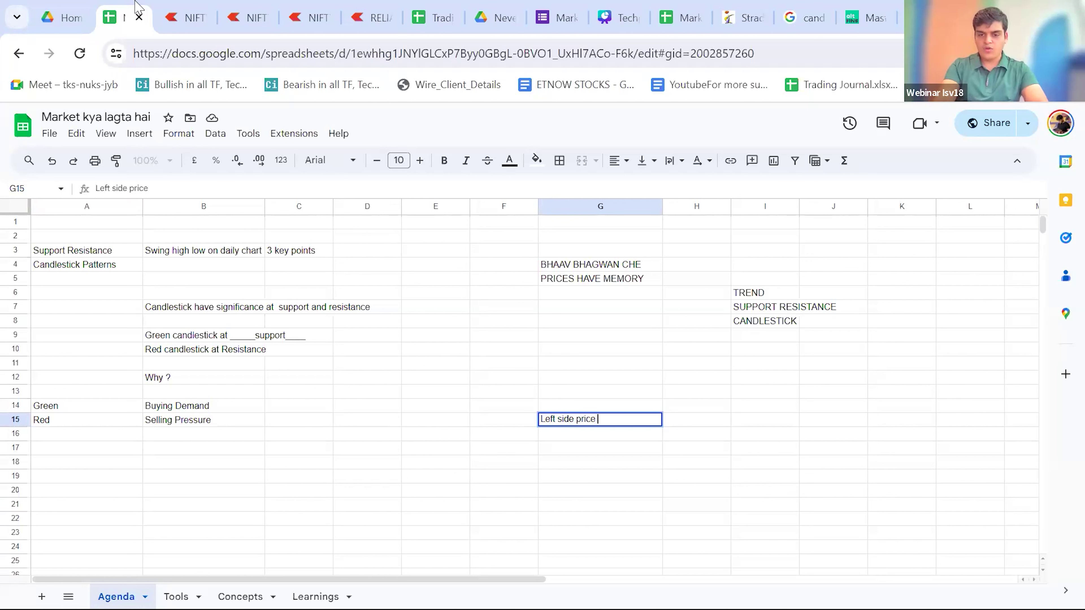
pyautogui.write('action clean')
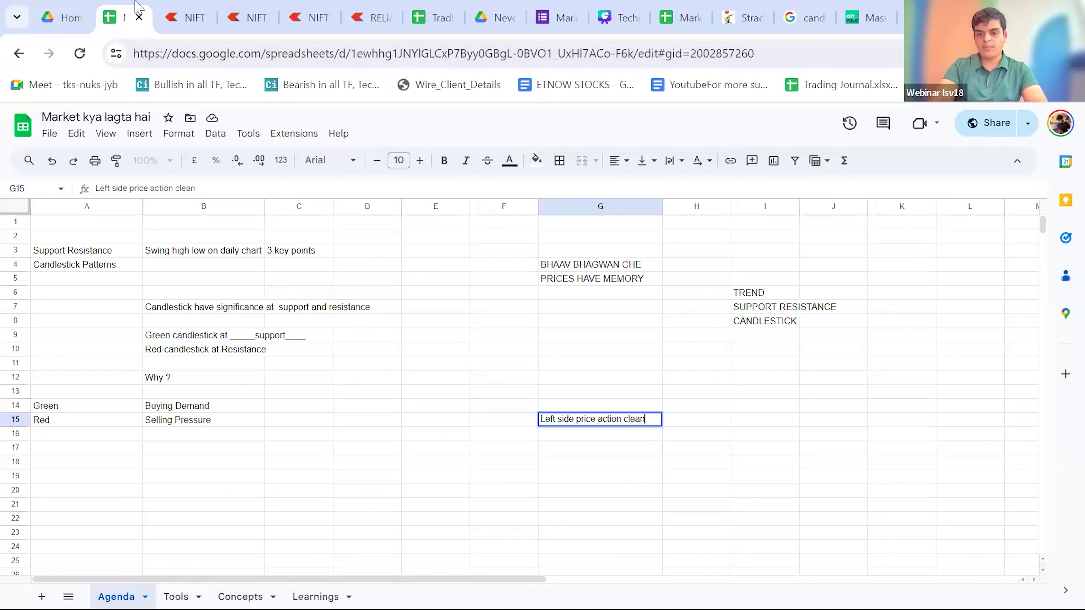
# - Enter "52 week high/all time high" in cell H15 beside the price action note
pyautogui.press('Tab')
pyautogui.write('52 weke')
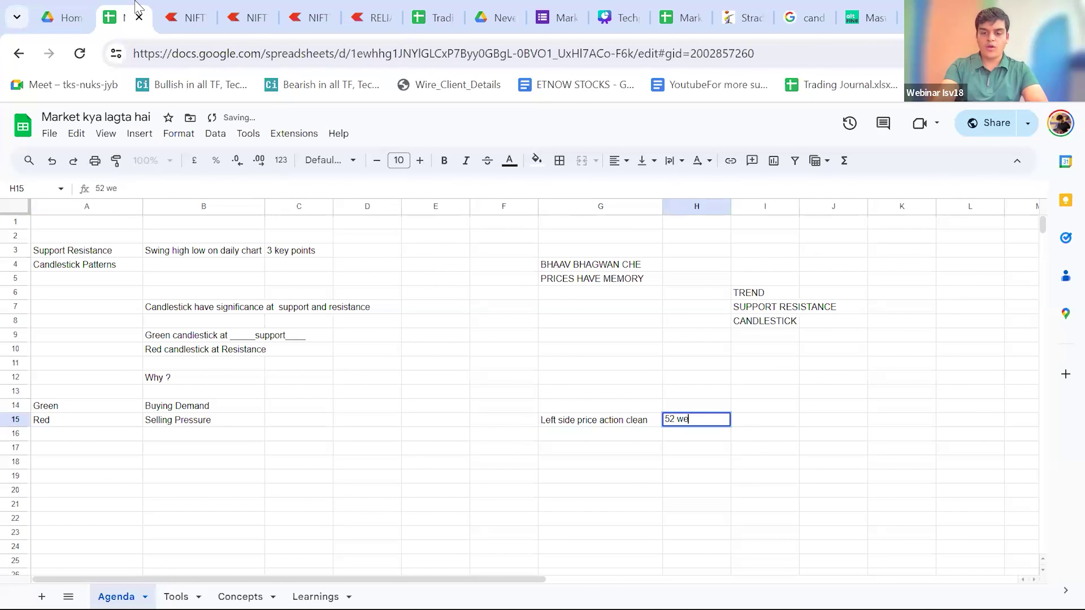
pyautogui.press('BackSpace')
pyautogui.press('BackSpace')
pyautogui.write('ek h')
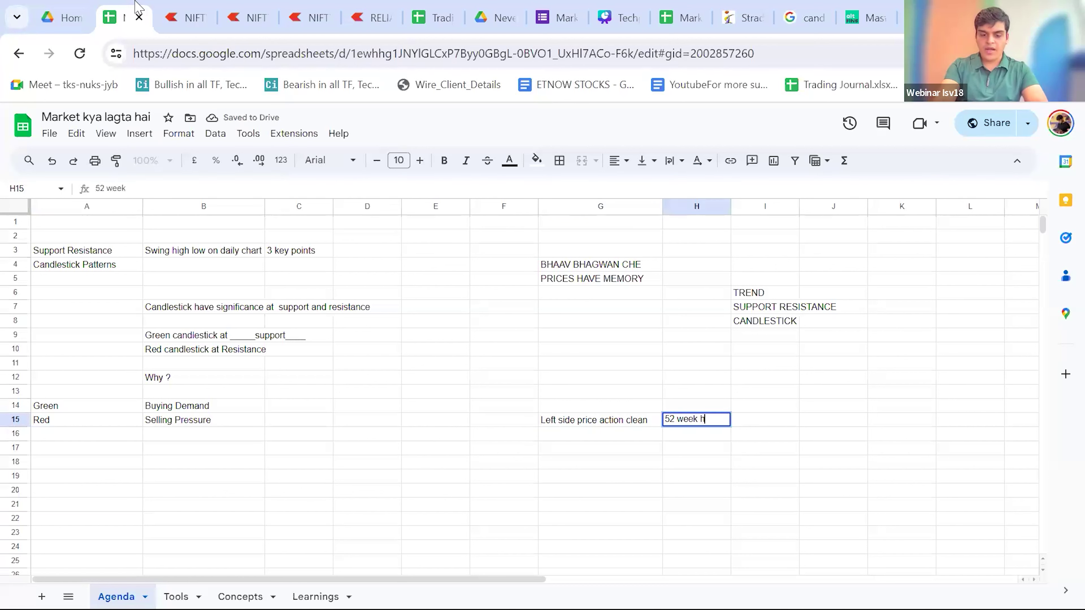
pyautogui.write('igh/all time high')
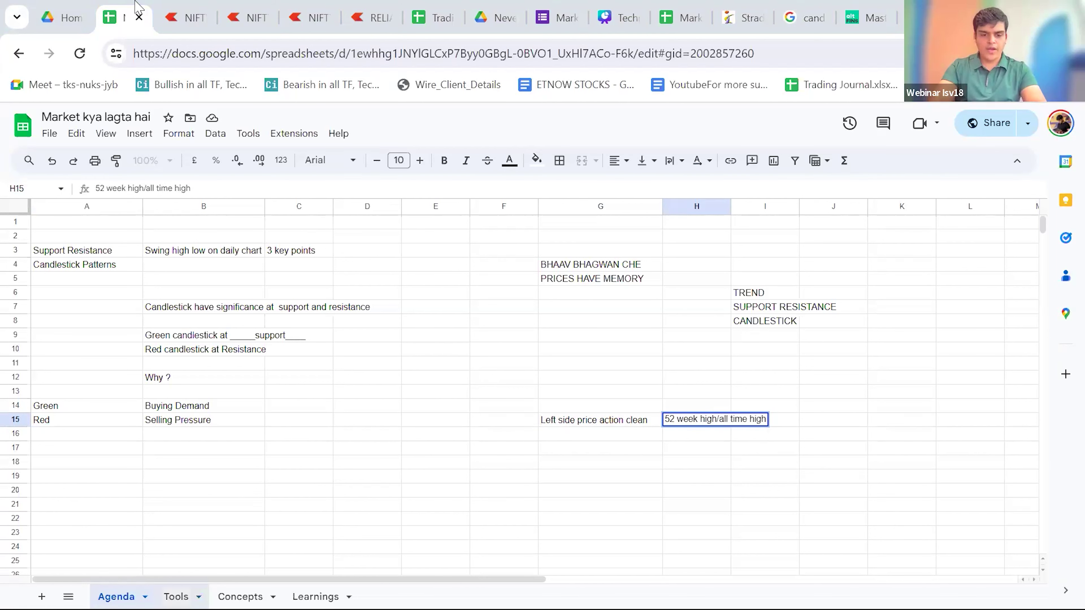
# - Insert two blank rows above the Exit row on the Concepts sheet
pyautogui.click(176, 596)
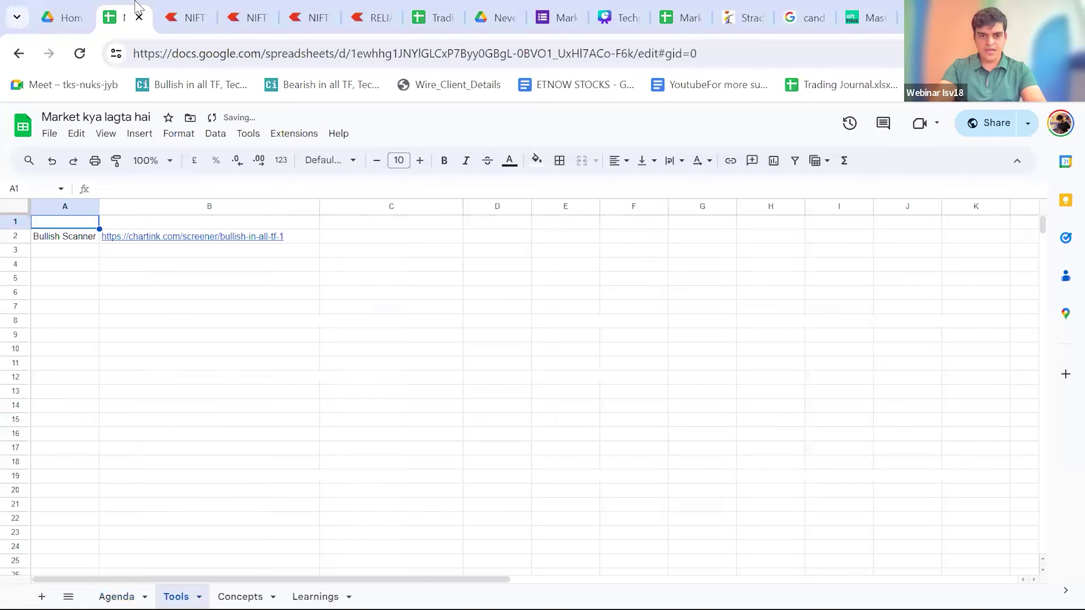
pyautogui.hotkey('ctrl', 'shift', 'pagedown')
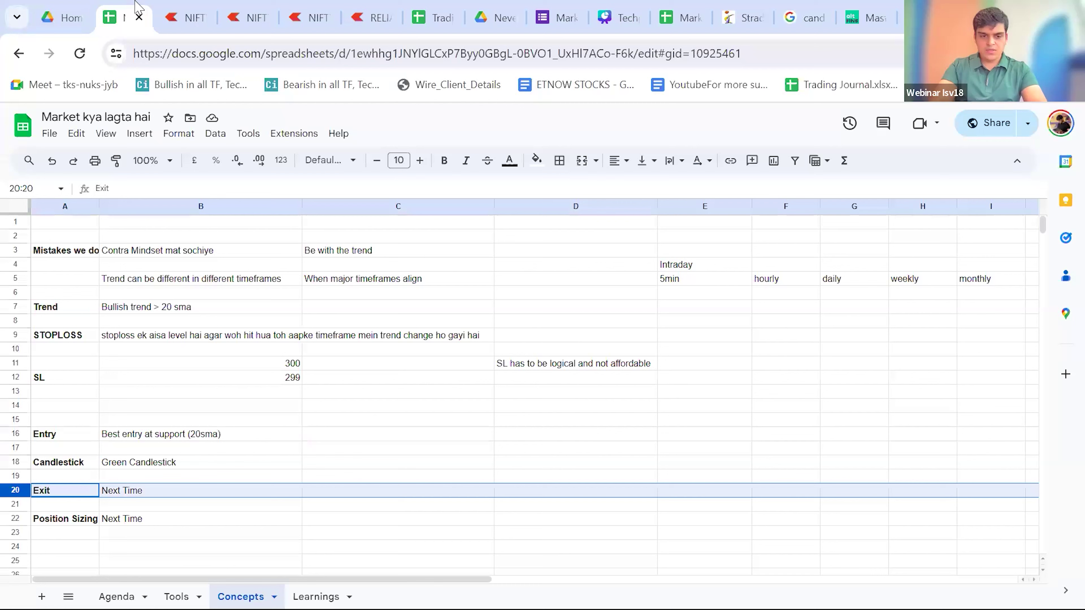
pyautogui.click(15, 491)
pyautogui.rightClick(17, 491)
pyautogui.click(84, 247)
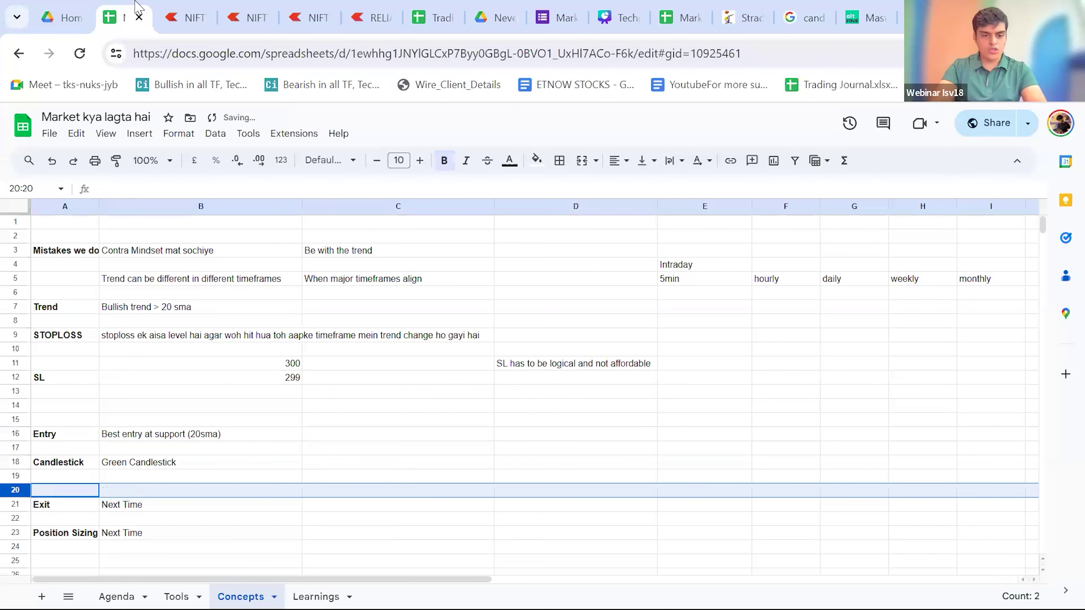
pyautogui.rightClick(13, 492)
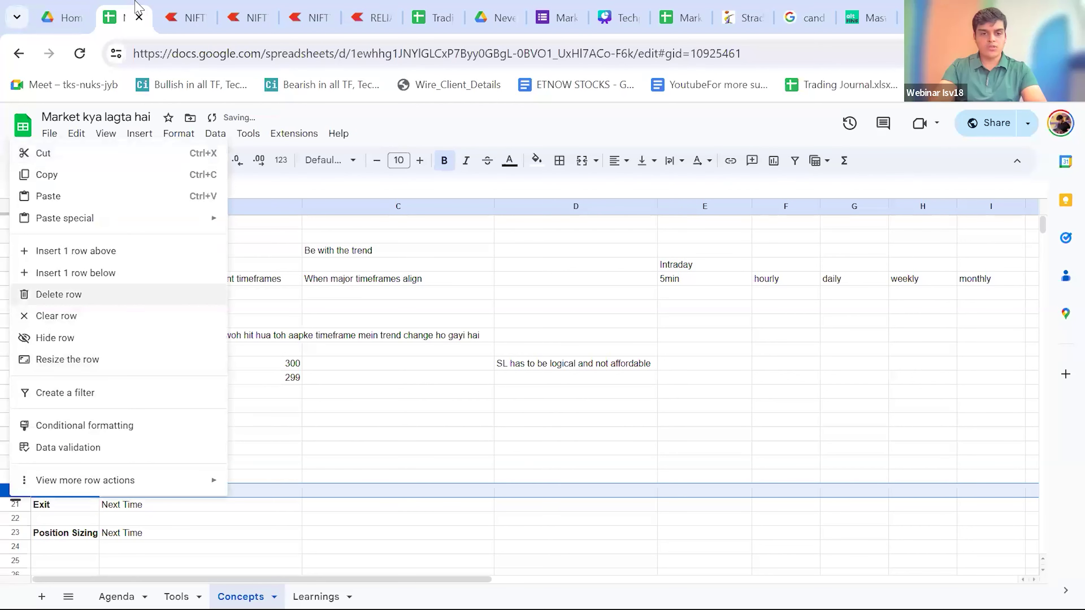
pyautogui.click(76, 251)
# - Enter "Support/Resistance" as the heading in A20 and widen column A to fit its labels
pyautogui.write('Support')
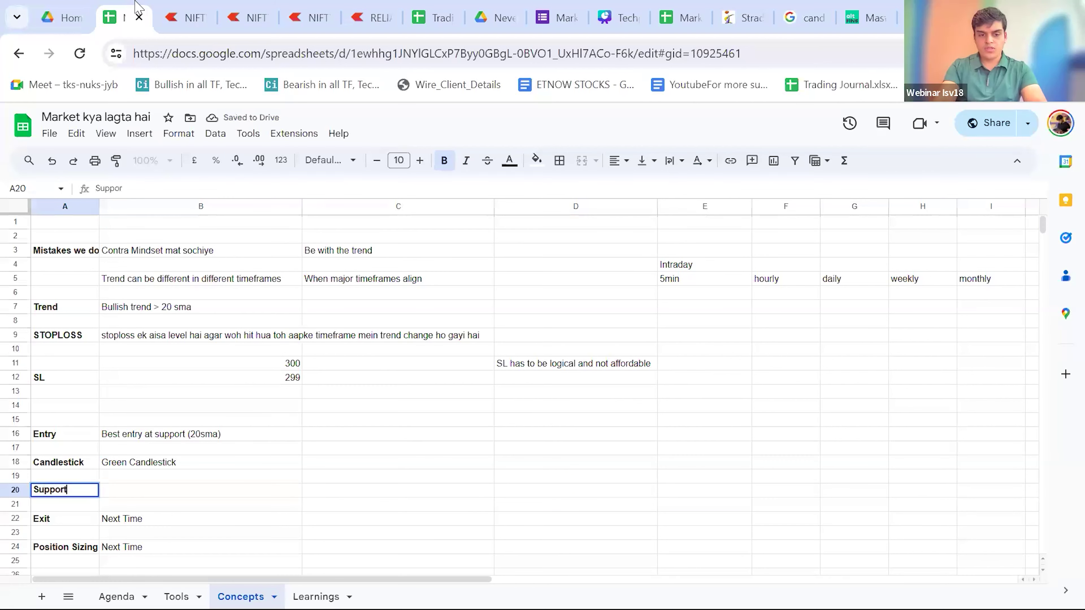
pyautogui.write('/Resiat')
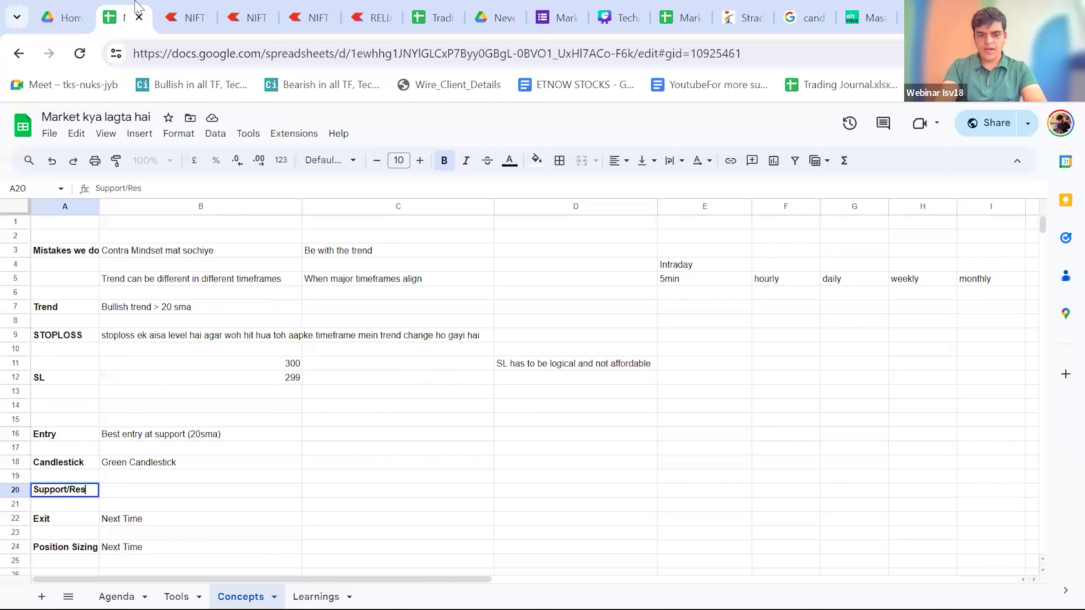
pyautogui.press('BackSpace')
pyautogui.press('BackSpace')
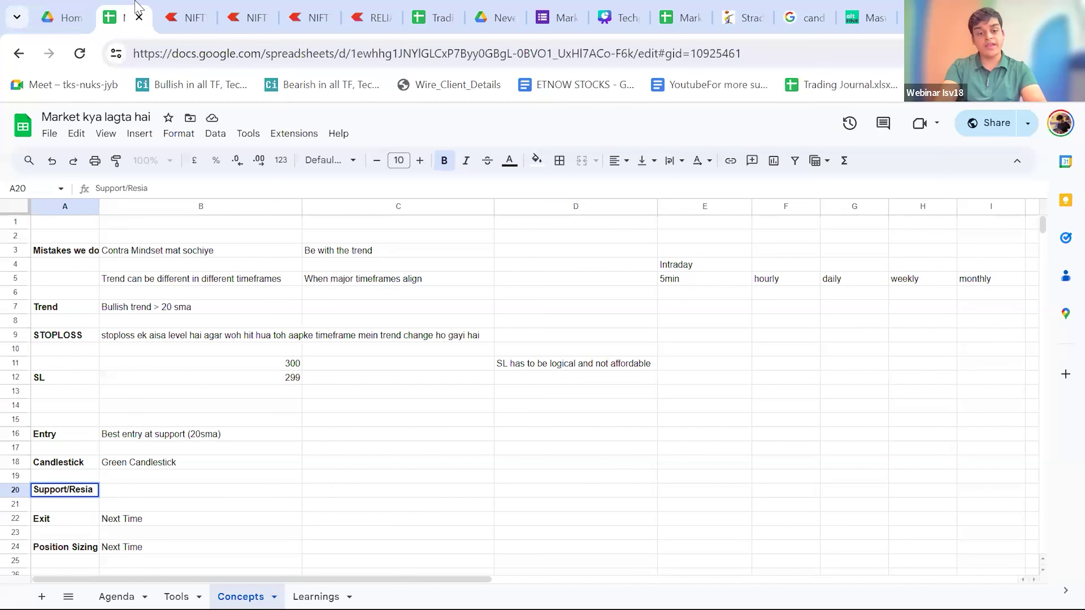
pyautogui.write('stance')
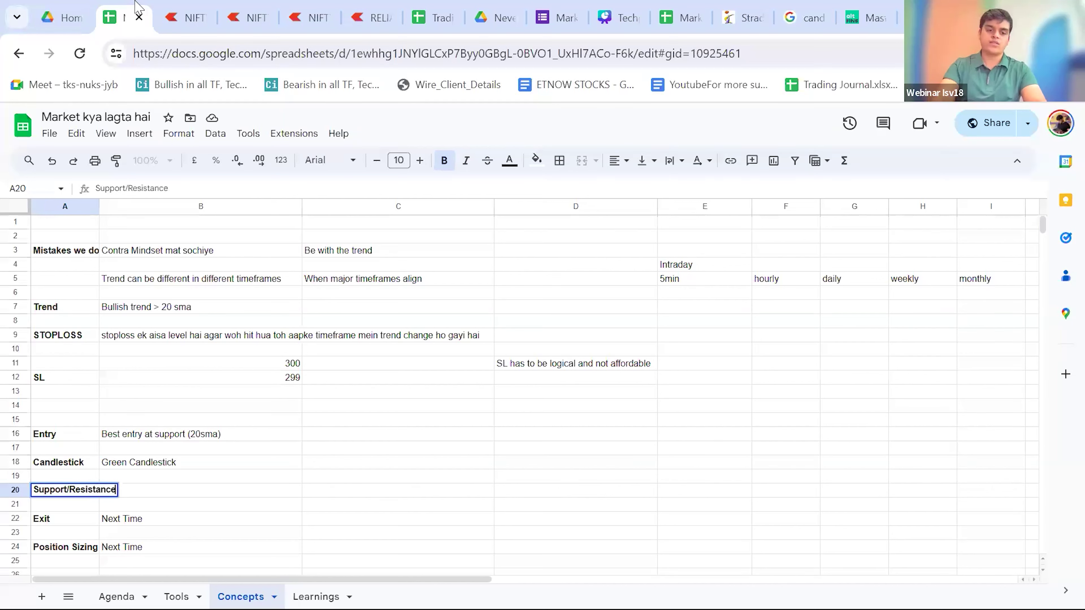
pyautogui.click(171, 476)
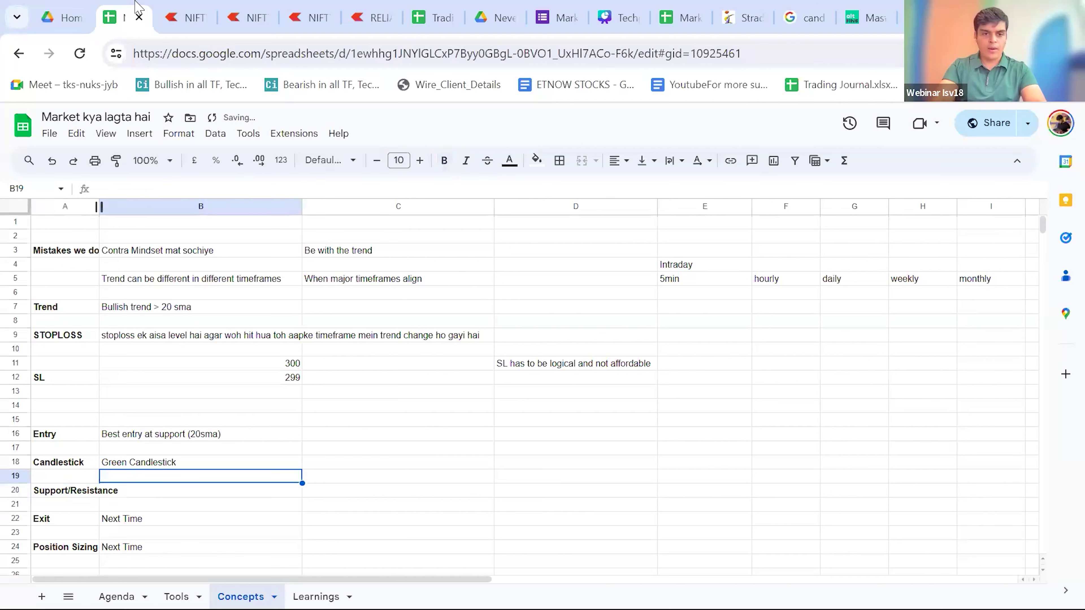
pyautogui.moveTo(99, 207); pyautogui.dragTo(153, 206)
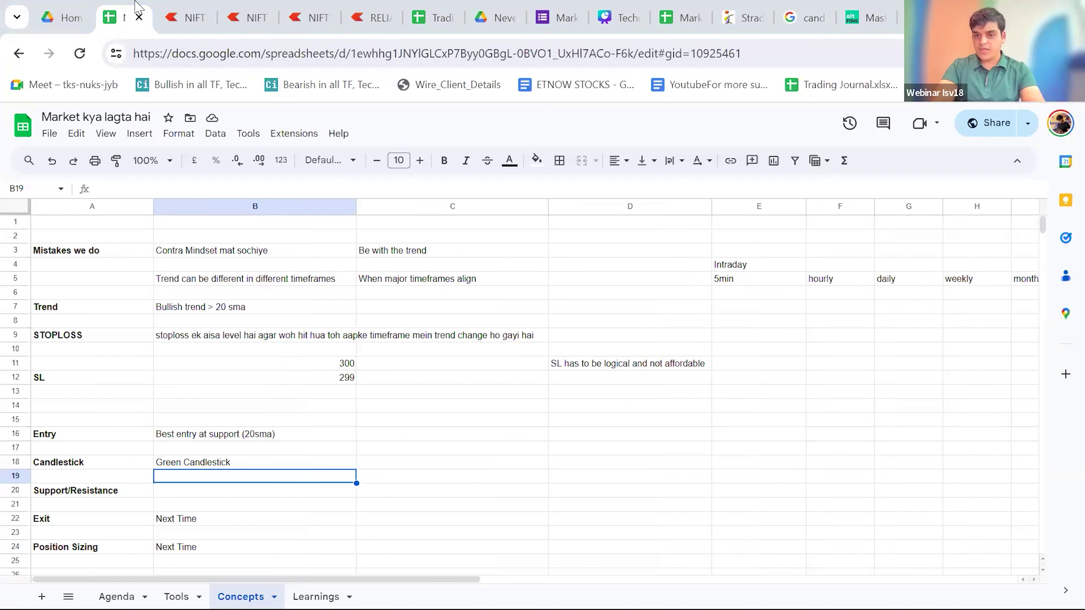
# - Check the session's question responses and bring up the Learning sheet of the Trading Journal
pyautogui.click(691, 17)
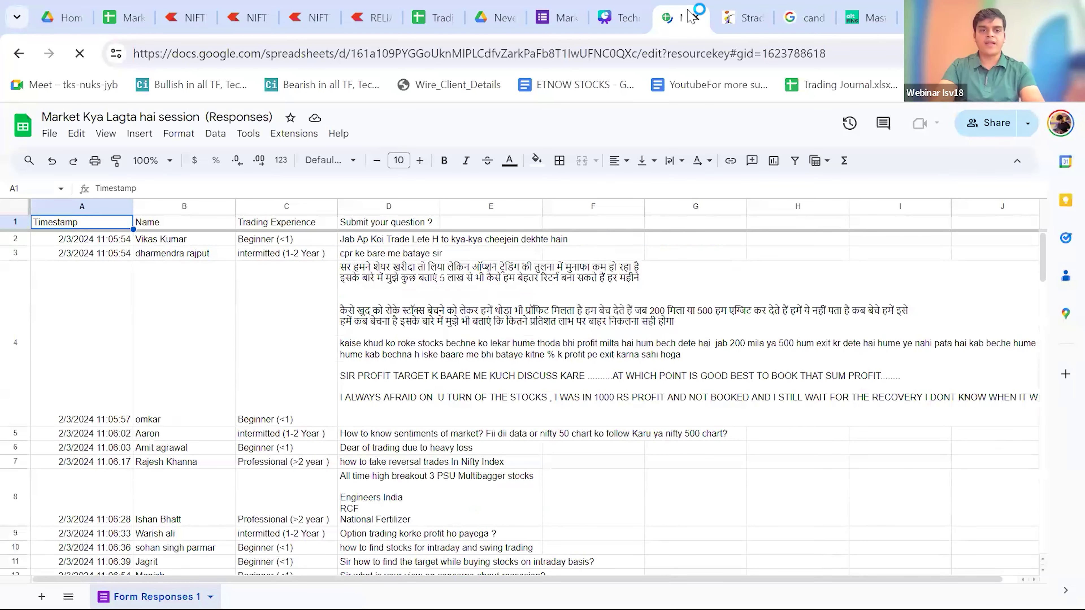
pyautogui.click(123, 7)
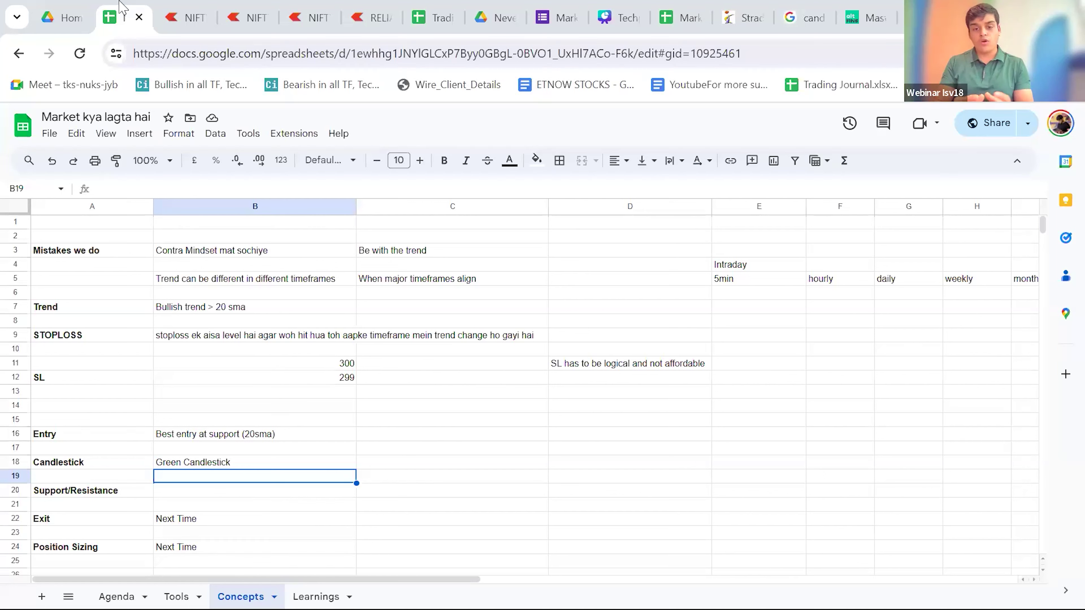
pyautogui.click(437, 9)
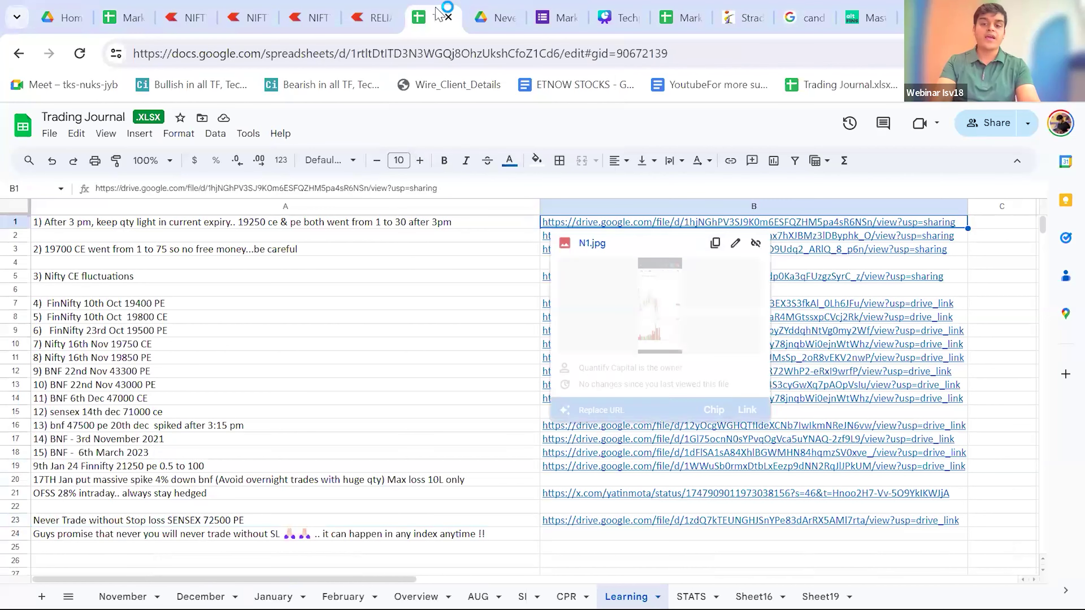
# - View the NIFTY AUG 19250 PE and CE screenshots linked in B1 and B2
pyautogui.hotkey('alt', 'Return')
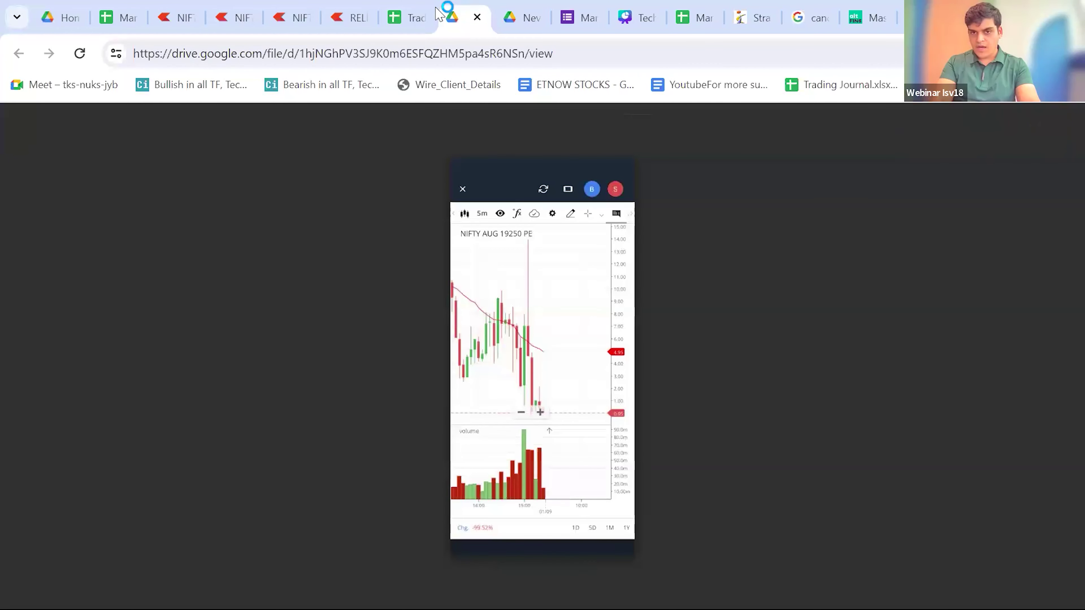
pyautogui.click(410, 17)
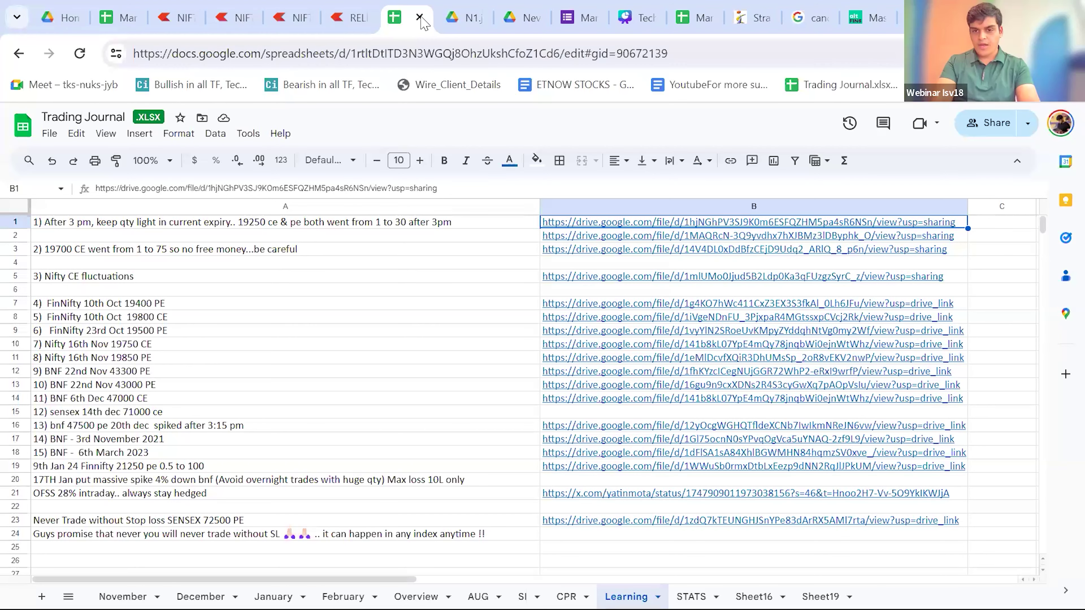
pyautogui.press('Down')
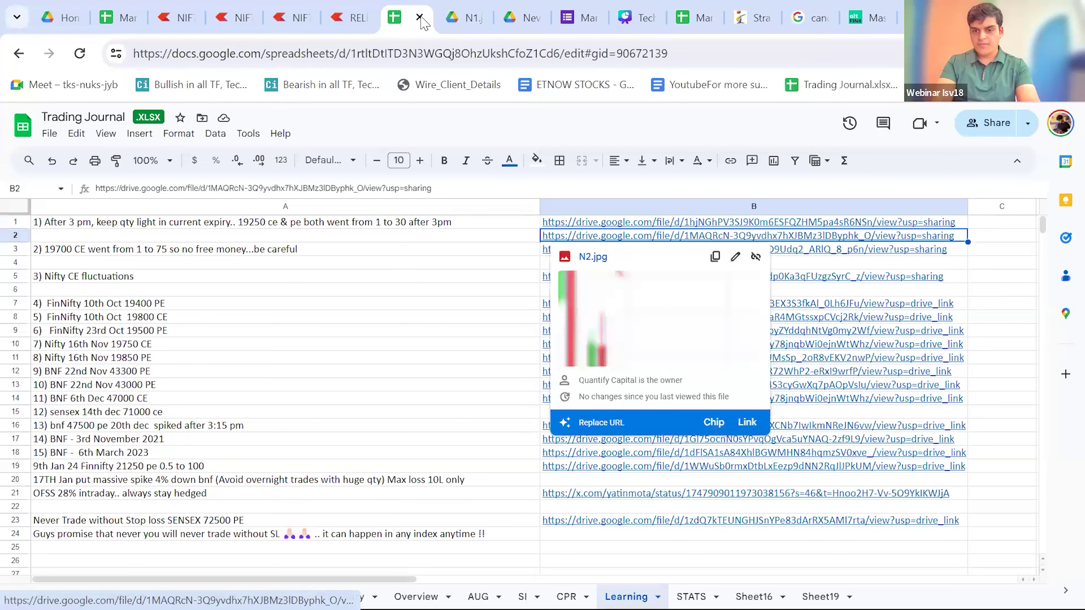
pyautogui.hotkey('alt', 'Return')
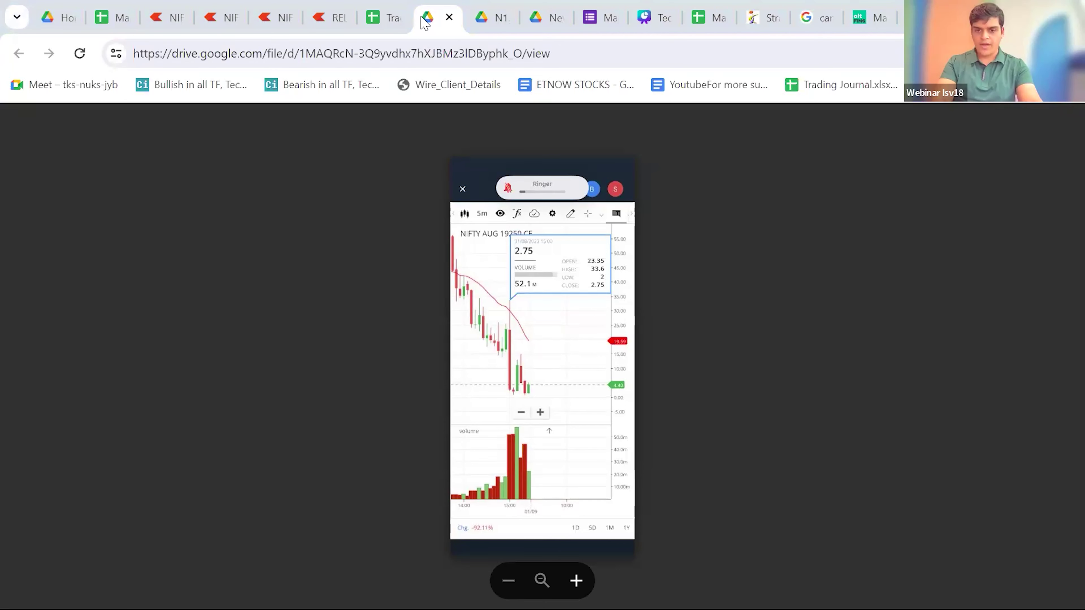
# - View the linked Nifty 19750 CE 16th Nov image and temporarily trace its rally with a blue upward arrow
pyautogui.click(388, 8)
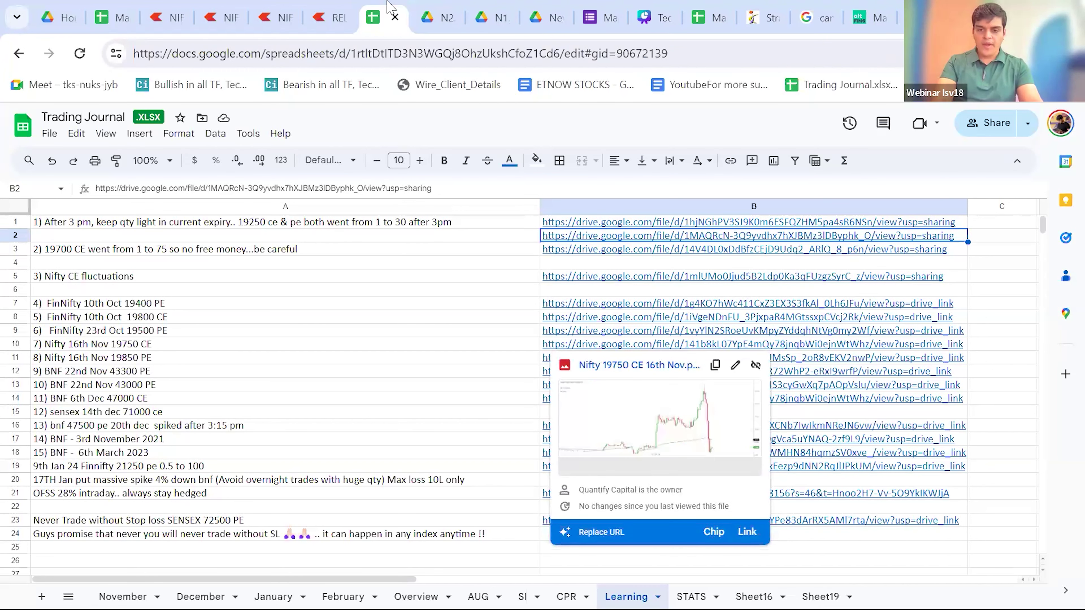
pyautogui.click(639, 365)
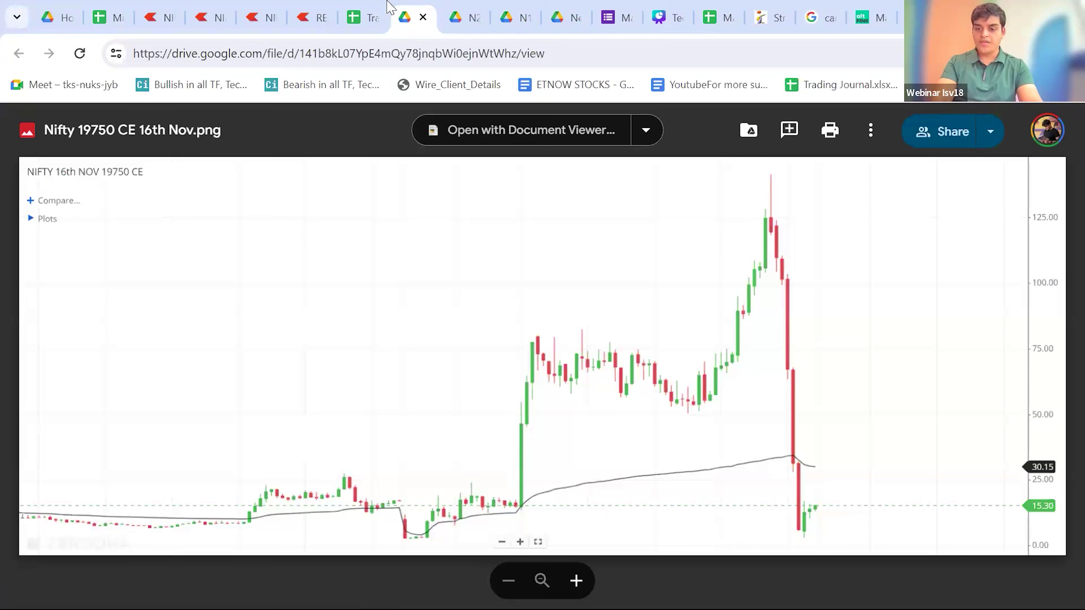
pyautogui.moveTo(492, 517)
pyautogui.mouseDown()
pyautogui.moveTo(615, 447)
pyautogui.moveTo(678, 188)
pyautogui.moveTo(669, 192)
pyautogui.moveTo(690, 227)
pyautogui.mouseUp()
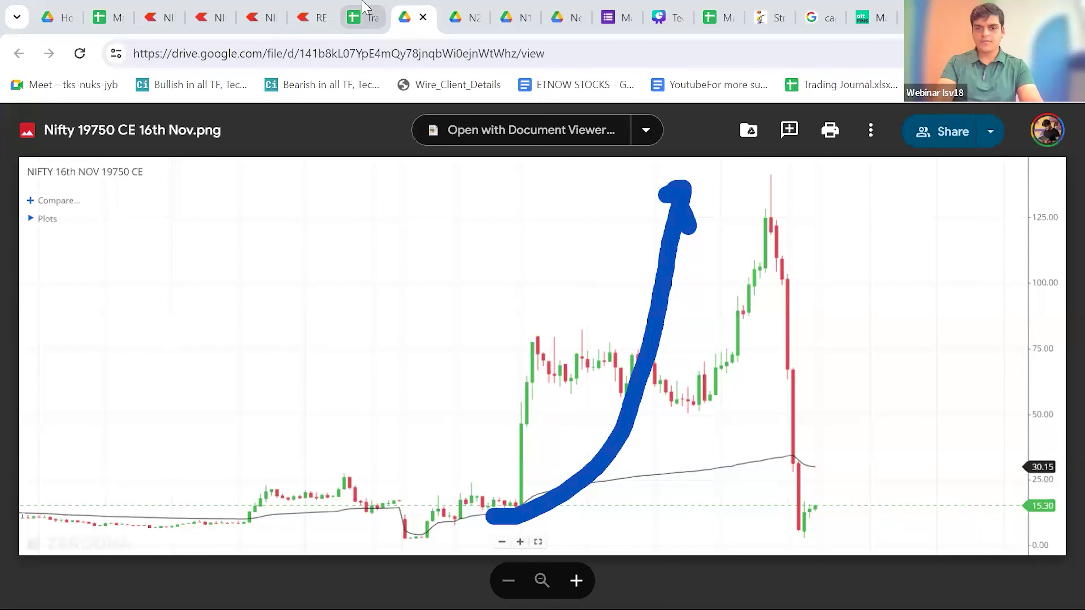
# - View the linked Nifty 19850 PE 16th Nov image and temporarily mark its final spike with a blue upward arrow
pyautogui.click(363, 16)
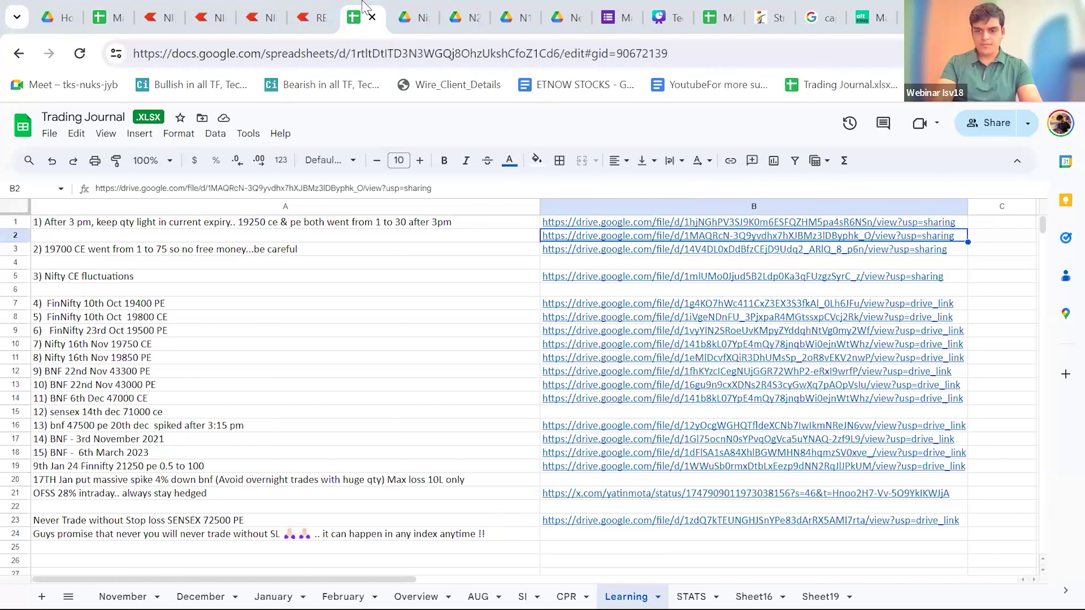
pyautogui.click(641, 358)
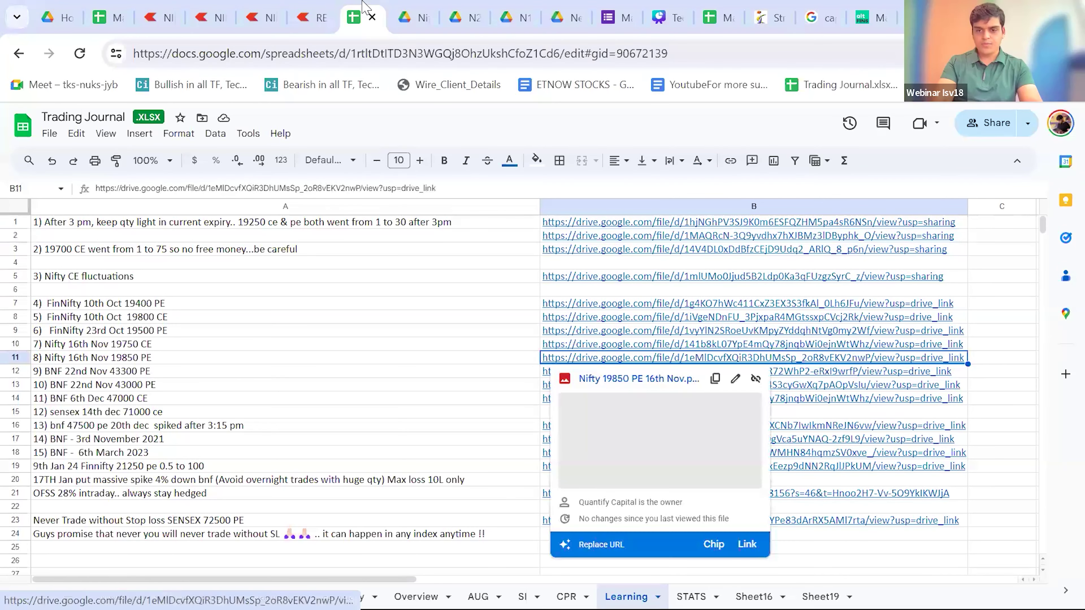
pyautogui.click(627, 380)
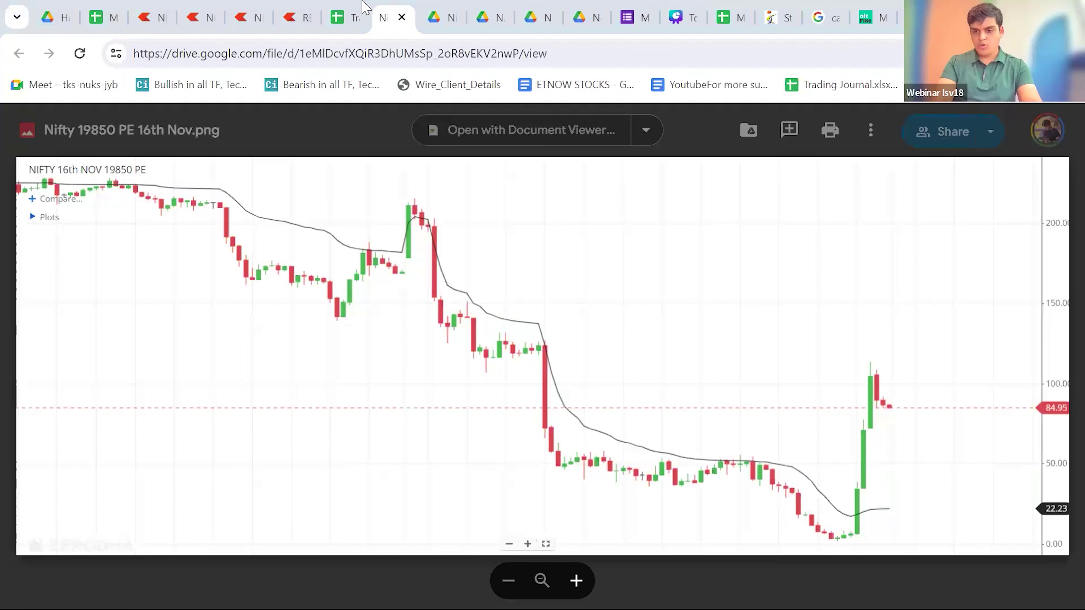
pyautogui.moveTo(856, 542)
pyautogui.mouseDown()
pyautogui.moveTo(923, 350)
pyautogui.moveTo(899, 376)
pyautogui.moveTo(940, 365)
pyautogui.moveTo(957, 387)
pyautogui.mouseUp()
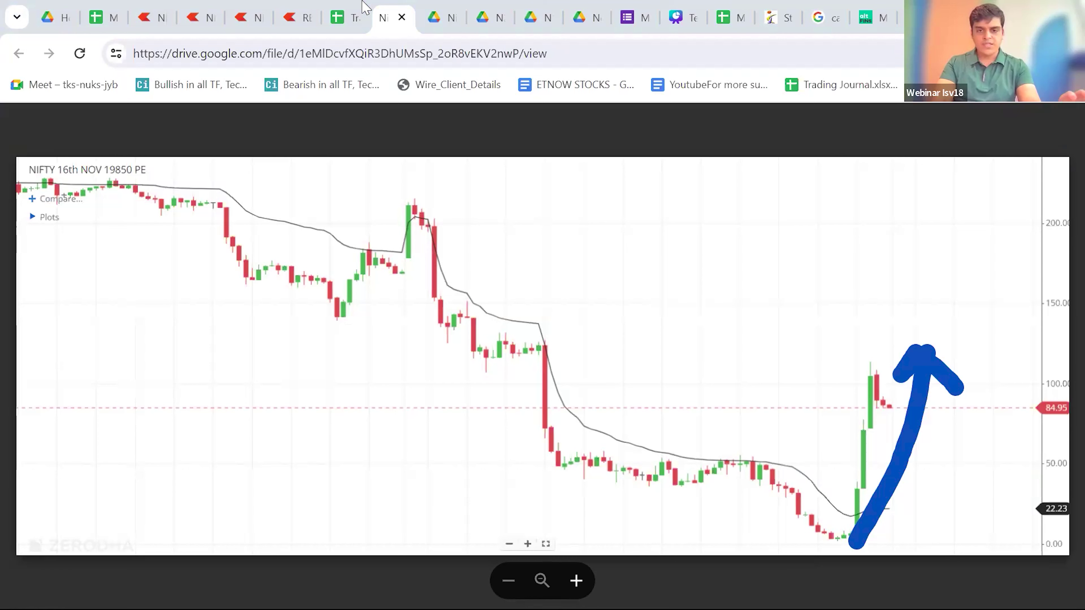
pyautogui.press('Escape')
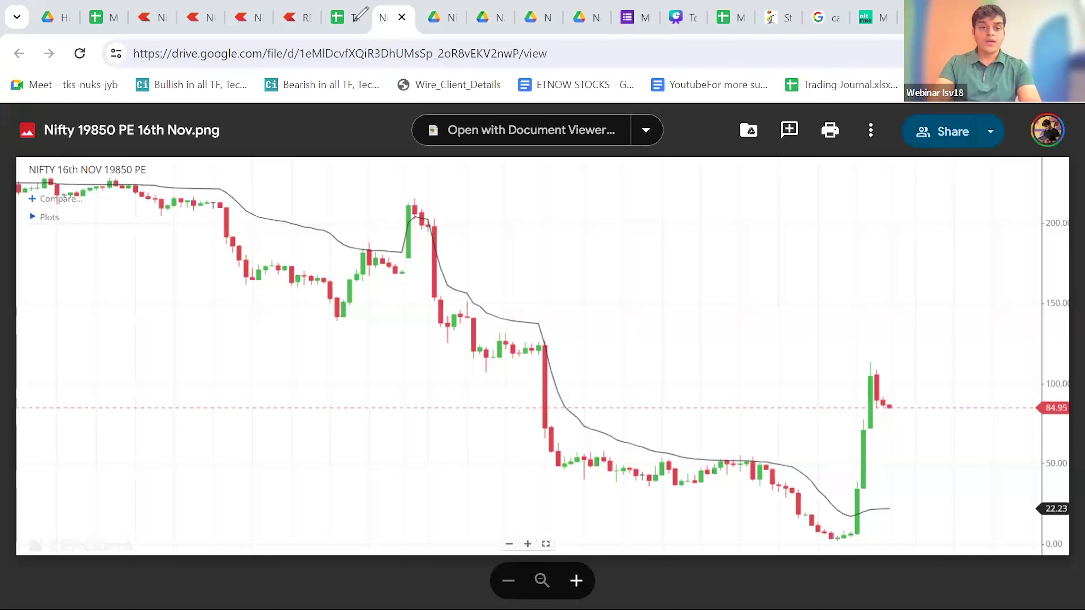
# - Return to the Agenda sheet of the session workbook and select cell I16 below the 52-week high note
pyautogui.click(110, 14)
pyautogui.hotkey('ctrl', 'shift', 'pageup')
pyautogui.hotkey('ctrl', 'shift', 'pageup')
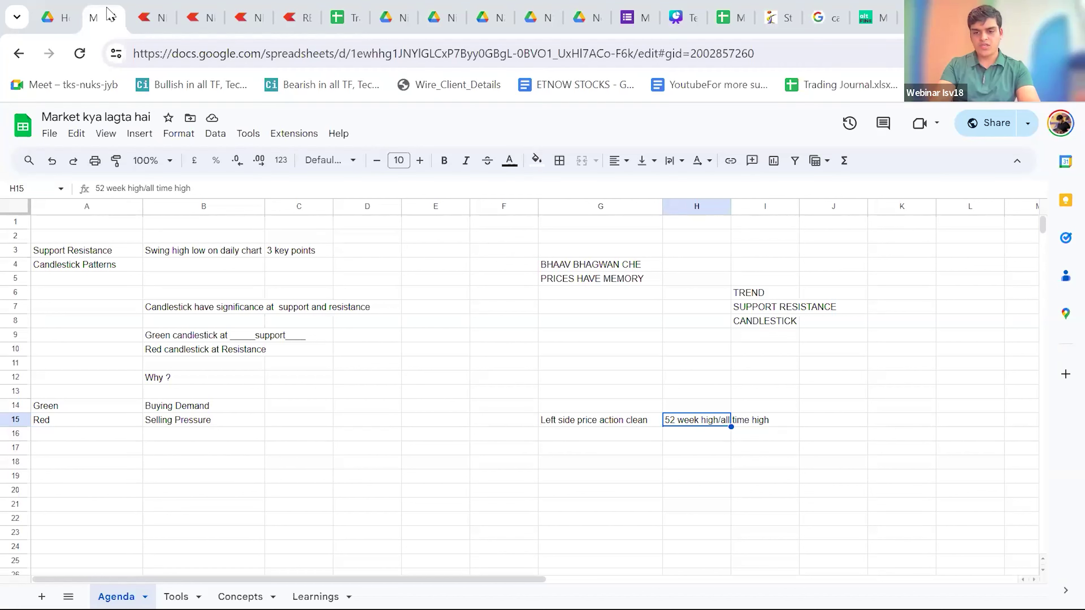
pyautogui.press('Down')
pyautogui.press('Right')
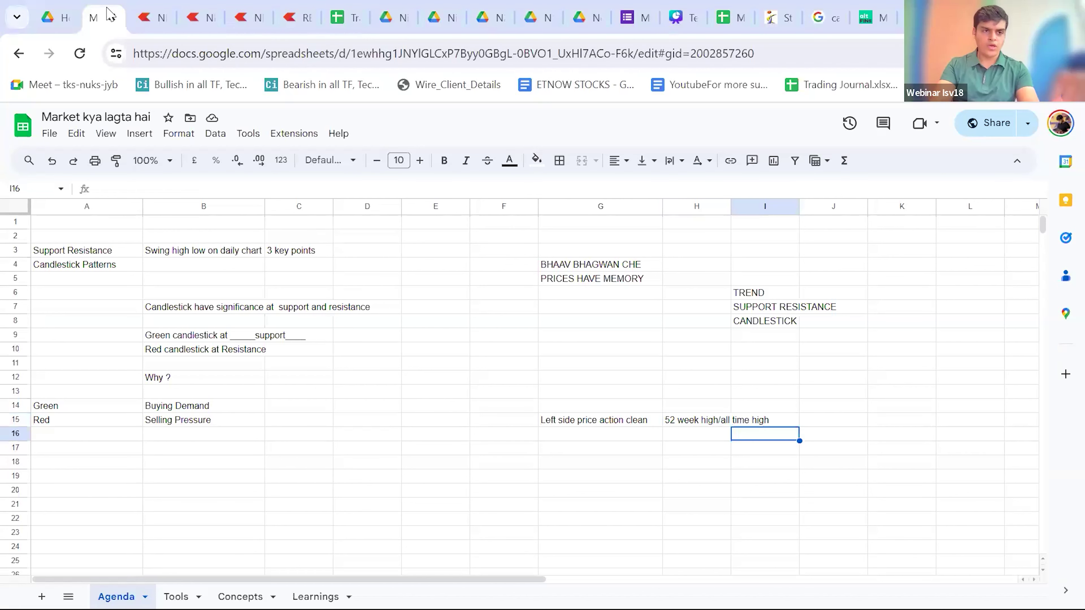